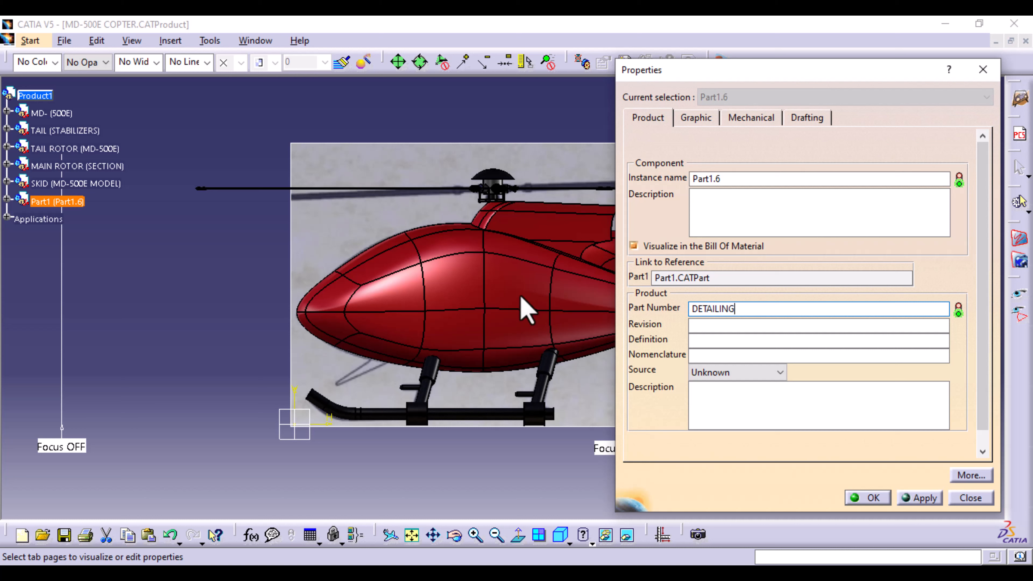
- Set the new part's instance name to MODEL and activate the DETAILING part for editing
click(759, 179)
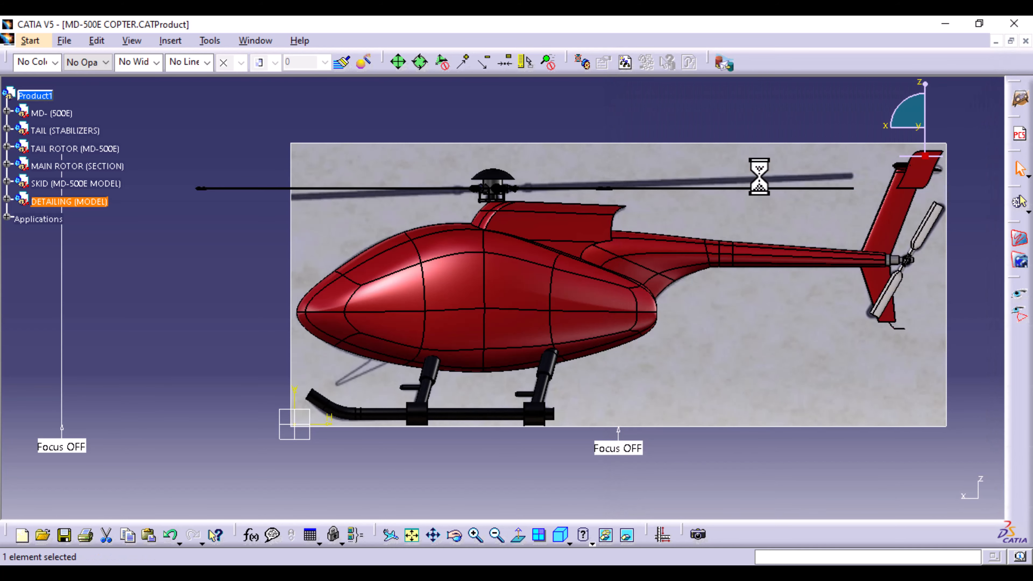
click(7, 199)
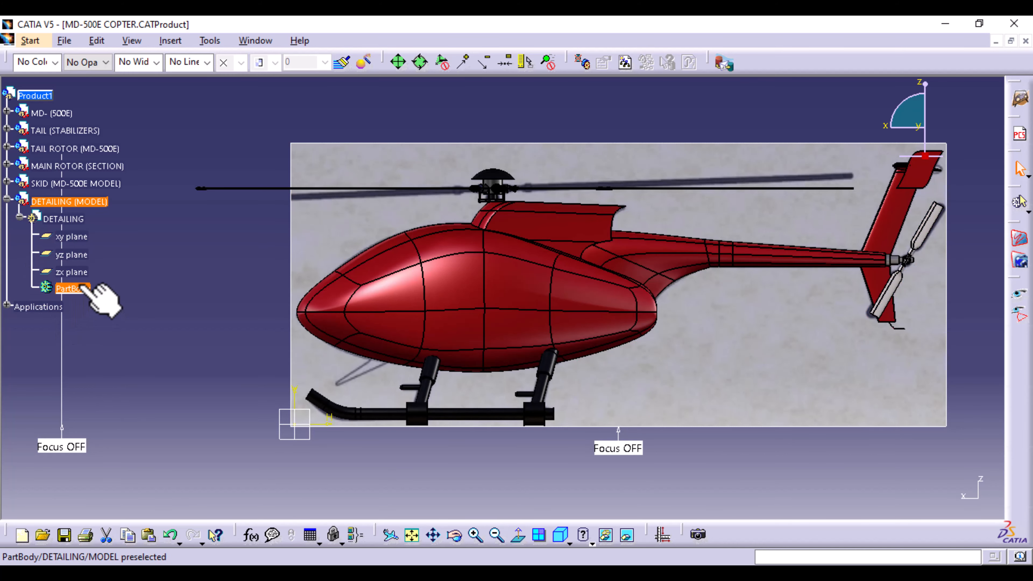
double_click(66, 219)
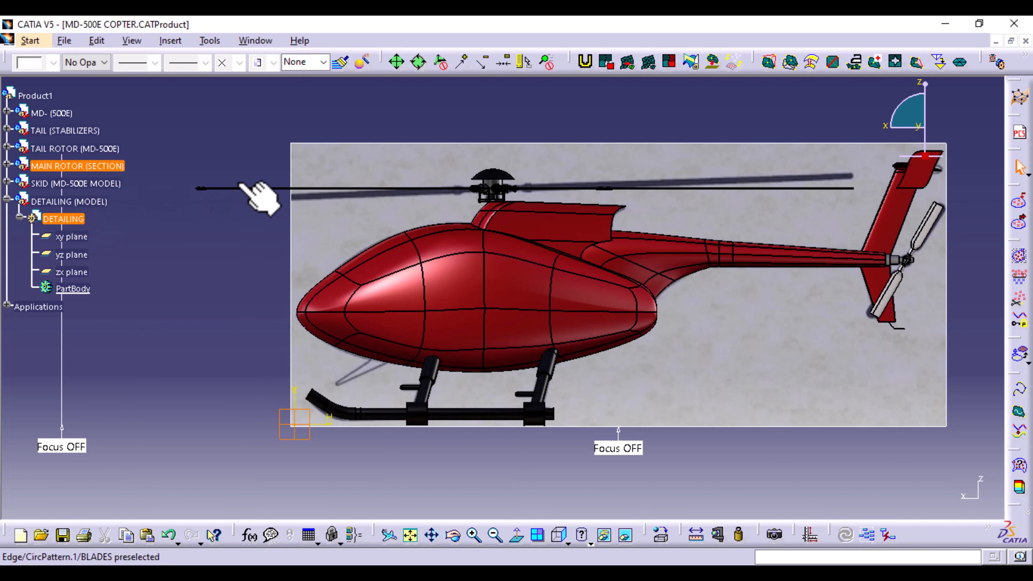
- Switch to the Shape Sculptor workbench with the DETAILING part active
click(50, 40)
mouse_move(50, 138)
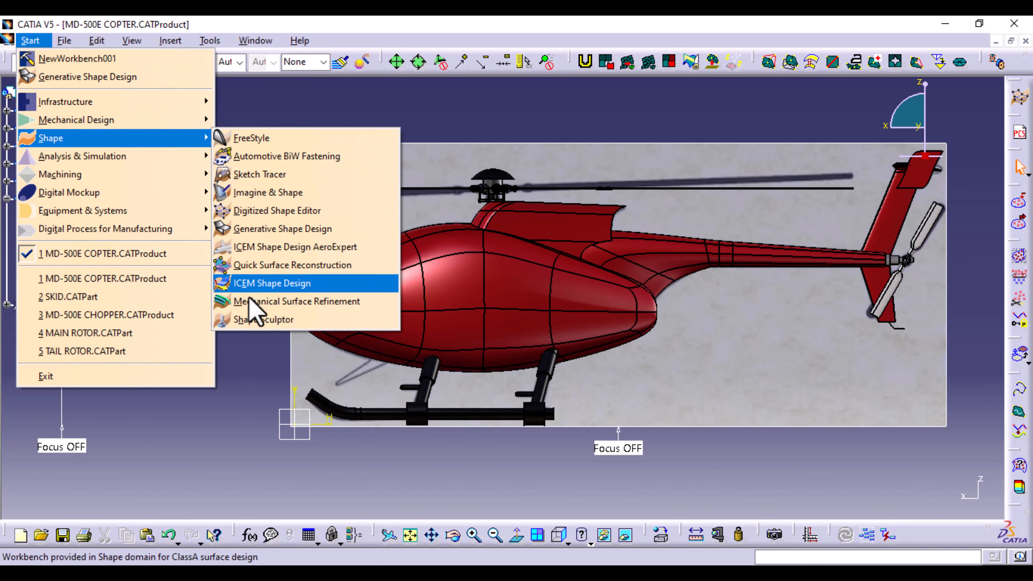
click(260, 320)
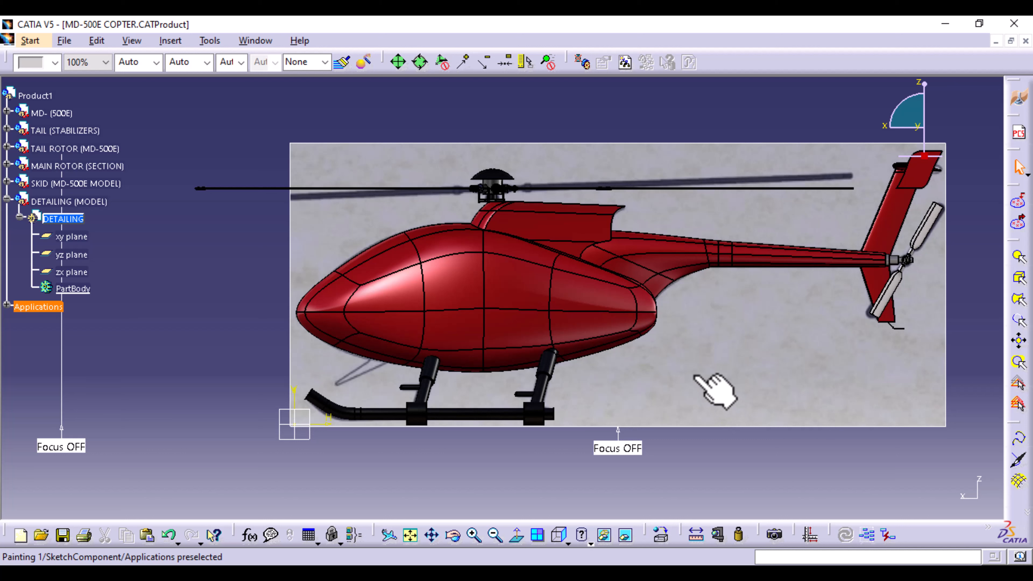
- Tessellate the helicopter's fuselage surface with a sag of 5 mm
click(165, 42)
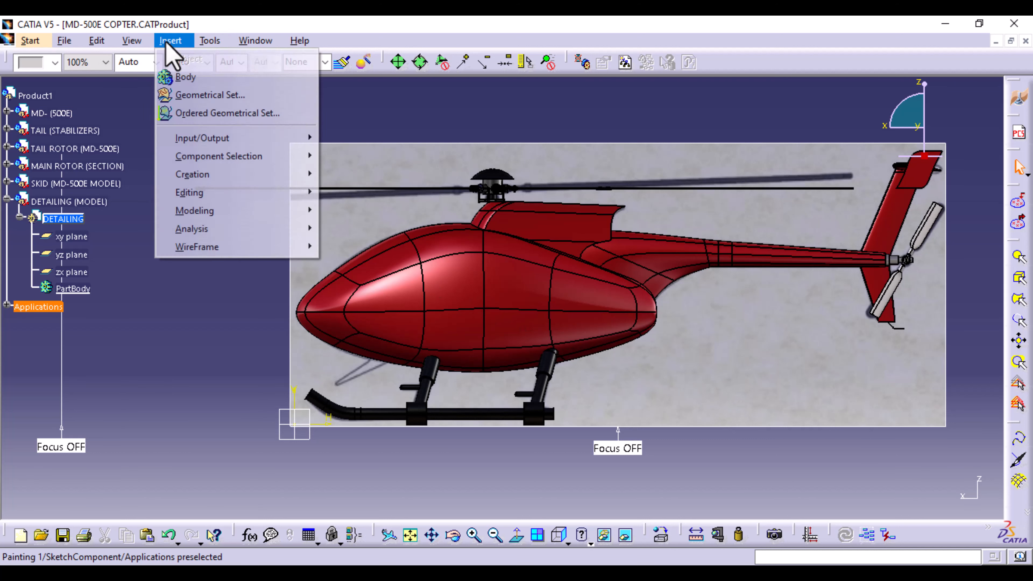
mouse_move(208, 174)
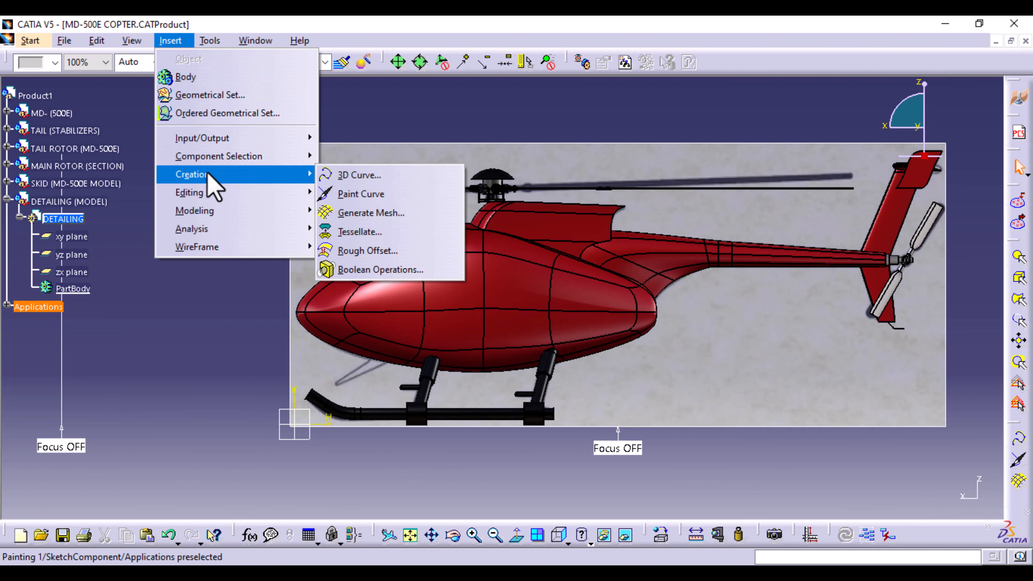
click(371, 237)
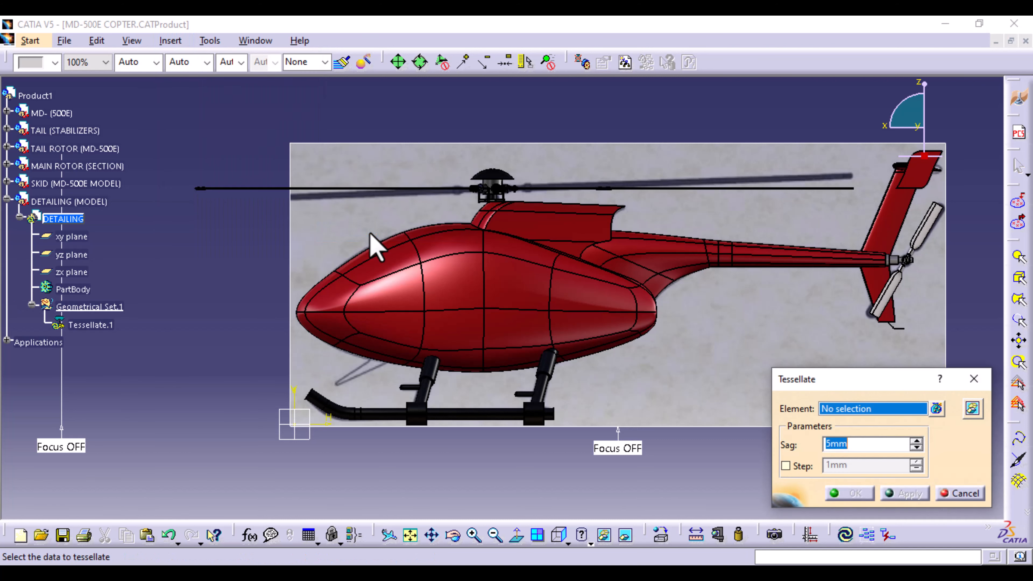
click(400, 299)
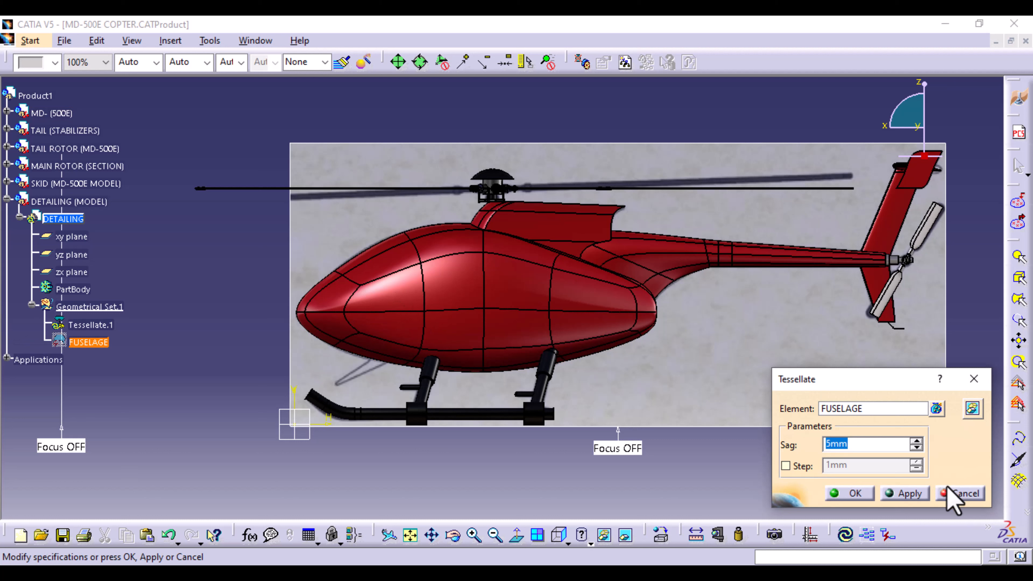
click(916, 492)
click(854, 493)
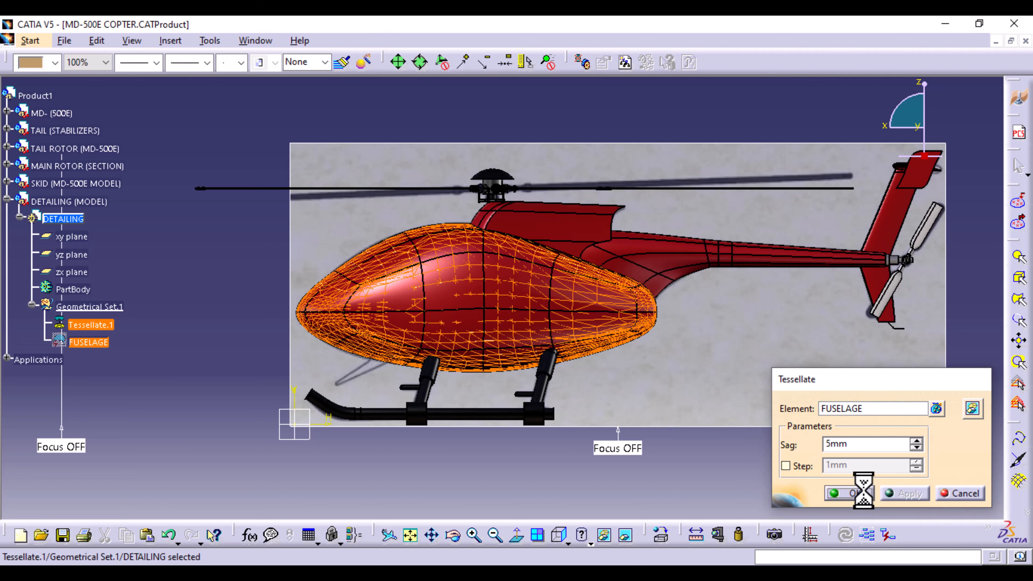
- Hide the original MD- (500E) component and check the triangulation of the tessellated fuselage mesh
middle_drag(490, 316, 473, 223)
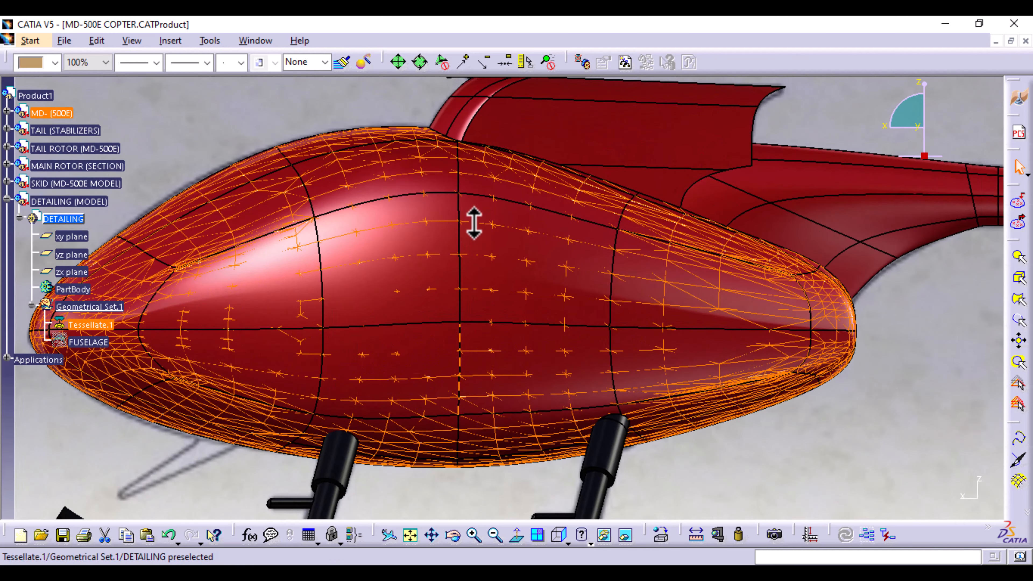
right_click(368, 274)
click(408, 303)
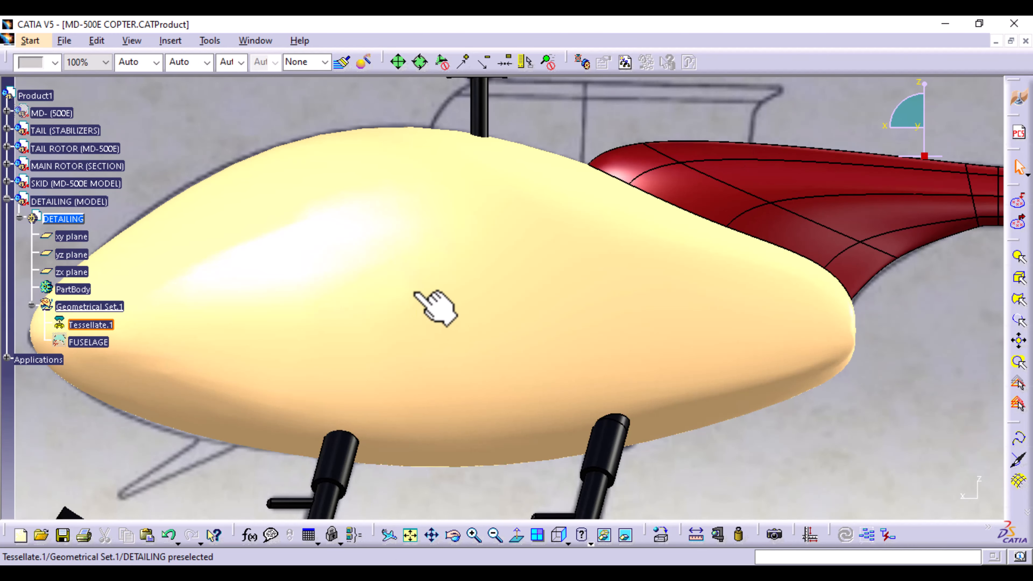
click(91, 325)
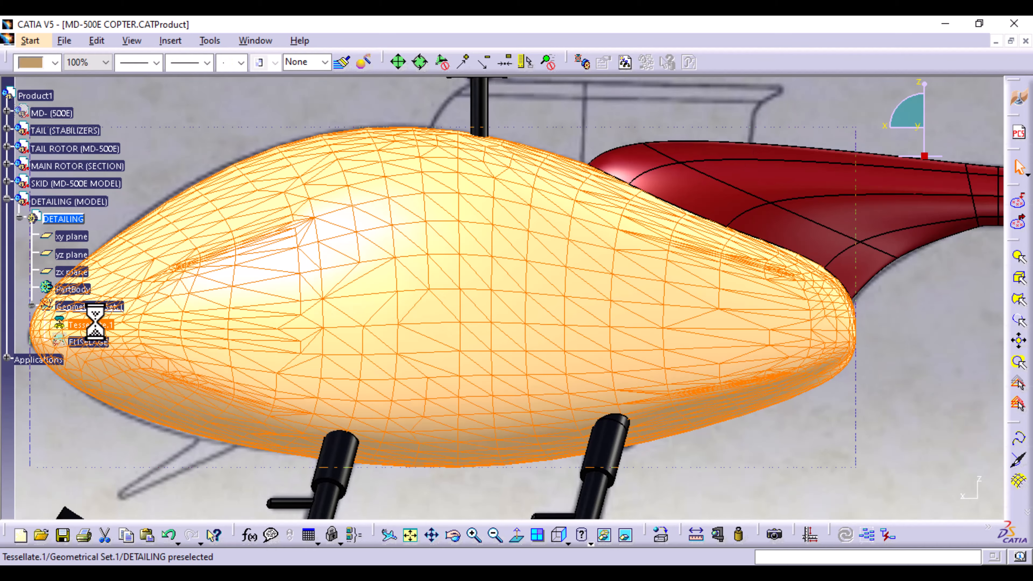
middle_drag(548, 242, 618, 290)
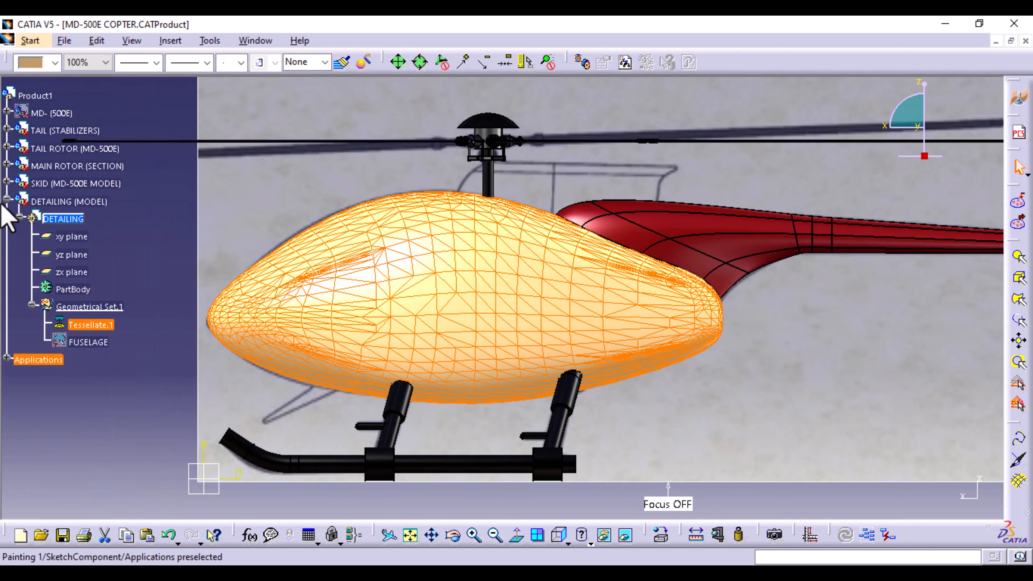
click(205, 241)
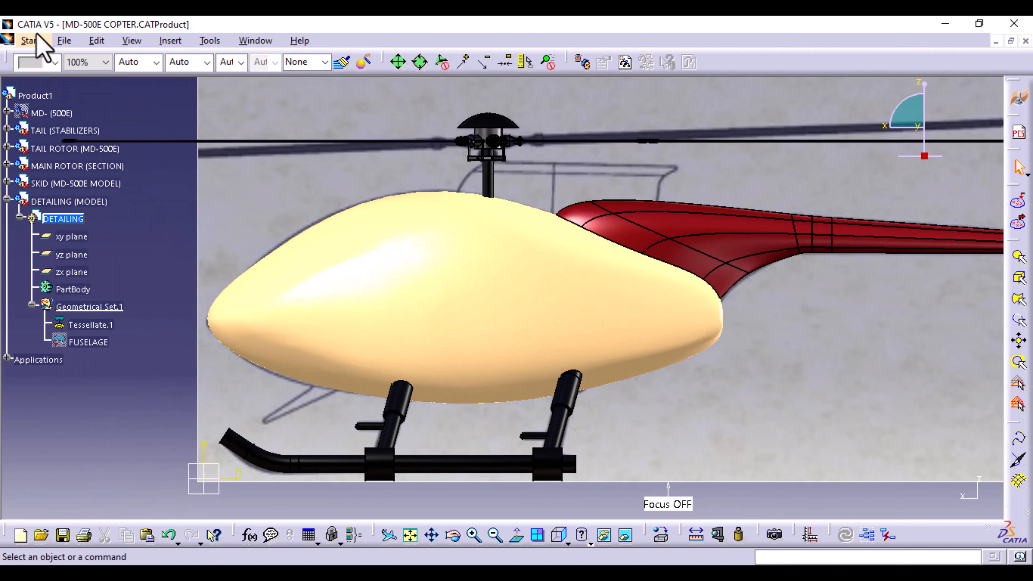
- Switch to the Digitized Shape Editor workbench
click(30, 41)
mouse_move(90, 140)
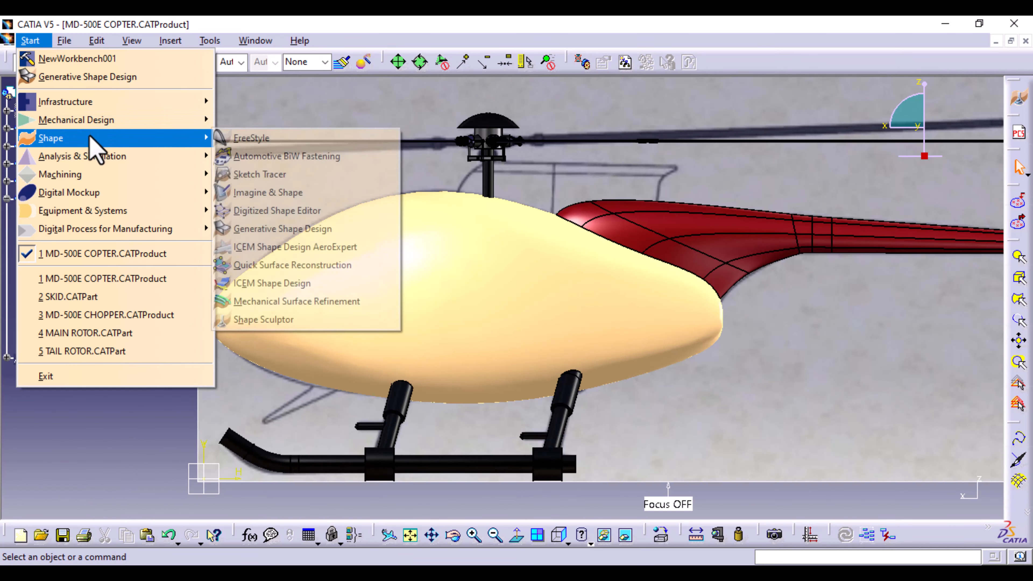
click(280, 211)
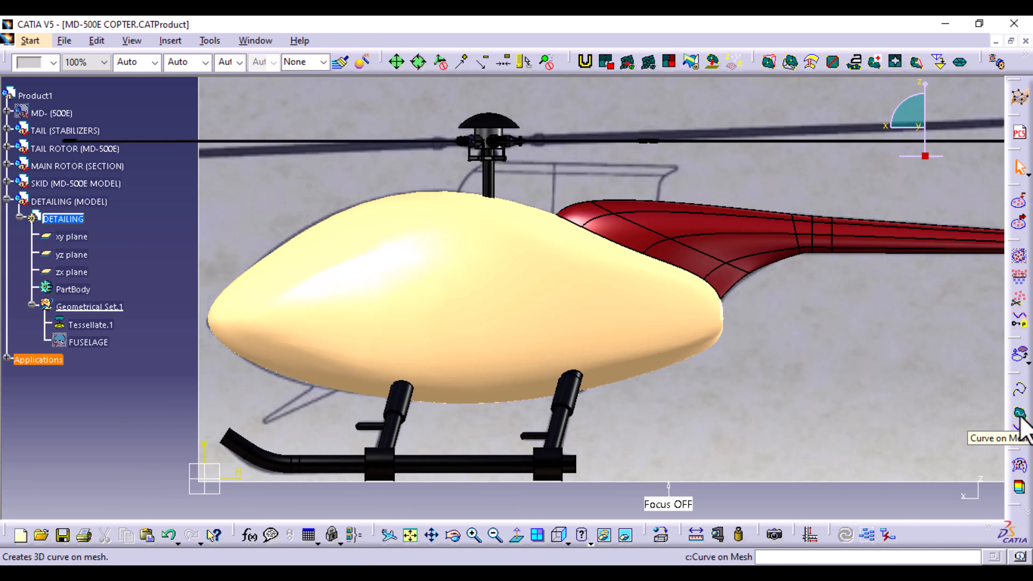
- Set the Curve on Mesh tolerance to 0.1 mm using Tessellate.1 as the support mesh, and leave the command without drawing
click(170, 41)
mouse_move(255, 319)
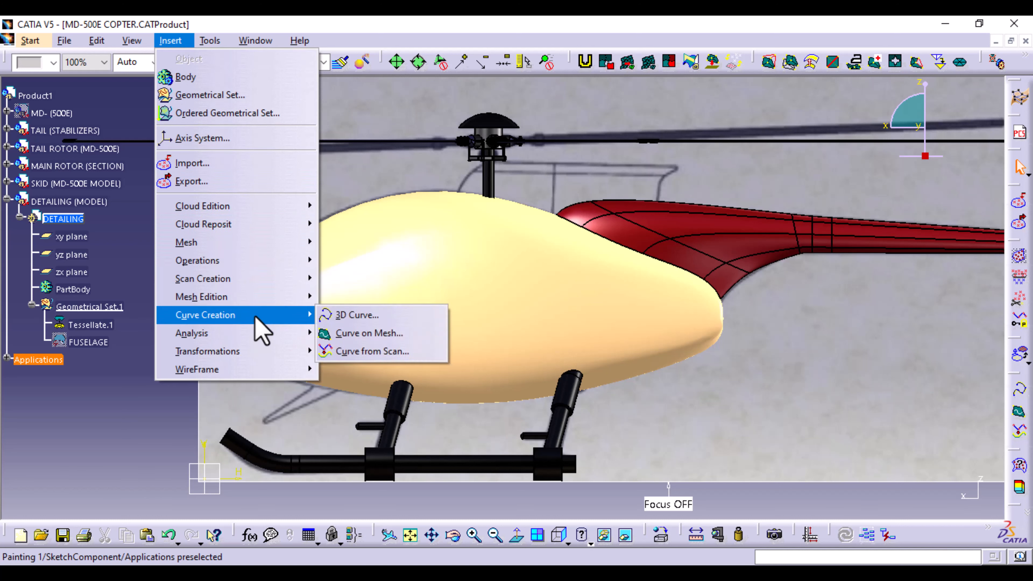
click(376, 333)
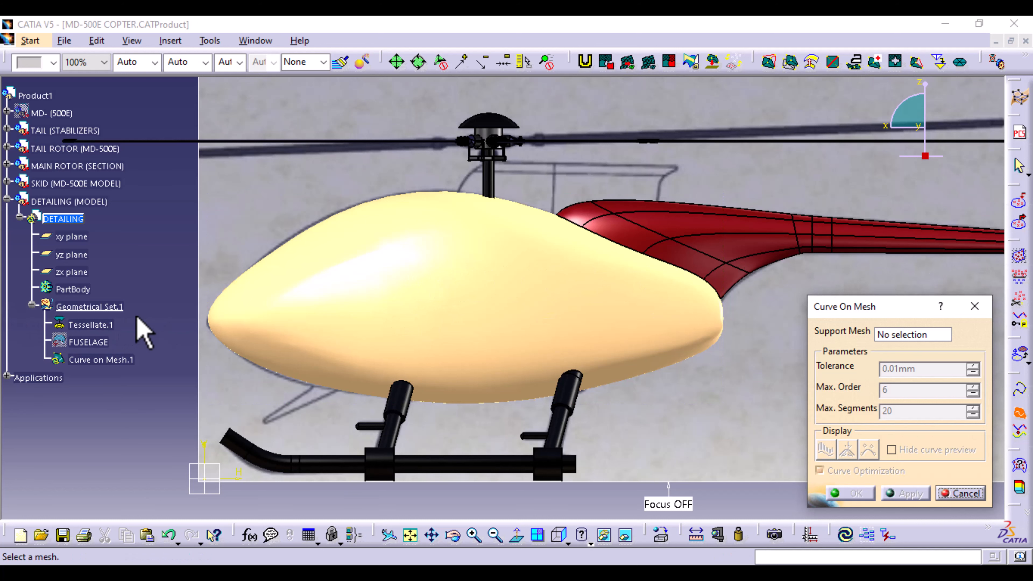
click(91, 325)
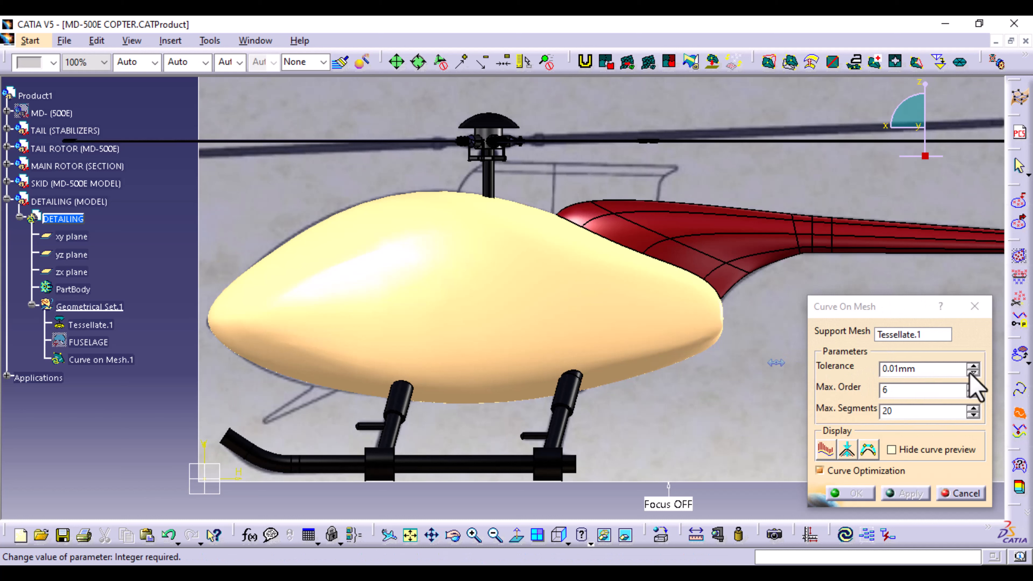
click(973, 365)
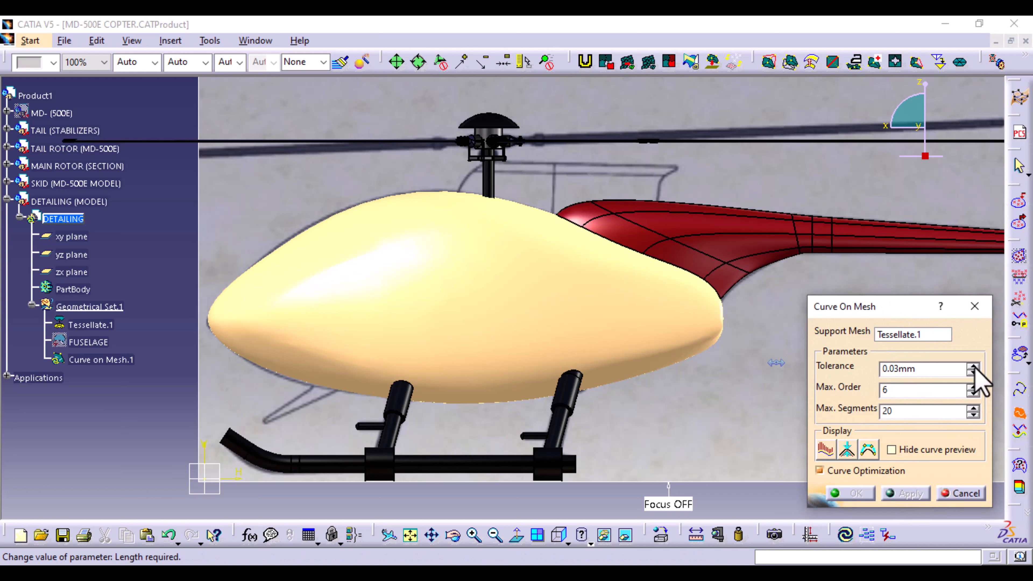
click(973, 366)
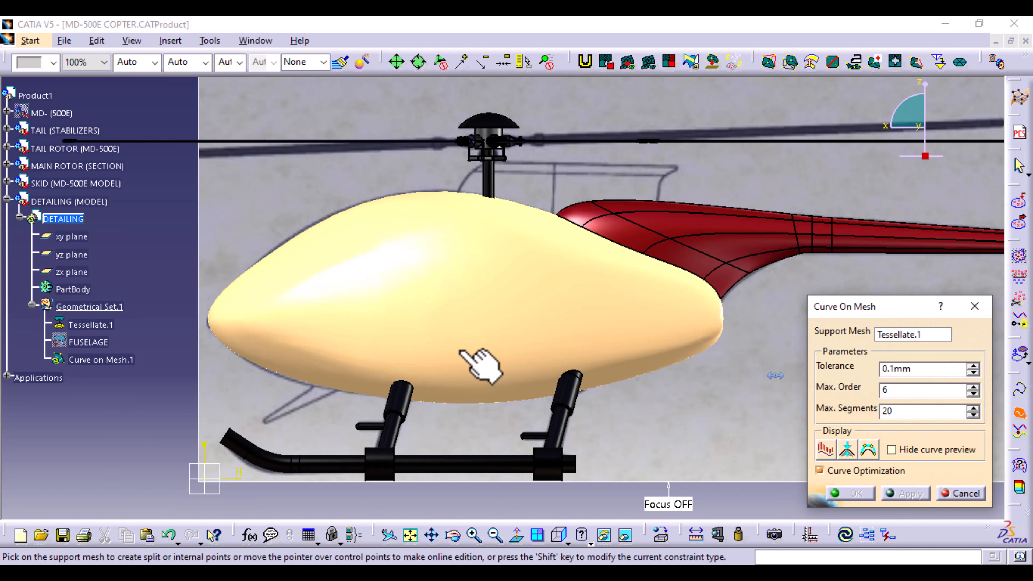
click(966, 492)
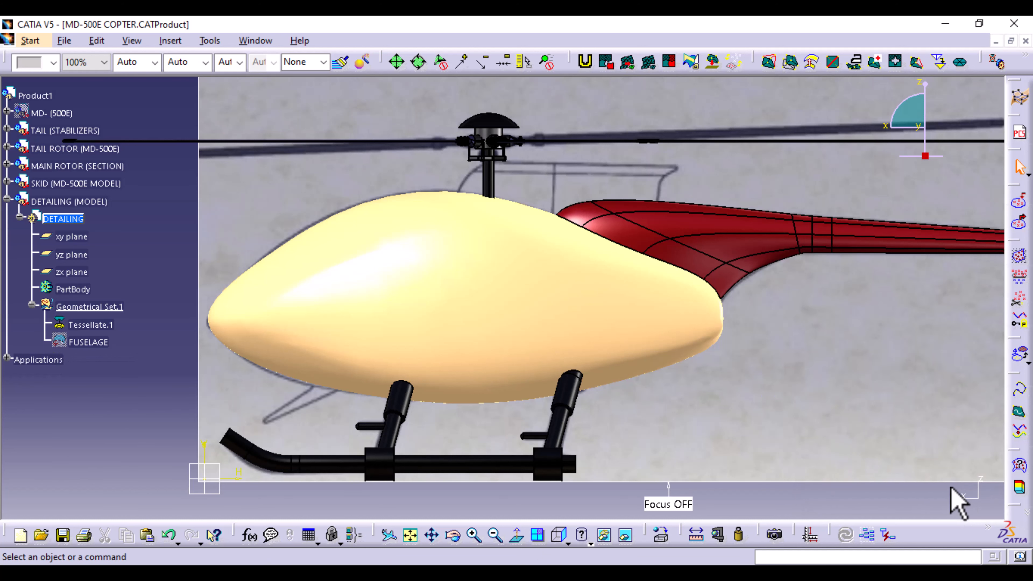
- Set the opacity of the tessellated fuselage mesh to 75%
click(93, 325)
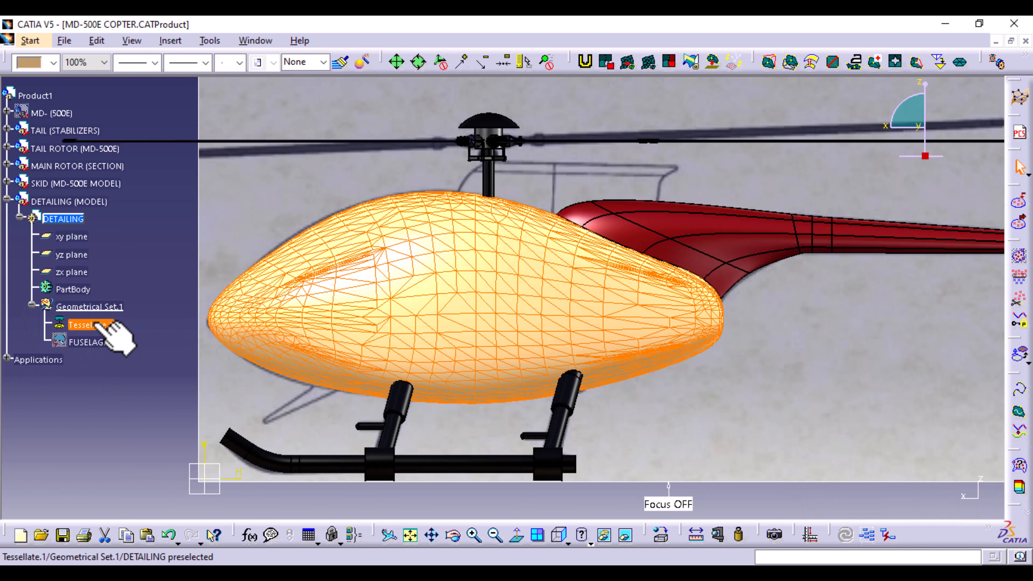
click(104, 62)
click(93, 101)
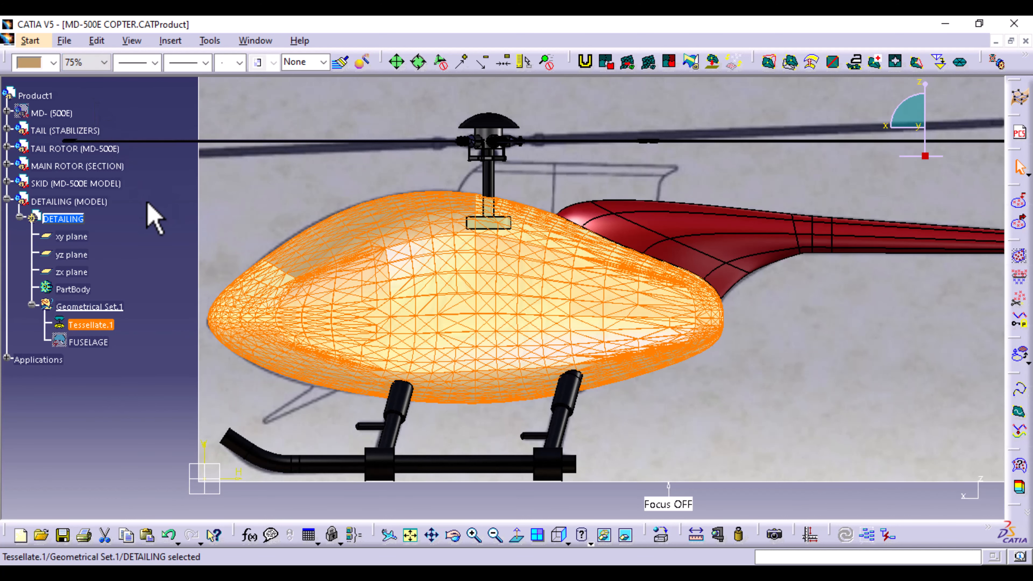
click(157, 223)
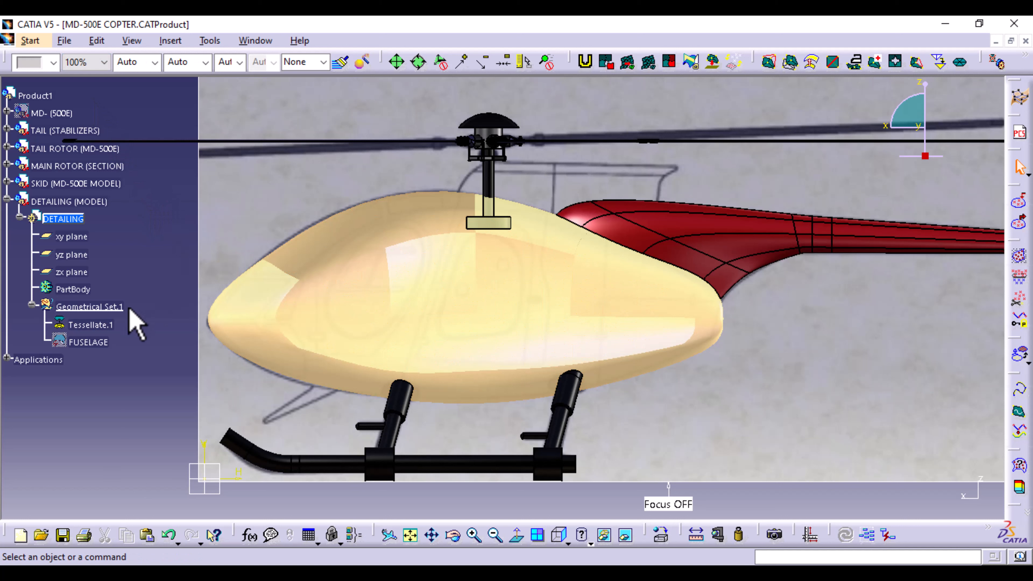
- Set the tessellated fuselage mesh's opacity to 50% for tracing the reference image behind it
click(93, 325)
click(104, 62)
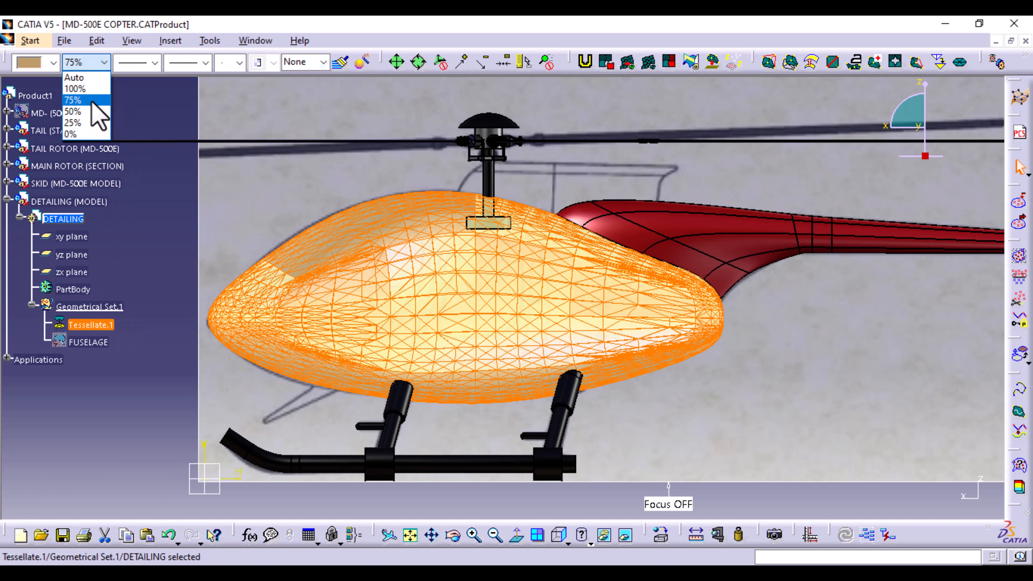
click(90, 111)
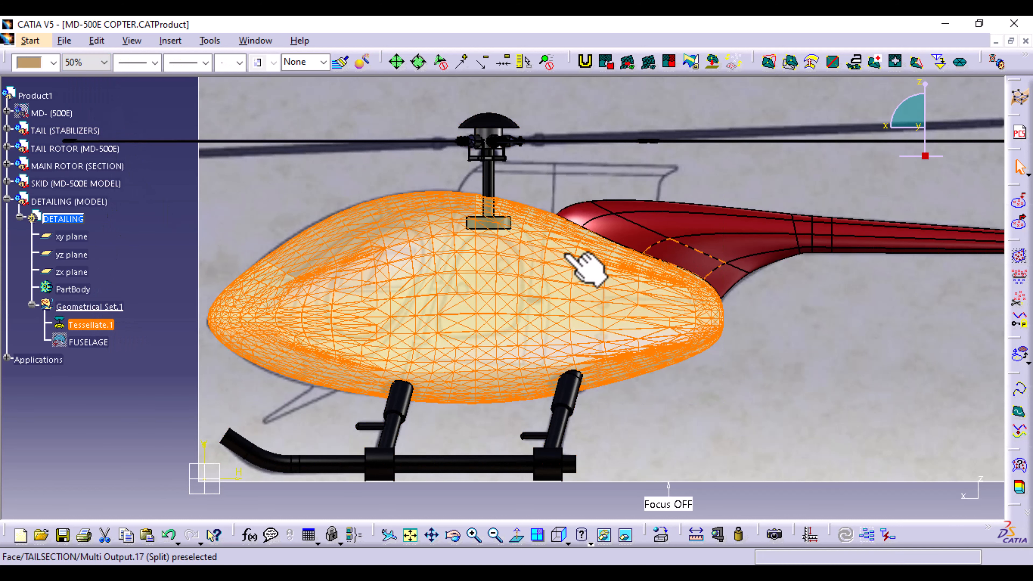
click(144, 358)
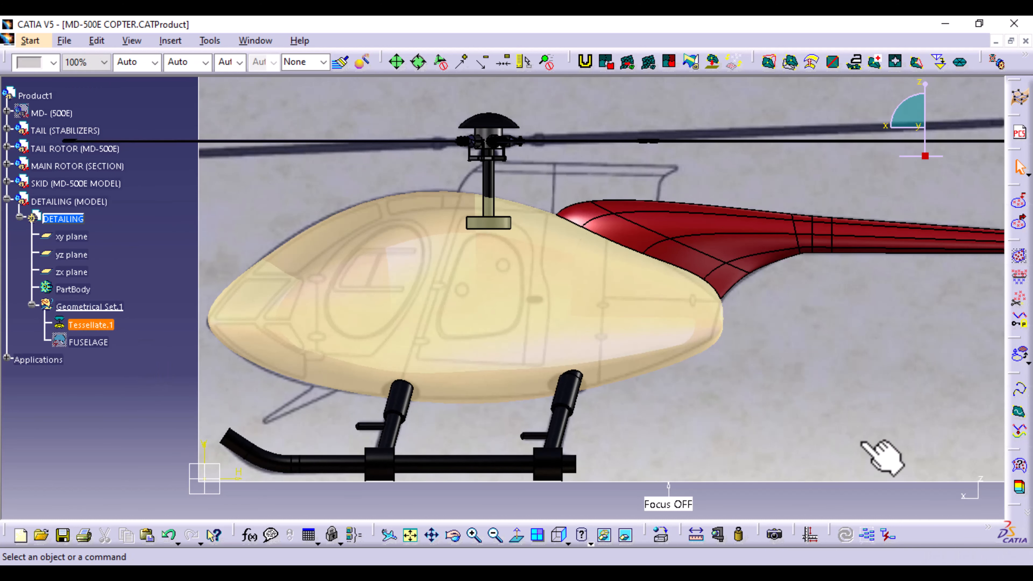
- Start a Curve on Mesh with Tessellate.1 as support and trace the upper arc of the front door's window
ctrl+middle_drag(411, 428, 604, 380)
click(1025, 420)
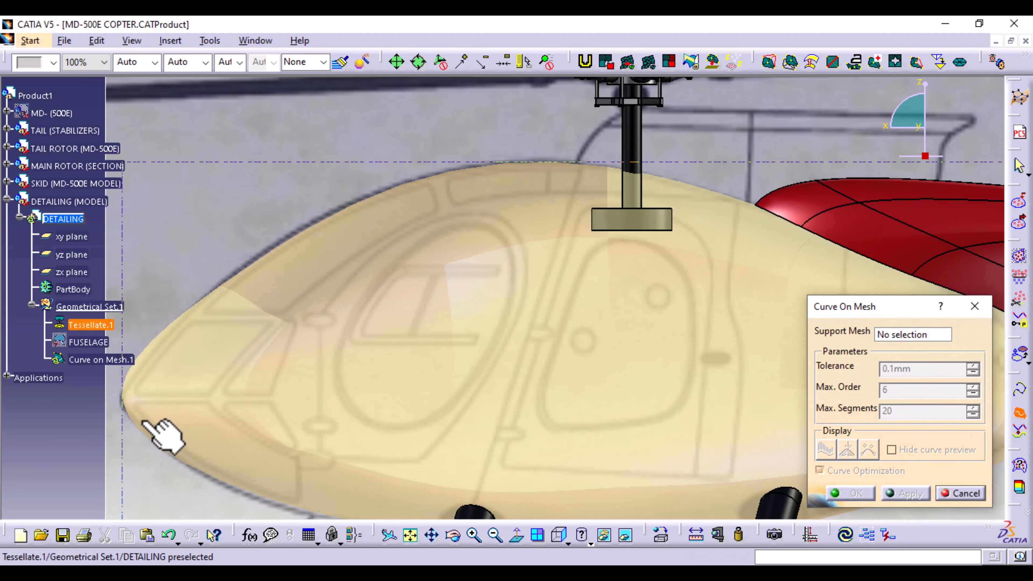
click(100, 326)
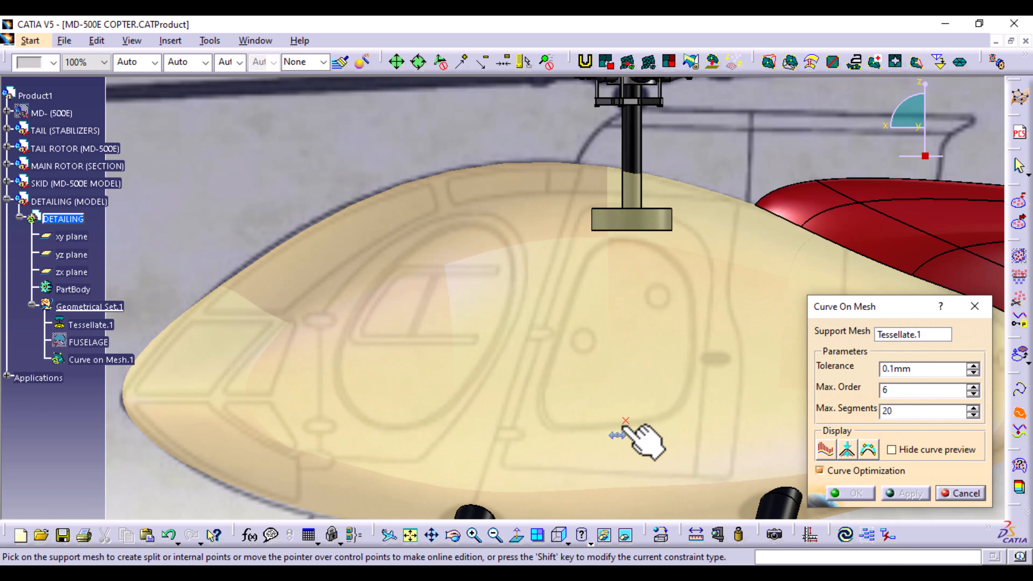
middle_drag(403, 397, 417, 361)
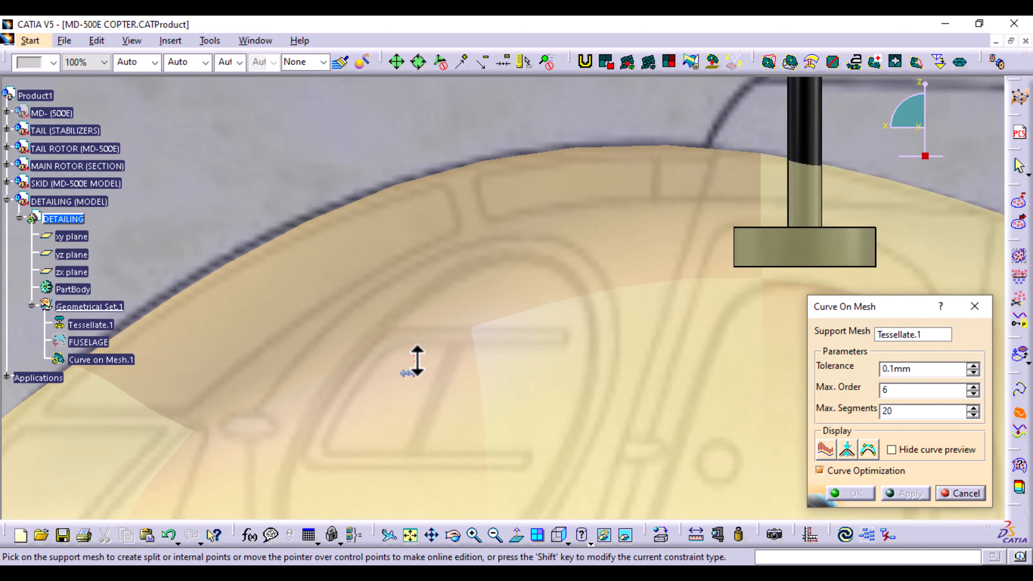
click(324, 417)
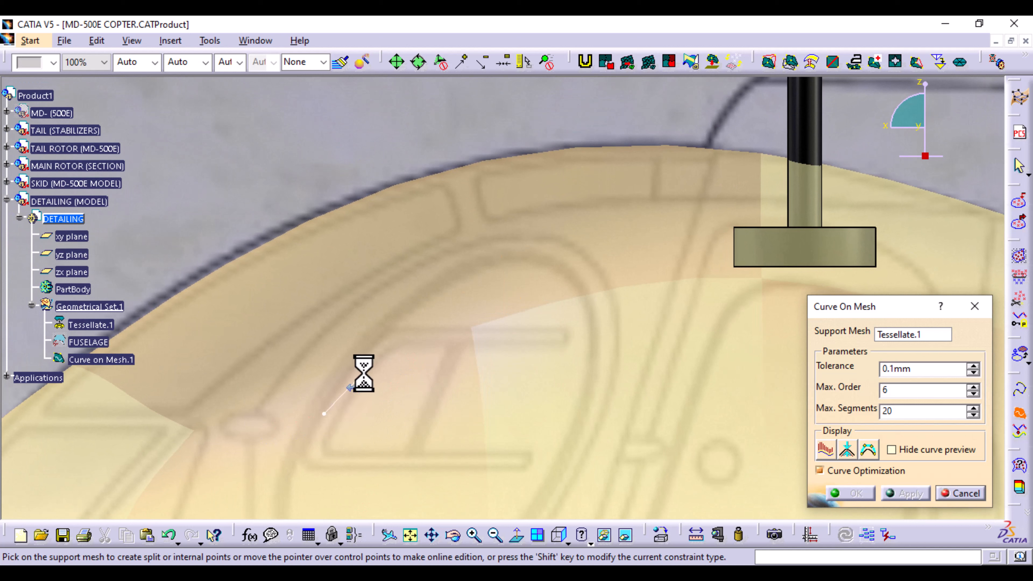
click(368, 354)
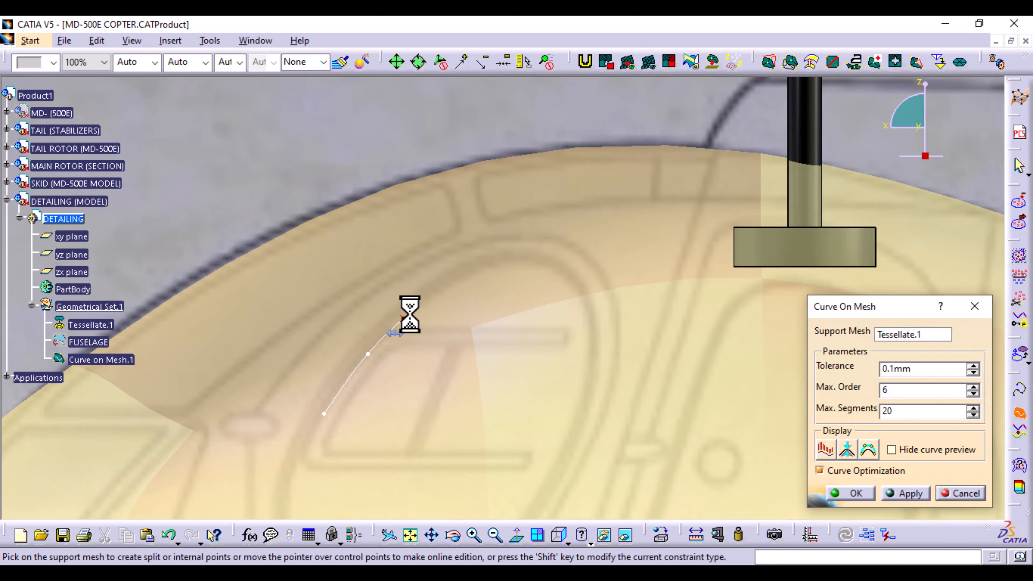
click(418, 304)
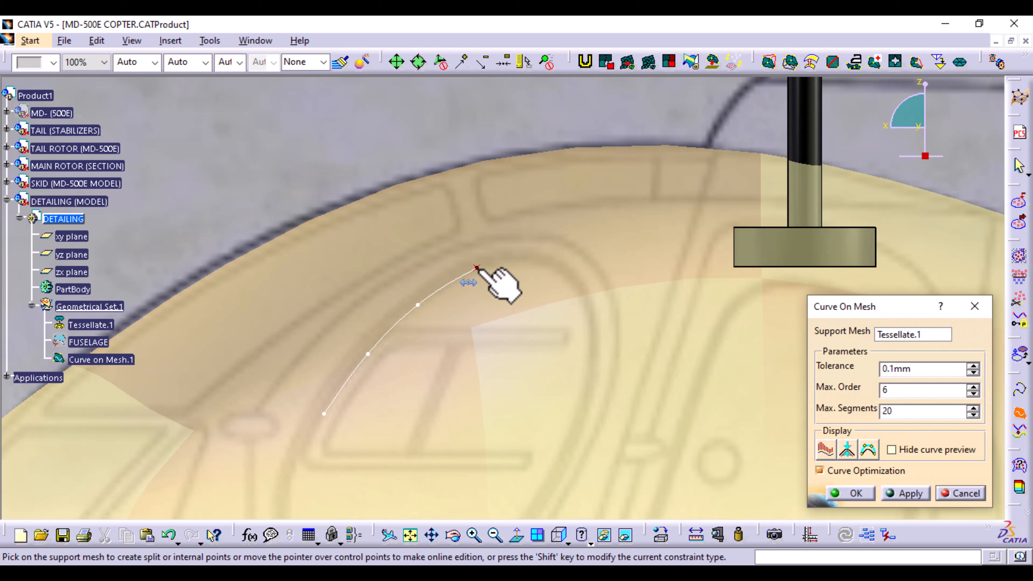
click(477, 268)
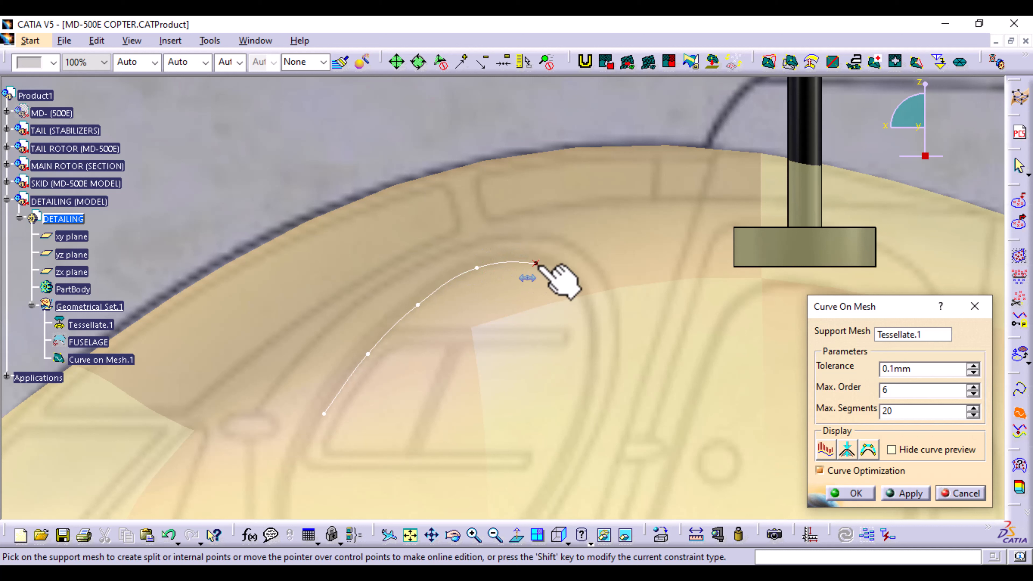
click(536, 263)
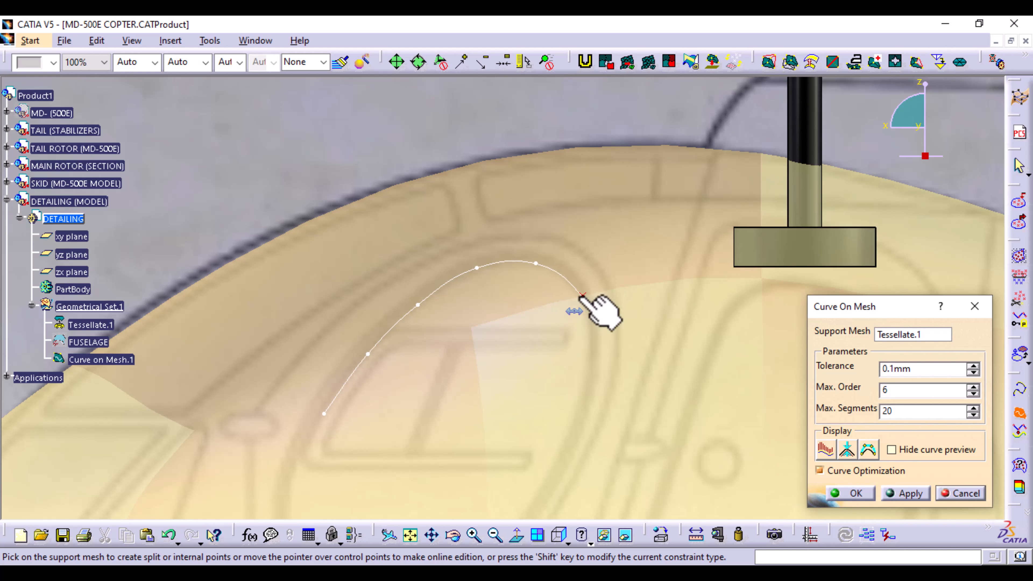
click(577, 294)
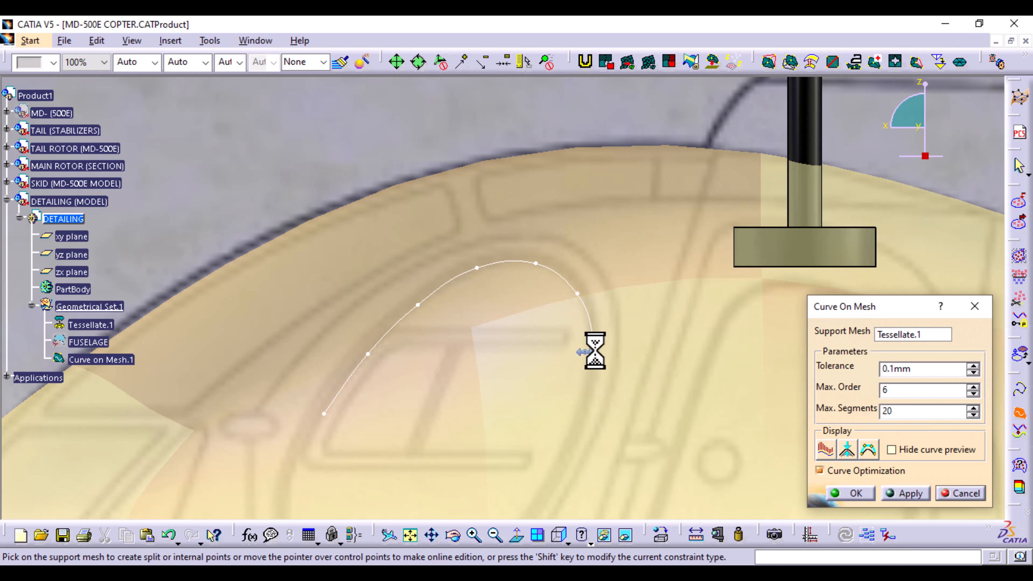
click(586, 364)
- Continue the mesh curve down the rear edge of the front door's window
middle_drag(540, 428, 529, 294)
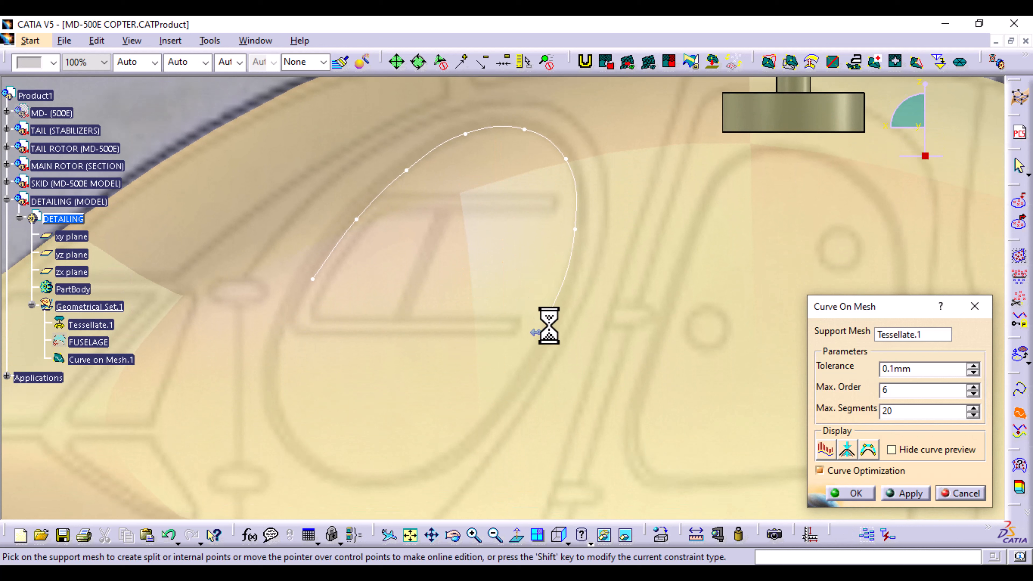
right_click(561, 278)
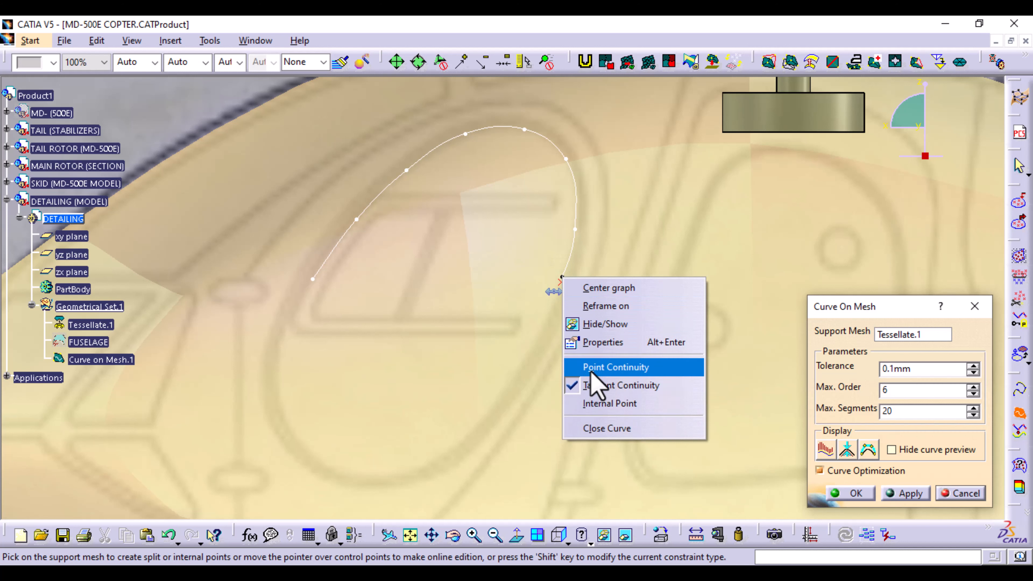
click(561, 384)
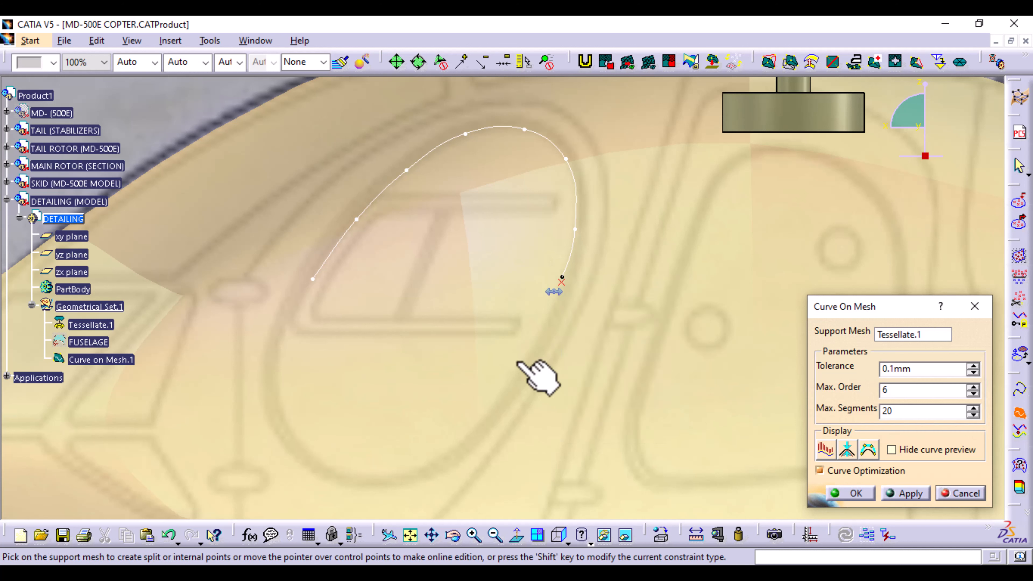
click(544, 325)
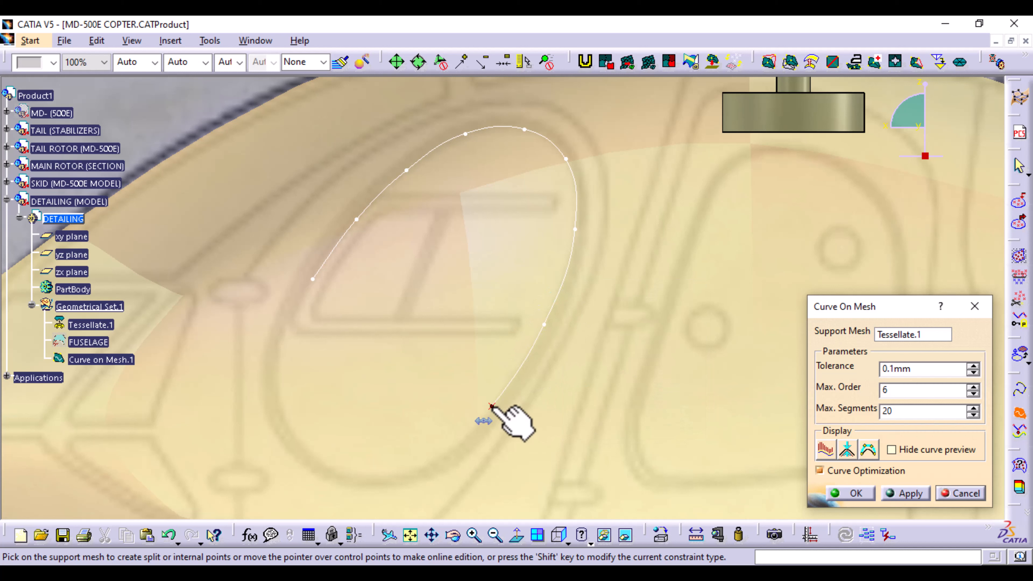
click(491, 406)
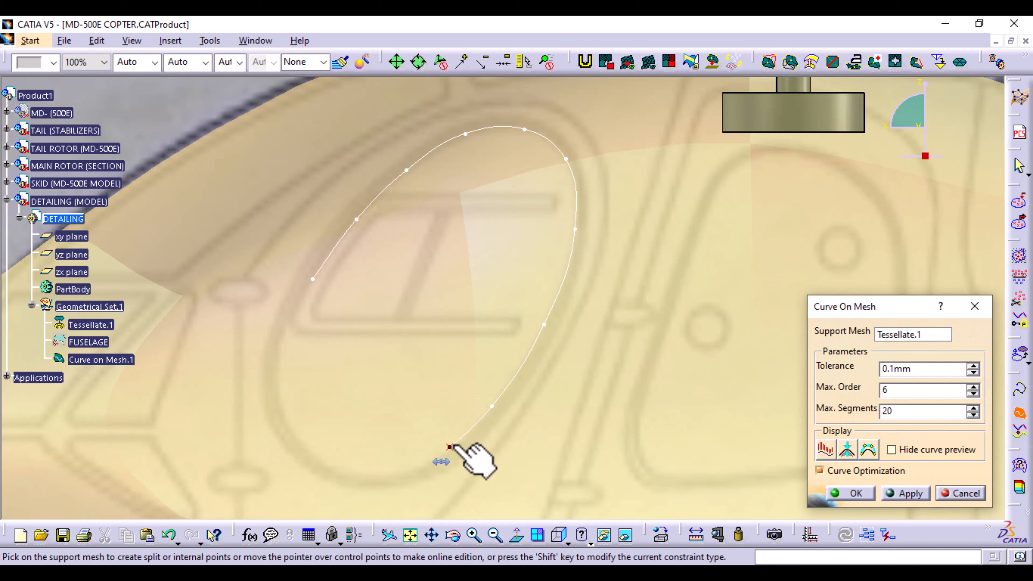
click(455, 444)
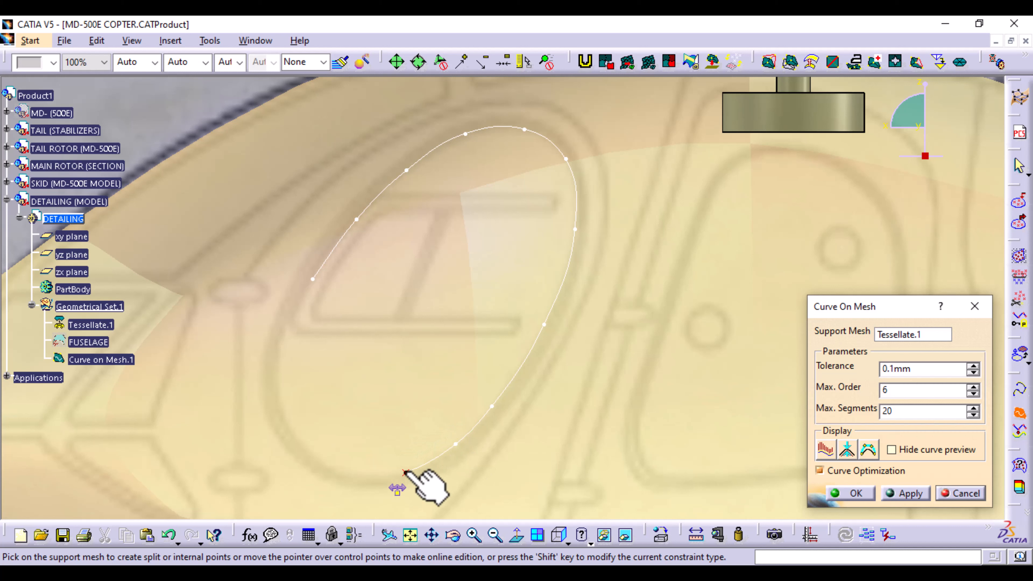
- Trace the bottom and front edges of the front door's window and close the curve at its starting point
click(405, 472)
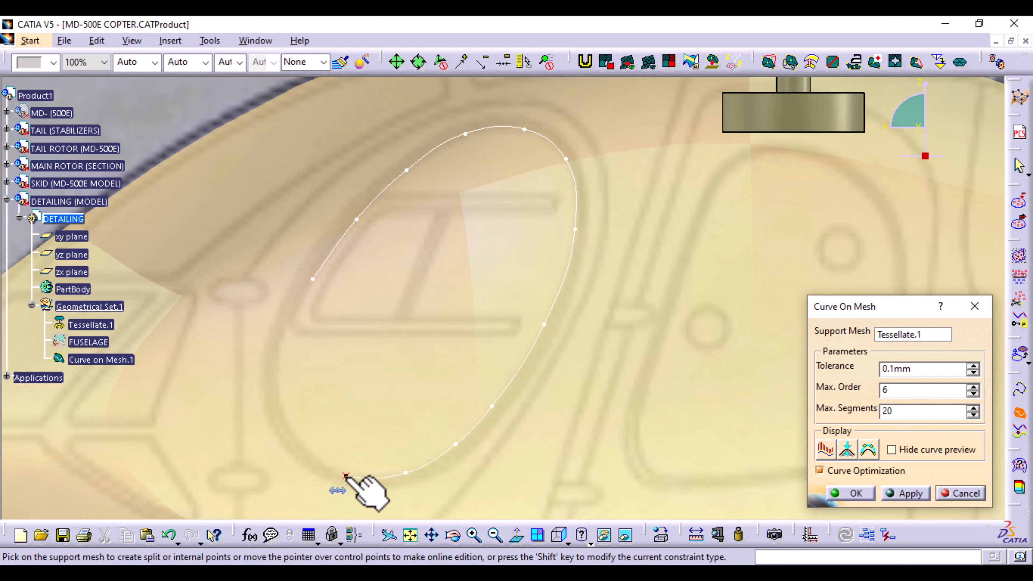
click(345, 475)
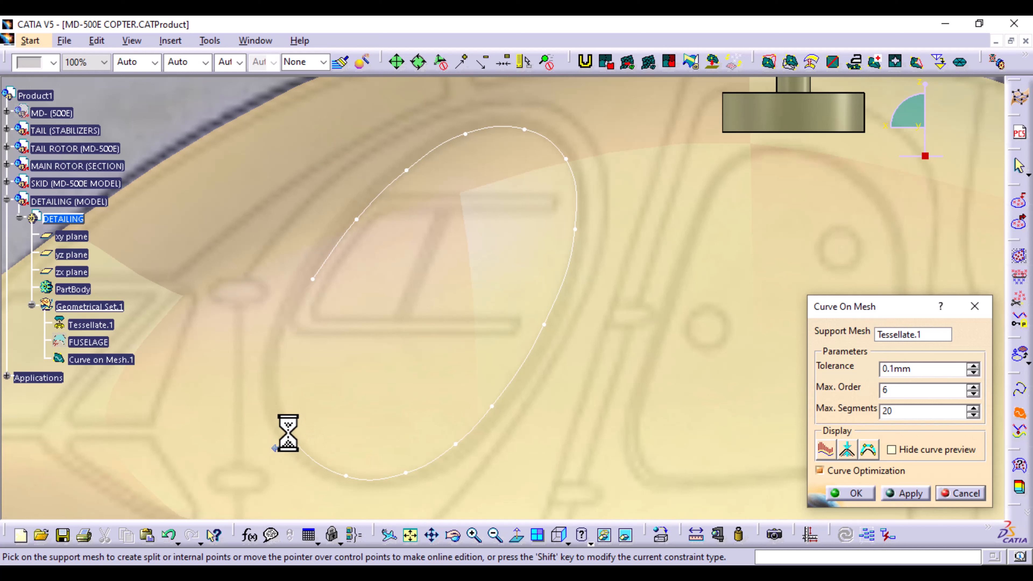
click(287, 432)
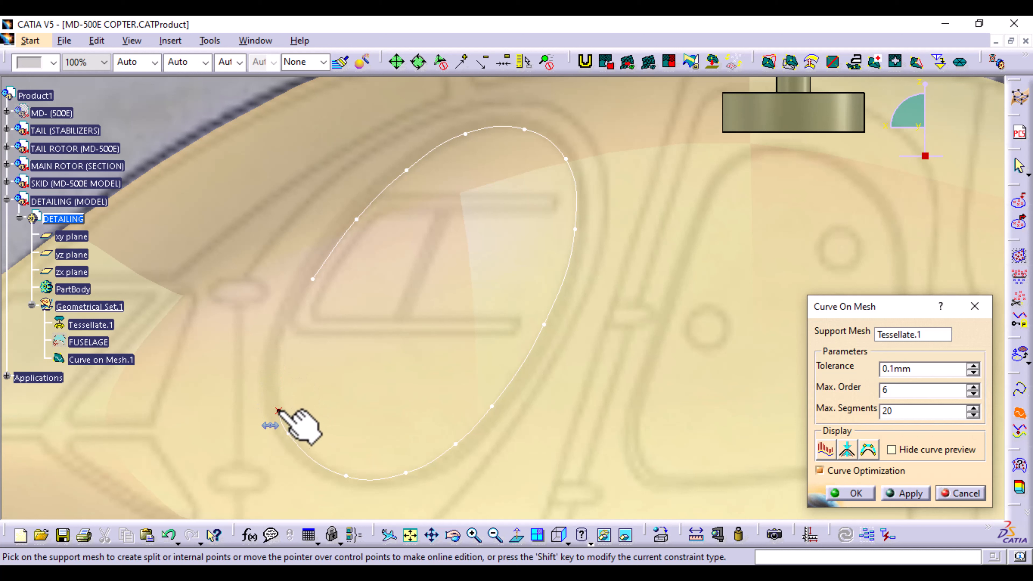
click(279, 410)
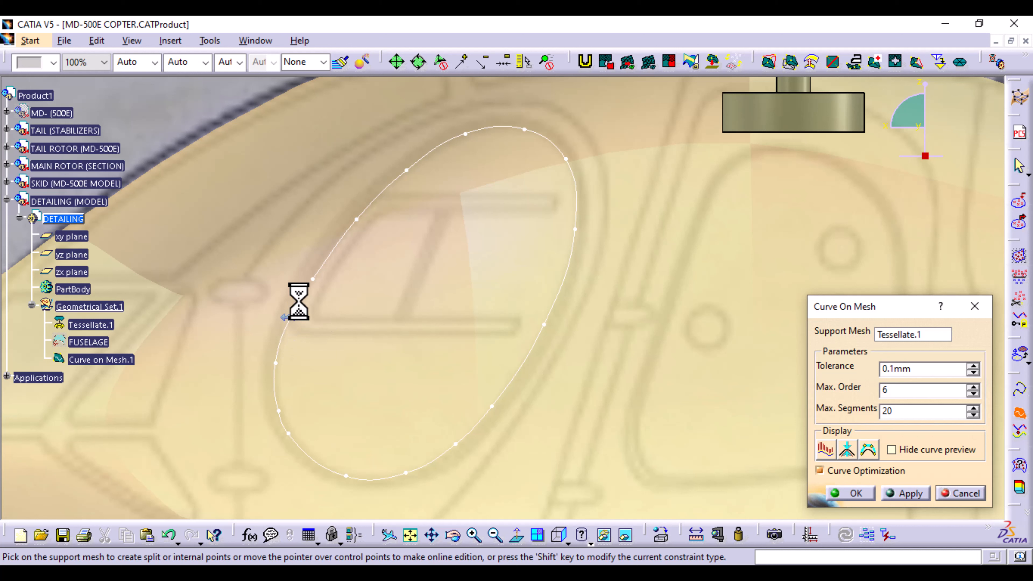
right_click(297, 301)
click(358, 453)
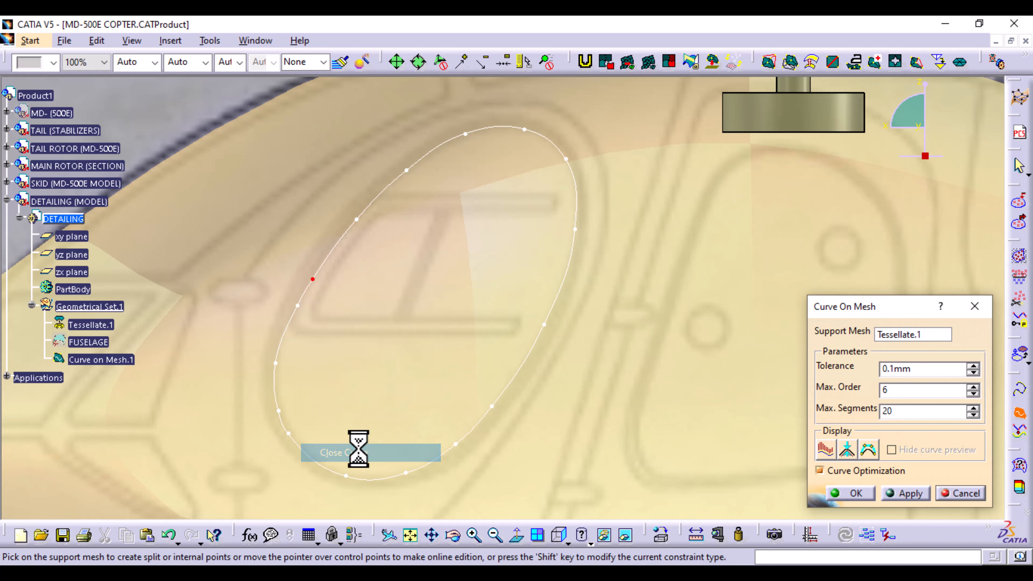
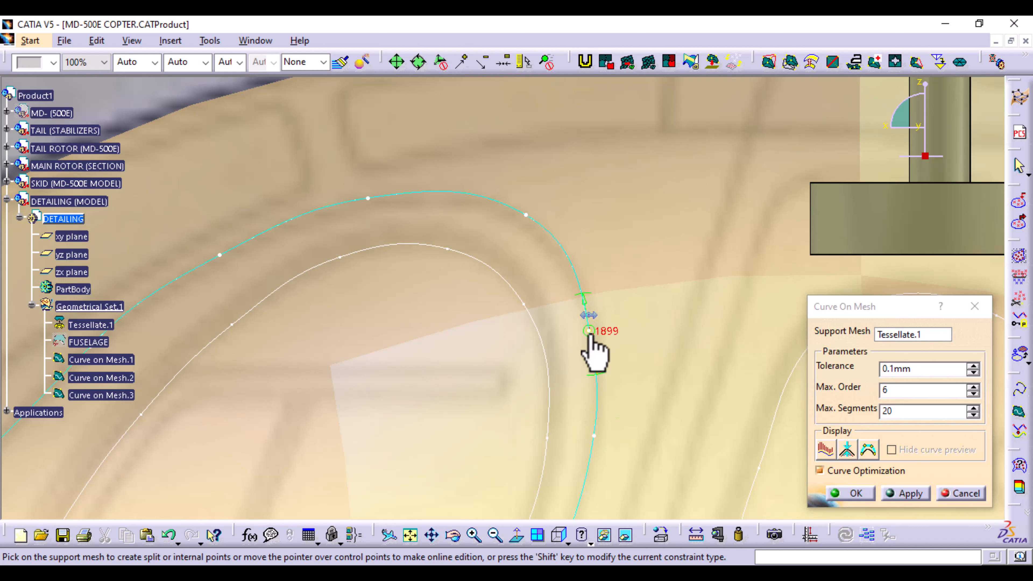
- Adjust the control points on the rear edge of the front door outline to match the reference image, and accept the curve
drag(599, 326, 595, 331)
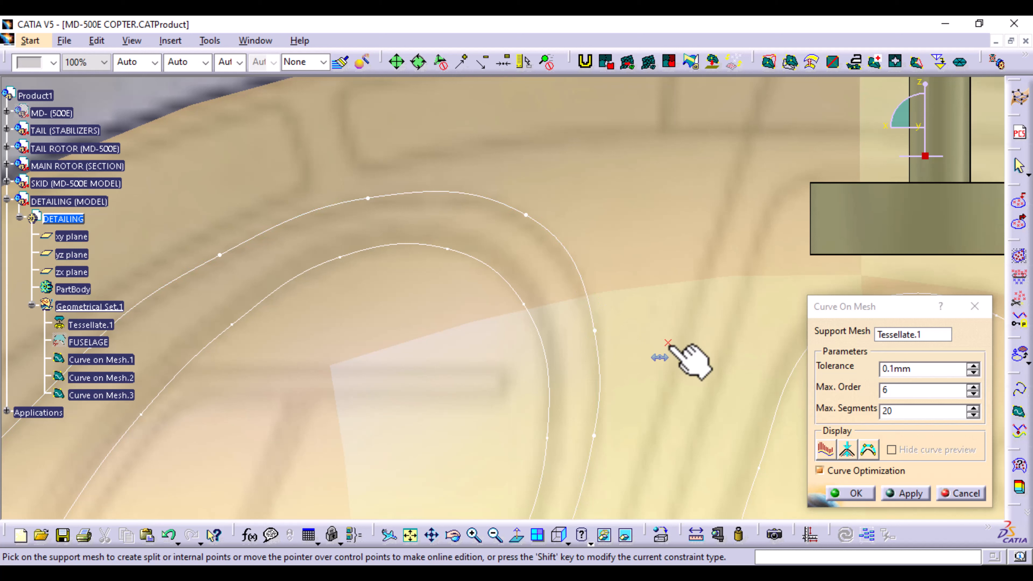
middle_drag(623, 422, 612, 285)
mouse_move(591, 286)
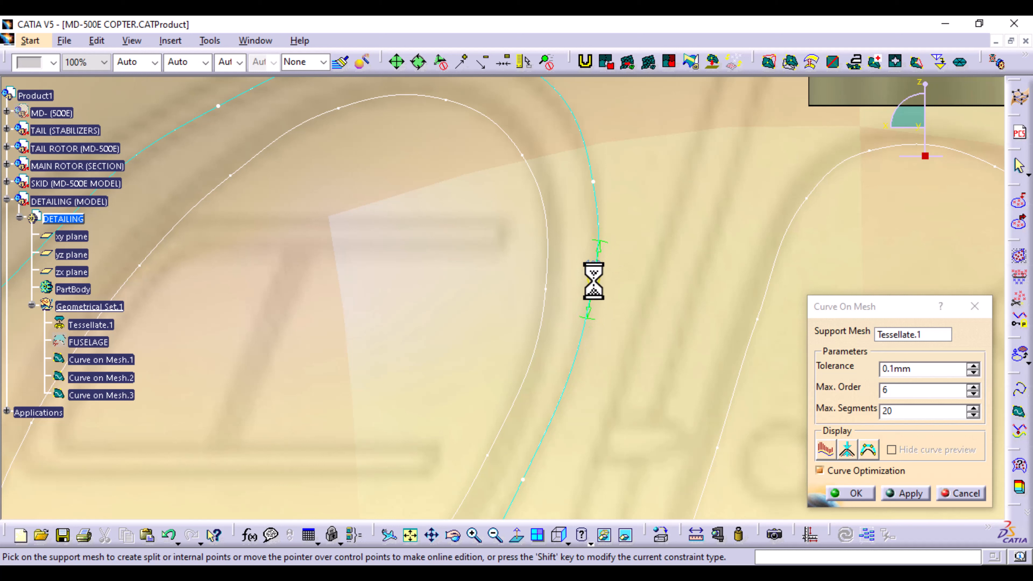
click(902, 493)
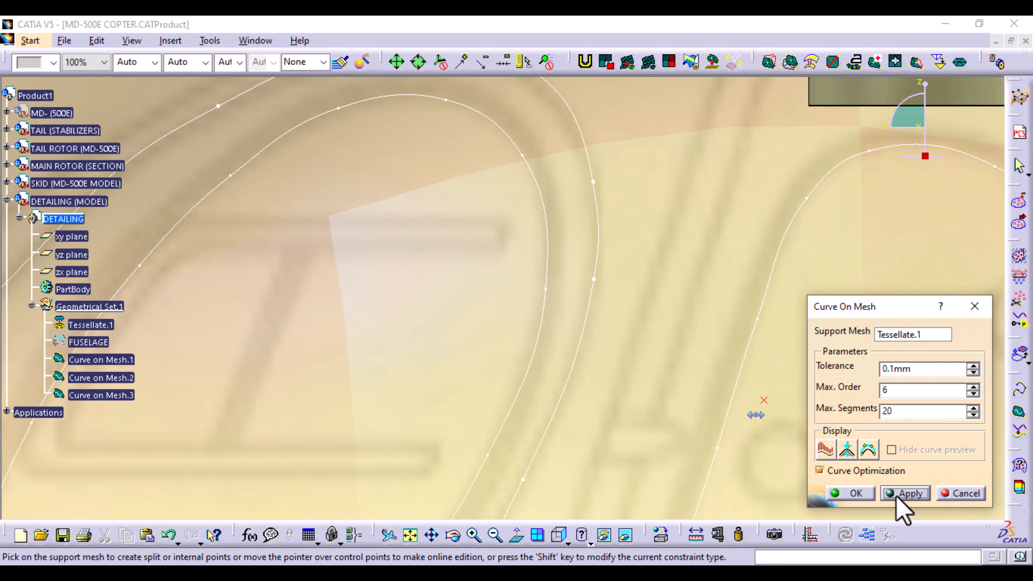
click(858, 499)
- Start a new Curve on Mesh on Tessellate.1 at the rear door's lower front corner and run it up the front edge
middle_drag(644, 219, 641, 325)
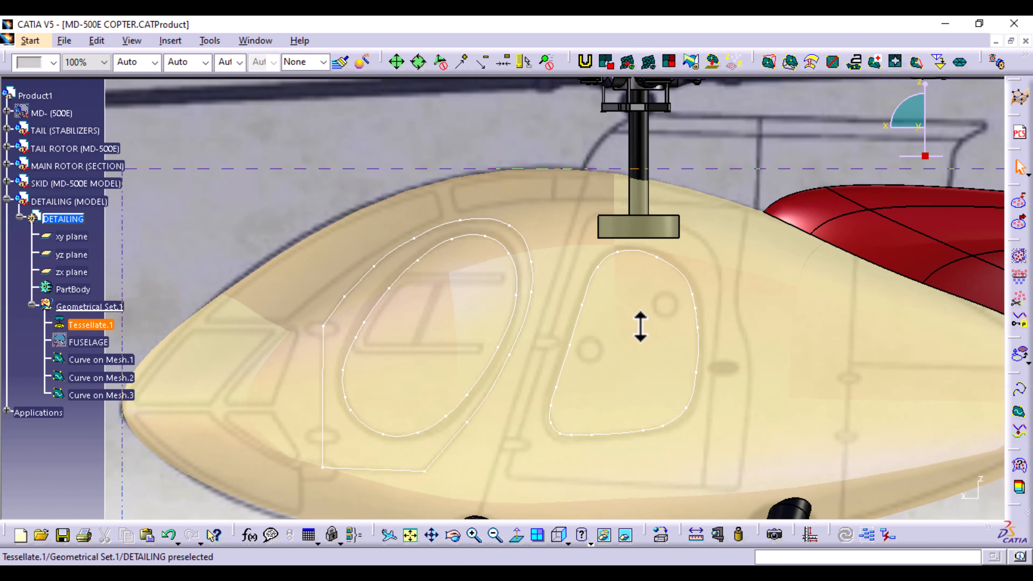
click(1018, 412)
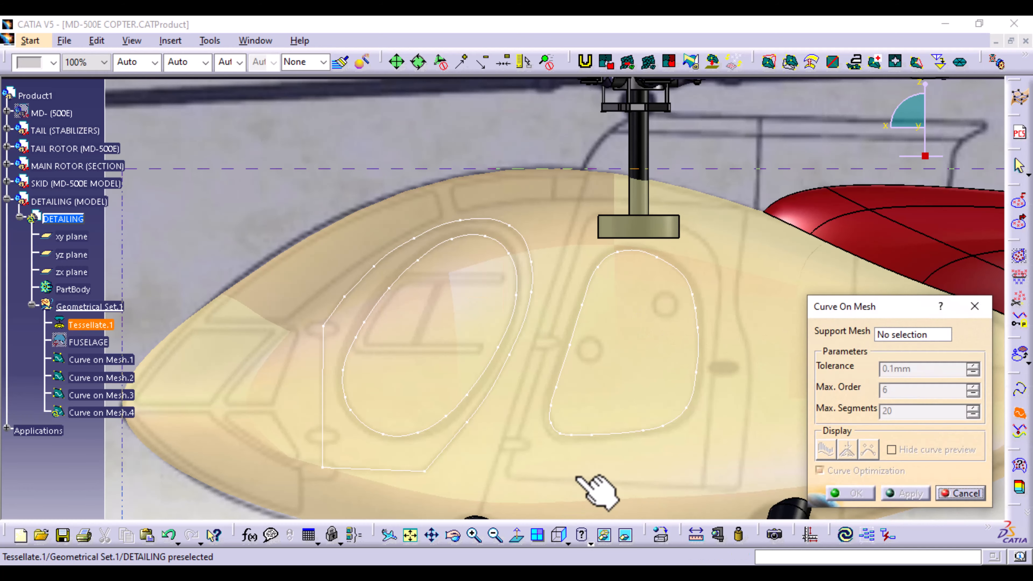
middle_drag(581, 419, 553, 406)
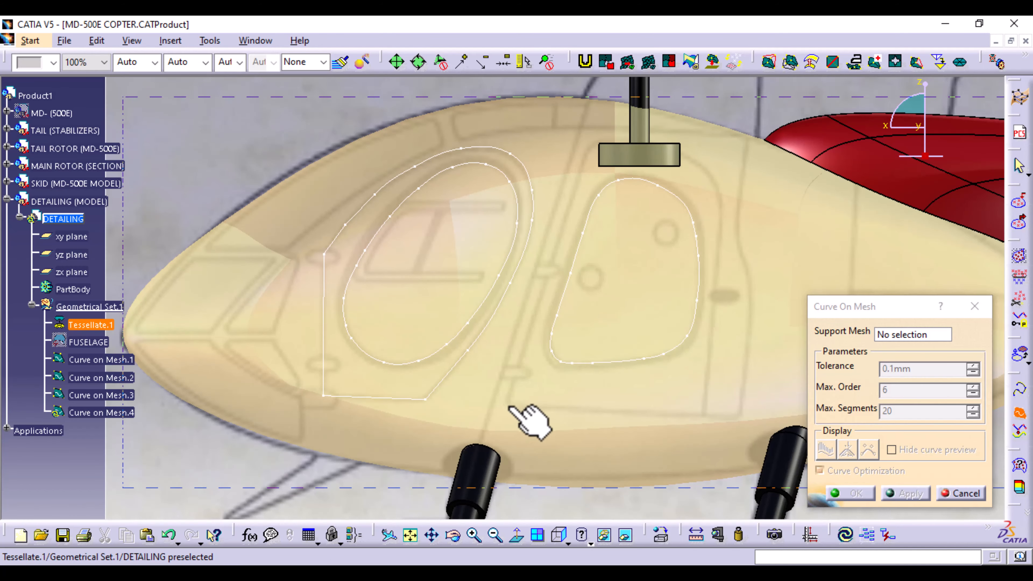
click(553, 383)
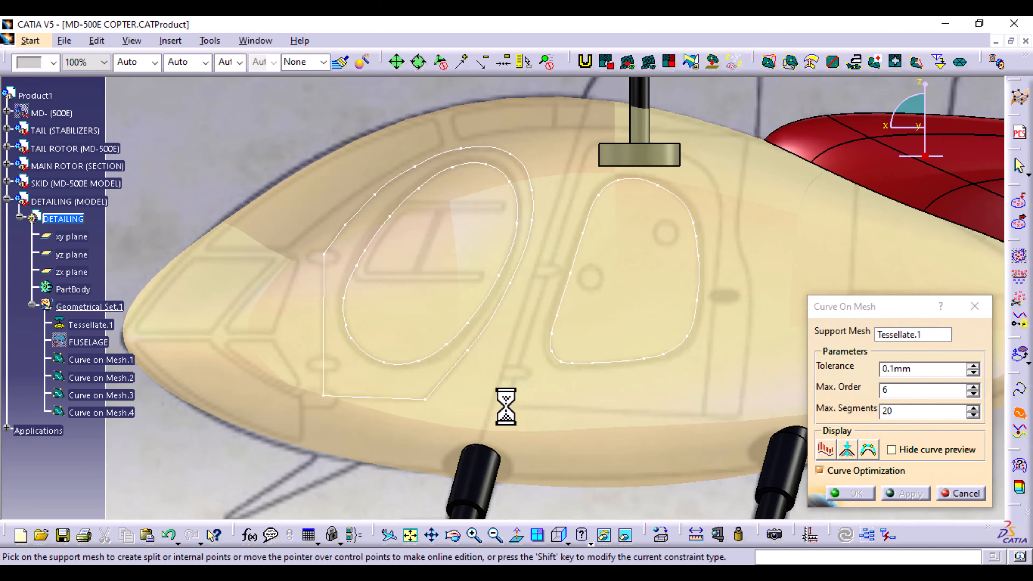
right_click(507, 406)
click(523, 495)
middle_drag(594, 179, 552, 318)
click(545, 307)
- Trace the rear door outline around its top, rear and bottom edges back to the starting corner, and accept the curve
right_click(547, 305)
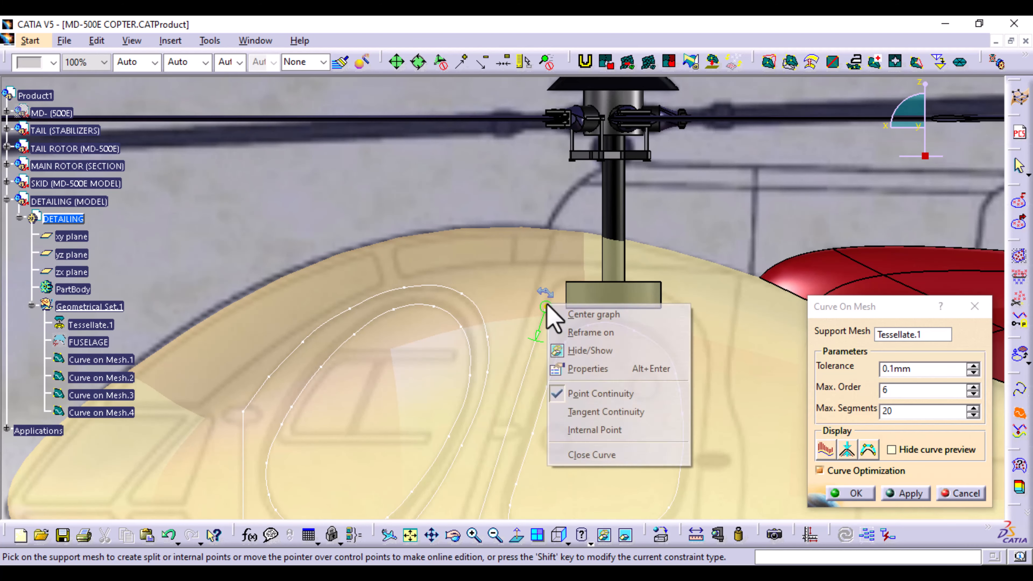
click(591, 455)
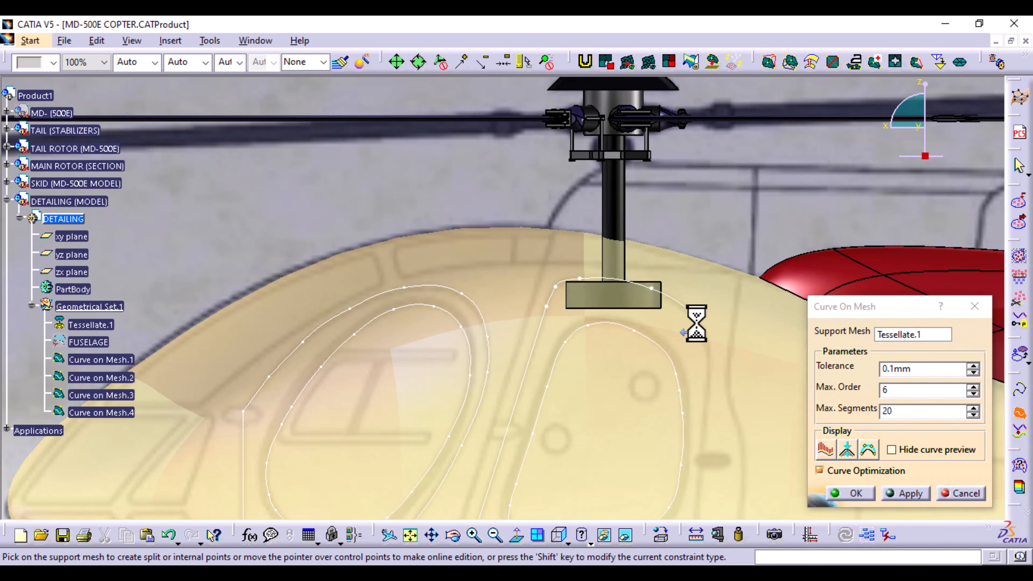
middle_drag(709, 353, 649, 257)
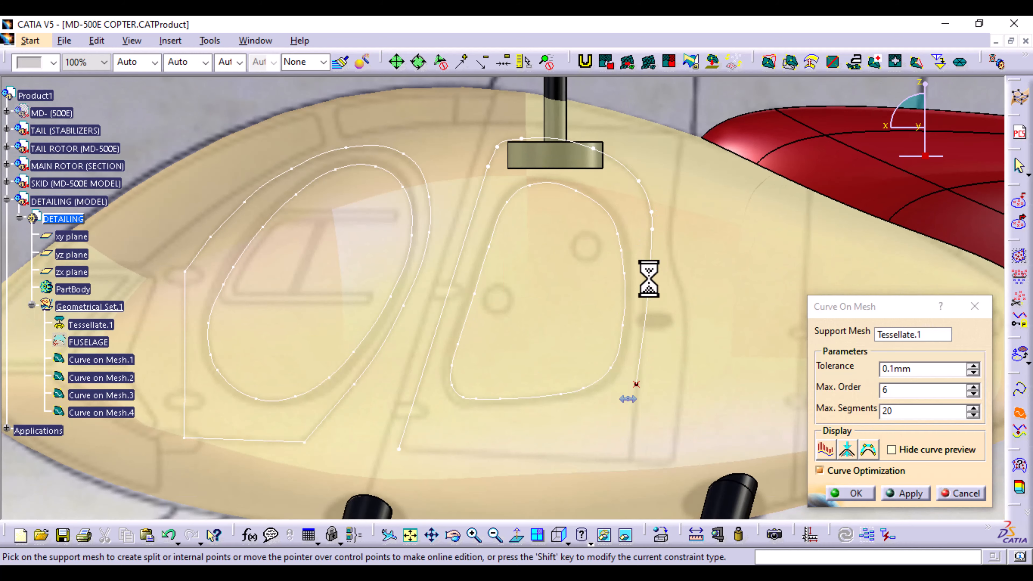
click(629, 461)
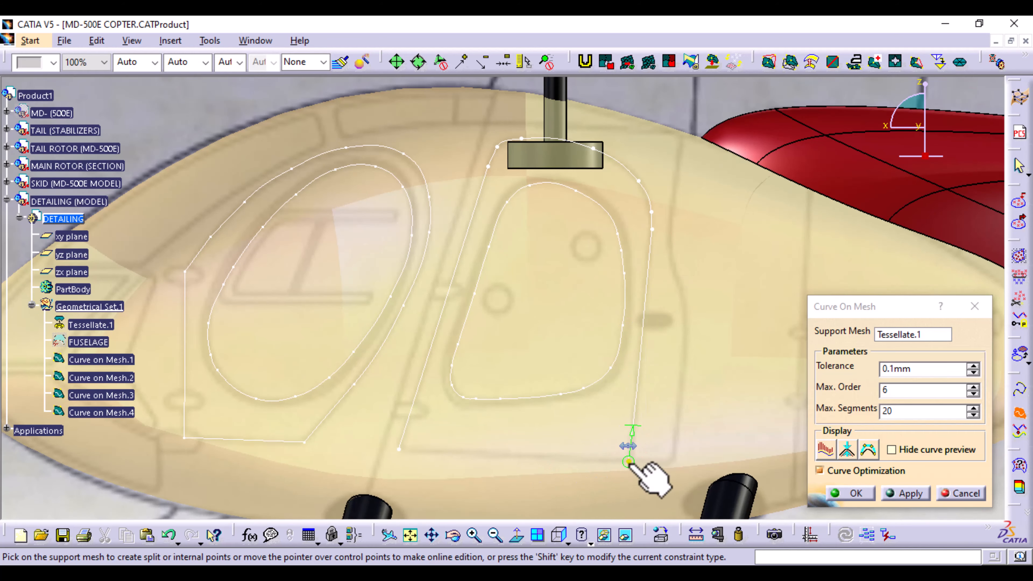
click(399, 450)
click(854, 493)
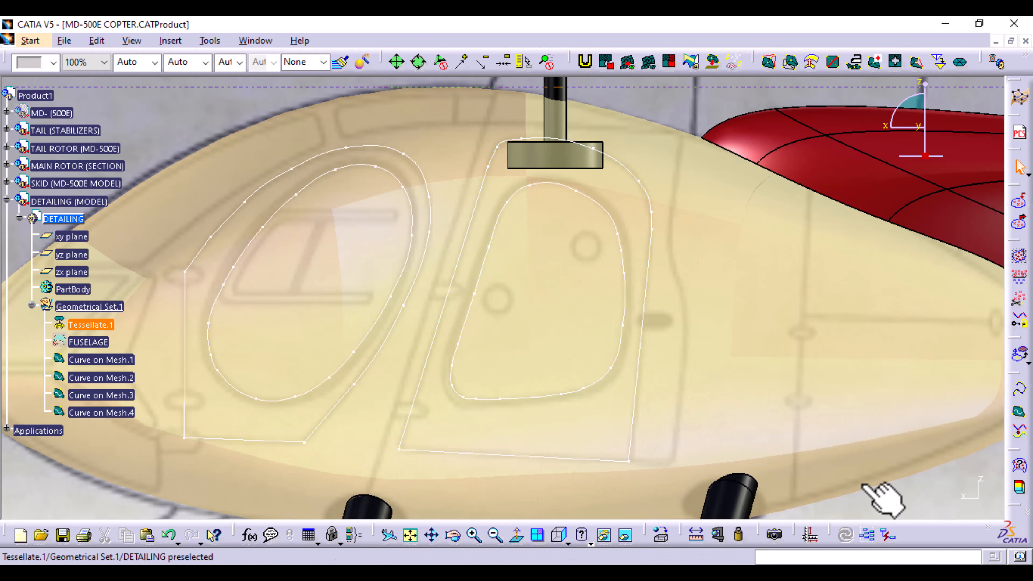
- Create a Curve on Mesh along the slanted panel line between the two doors, from the front skid strut to the fuselage top
mouse_move(757, 230)
middle_down()
mouse_move(758, 252)
mouse_move(758, 232)
middle_up()
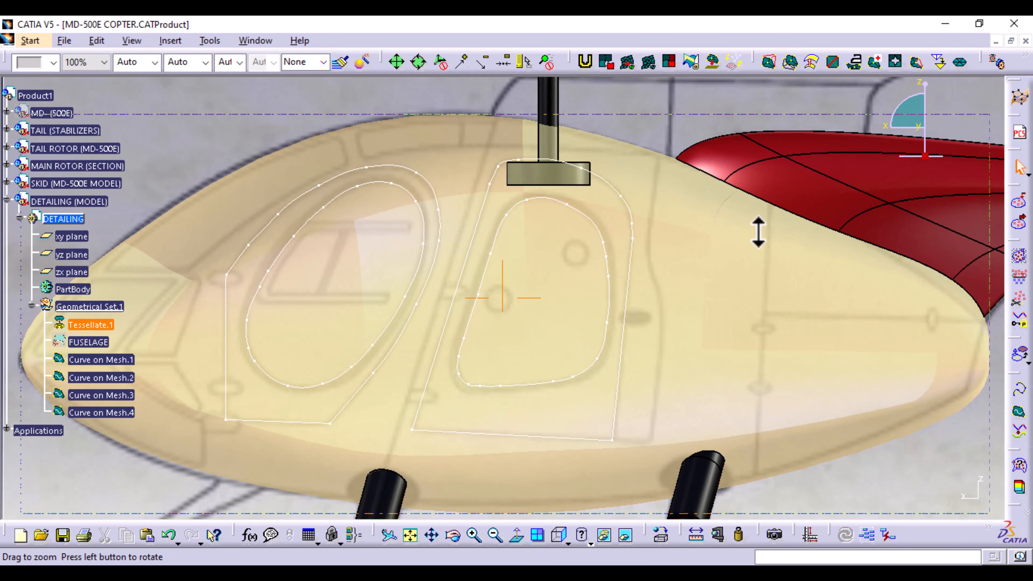
click(1018, 412)
click(384, 463)
click(498, 119)
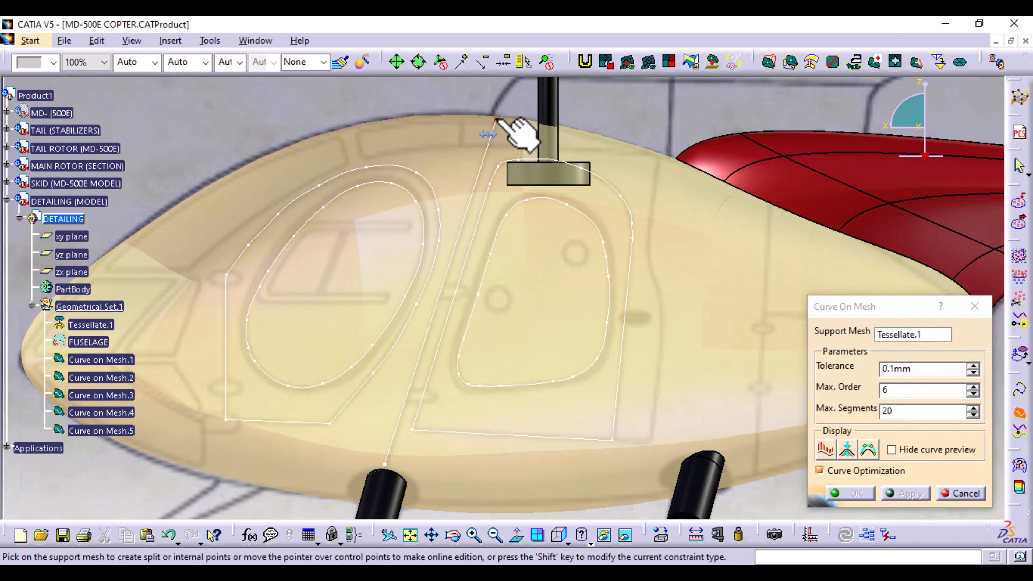
double_click(496, 119)
click(910, 493)
click(854, 493)
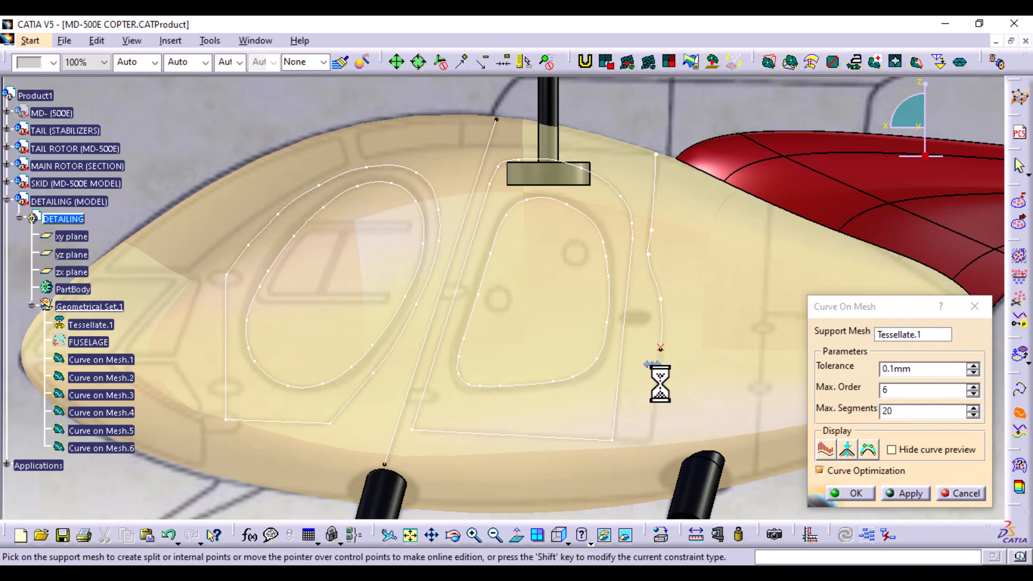
- Trace the panel line behind the rear door down to its lower end and accept the curve
click(653, 436)
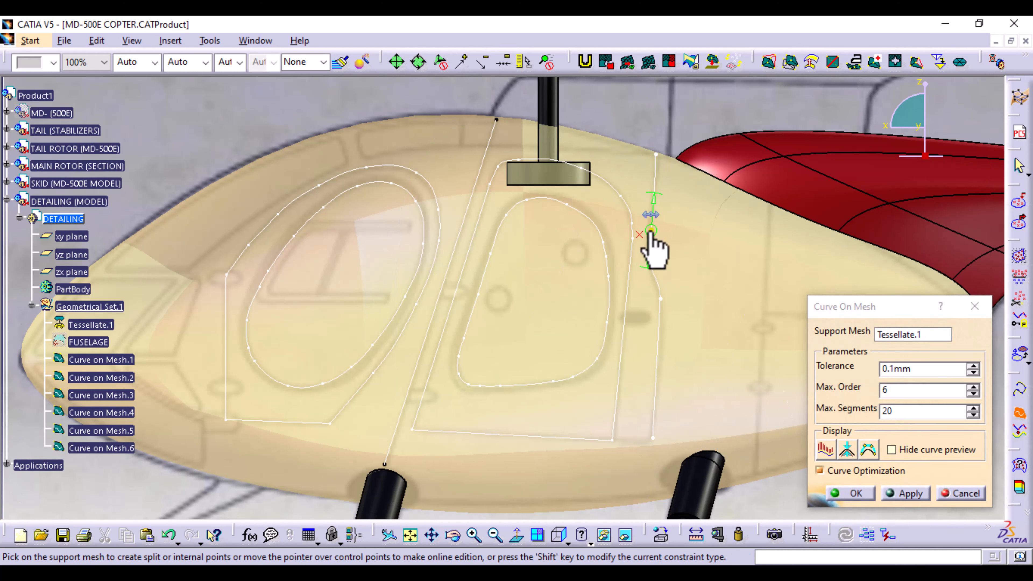
click(849, 493)
double_click(651, 230)
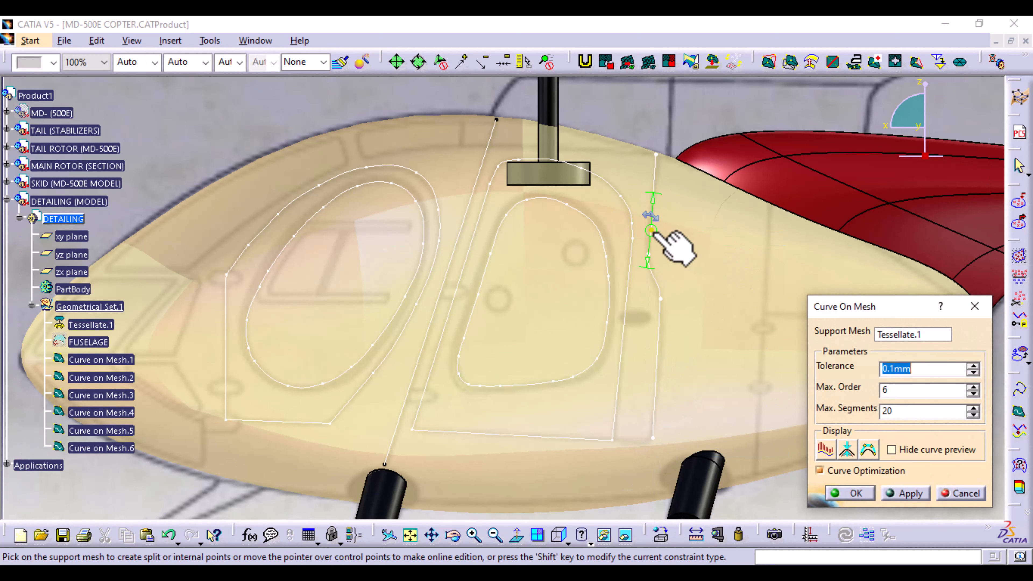
click(849, 493)
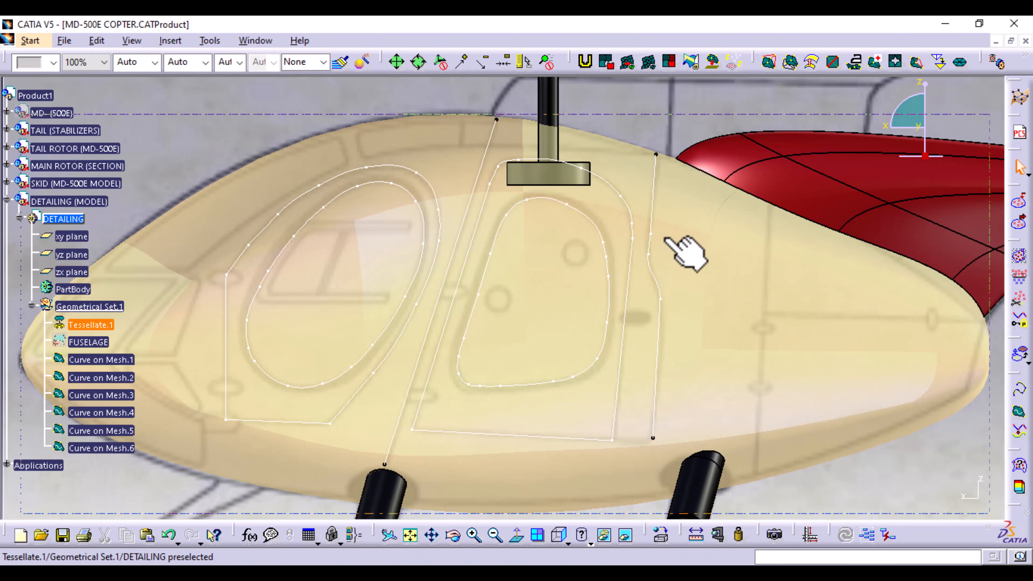
- Try to smooth the panel line behind the rear door by removing its upper control point and setting tangent continuity at the bend points
right_click(651, 225)
double_click(651, 218)
right_click(651, 228)
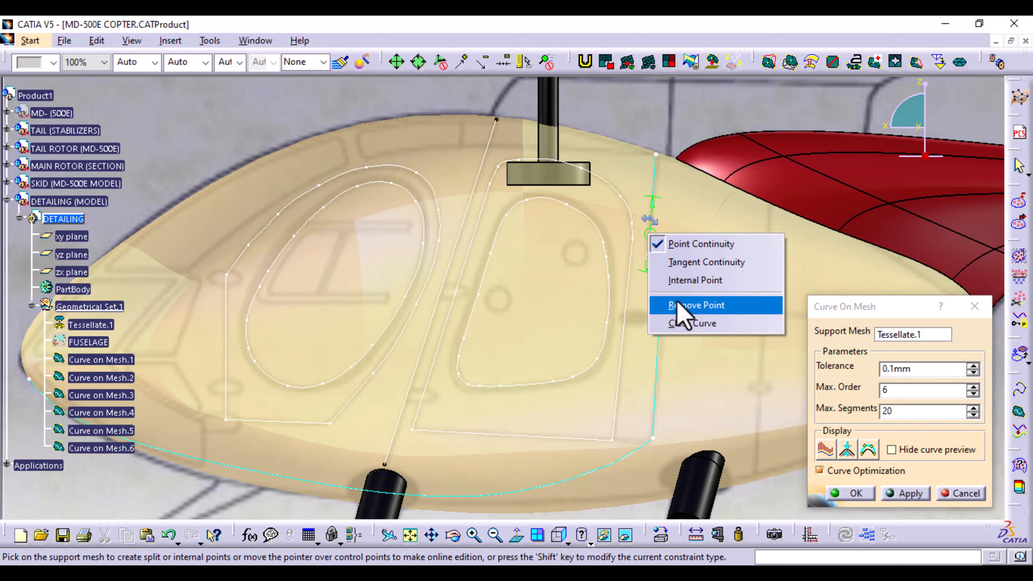
click(692, 303)
click(905, 492)
right_click(649, 255)
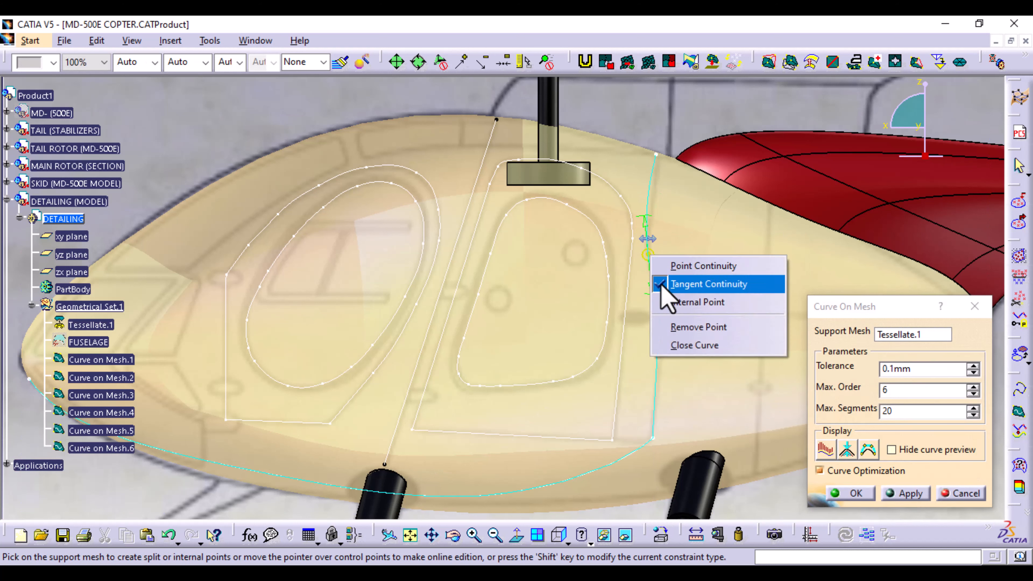
click(691, 282)
right_click(661, 300)
click(708, 328)
click(851, 493)
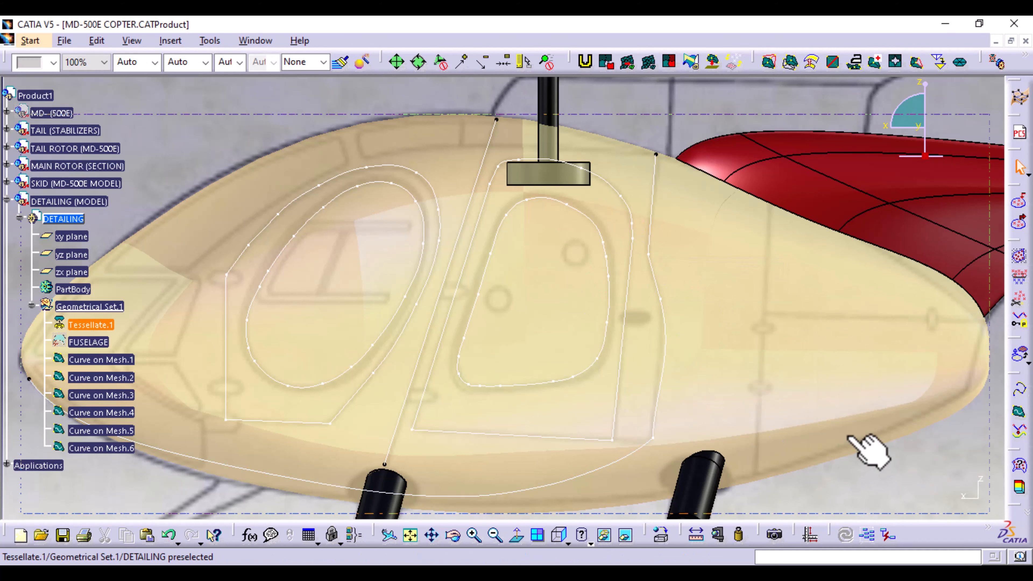
- Try to remove the panel line curve's stray end point at the nose, discard that edit and undo the previous change to the curve
double_click(653, 376)
middle_drag(653, 376, 620, 447)
click(961, 493)
double_click(583, 357)
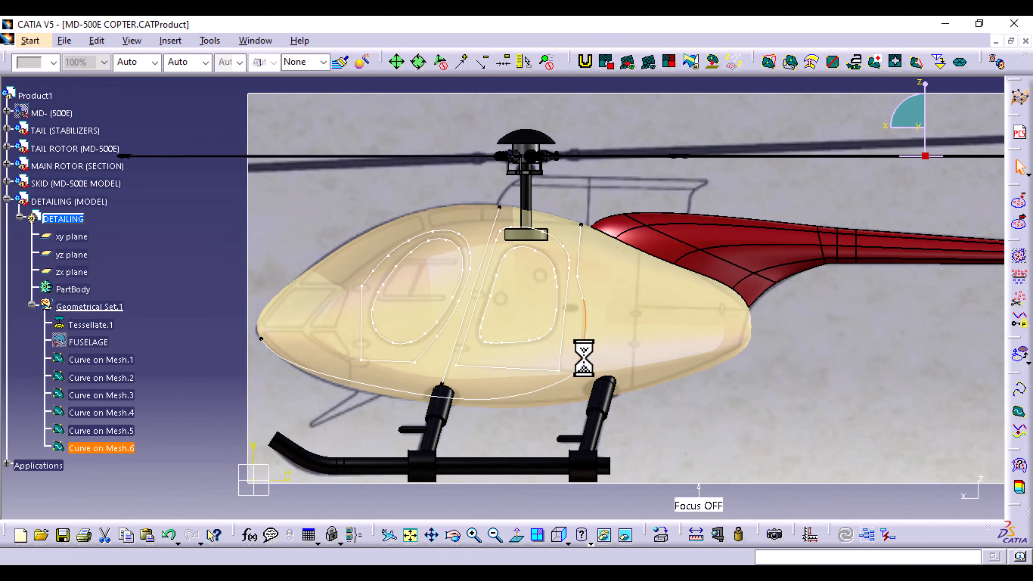
right_click(263, 340)
click(288, 412)
right_click(265, 343)
click(288, 414)
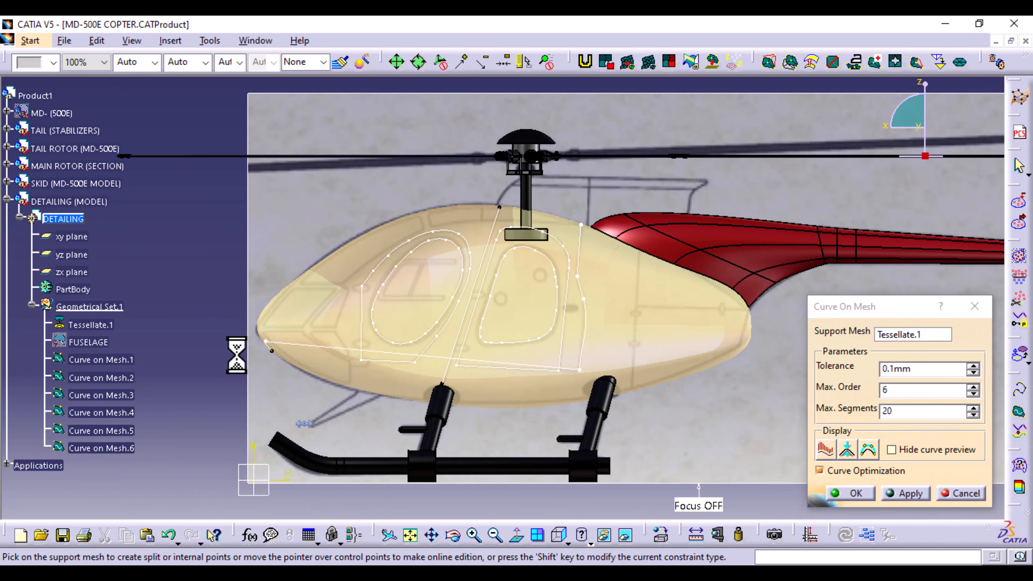
right_click(265, 346)
click(295, 419)
right_click(257, 338)
click(282, 410)
click(966, 493)
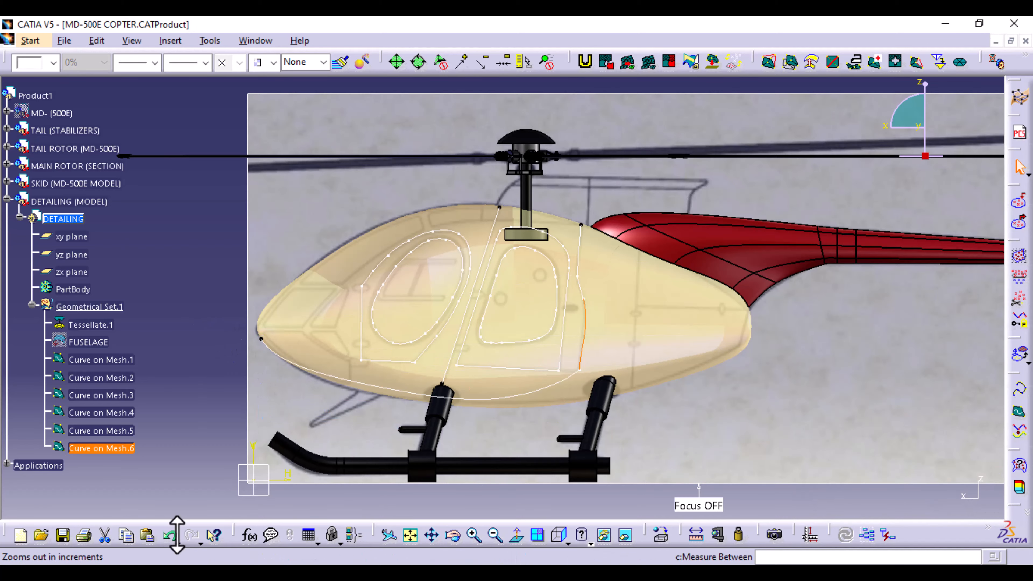
click(165, 537)
- Trace the triangular upper nose window ahead of the front door with a new Curve on Mesh, close the curve and accept it
middle_drag(717, 423, 719, 382)
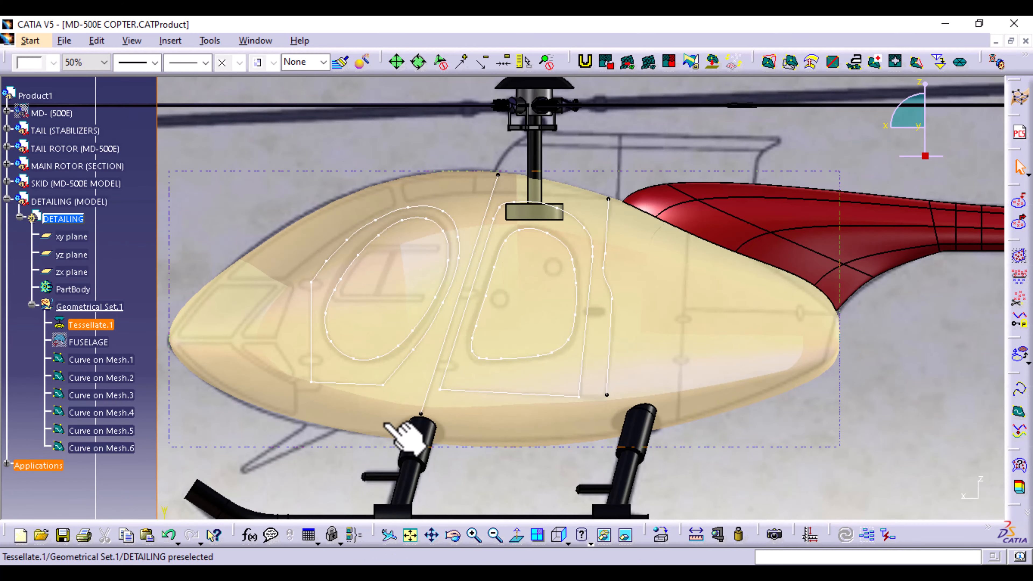
middle_drag(218, 413, 432, 406)
middle_drag(504, 488, 533, 364)
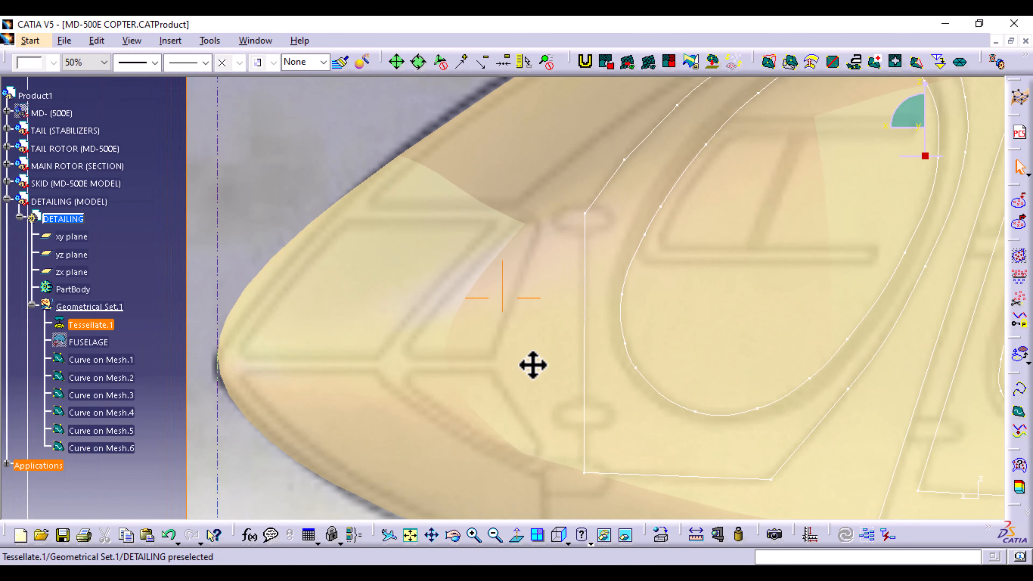
click(1018, 416)
right_click(406, 346)
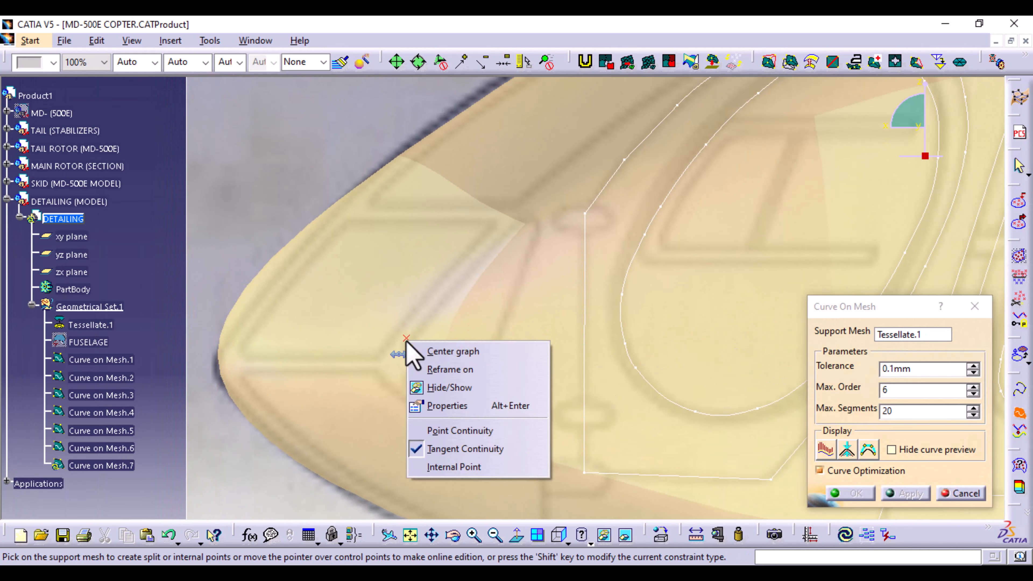
key(Escape)
click(397, 352)
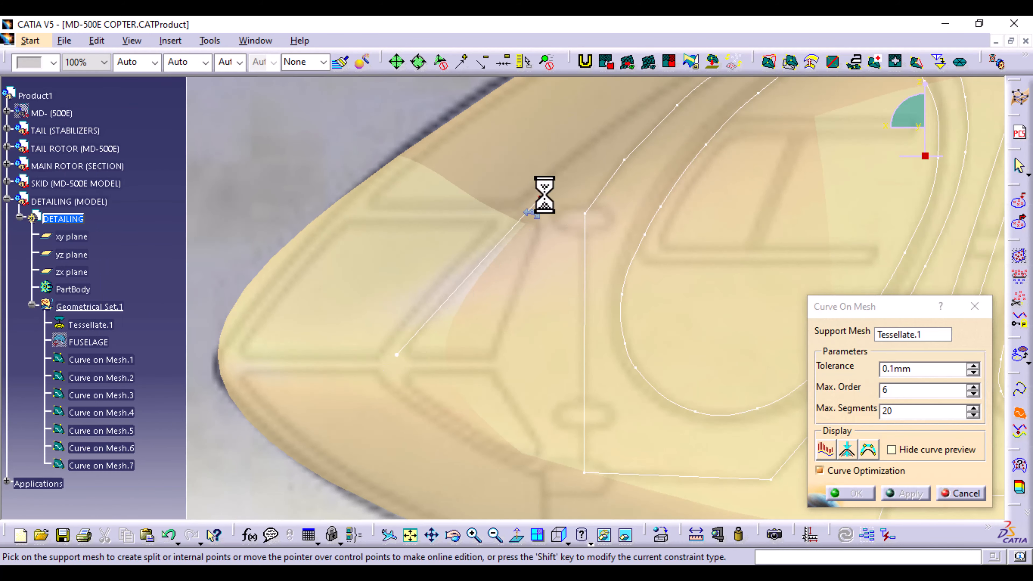
click(552, 178)
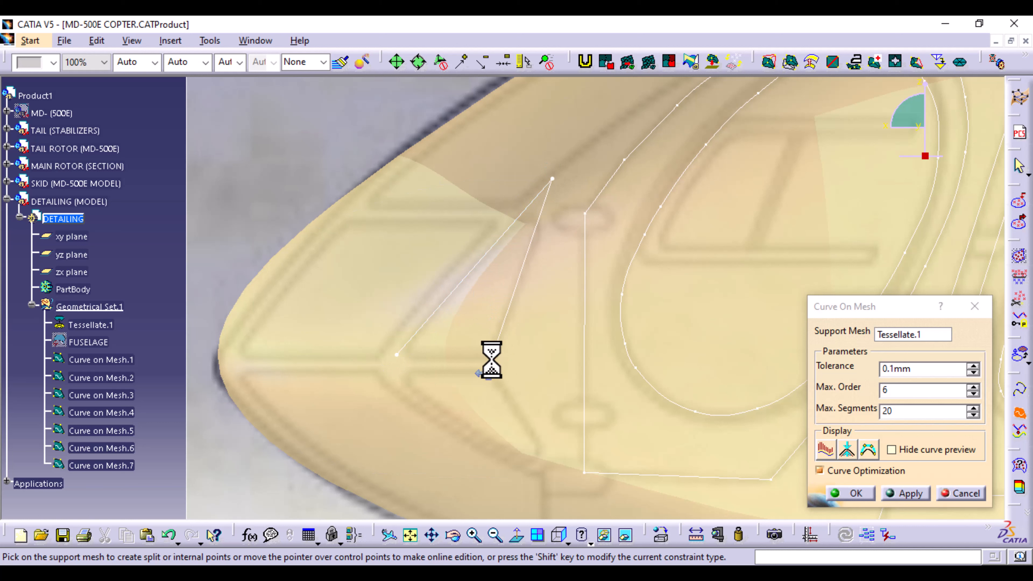
right_click(400, 357)
click(420, 449)
click(850, 492)
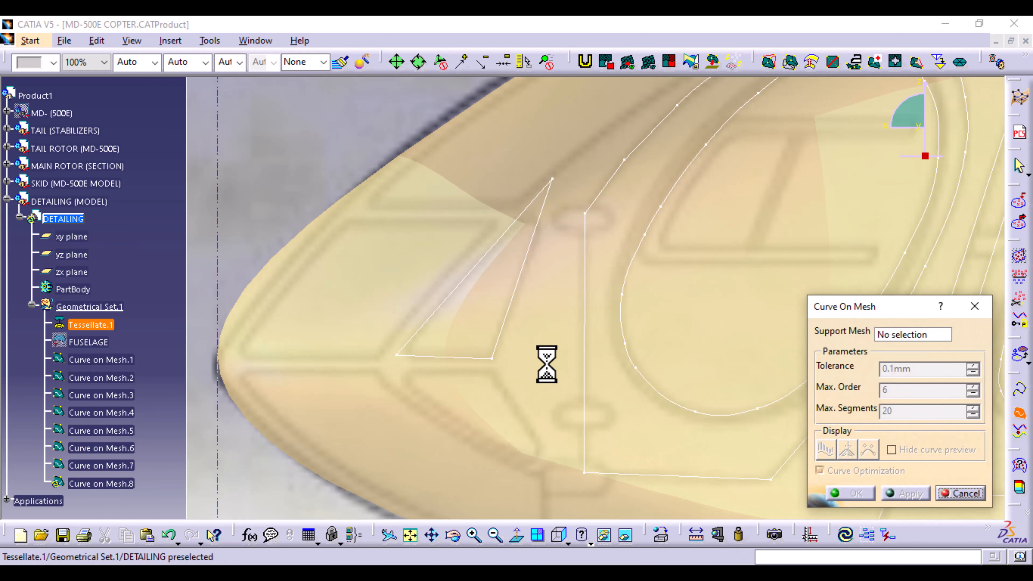
- Trace the triangular lower nose window on Tessellate.1 as a closed Curve on Mesh and accept it
right_click(534, 387)
click(565, 477)
click(391, 373)
click(492, 370)
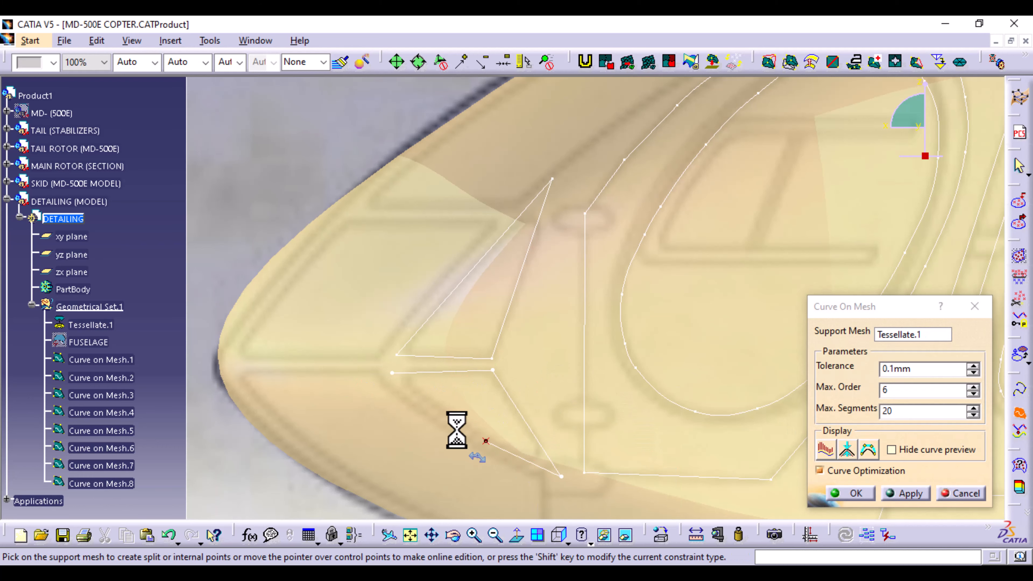
right_click(392, 373)
click(412, 463)
click(863, 493)
- Adjust the lower rear corner point of the lower nose window curve and accept the edit
middle_drag(605, 377, 675, 244)
double_click(696, 280)
drag(748, 358, 743, 365)
click(854, 492)
- Start a new Curve on Mesh on Tessellate.1 below the lower nose window and trace its frame line forward around the windows' front corner
ctrl+middle_drag(853, 493, 807, 519)
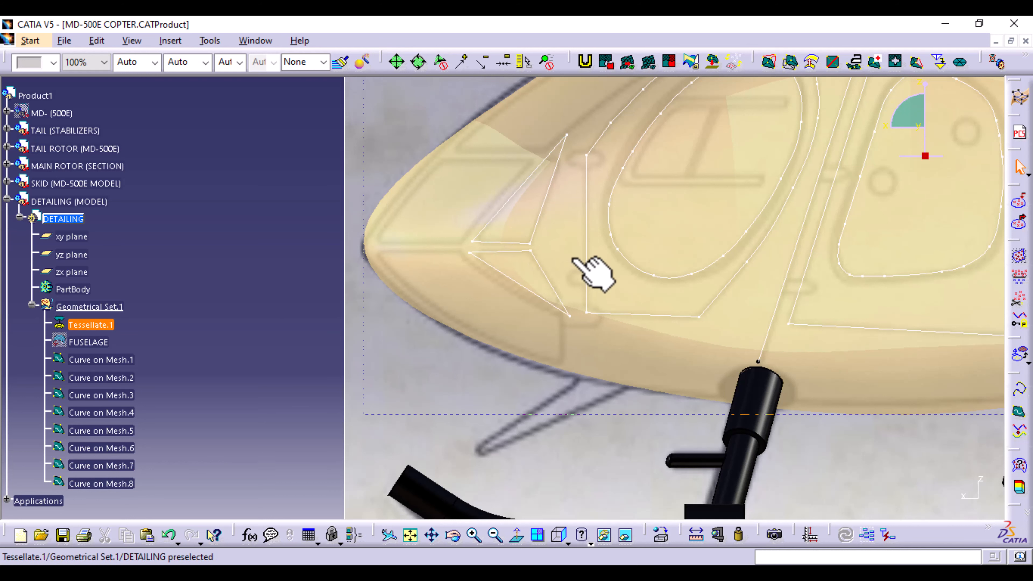
middle_drag(604, 348, 579, 363)
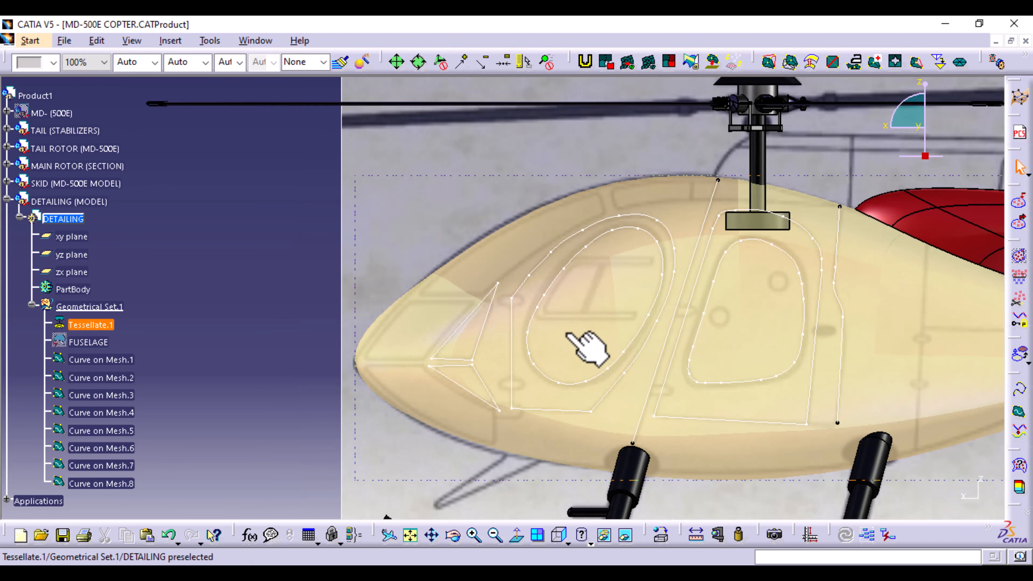
middle_drag(549, 327, 547, 260)
middle_drag(604, 316, 539, 355)
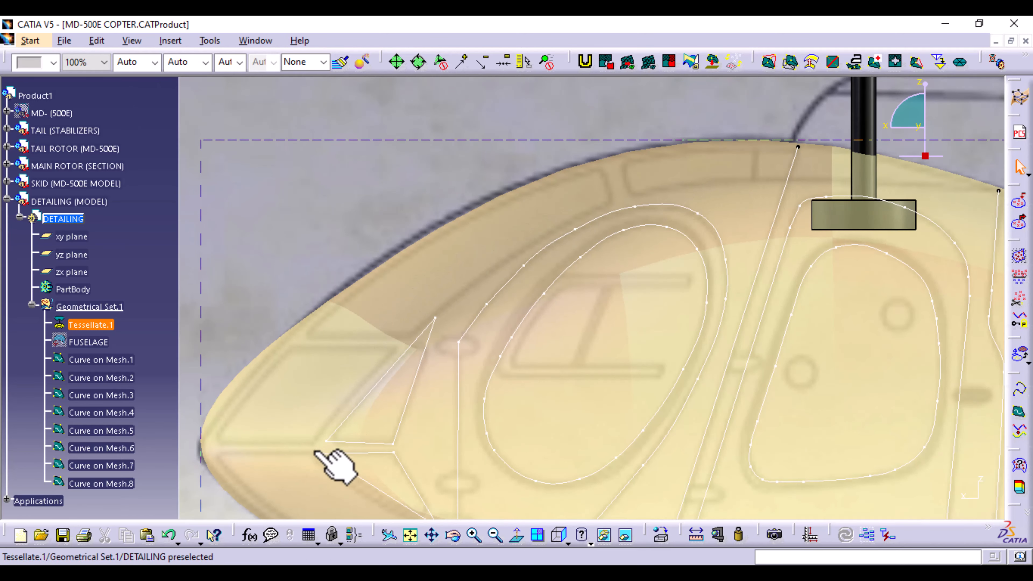
middle_drag(494, 452, 403, 429)
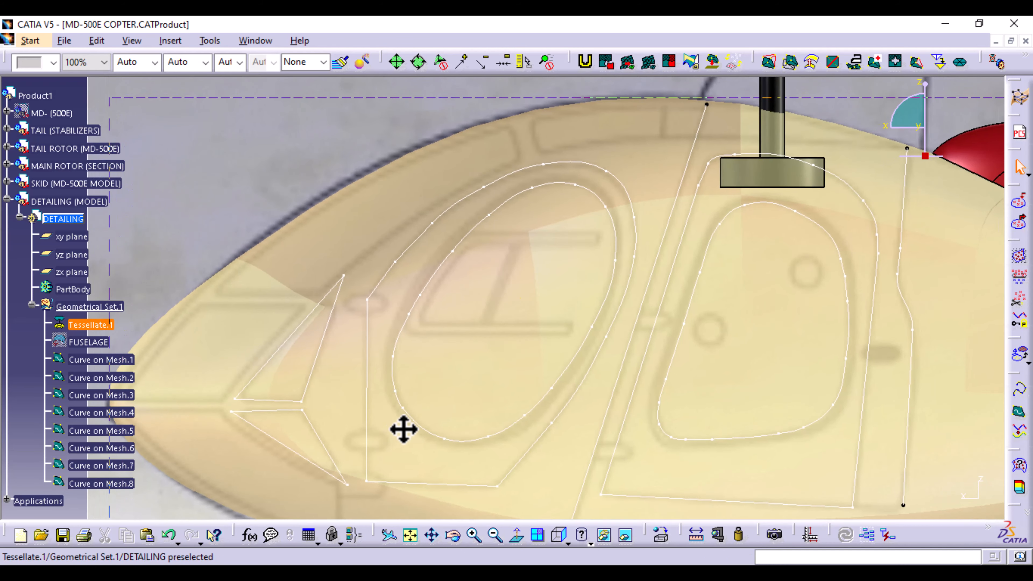
middle_drag(698, 392, 500, 458)
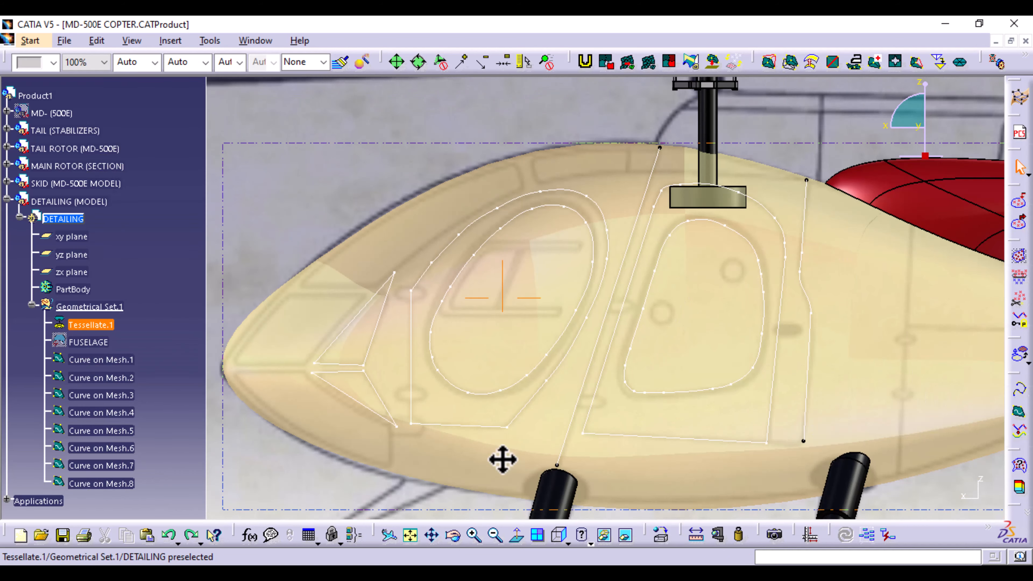
click(1019, 390)
click(921, 228)
click(1019, 414)
middle_drag(425, 445, 442, 407)
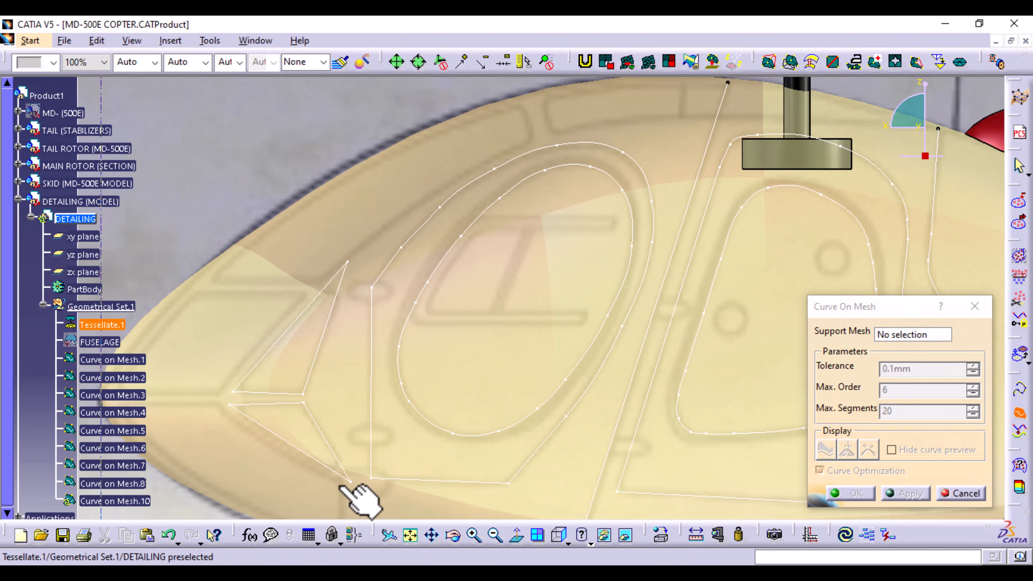
click(339, 483)
click(336, 483)
click(269, 446)
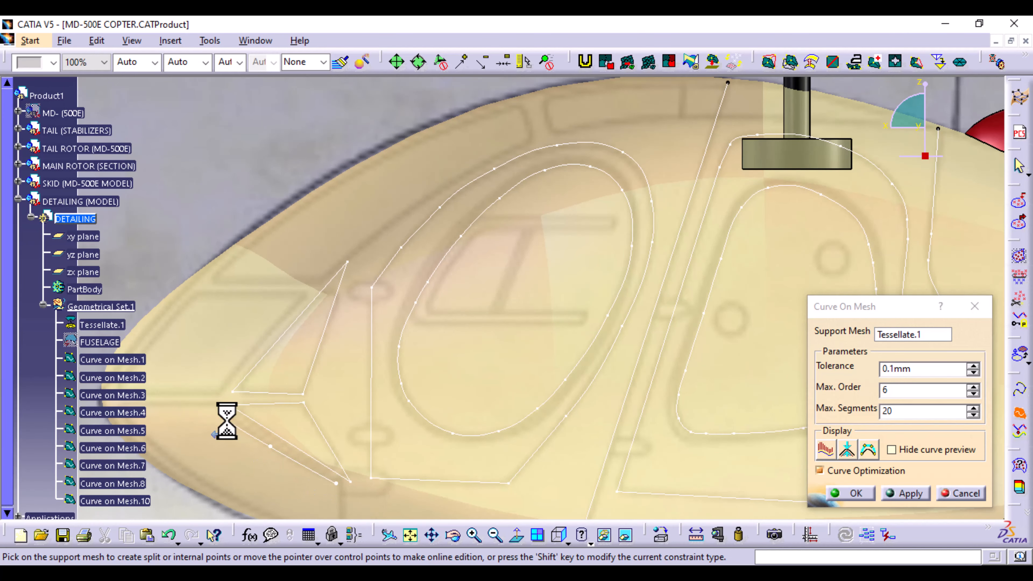
click(218, 402)
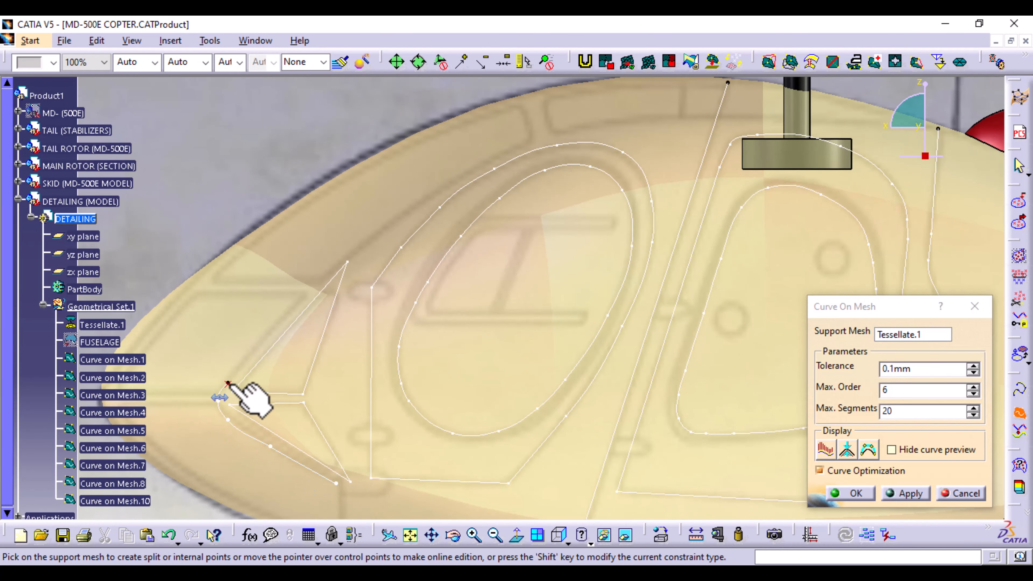
- Continue the frame line up past the upper nose window and over the front door to behind the rotor mast, and accept the curve
click(310, 292)
click(410, 212)
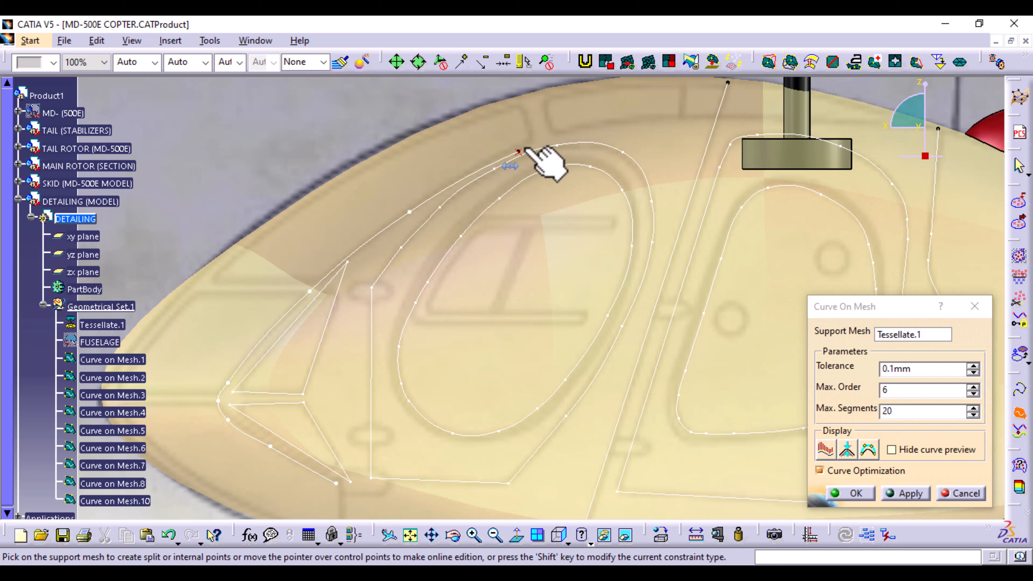
click(529, 141)
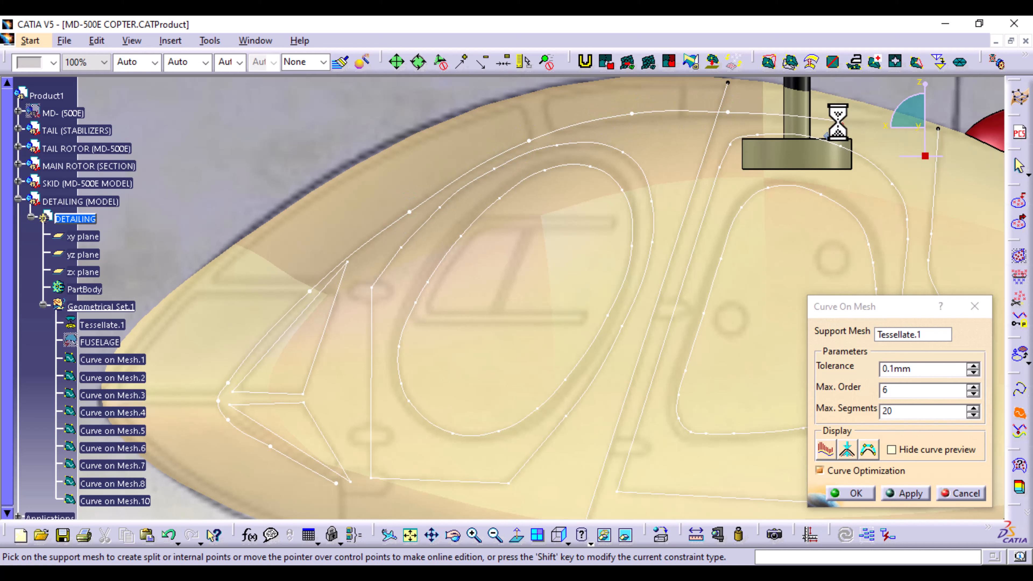
mouse_move(228, 420)
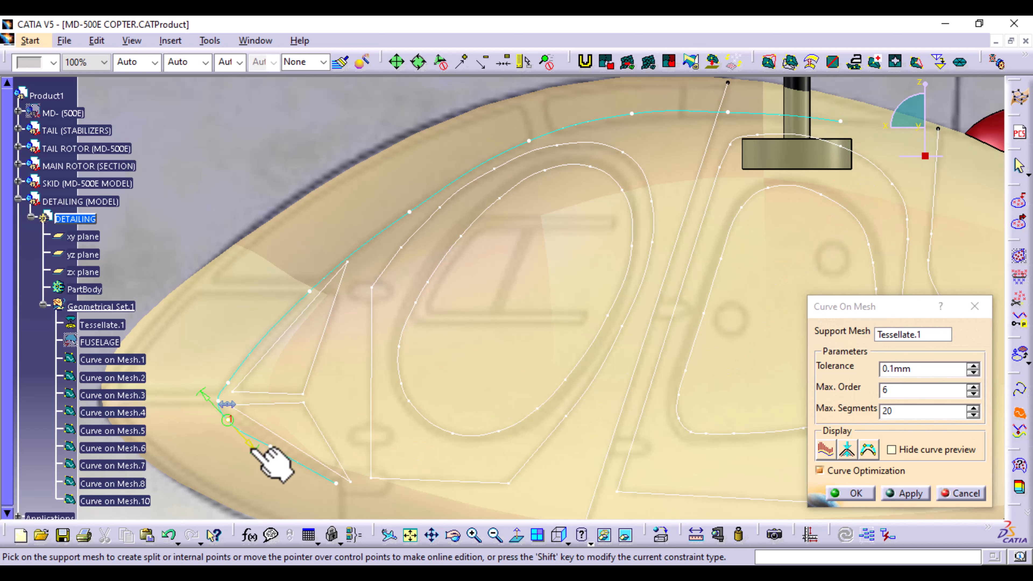
click(858, 494)
- Try to adjust the control point at the frame line's front corner, and undo the edits
double_click(227, 383)
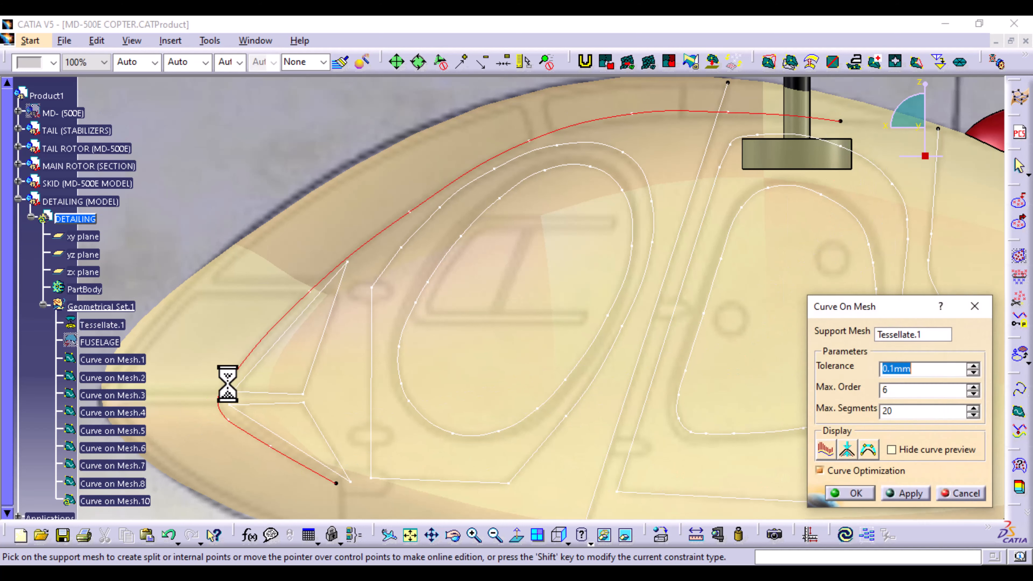
click(223, 389)
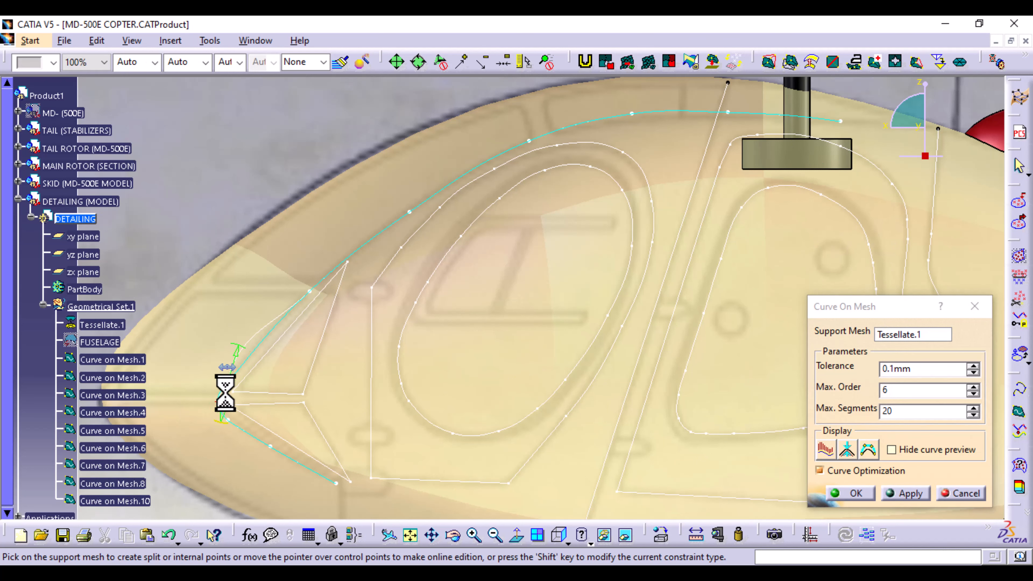
click(170, 536)
click(172, 535)
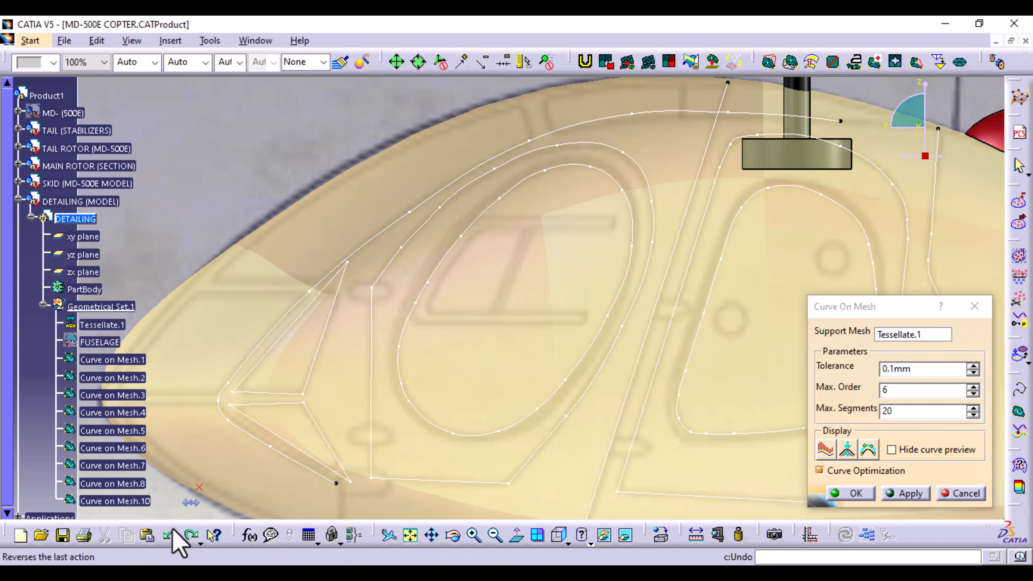
- Adjust the tangents at the control points around the frame line's front corner beside the nose windows, undoing unwanted edits
ctrl+middle_drag(207, 434, 577, 325)
click(615, 304)
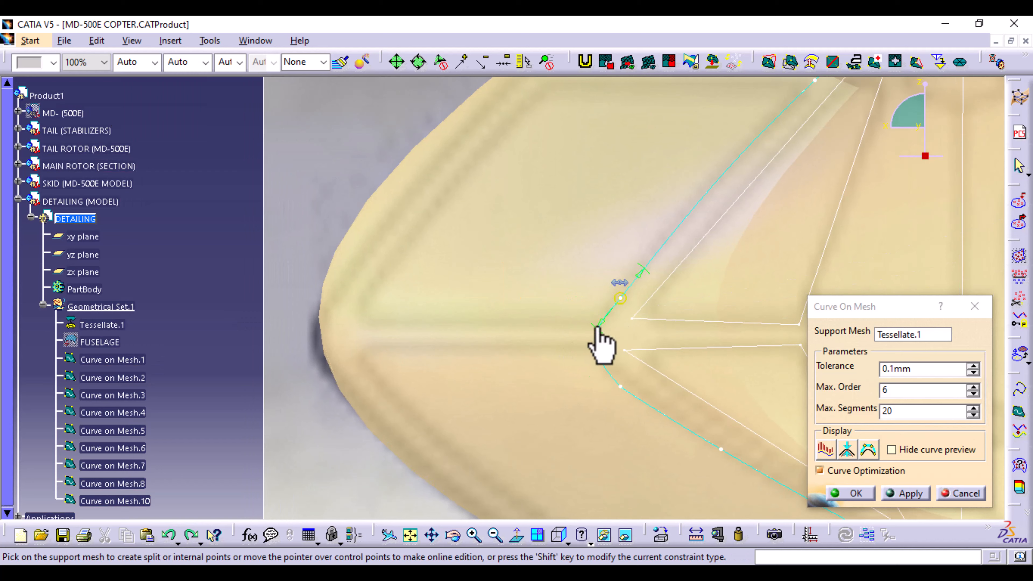
click(170, 536)
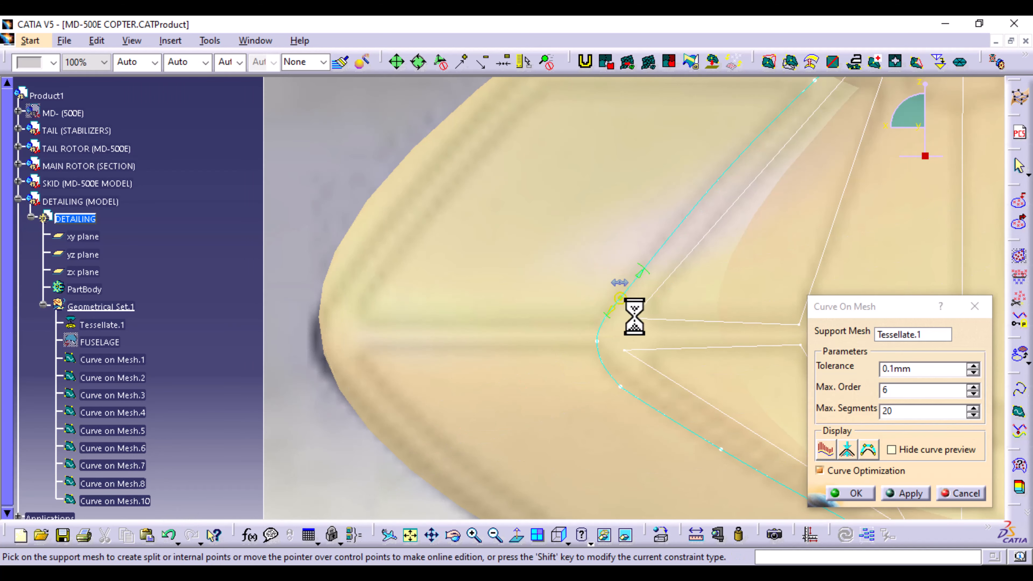
click(854, 494)
double_click(639, 398)
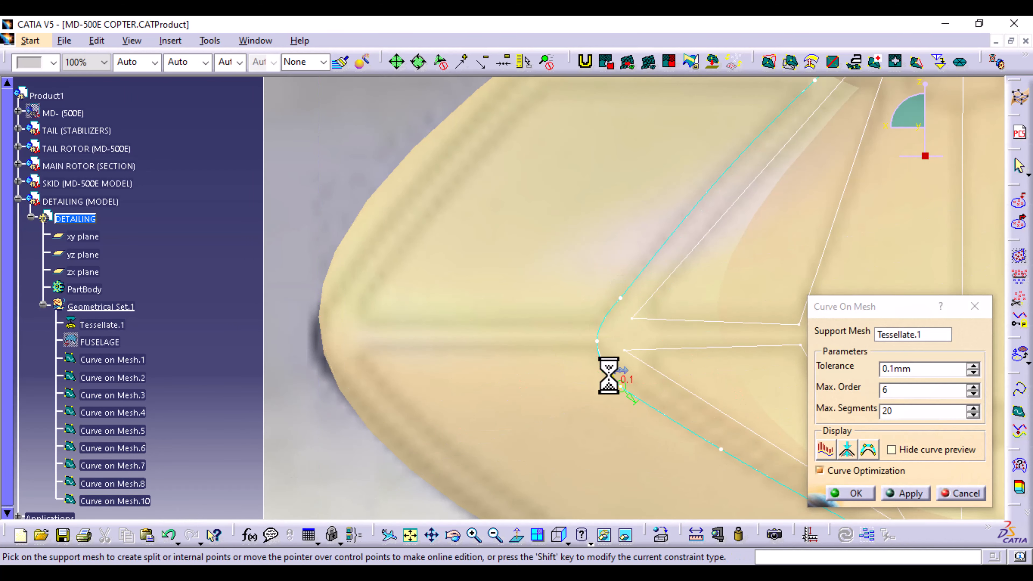
click(854, 494)
double_click(632, 395)
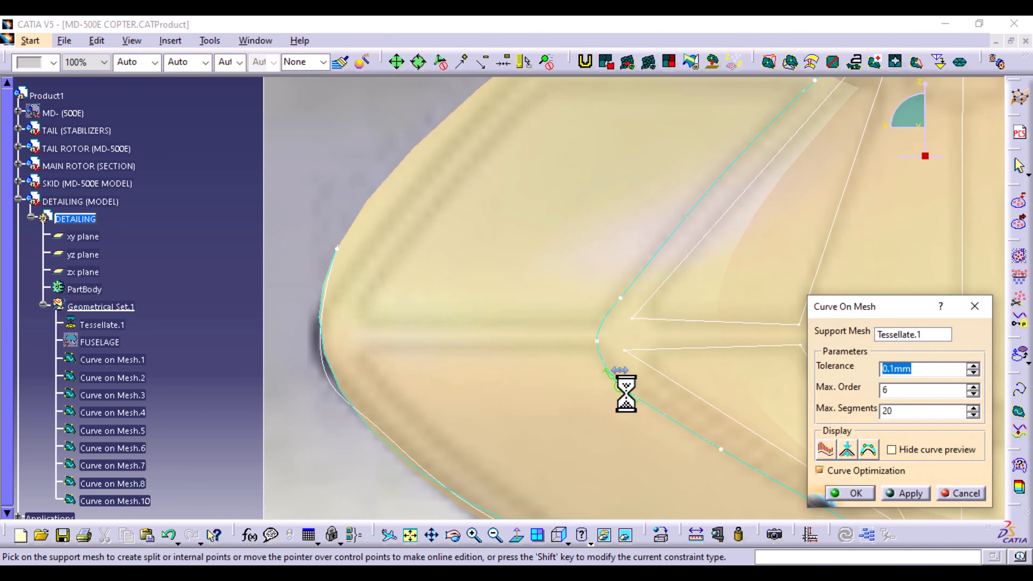
click(170, 536)
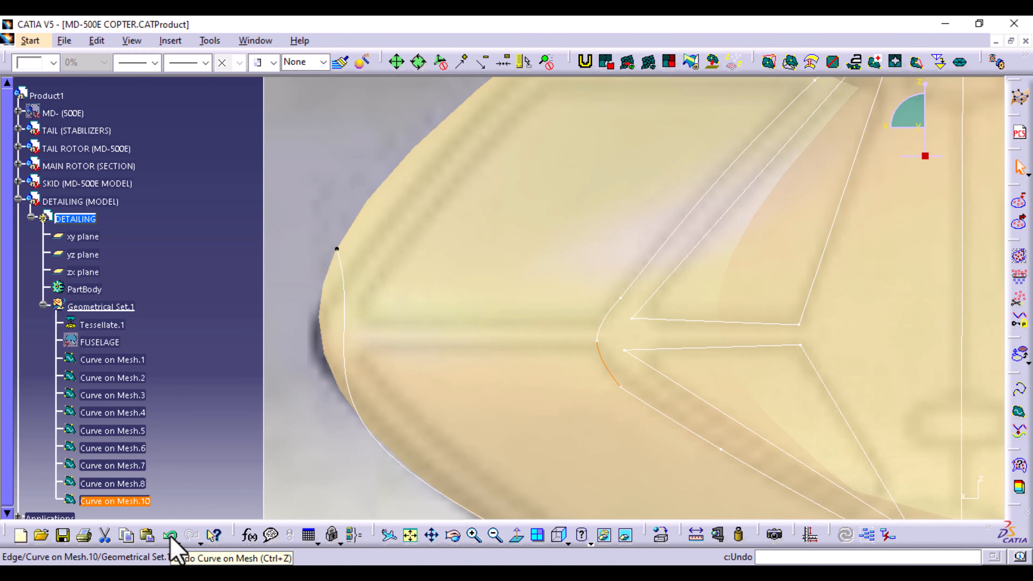
- Reposition the frame line's control points above the front door and at its rear end, and accept the curve
middle_drag(576, 358, 415, 495)
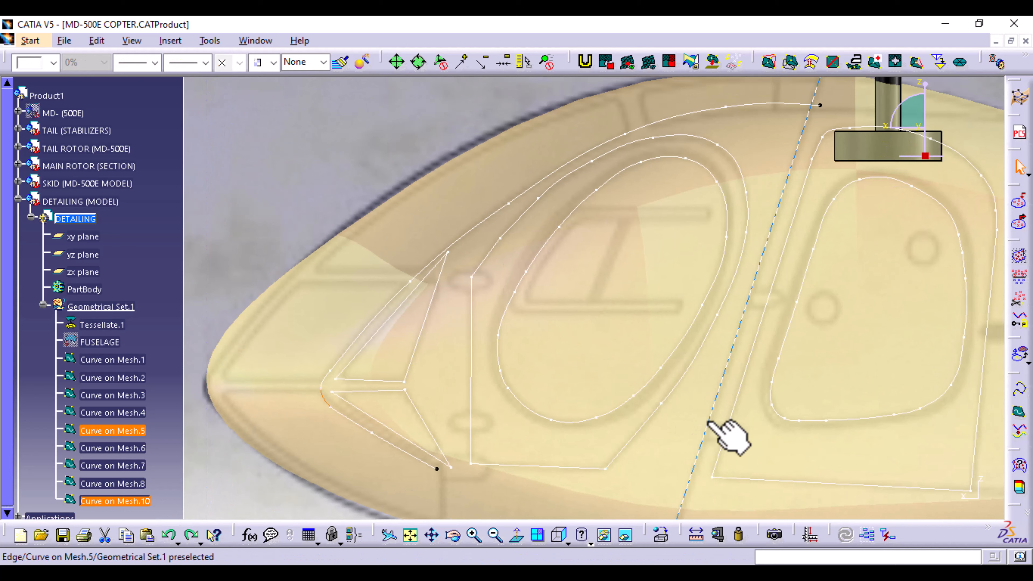
double_click(511, 203)
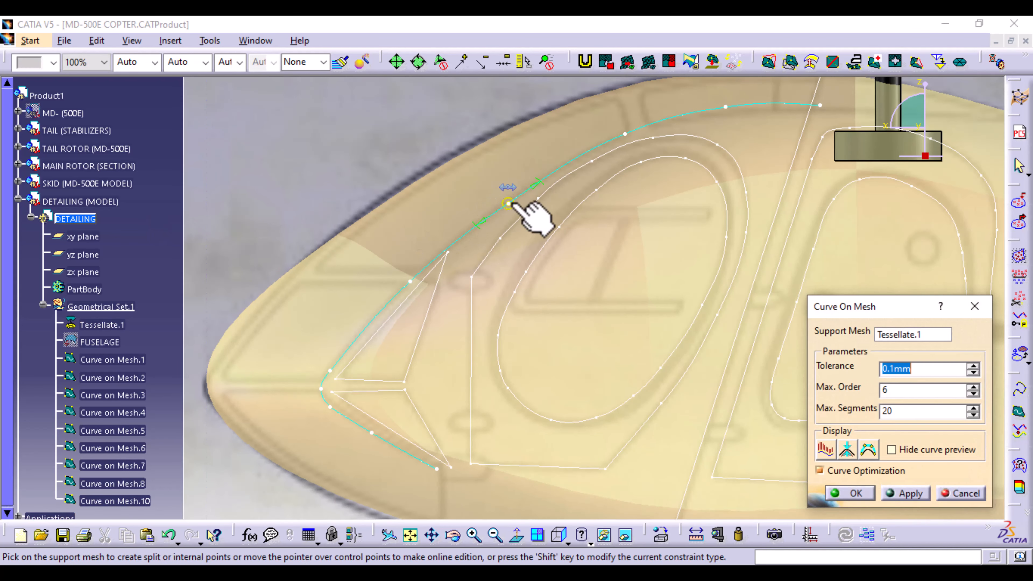
click(872, 493)
double_click(727, 107)
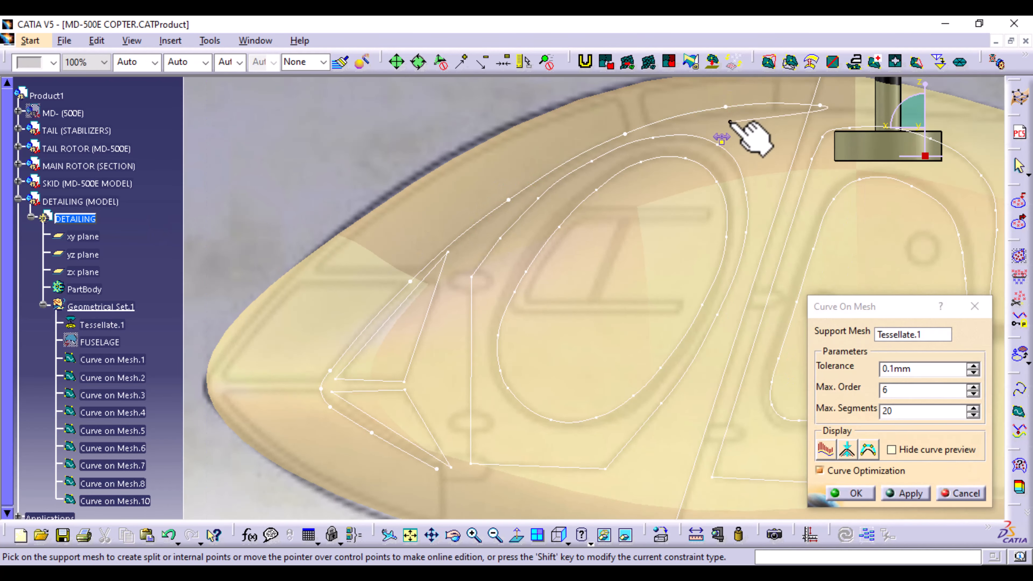
click(729, 116)
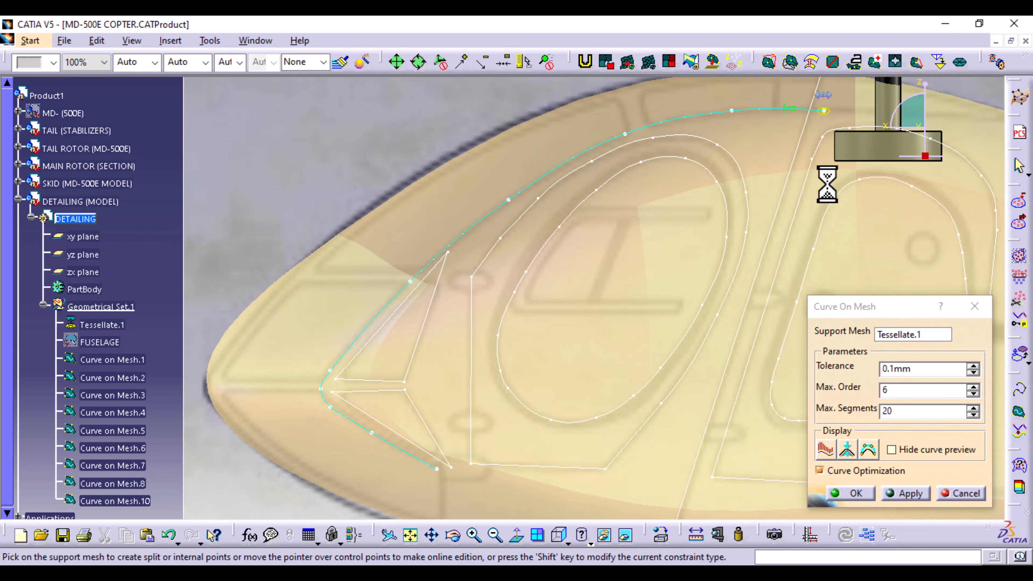
click(864, 493)
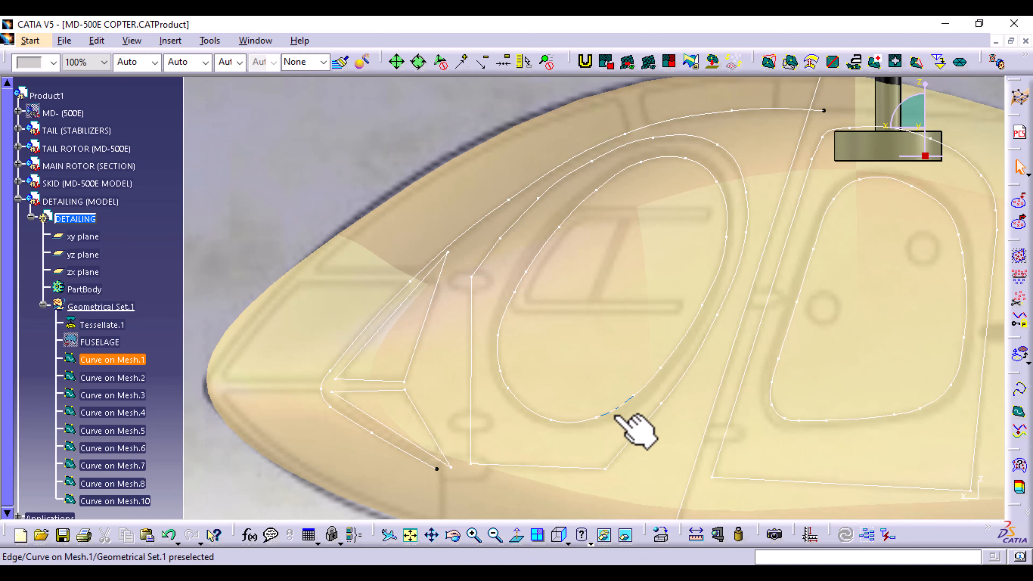
middle_drag(622, 422, 587, 421)
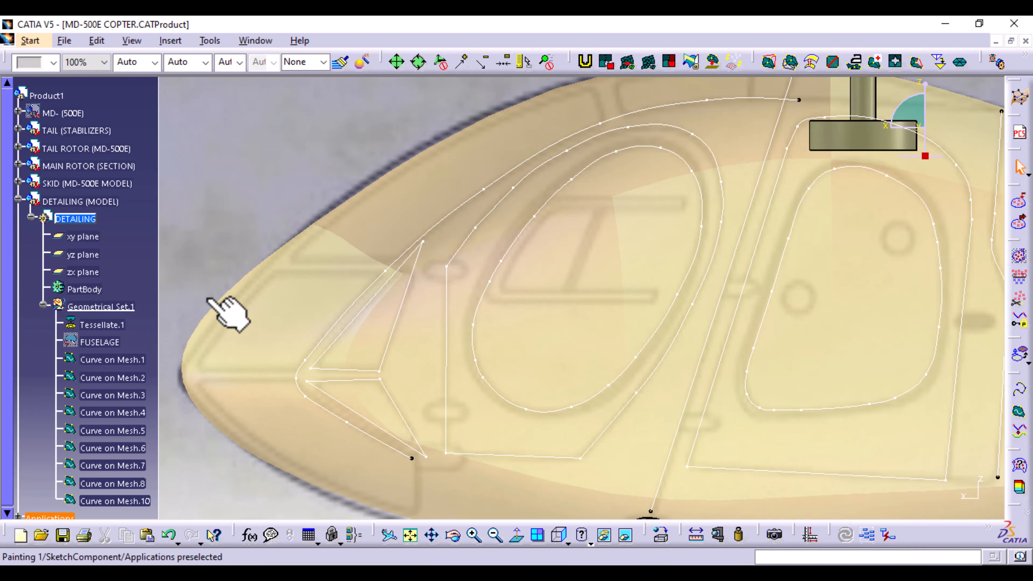
middle_drag(579, 282, 578, 397)
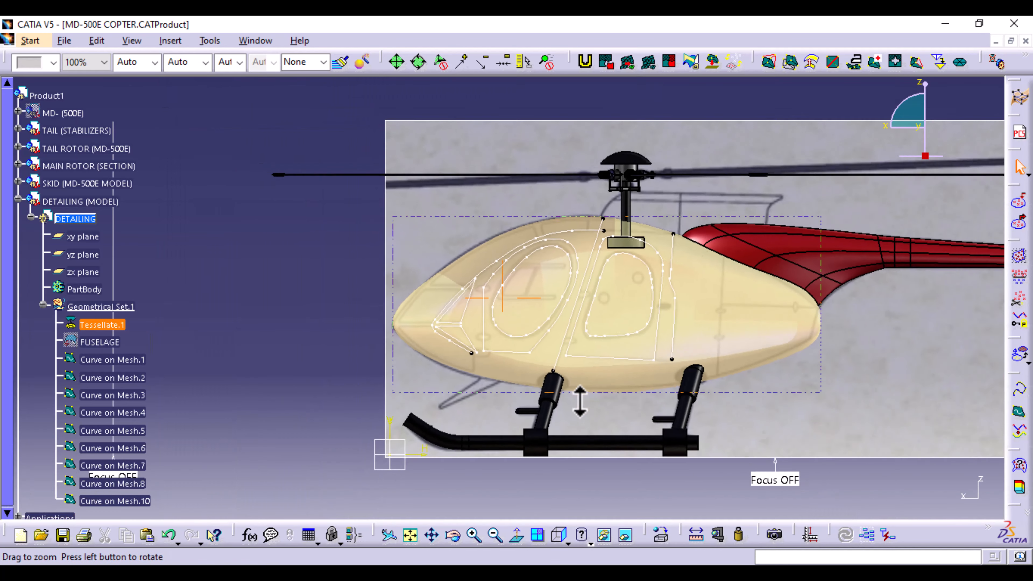
middle_drag(474, 261, 567, 301)
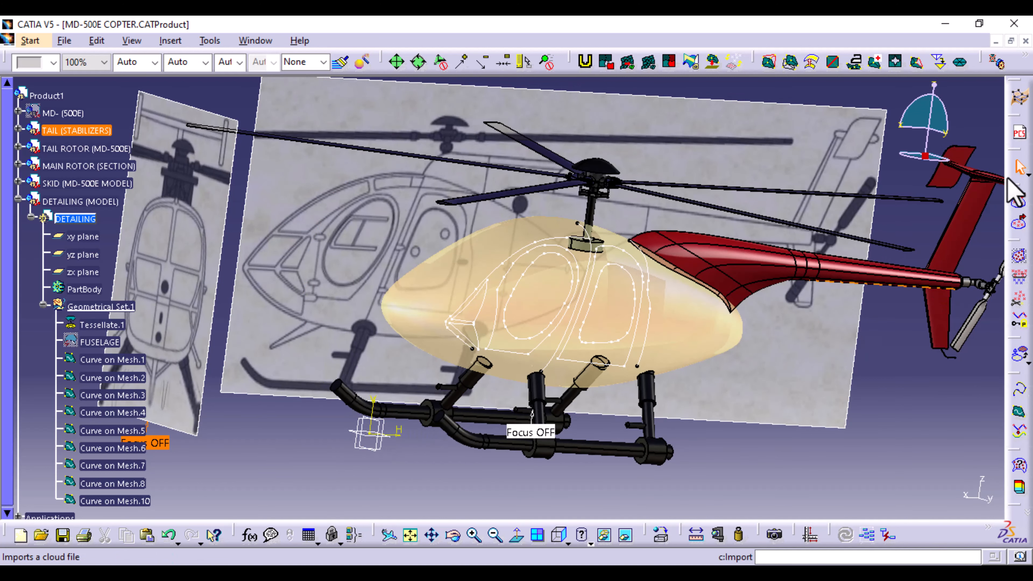
middle_drag(687, 431, 563, 414)
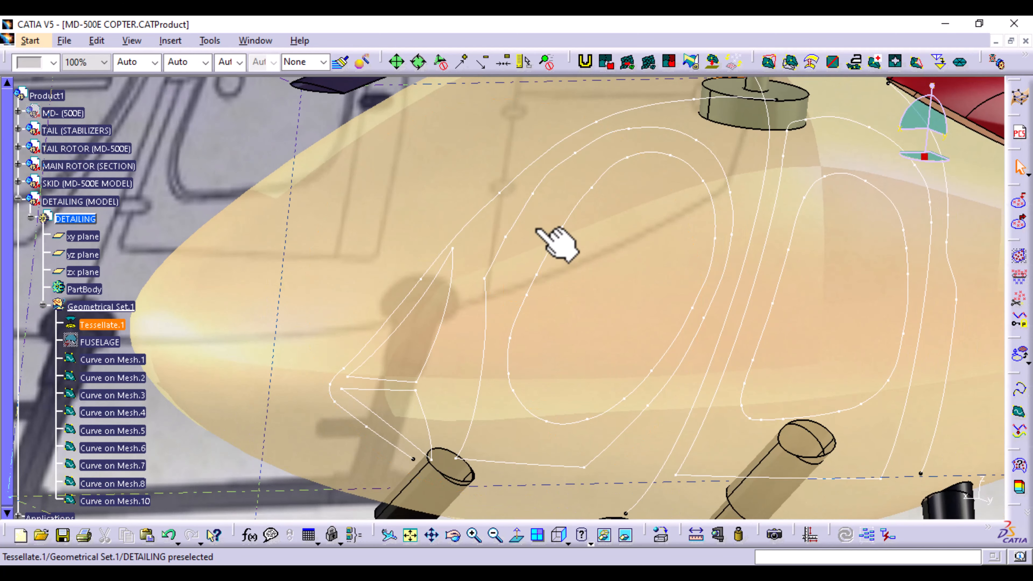
double_click(546, 173)
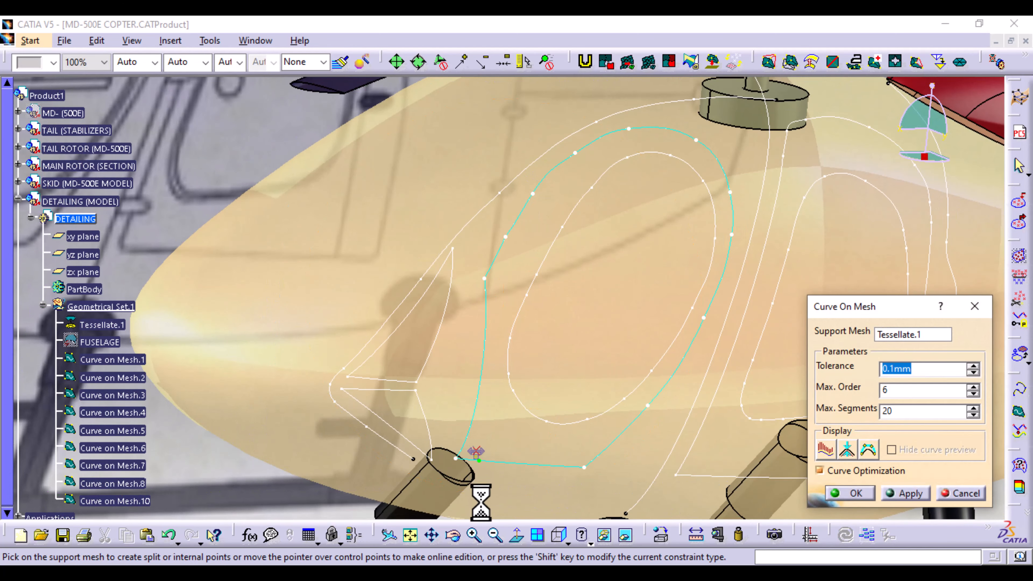
click(560, 539)
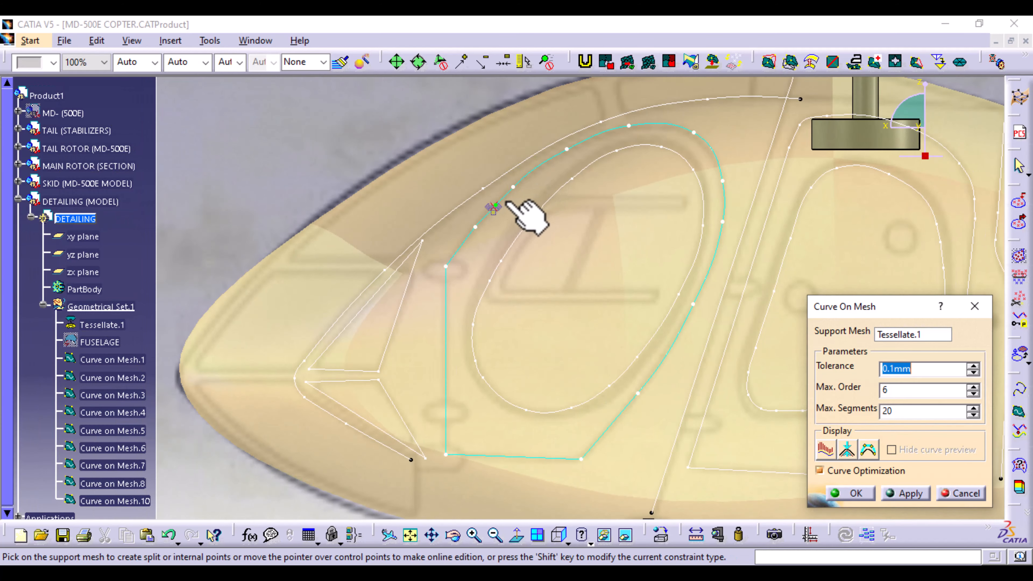
click(513, 187)
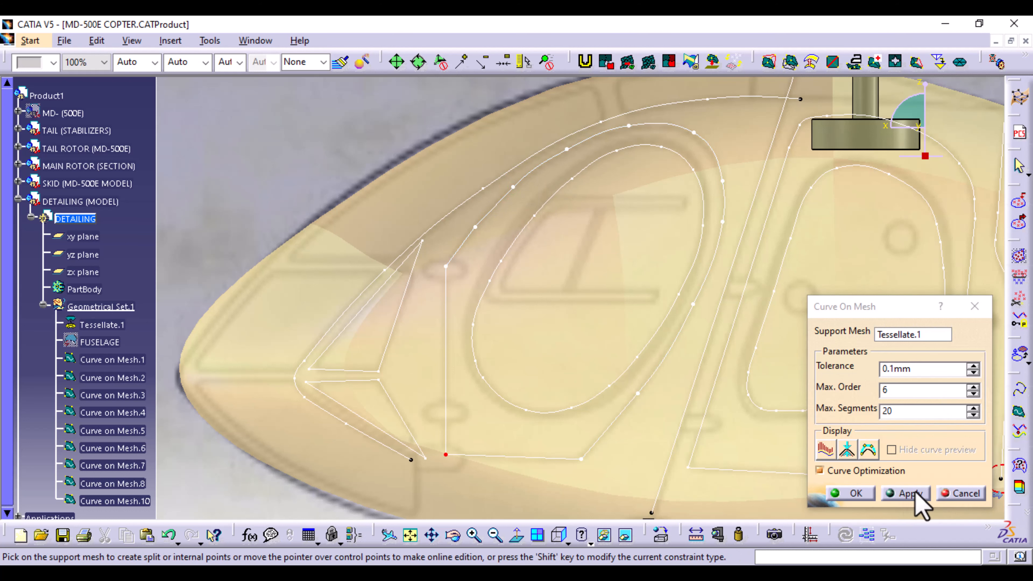
click(962, 493)
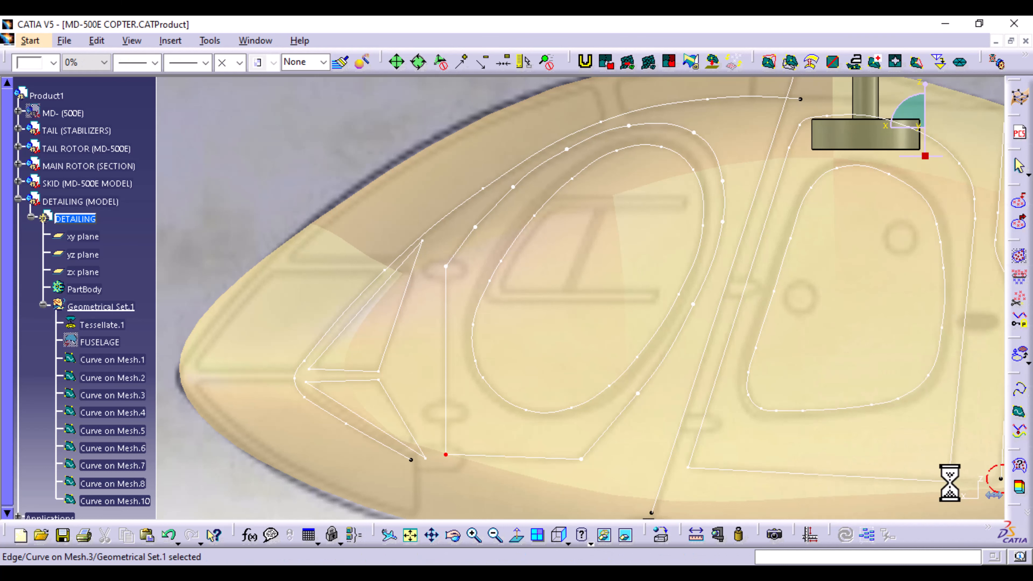
- Shorten both tangents at the upper front control point of the front door outline and accept the curve
click(532, 173)
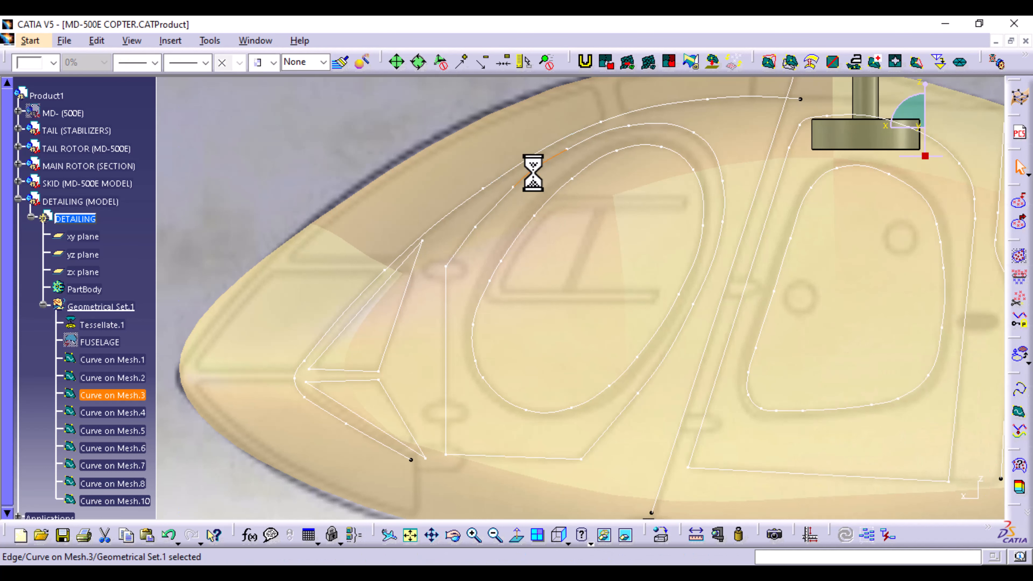
click(513, 187)
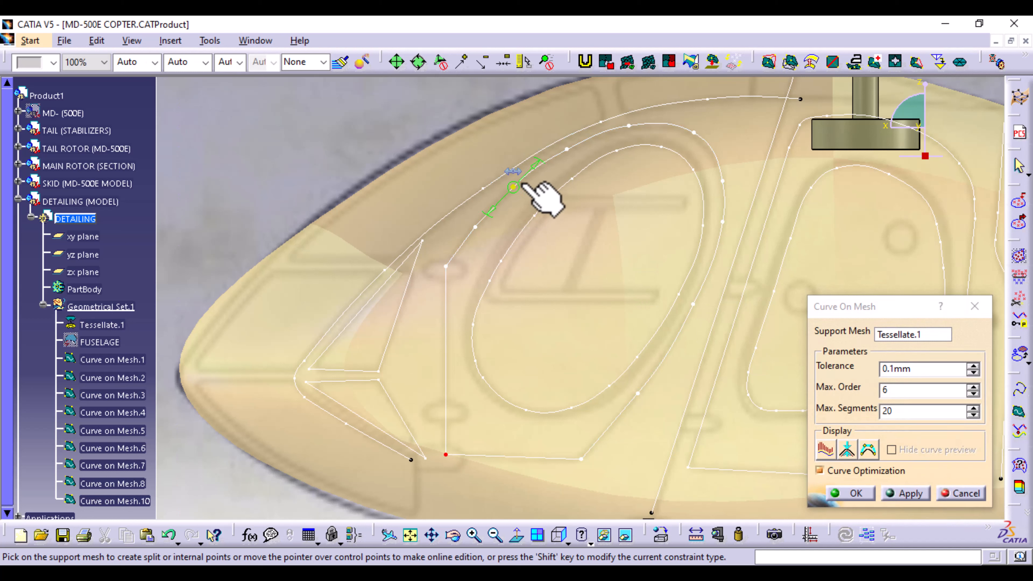
click(525, 178)
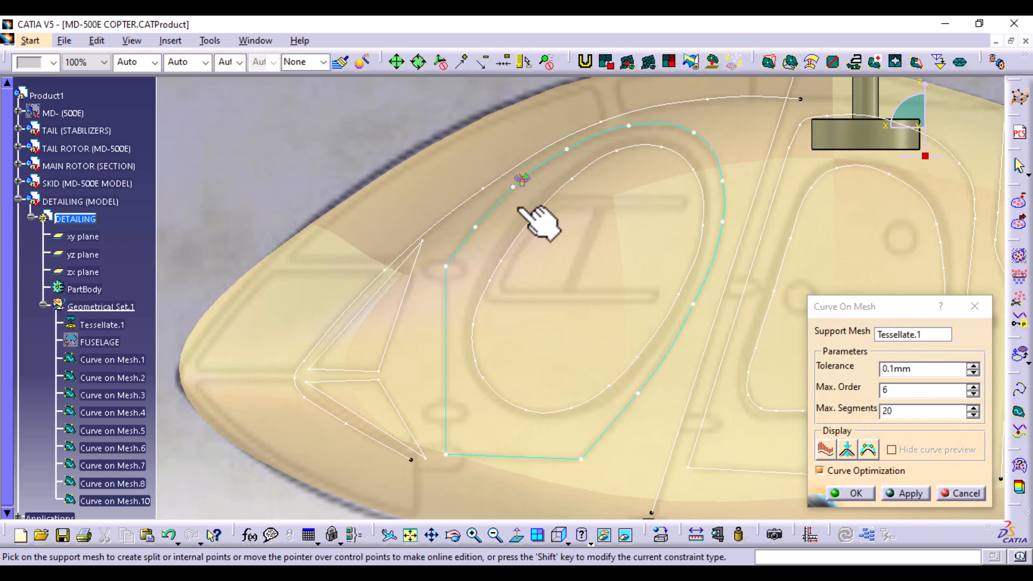
mouse_move(513, 187)
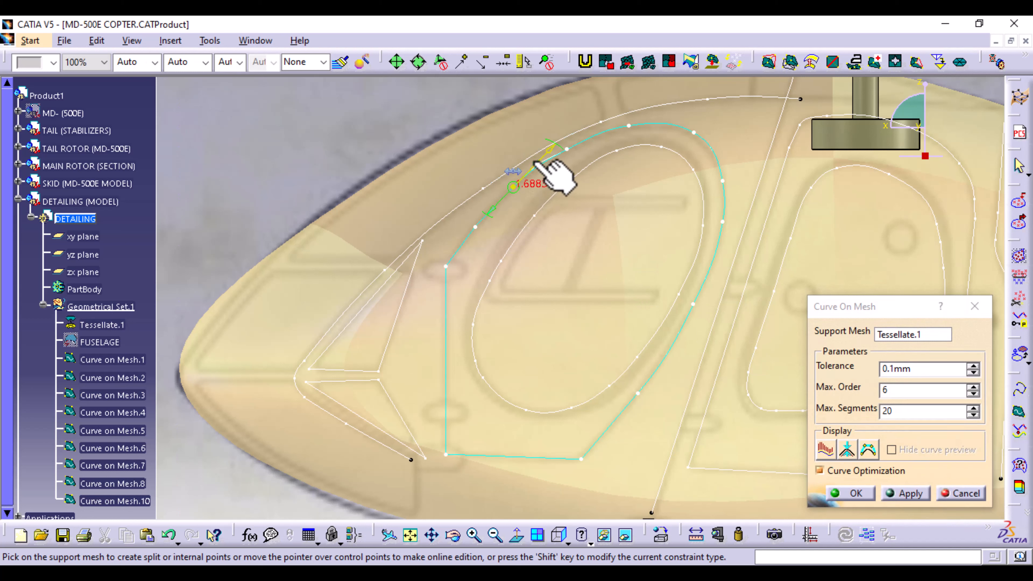
drag(534, 161, 526, 174)
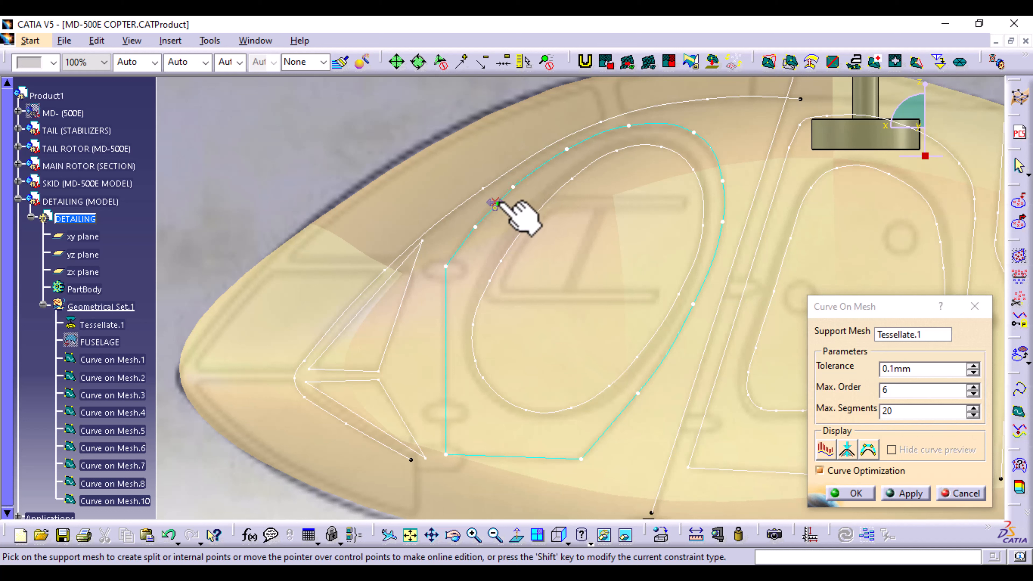
mouse_move(514, 188)
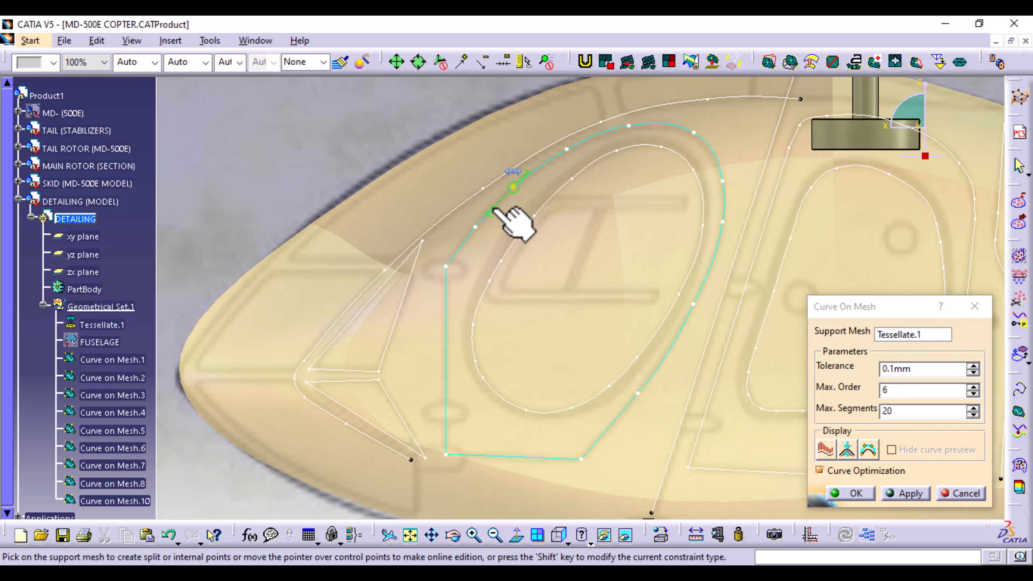
drag(491, 210, 497, 203)
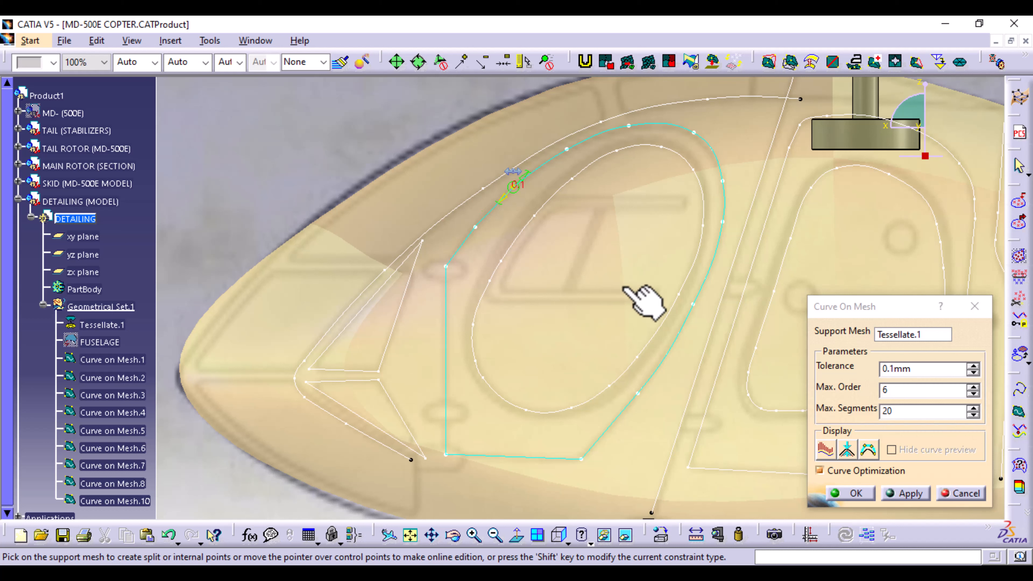
click(852, 493)
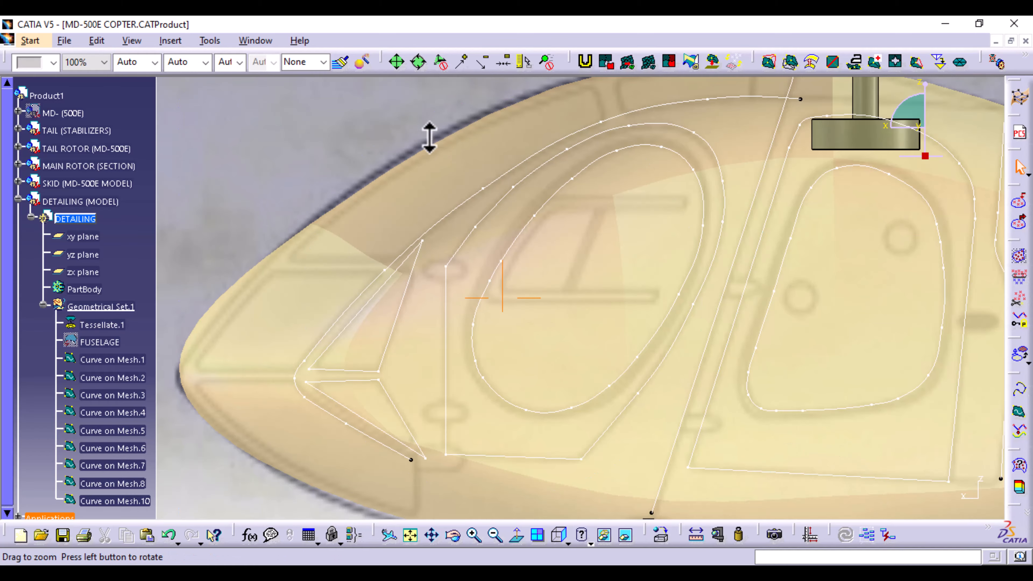
middle_drag(429, 139, 553, 265)
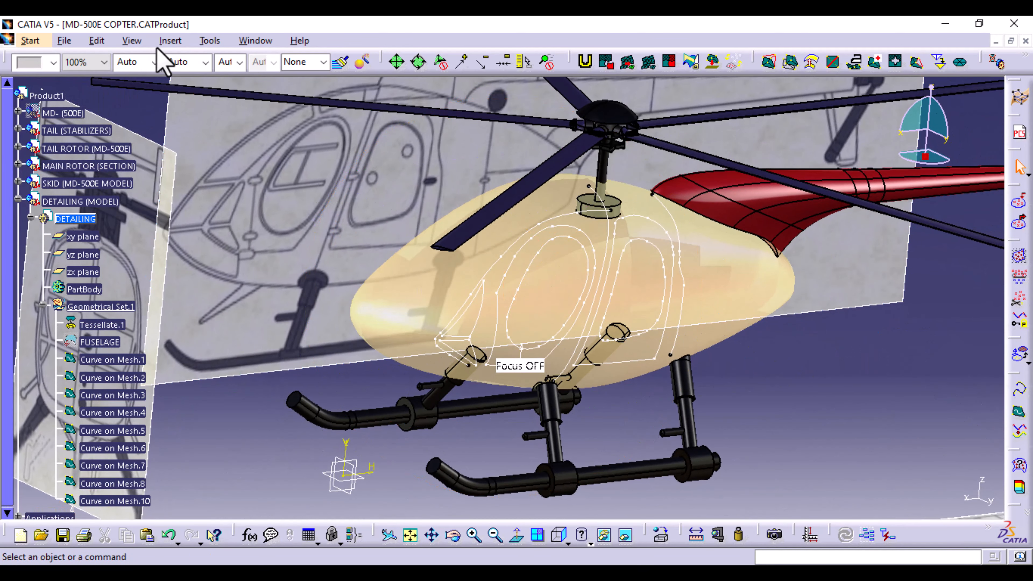
click(170, 40)
mouse_move(239, 376)
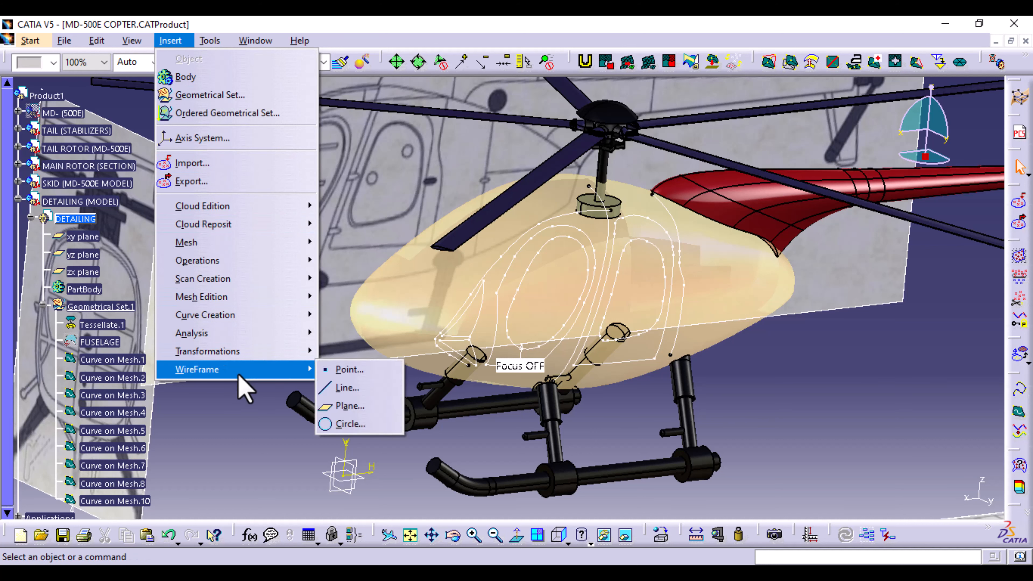
mouse_move(240, 350)
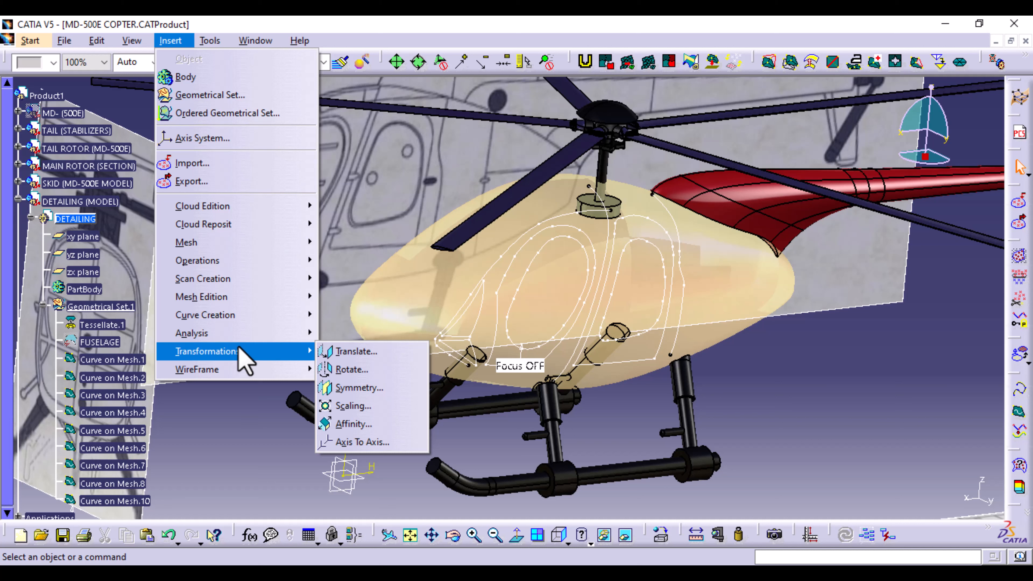
click(250, 423)
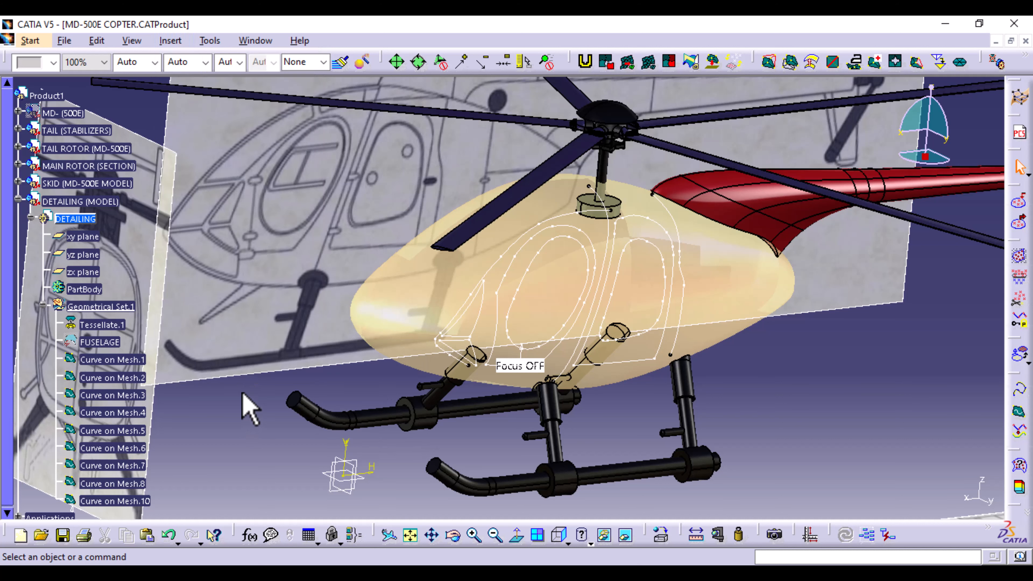
- Switch to the Generative Shape Design workbench and hide the Tessellate.1 mesh
click(30, 41)
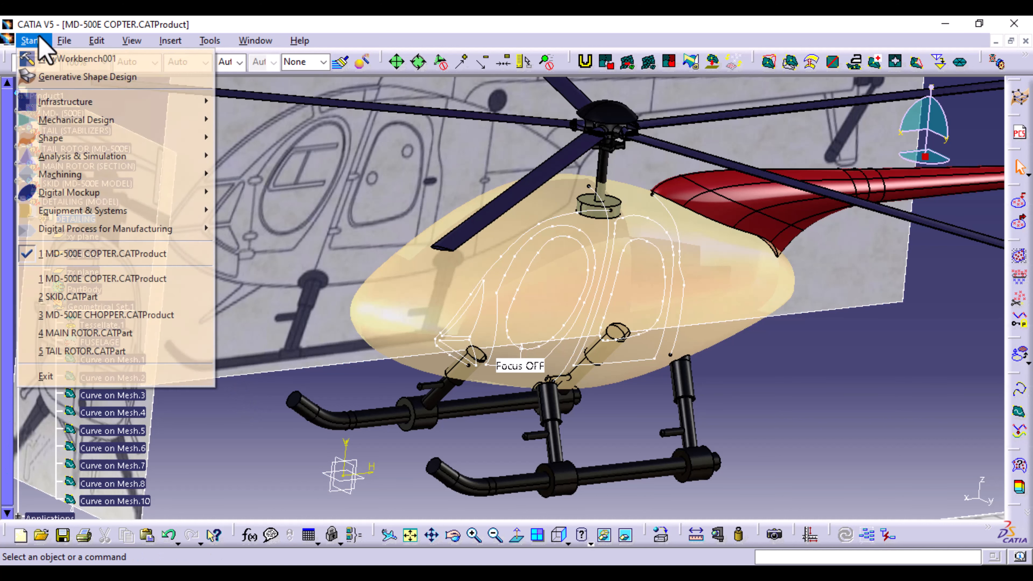
click(65, 77)
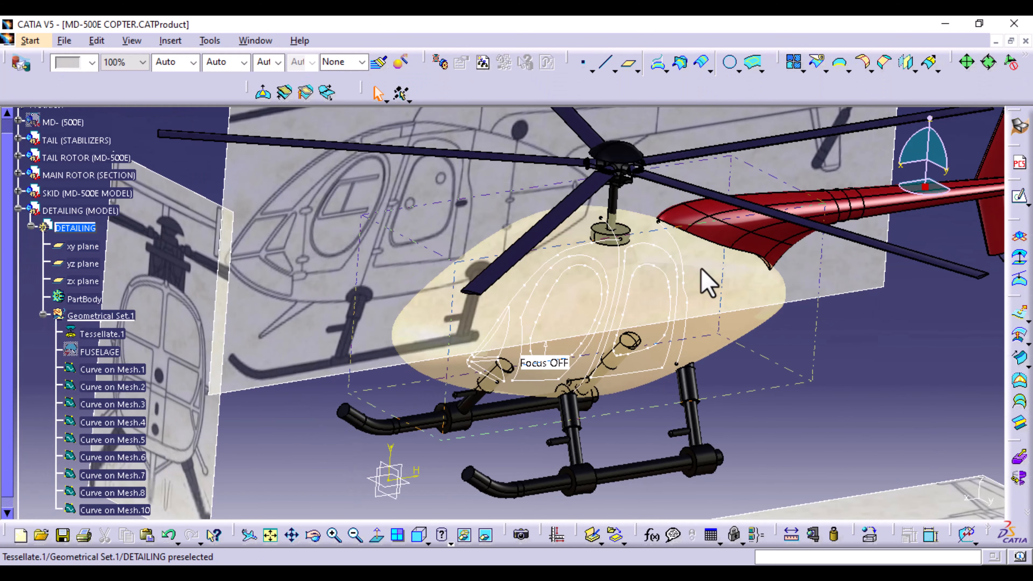
click(709, 277)
right_click(708, 278)
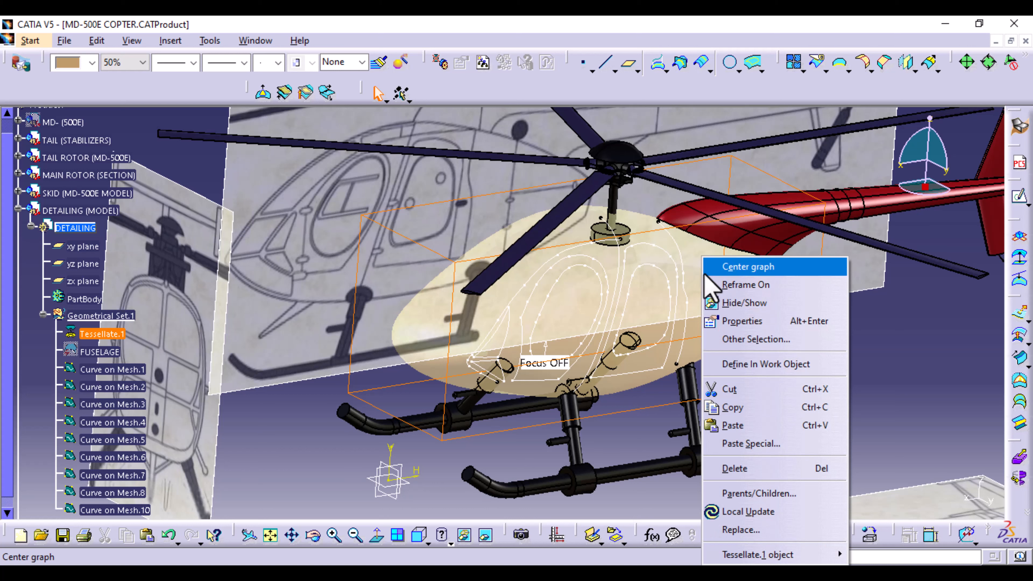
click(741, 304)
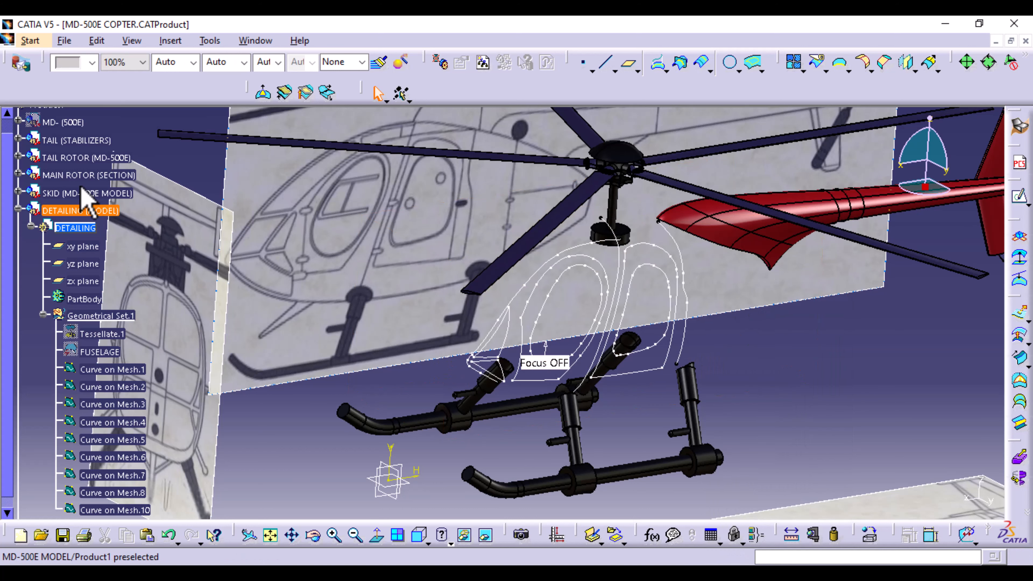
- Show the hidden MD- (500E) fuselage component again
scroll(92, 191, up, 5)
right_click(69, 286)
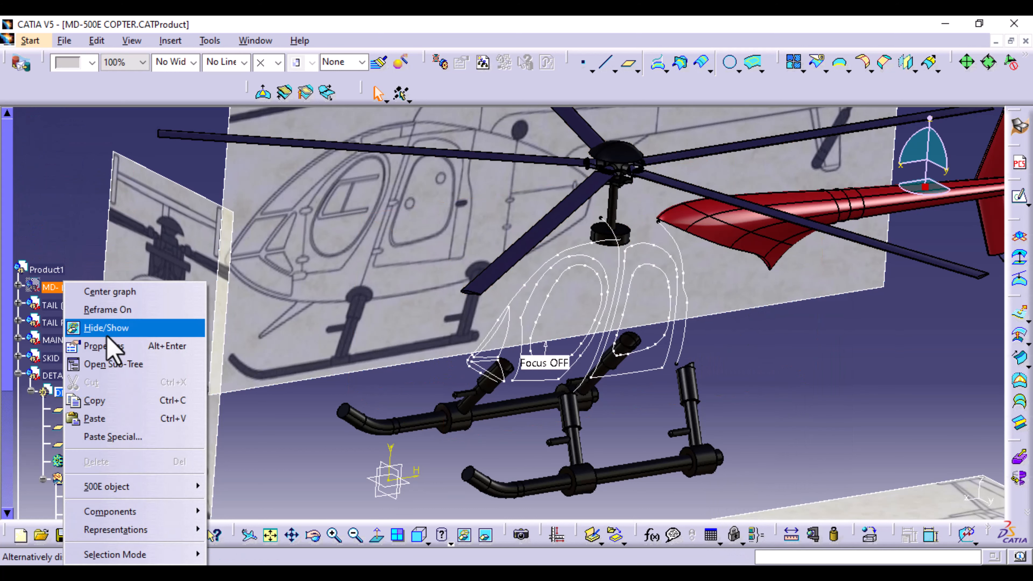
click(90, 329)
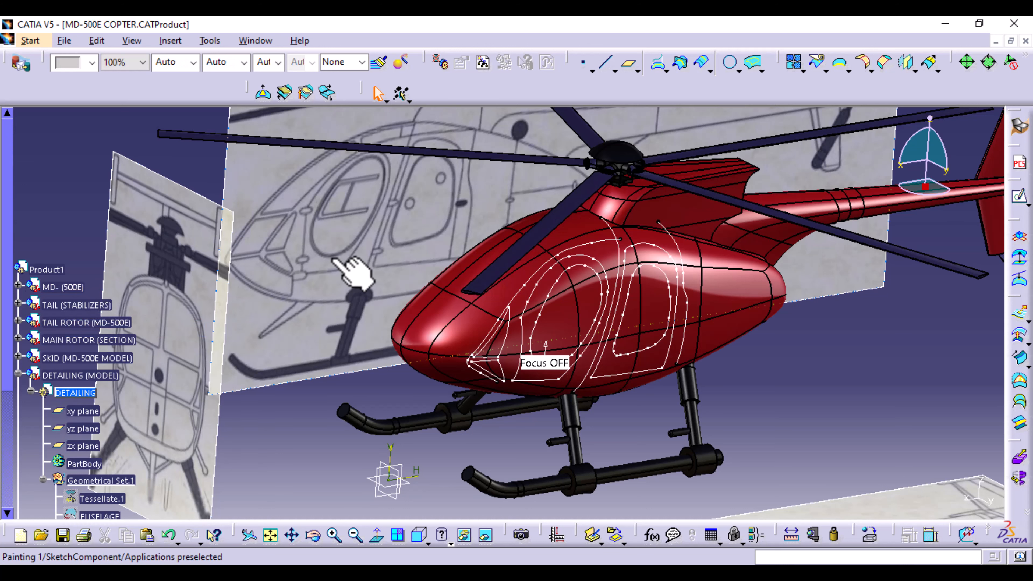
mouse_move(357, 272)
middle_down()
mouse_move(336, 290)
mouse_move(336, 313)
middle_up()
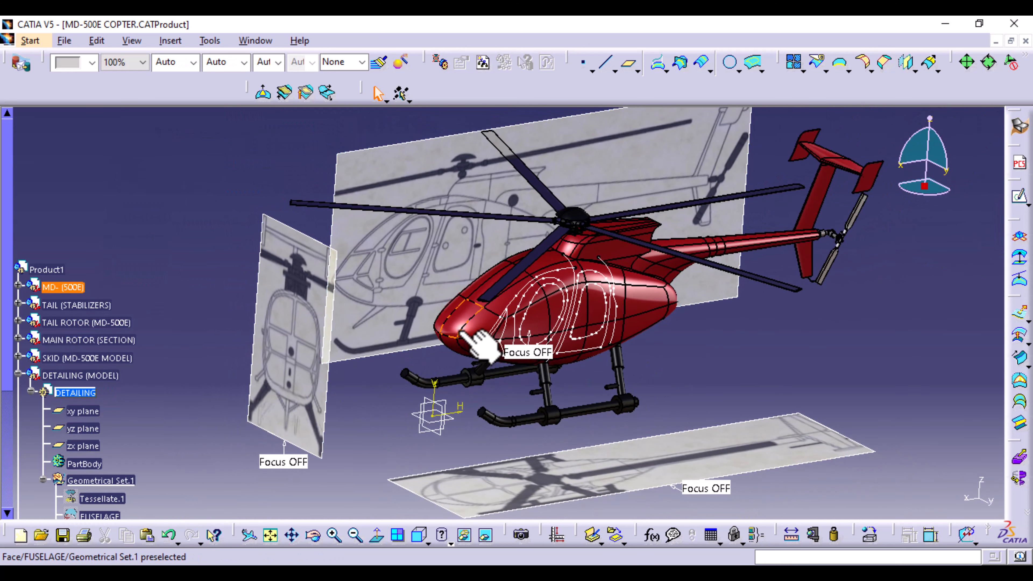
- In the front view, create a plane offset 1182 mm from the xy plane, near the lower line of the nose's lower horizontal frame
click(420, 535)
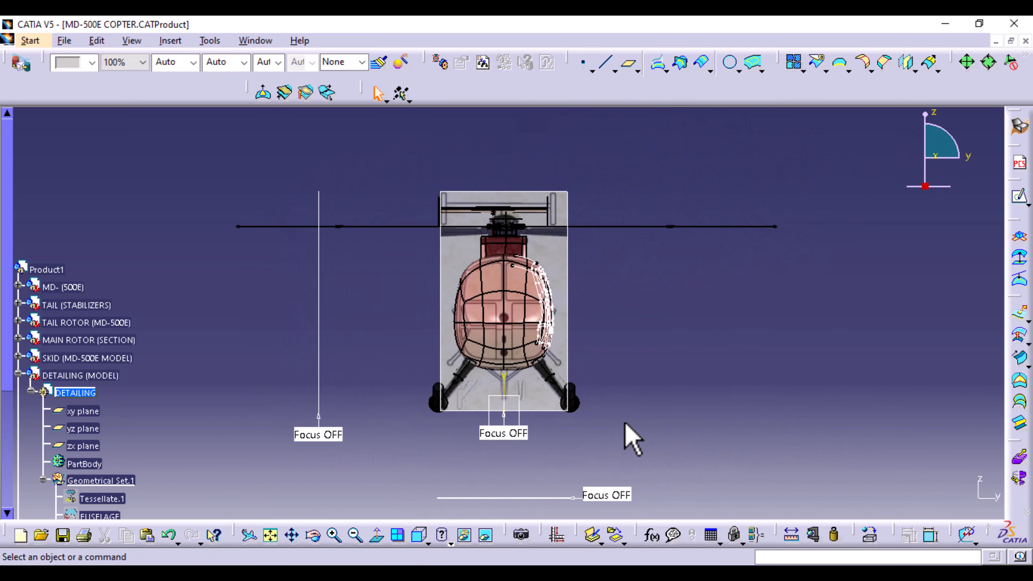
ctrl+middle_drag(625, 423, 627, 352)
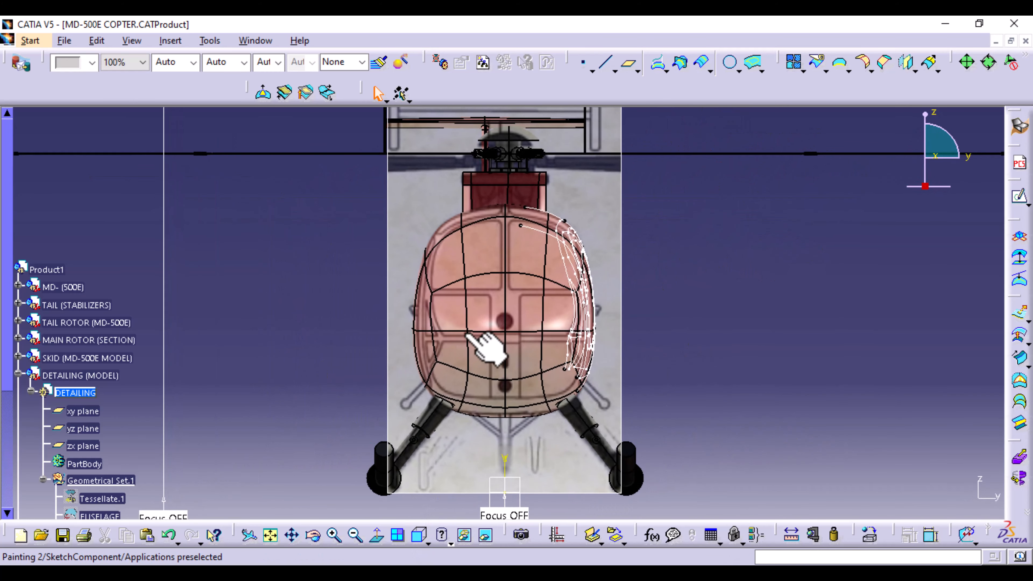
middle_drag(657, 455, 643, 399)
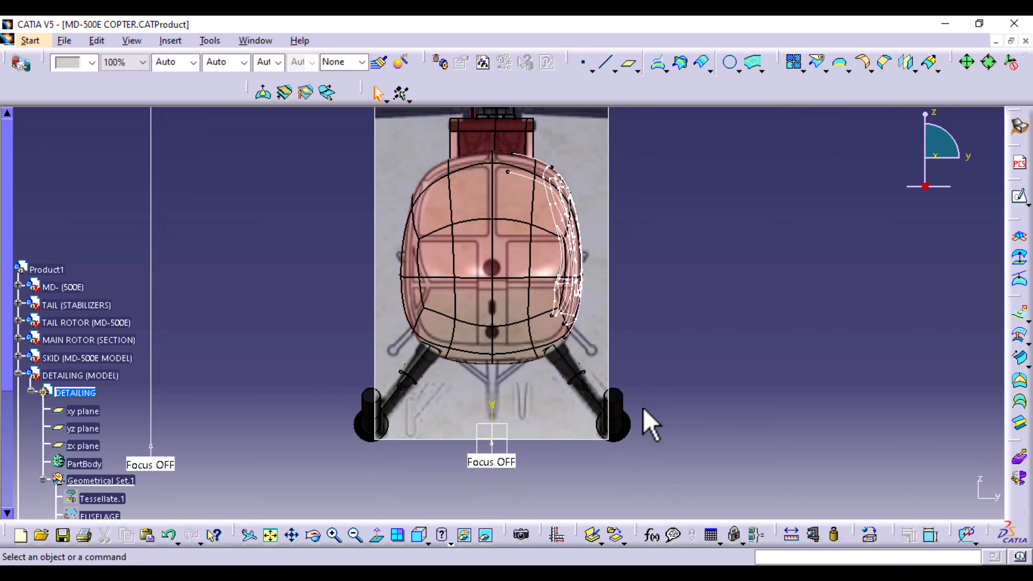
click(630, 69)
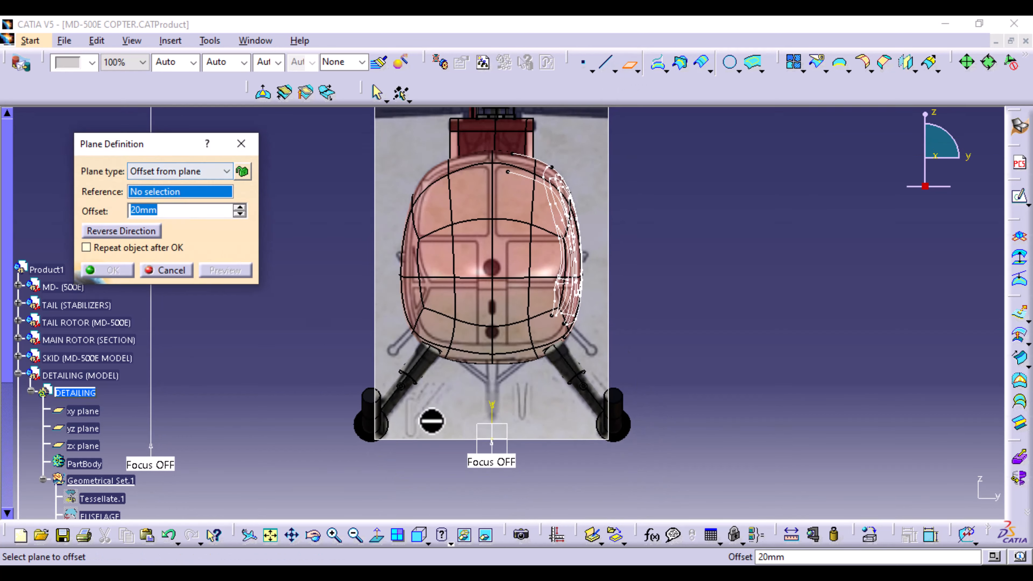
click(522, 453)
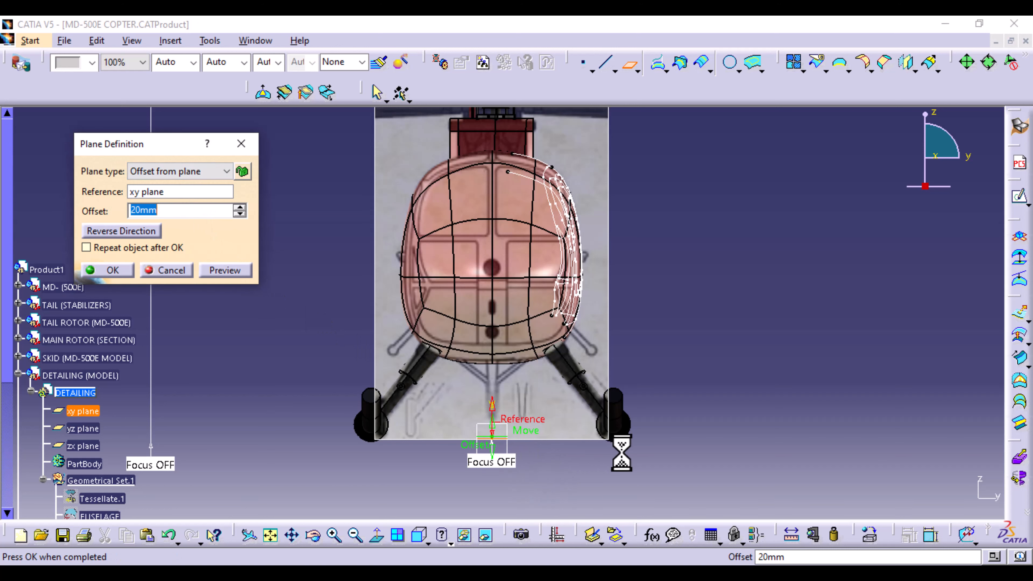
drag(494, 423, 496, 285)
middle_drag(544, 373, 559, 213)
click(544, 370)
middle_drag(538, 264, 554, 317)
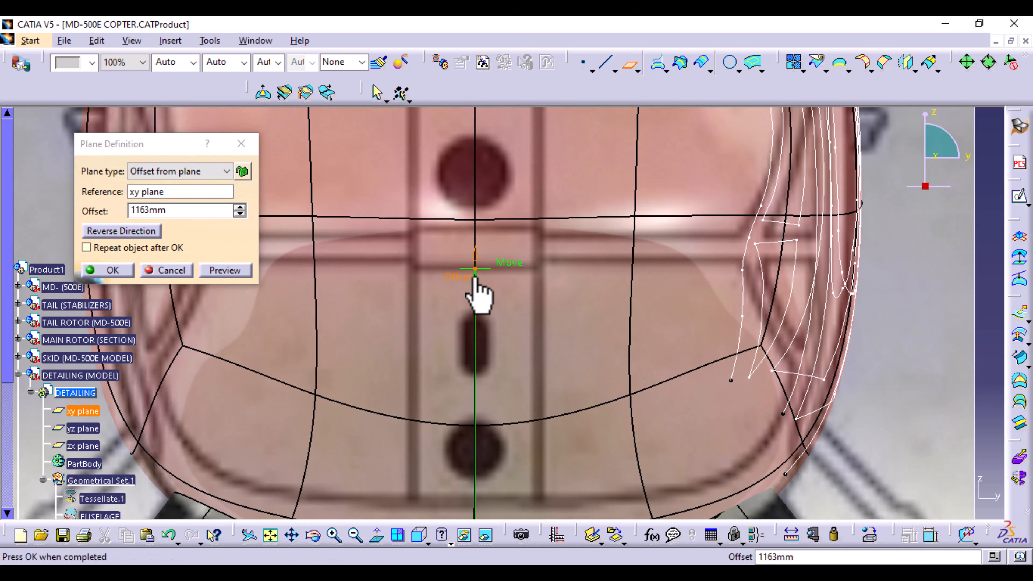
drag(475, 254, 475, 243)
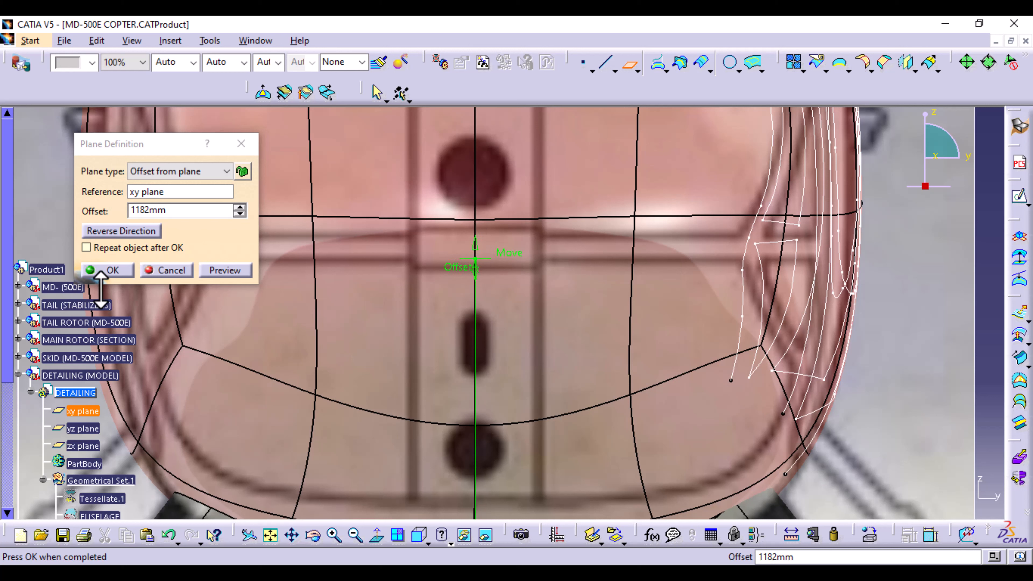
click(125, 269)
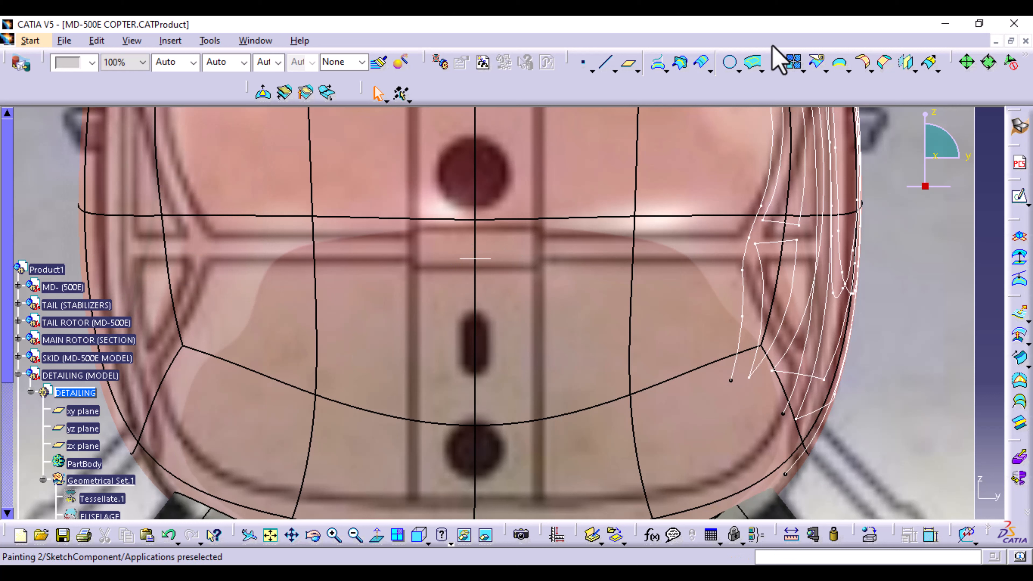
- Create a plane offset 1225 mm from the xy plane, on the upper line of the lower horizontal frame
click(630, 65)
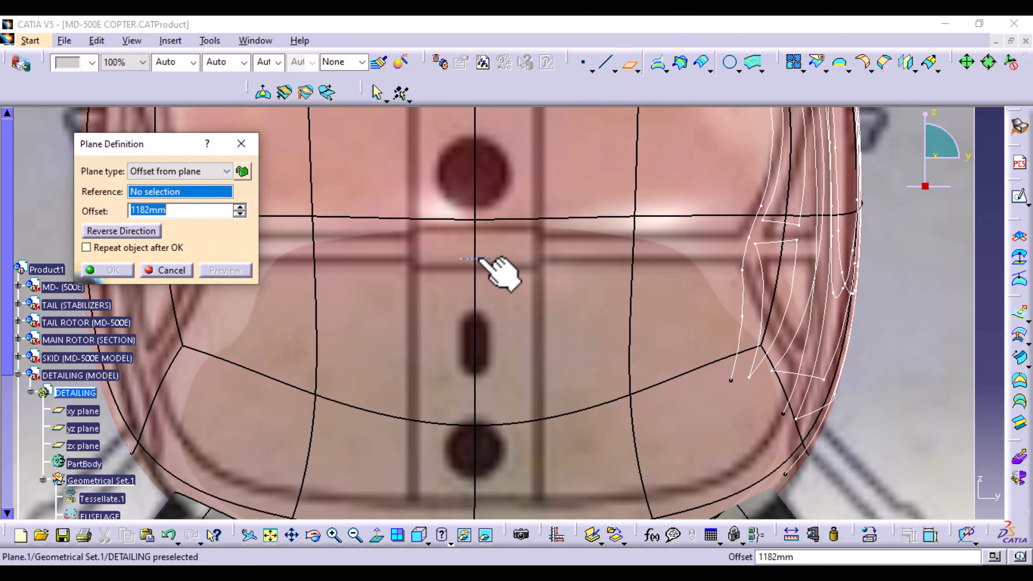
click(475, 258)
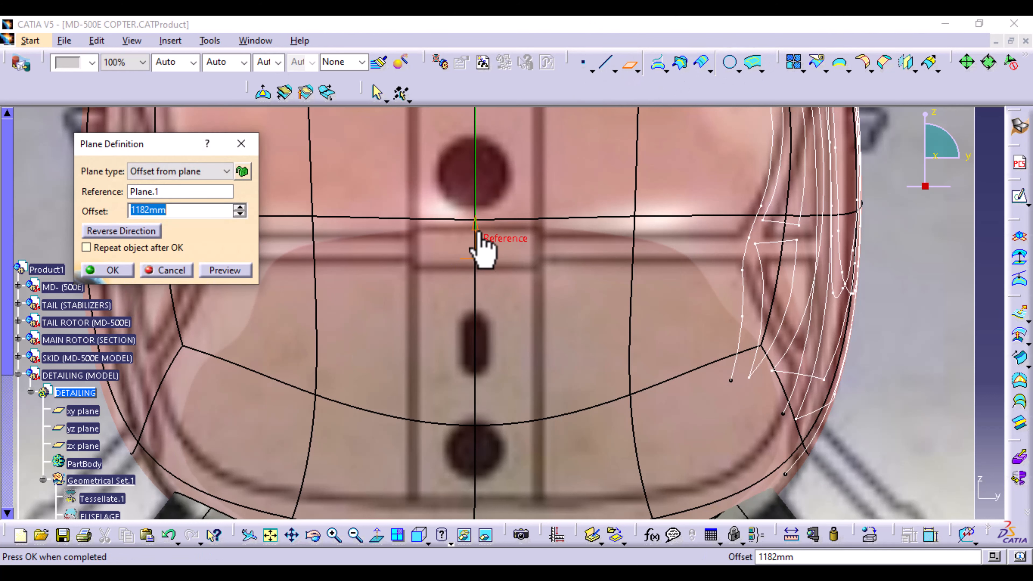
ctrl+middle_drag(558, 225, 542, 356)
click(162, 191)
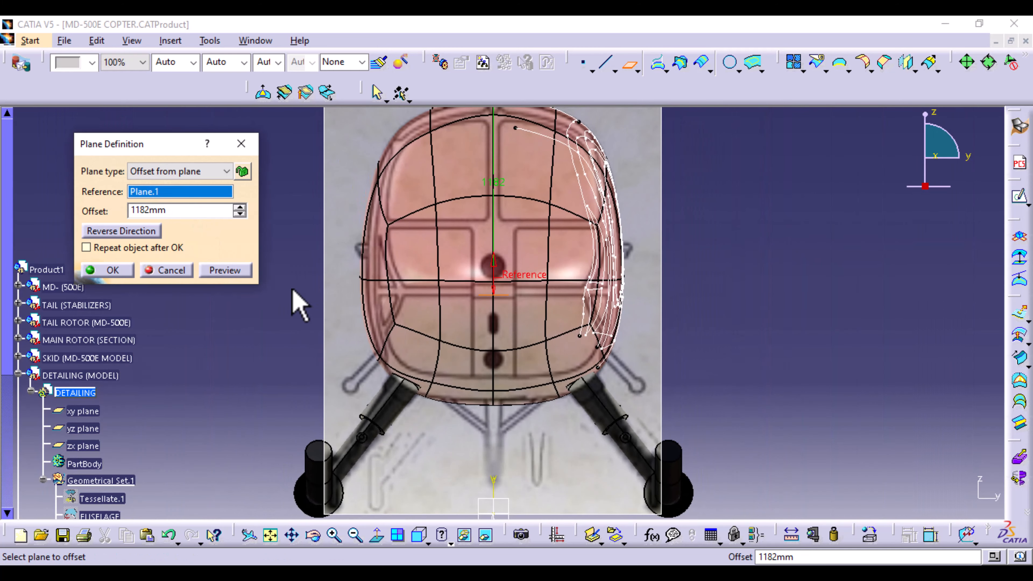
click(496, 511)
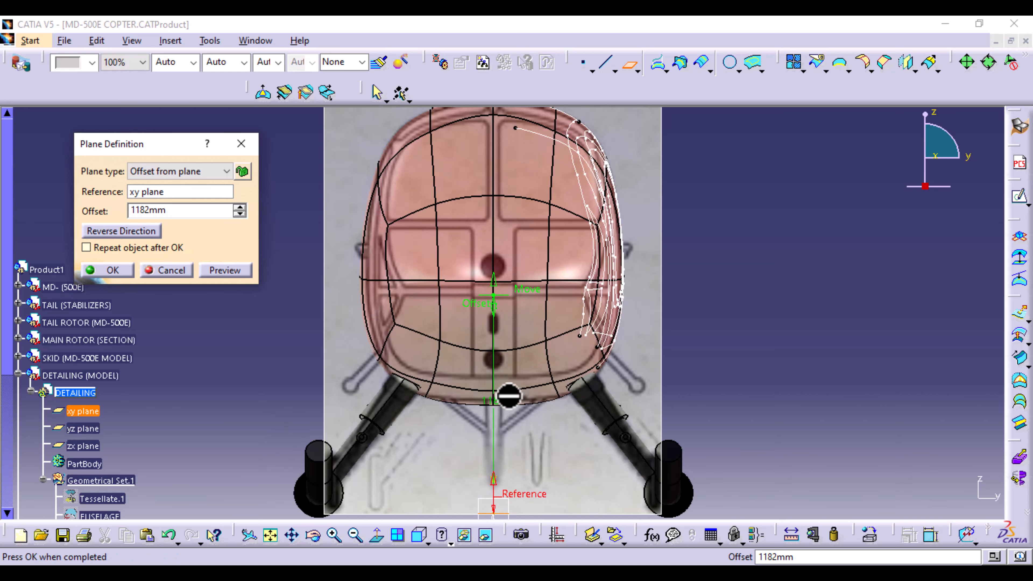
ctrl+middle_drag(506, 394, 472, 208)
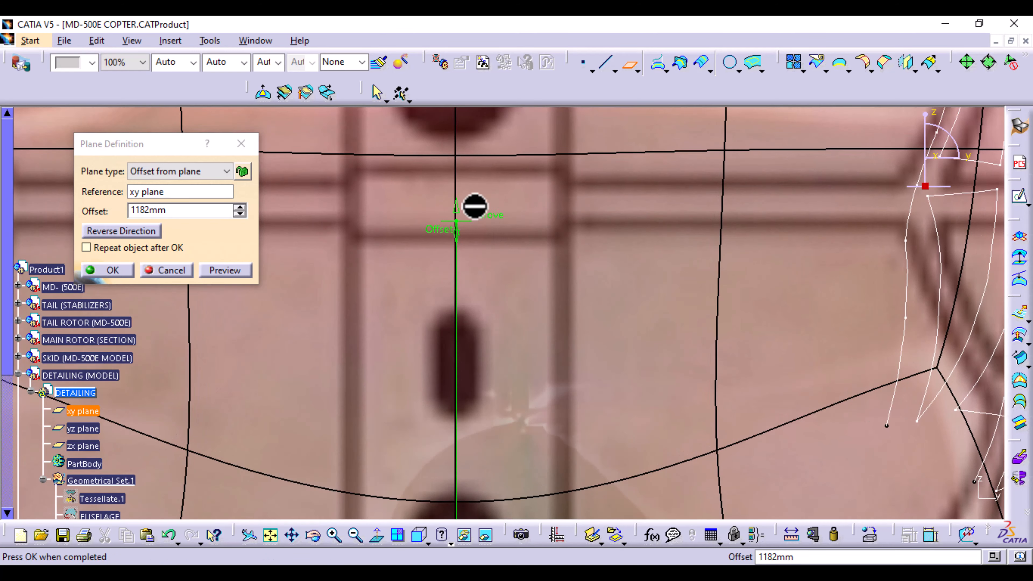
drag(456, 202, 648, 187)
drag(610, 152, 607, 169)
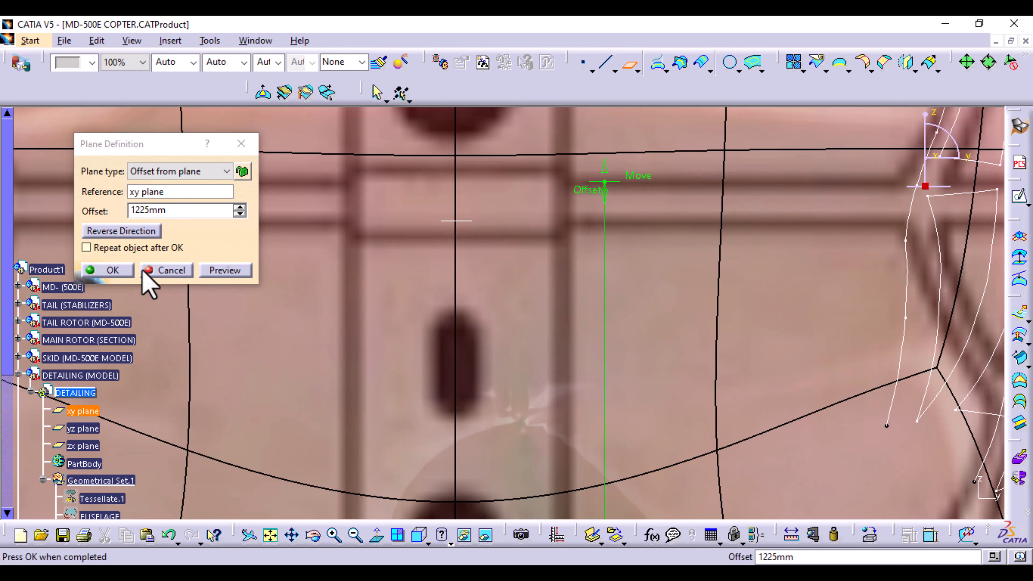
click(122, 271)
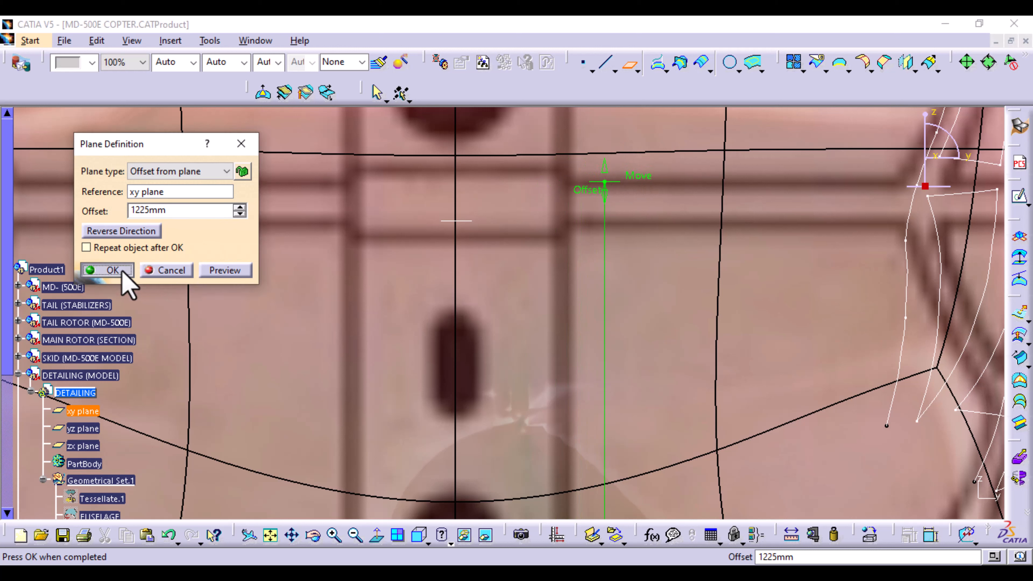
- Change the first plane's offset to 1180 mm to align it with the lower line of the lower horizontal frame
double_click(460, 221)
drag(491, 218, 622, 220)
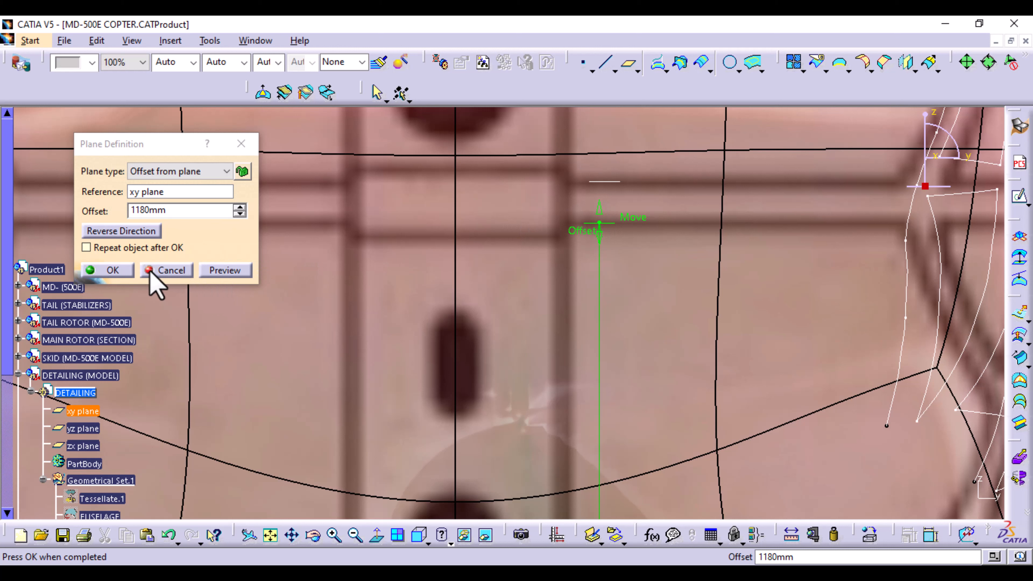
click(115, 271)
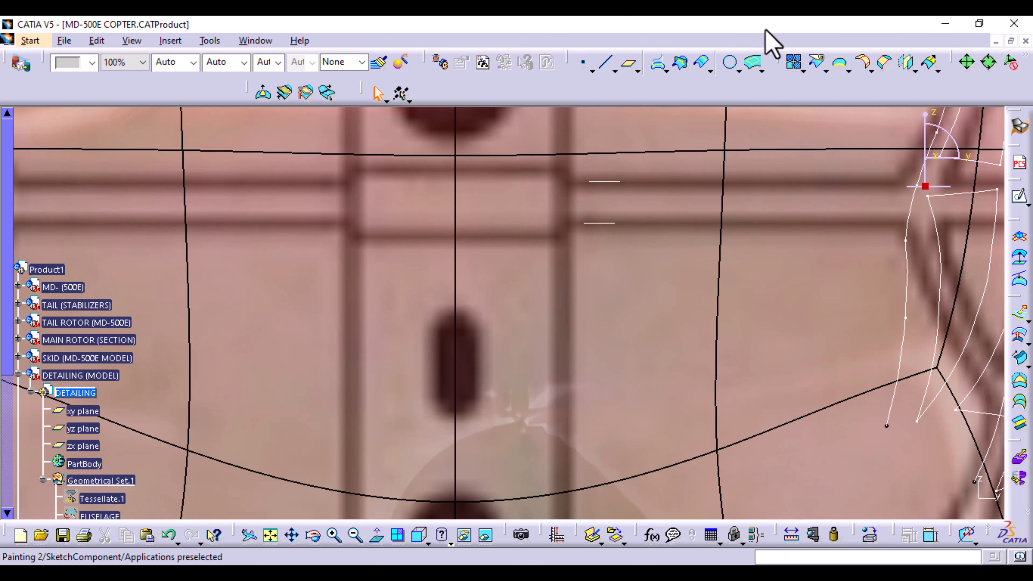
- Create a plane offset 1540 mm from the xy plane, on the lower line of the upper horizontal frame
click(630, 66)
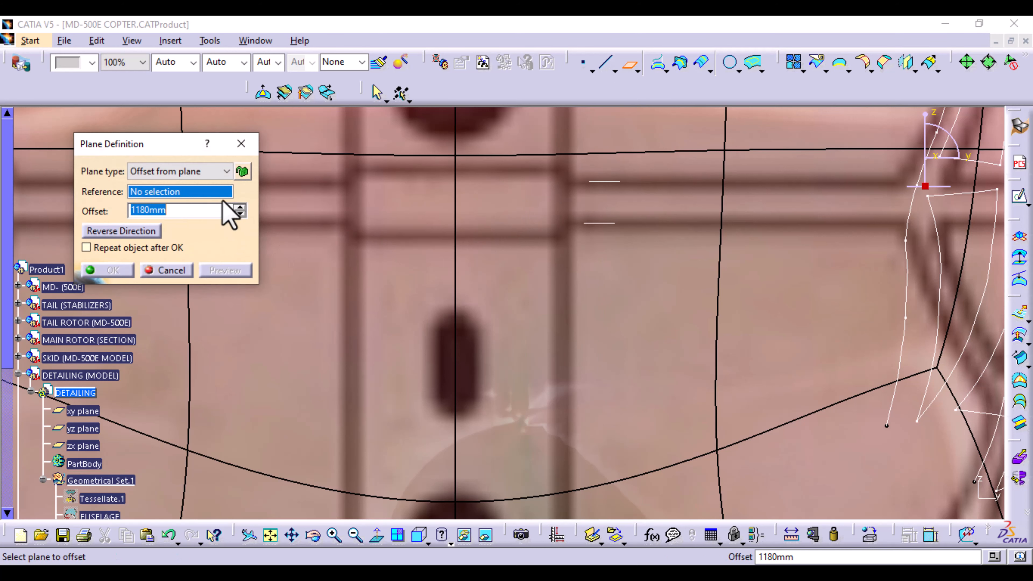
right_click(214, 193)
click(262, 222)
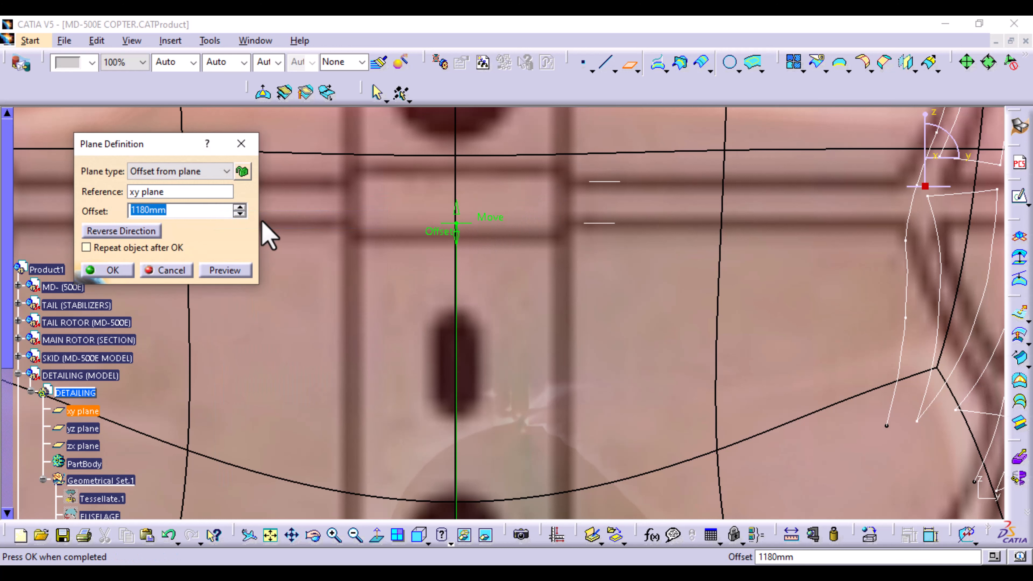
drag(457, 228, 462, 134)
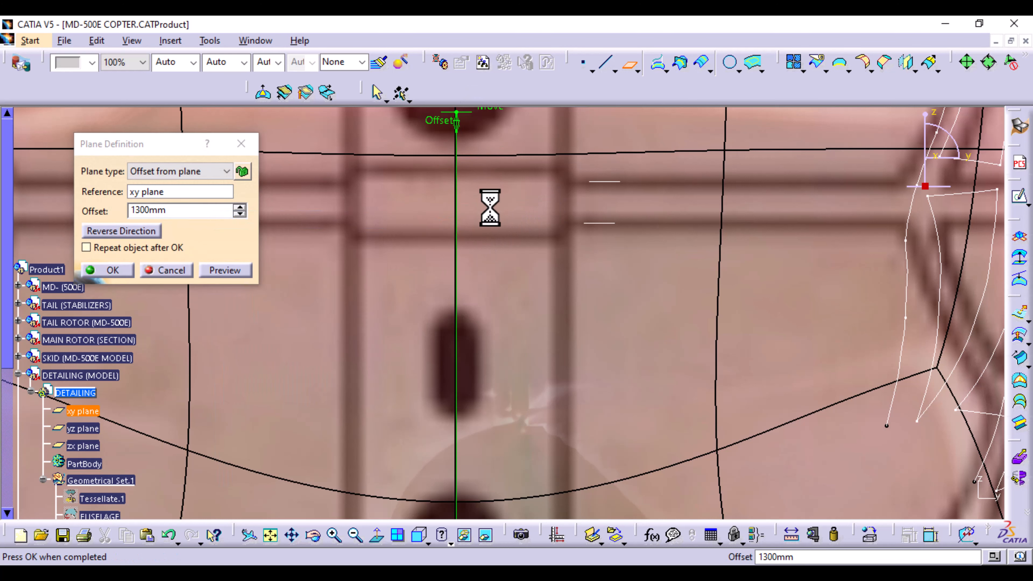
ctrl+middle_drag(487, 241, 467, 272)
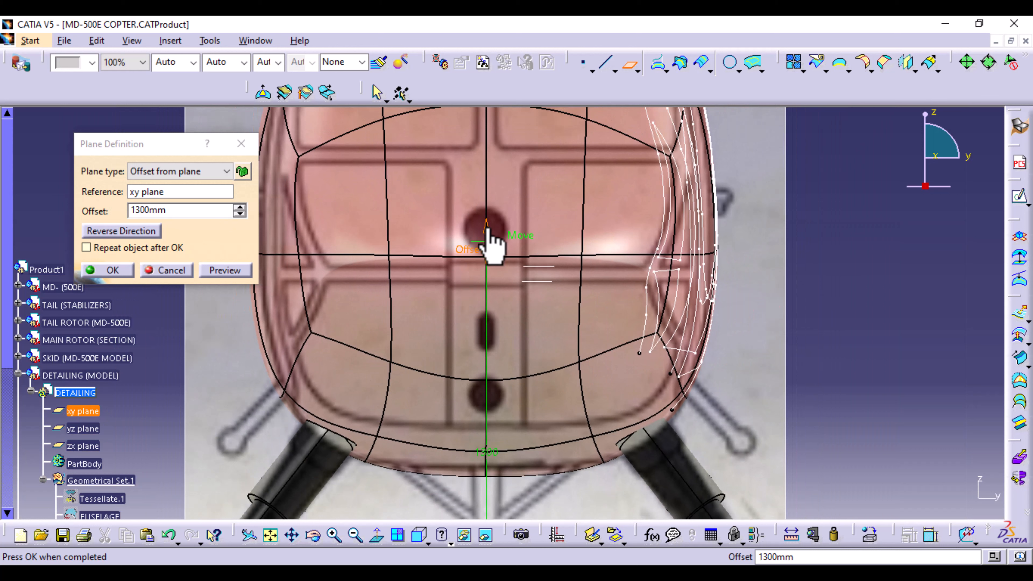
drag(488, 230, 580, 165)
middle_drag(439, 251, 465, 306)
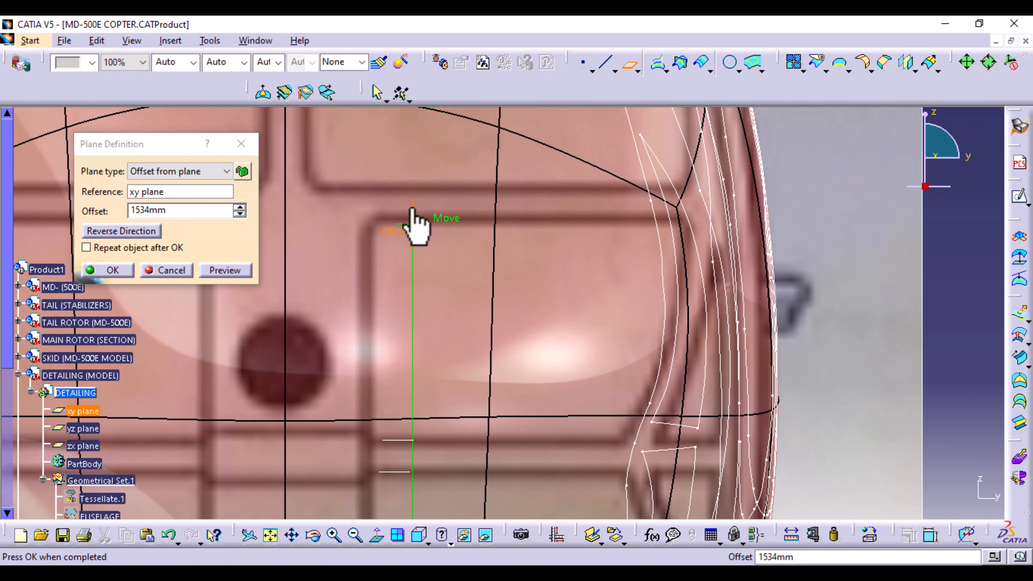
drag(414, 222, 411, 204)
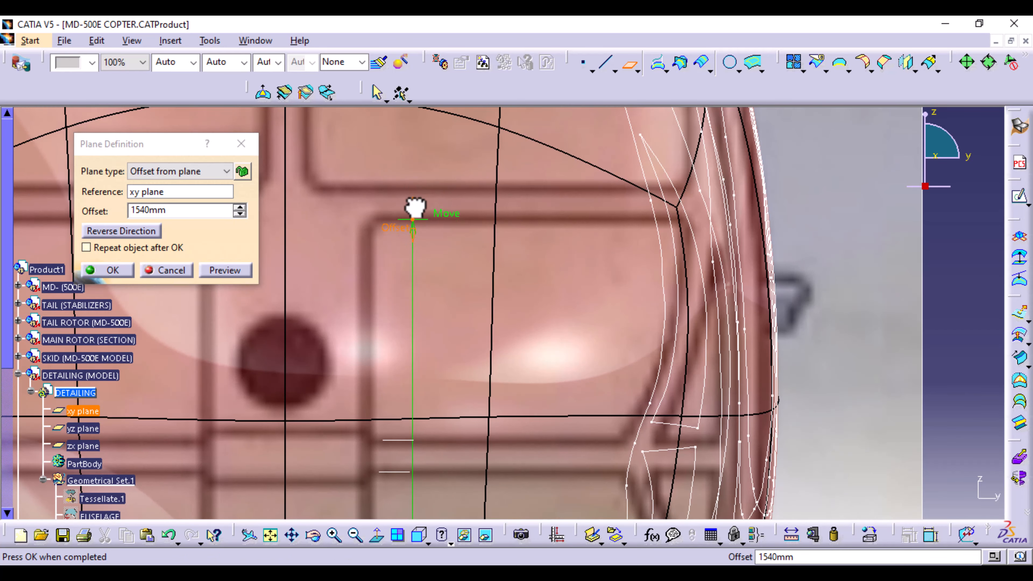
click(113, 271)
- Create a plane offset 1584 mm from the xy plane, on the upper line of the upper horizontal frame
click(628, 65)
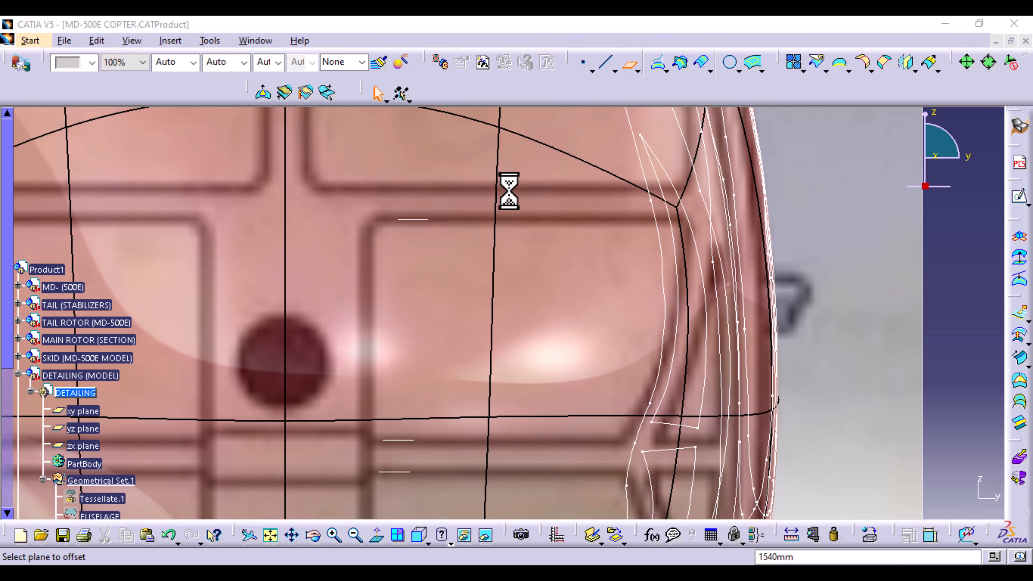
right_click(222, 195)
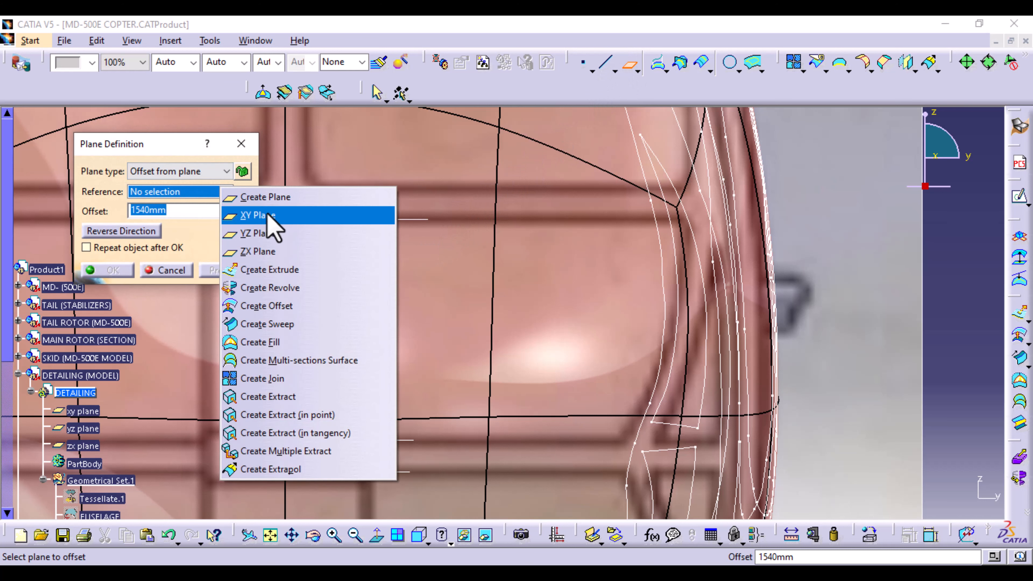
click(266, 213)
drag(279, 215, 411, 170)
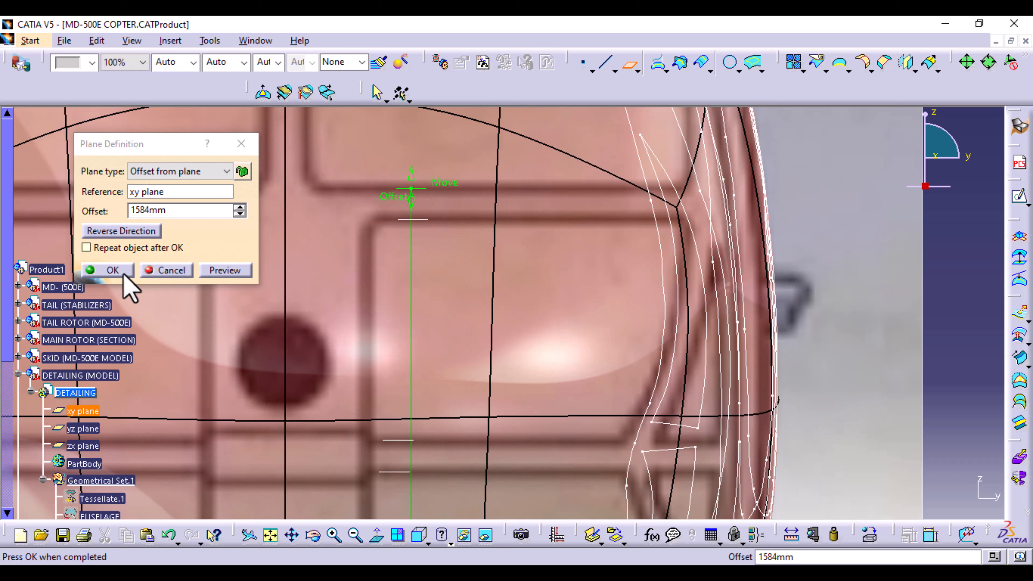
click(108, 270)
- Create a plane offset 34 mm from the zx plane, aligned with the right line of the upper central vertical frame
middle_drag(429, 204, 420, 305)
middle_drag(443, 224, 411, 299)
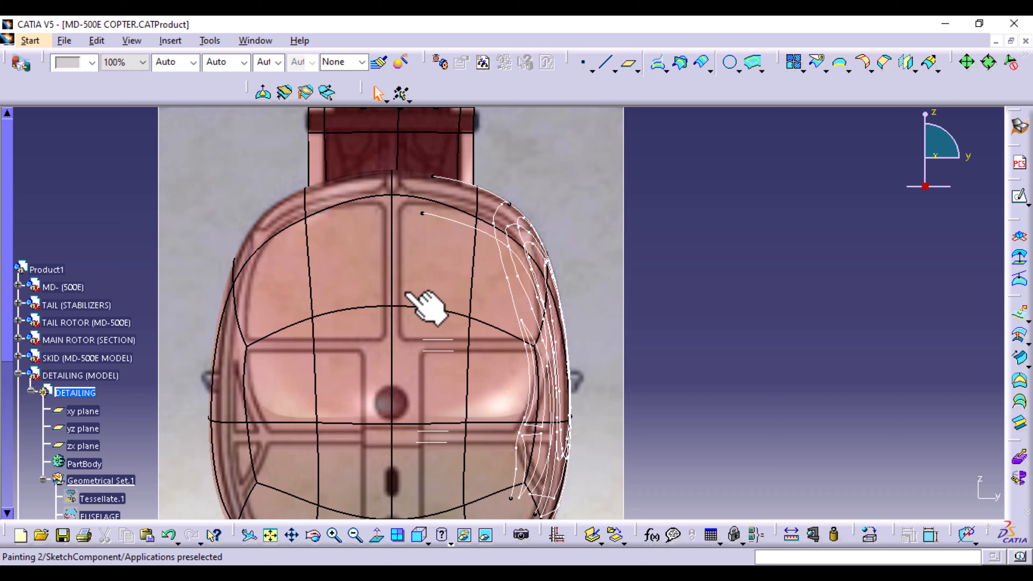
middle_drag(412, 303, 405, 197)
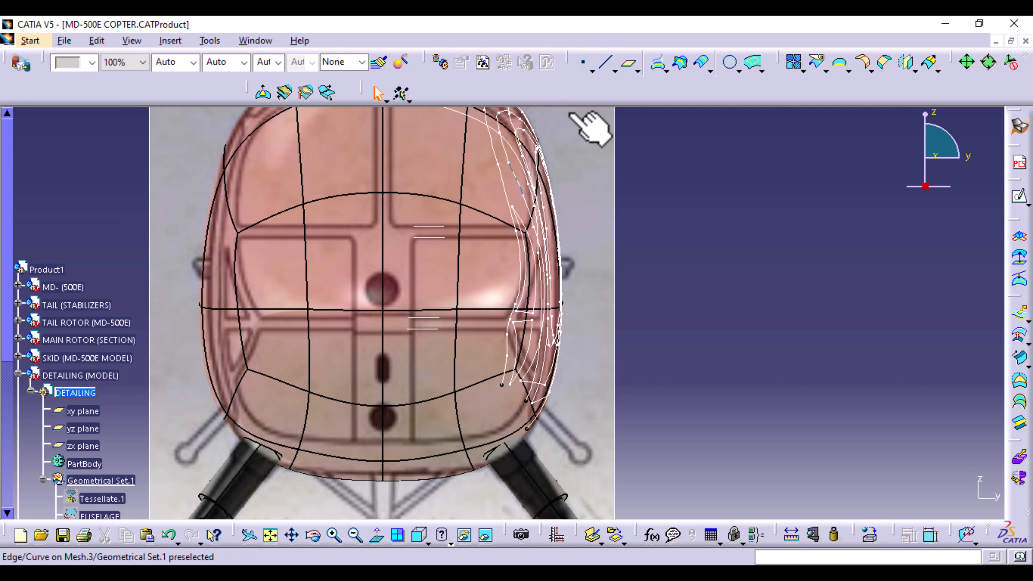
click(629, 64)
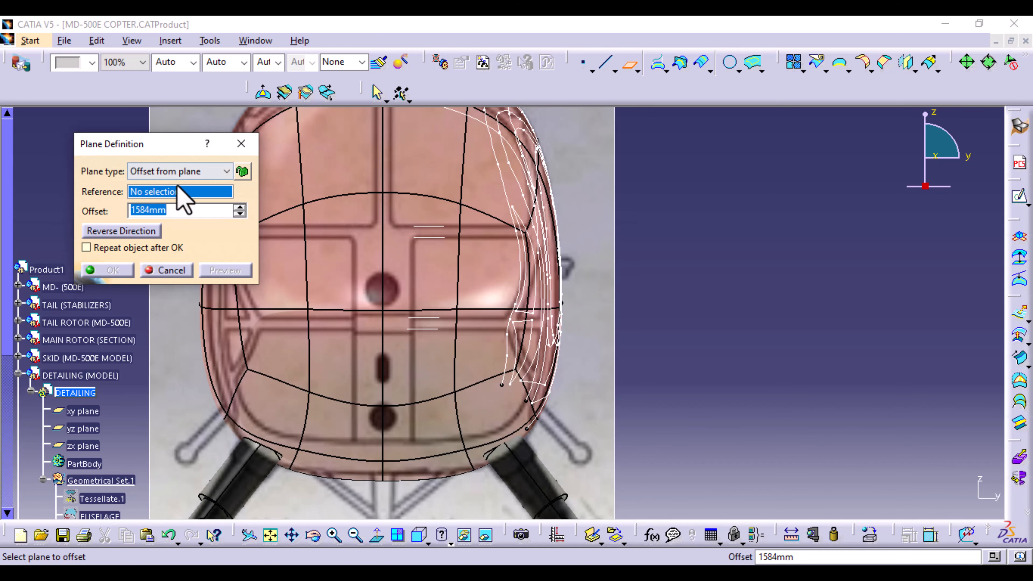
right_click(181, 196)
click(229, 253)
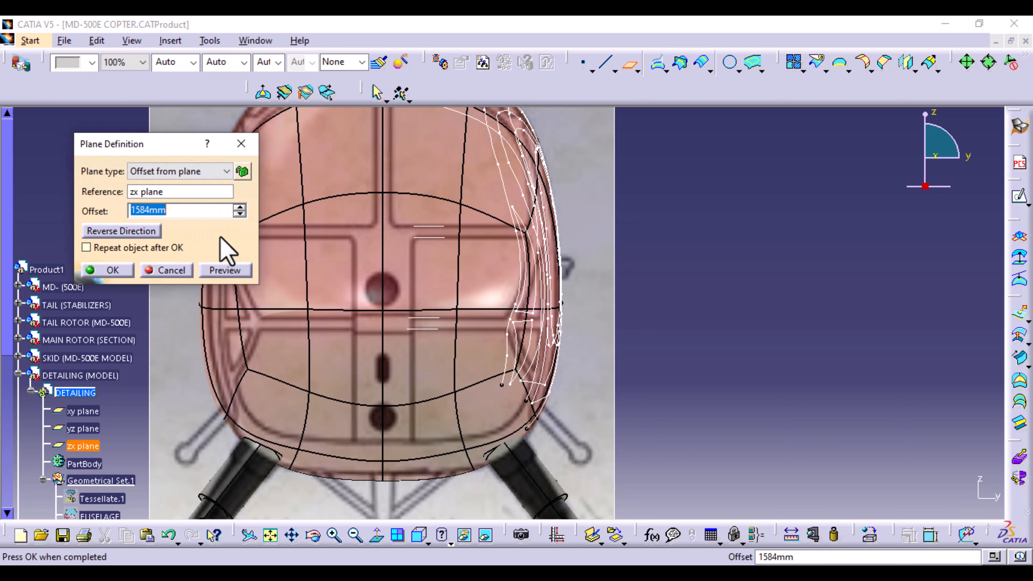
middle_drag(325, 315, 328, 355)
click(228, 270)
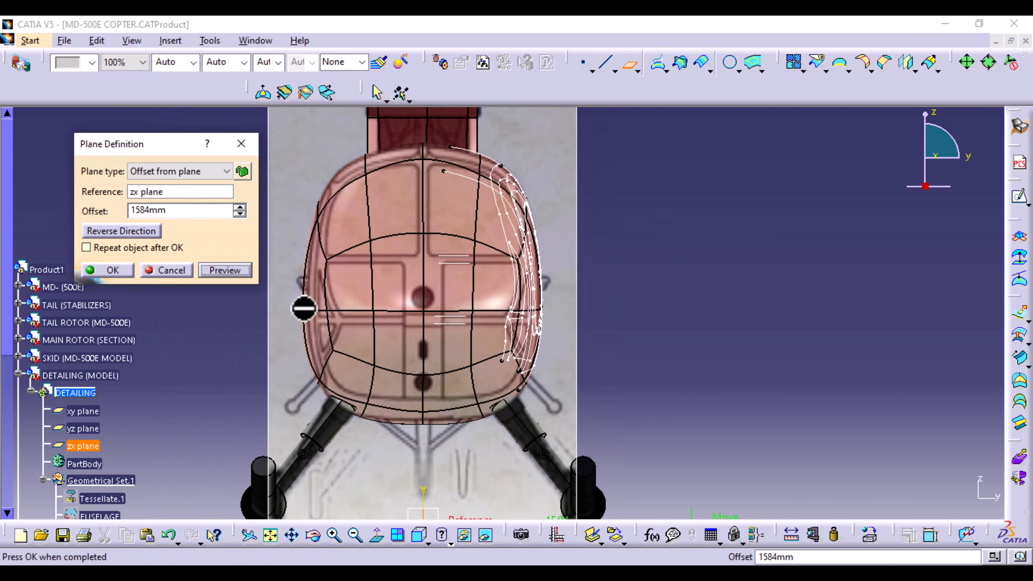
middle_drag(399, 396, 396, 274)
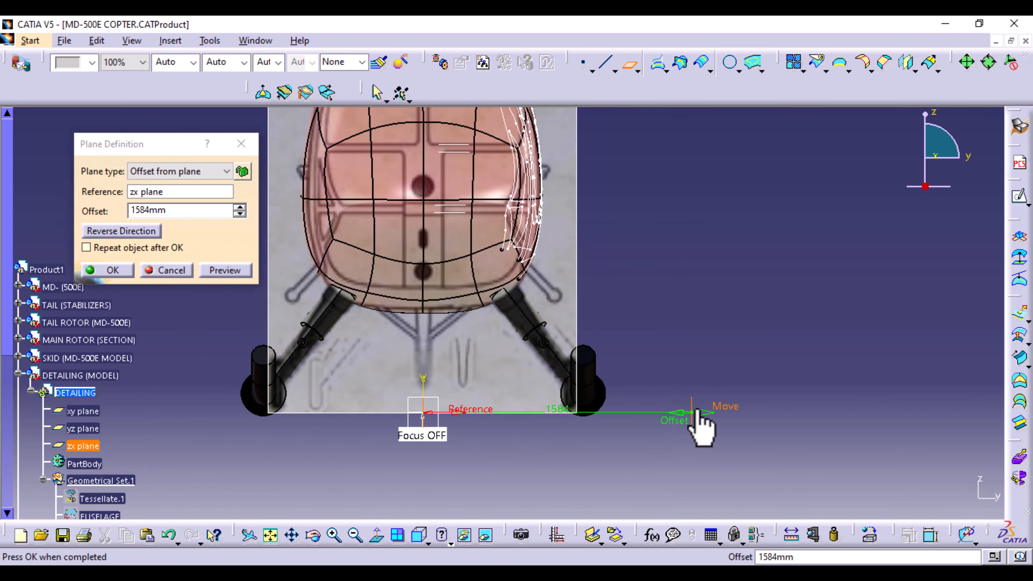
drag(728, 408, 441, 195)
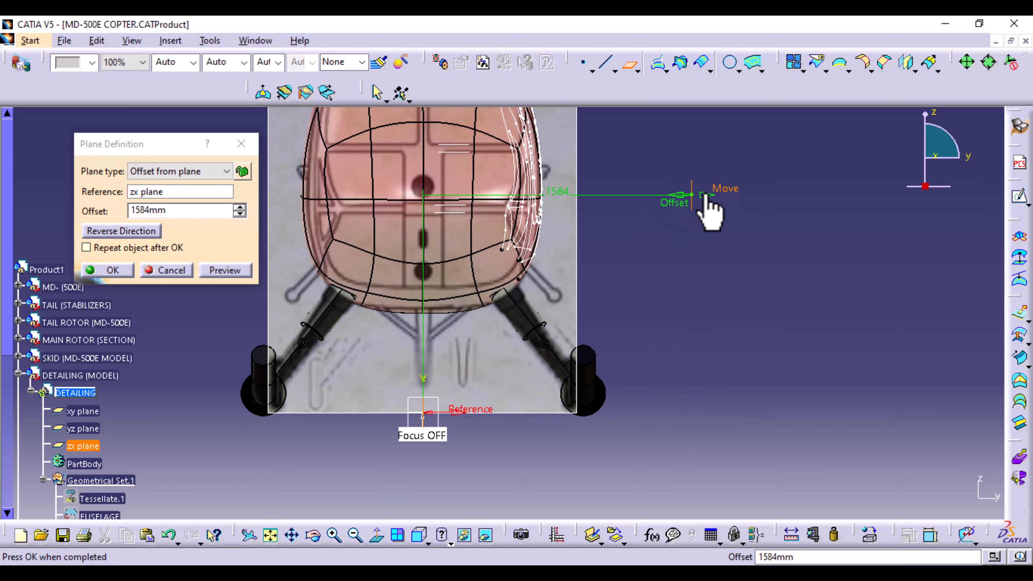
drag(706, 195, 431, 169)
middle_drag(444, 257, 500, 464)
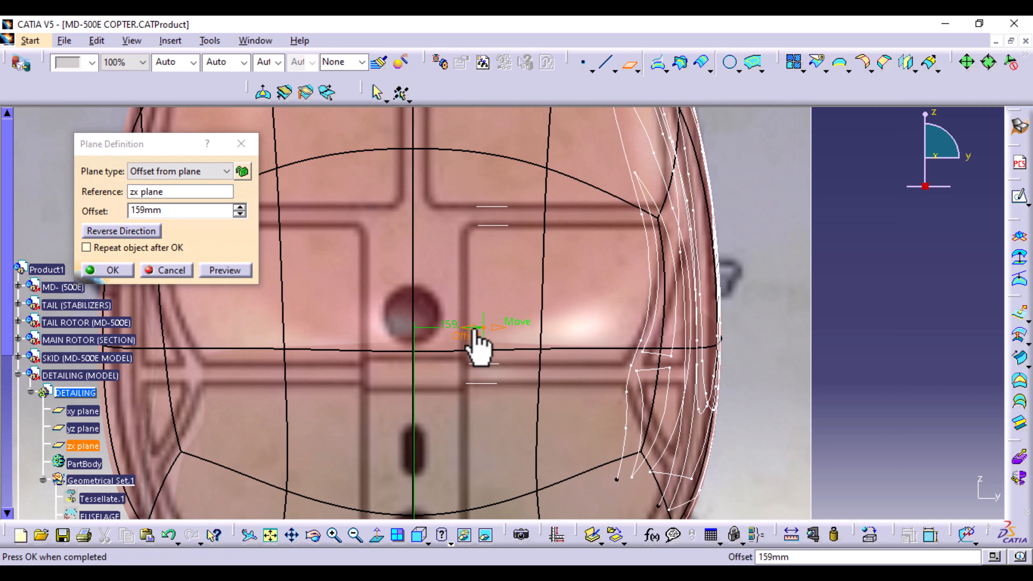
drag(475, 328, 408, 182)
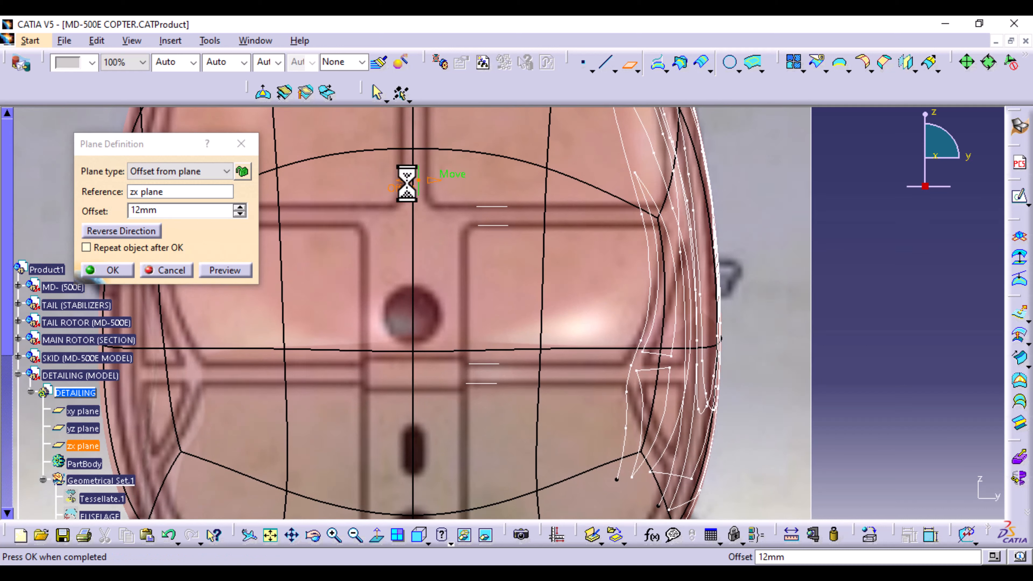
drag(408, 182, 413, 187)
middle_drag(414, 190, 424, 318)
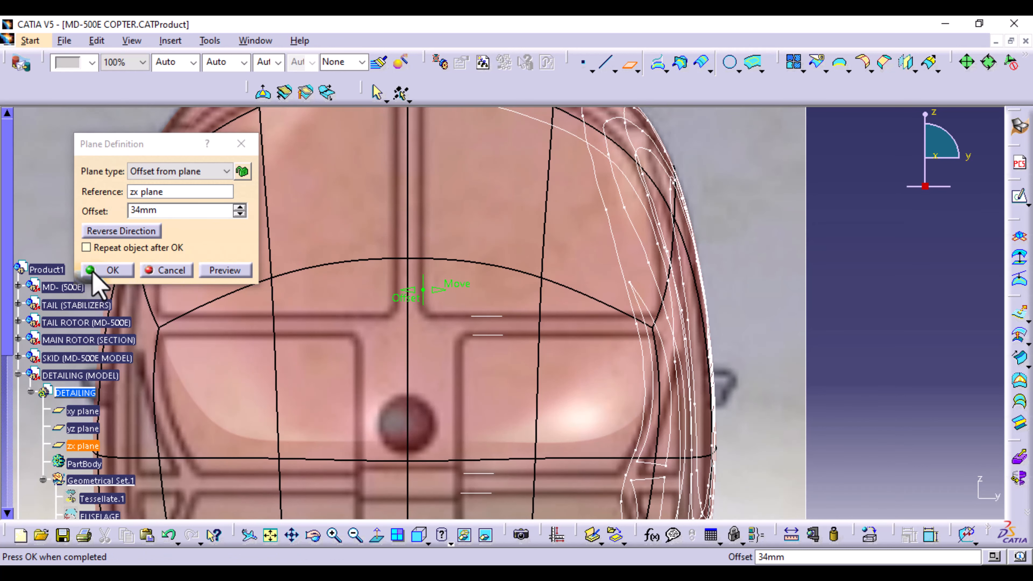
click(104, 269)
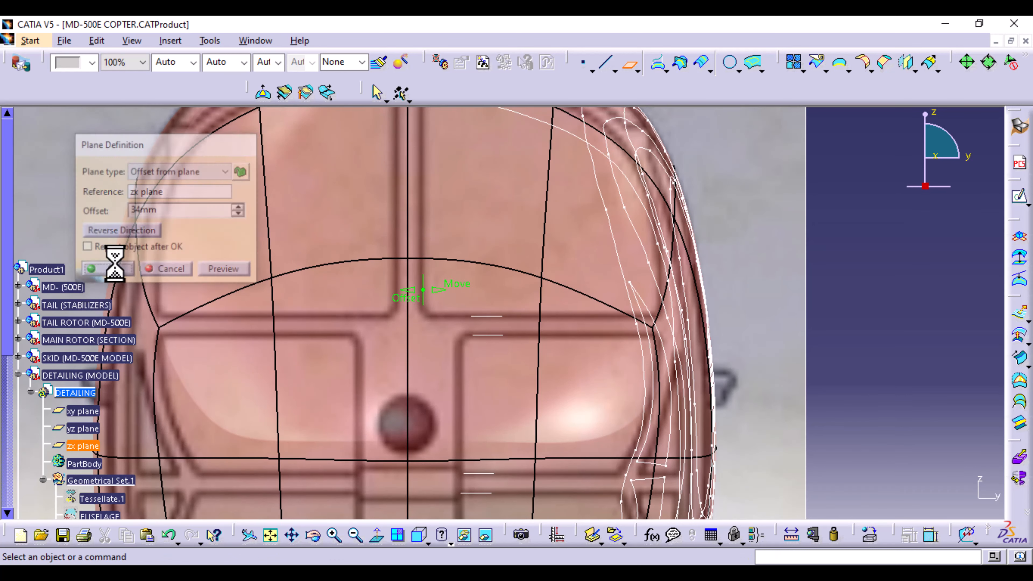
- Create a plane offset 117 mm from the zx plane, aligned with the right line of the lower central vertical frame
click(628, 63)
right_click(151, 198)
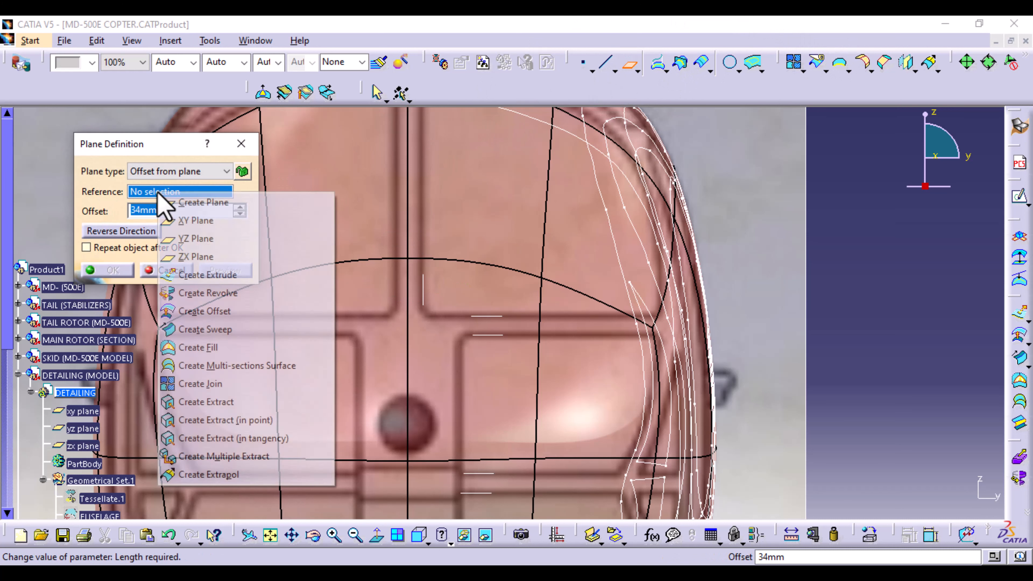
click(203, 252)
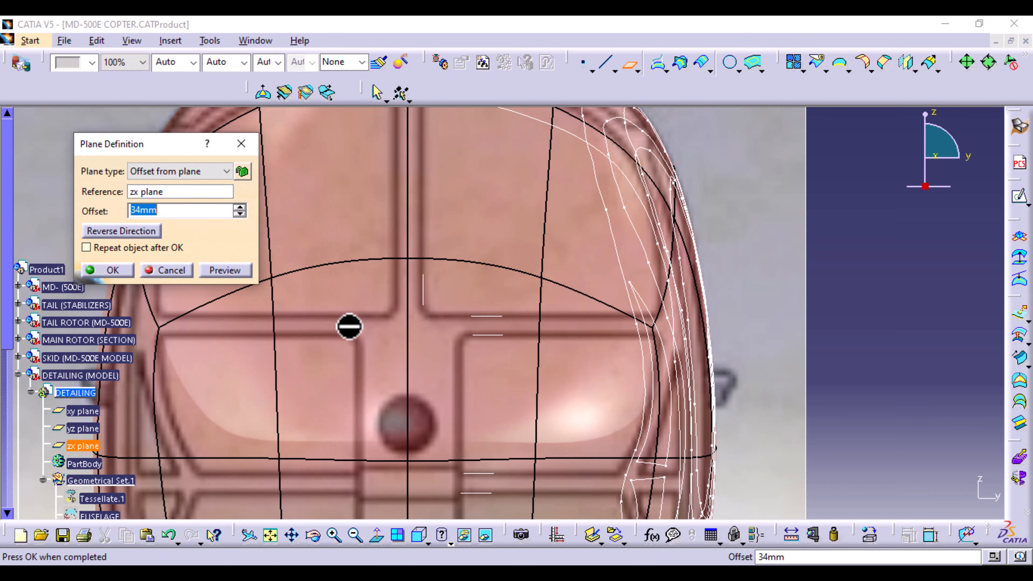
middle_drag(435, 283, 435, 427)
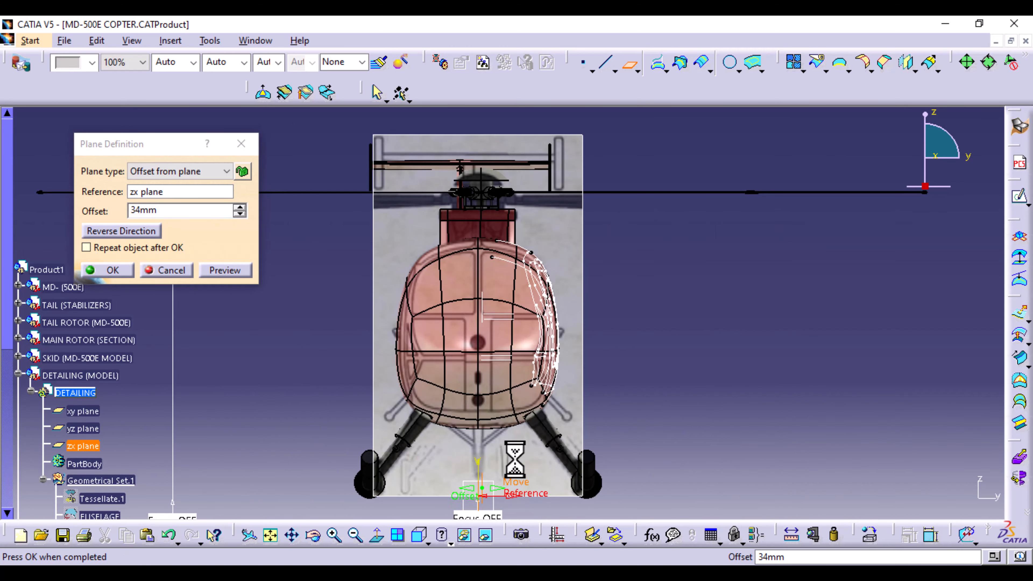
middle_drag(472, 391, 684, 337)
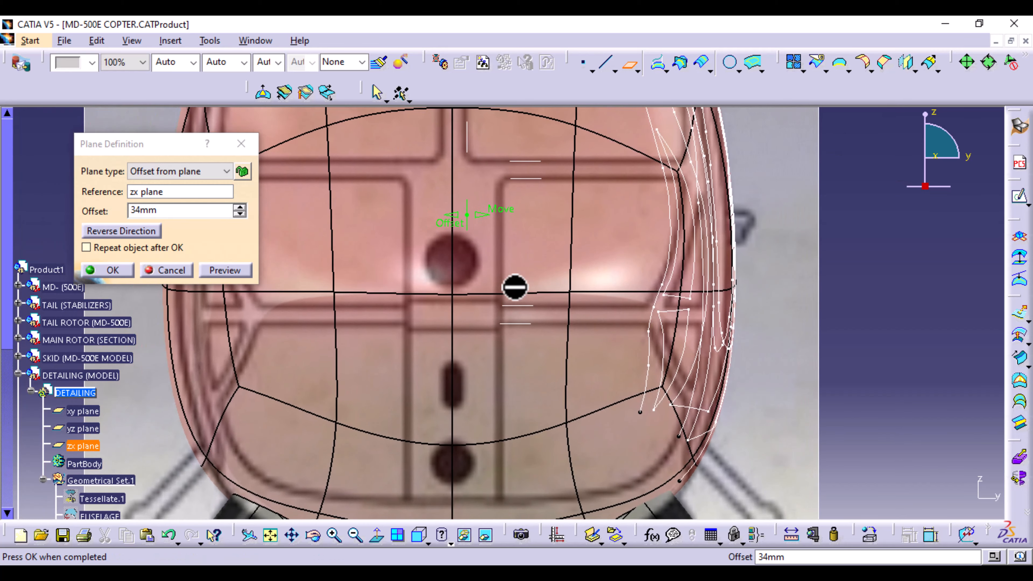
drag(500, 213, 527, 357)
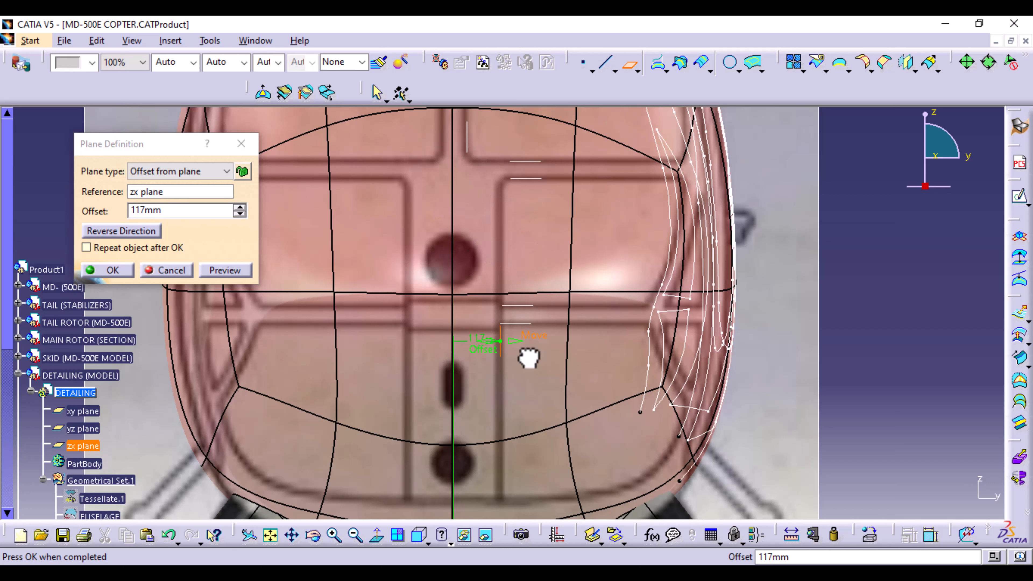
click(113, 270)
- Group Curve on Mesh.1 to 8 and Curve on Mesh.10 into a geometrical set named CURVES ON MESH inside Geometrical Set.1
middle_drag(618, 249, 543, 291)
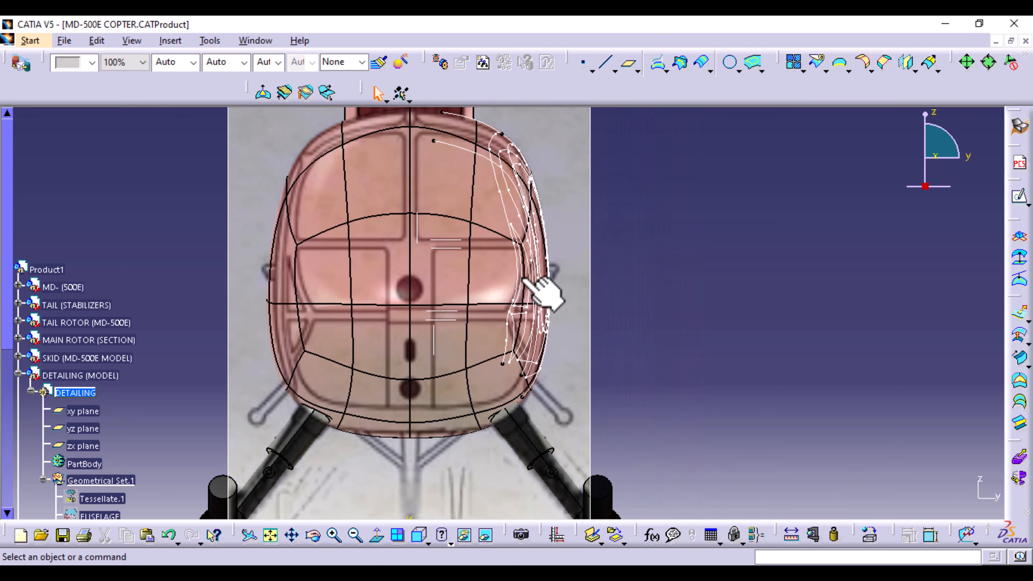
middle_drag(691, 325, 508, 346)
scroll(22, 370, down, 6)
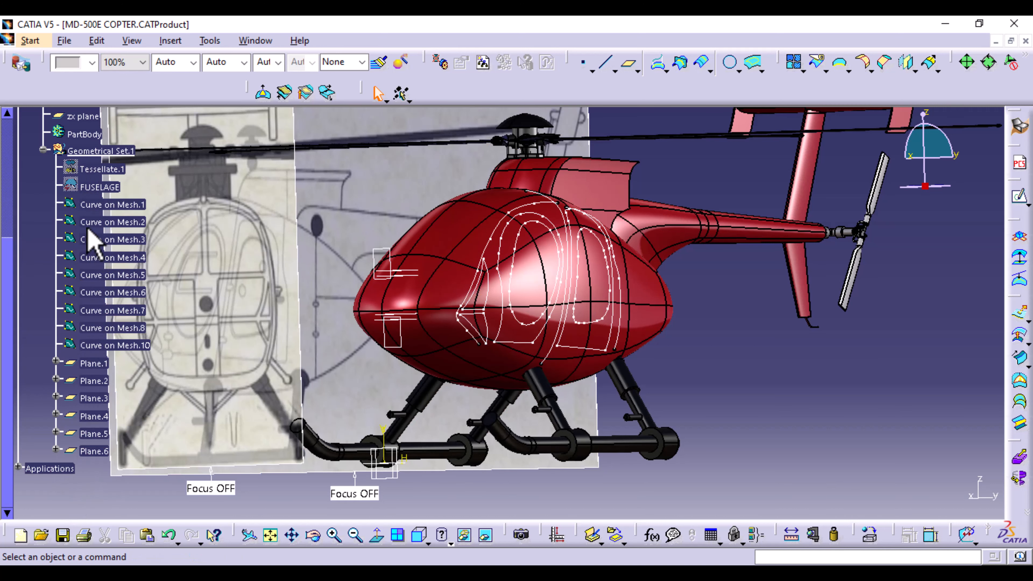
click(107, 205)
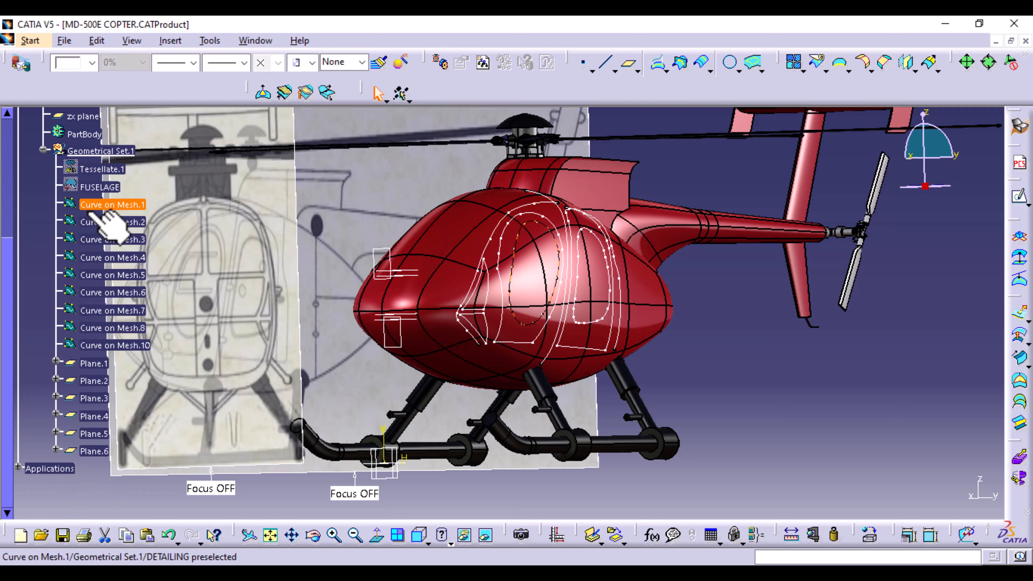
ctrl+click(98, 221)
ctrl+click(98, 239)
ctrl+click(98, 257)
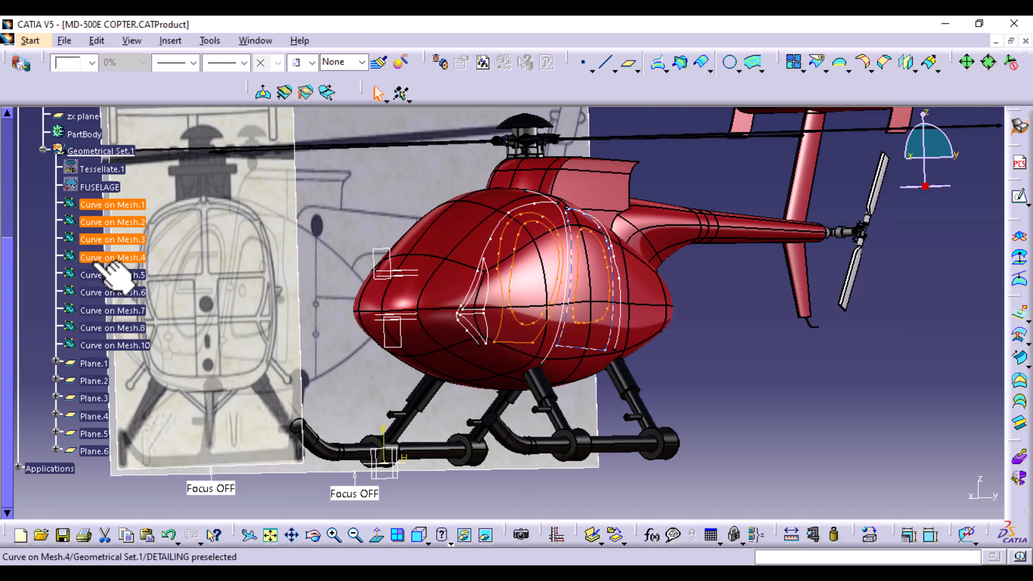
ctrl+click(98, 275)
ctrl+click(98, 292)
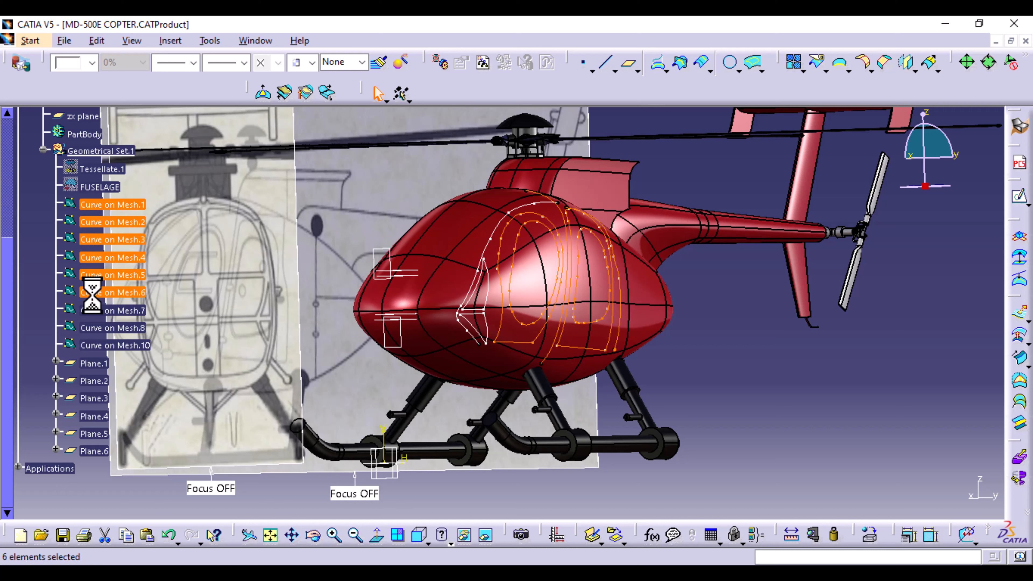
ctrl+click(98, 310)
ctrl+click(98, 327)
ctrl+click(97, 345)
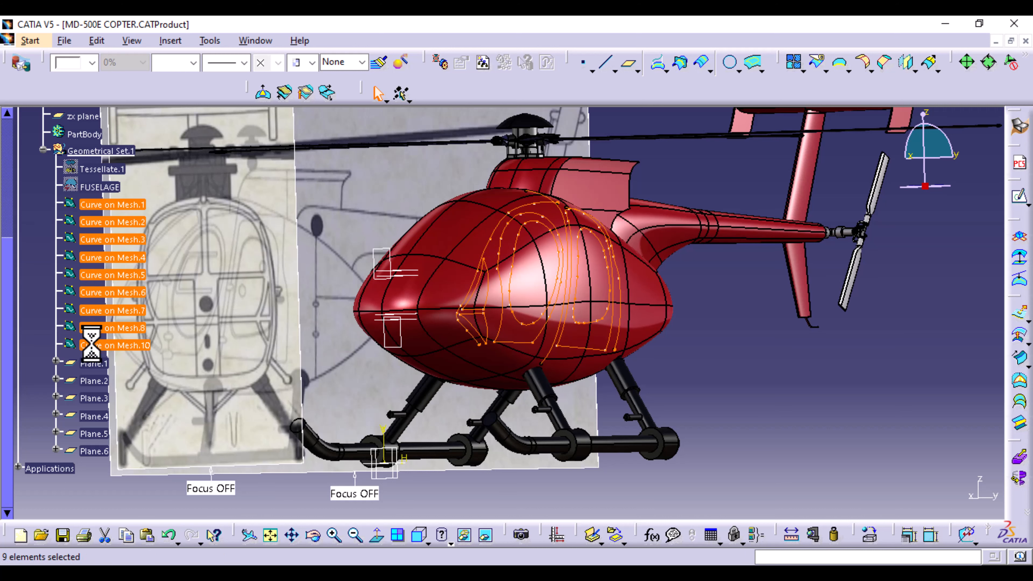
click(176, 40)
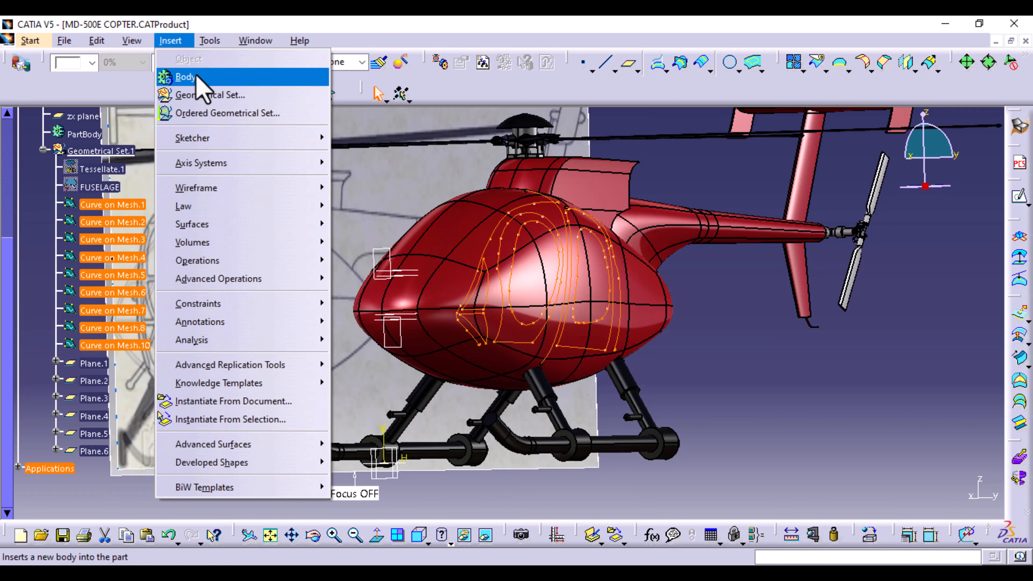
click(205, 96)
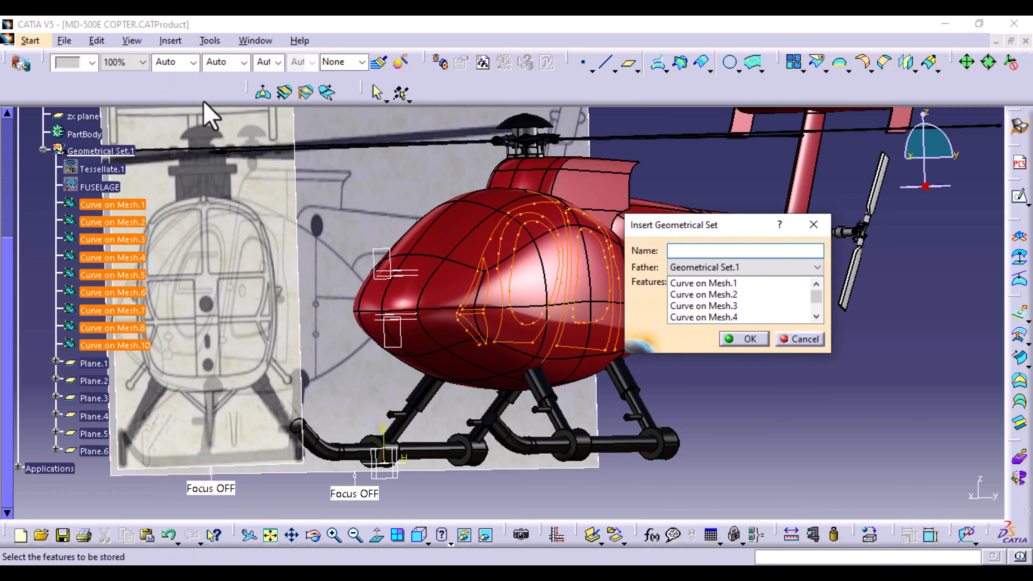
click(88, 151)
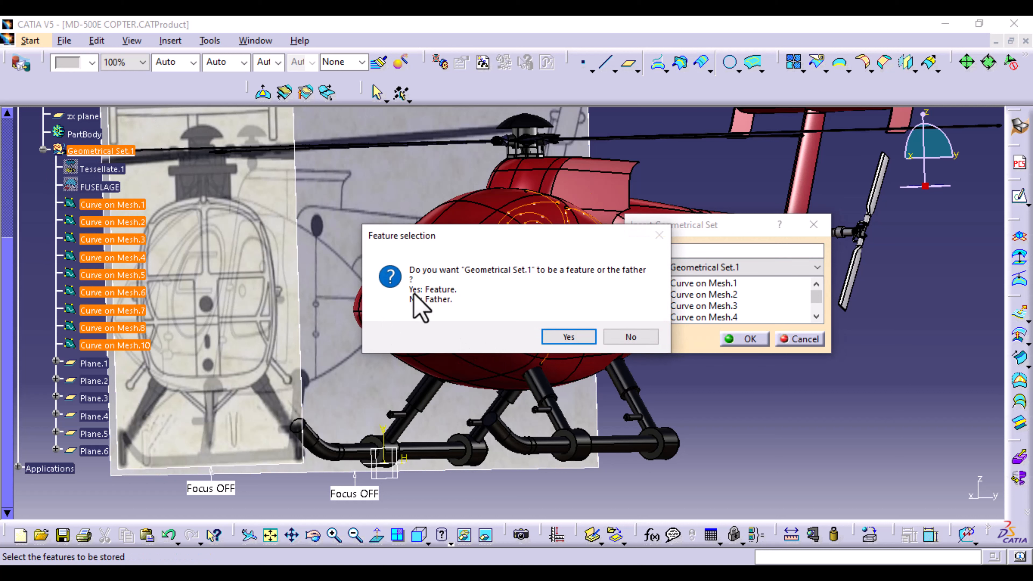
click(630, 336)
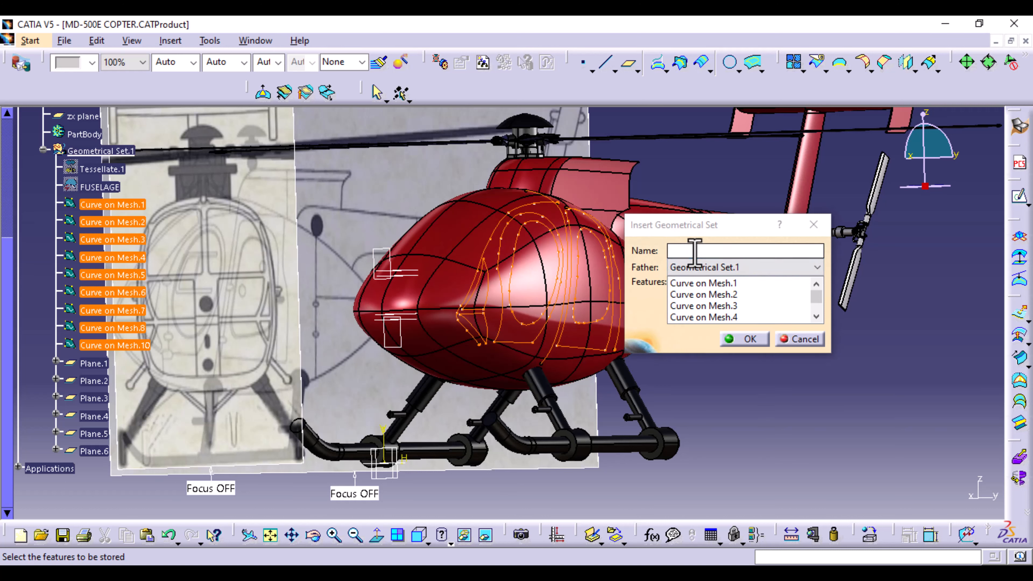
click(693, 251)
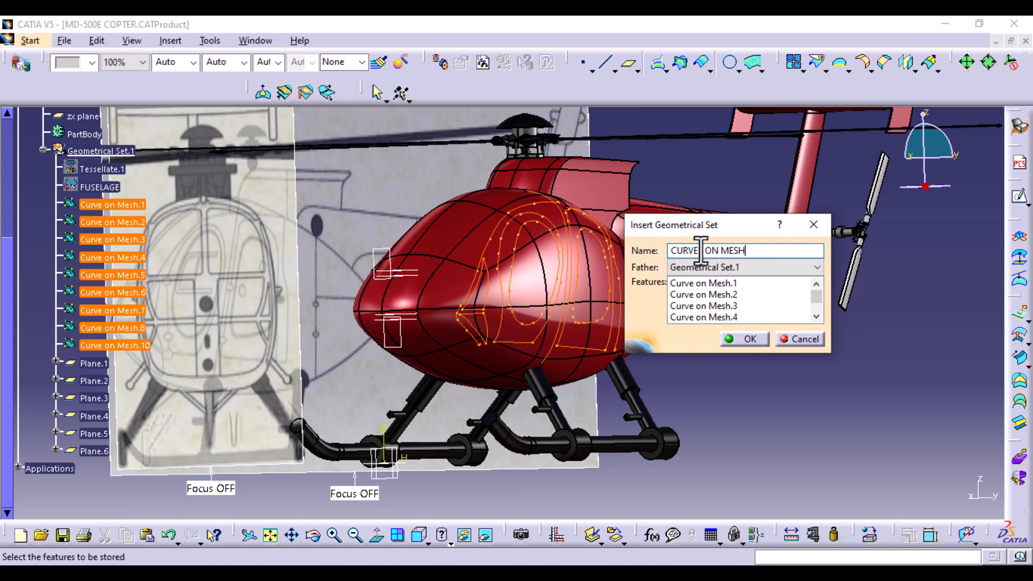
key(Return)
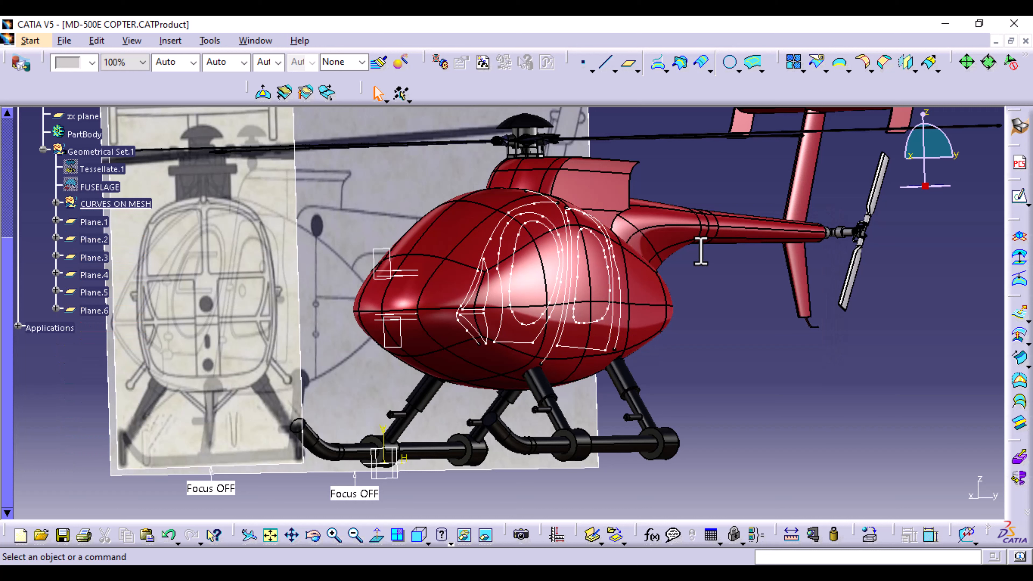
- Group Plane.1 through Plane.6 into a geometrical set named INTERSECTION PLANES inside Geometrical Set.1
click(93, 222)
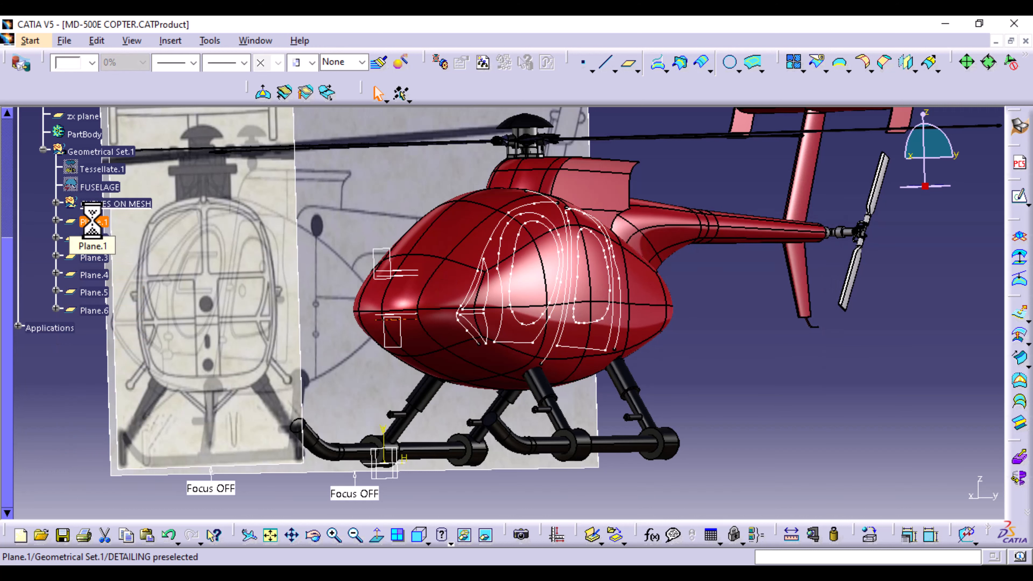
ctrl+click(93, 239)
ctrl+click(93, 257)
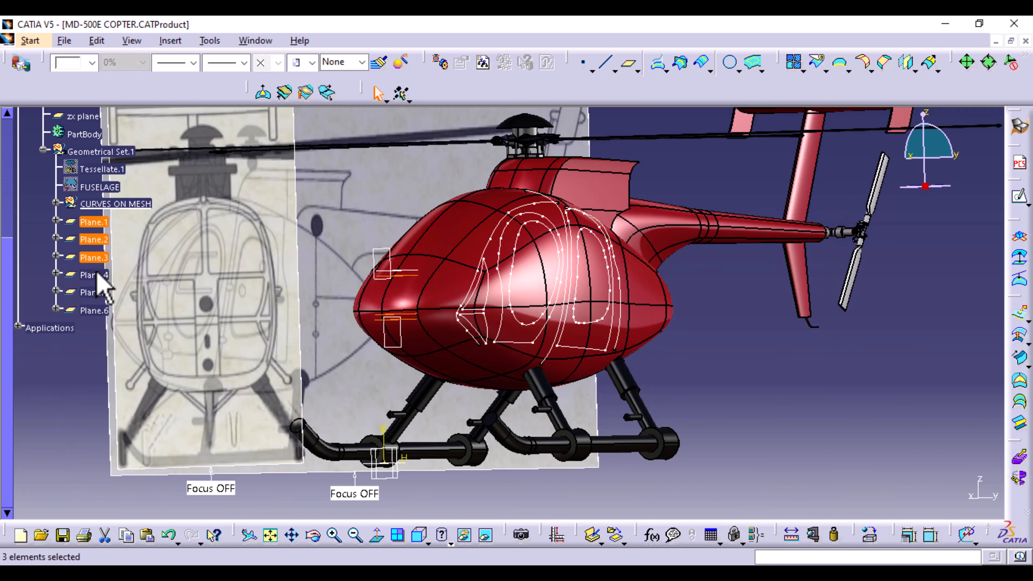
ctrl+click(97, 274)
ctrl+click(96, 292)
ctrl+click(96, 310)
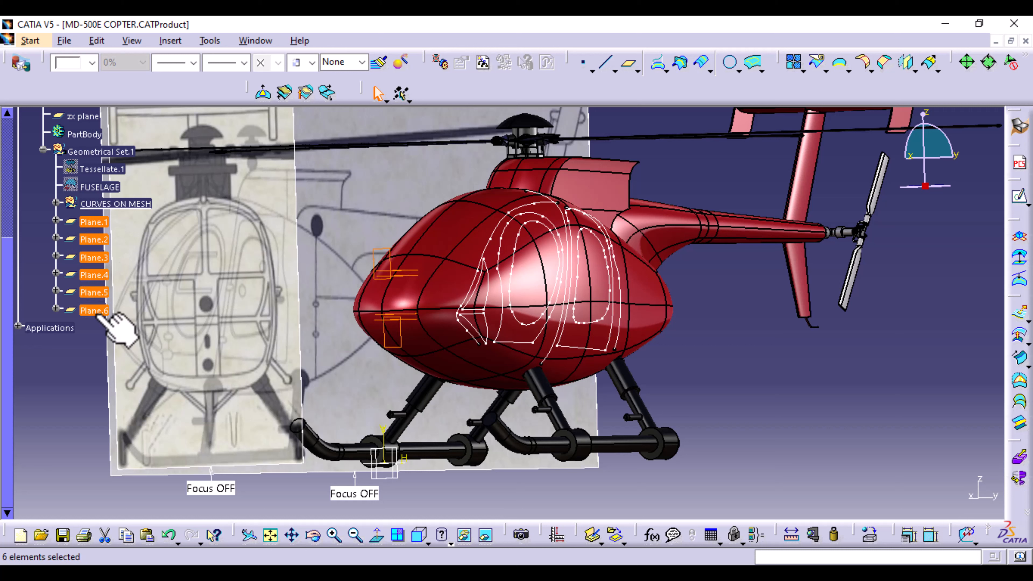
click(174, 43)
click(208, 97)
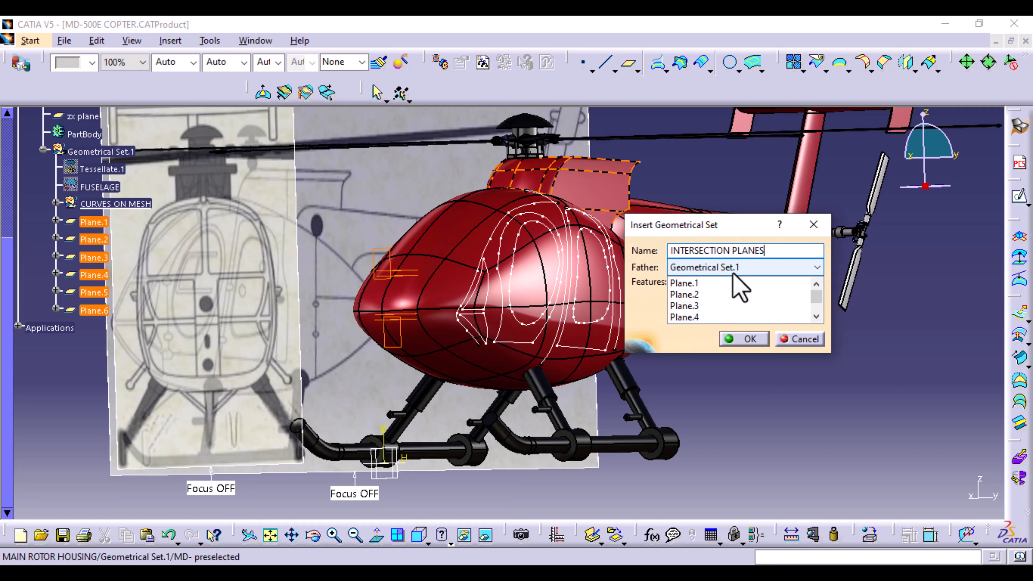
key(Return)
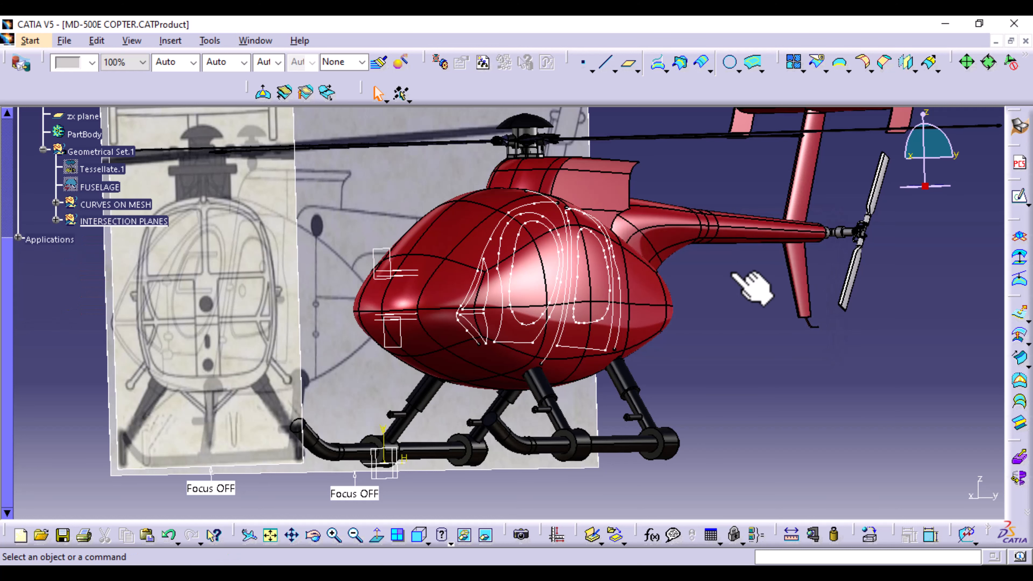
- Create an empty geometrical set named INTERSECTION CURVES inside Geometrical Set.1 and keep it as the in-work object
click(124, 151)
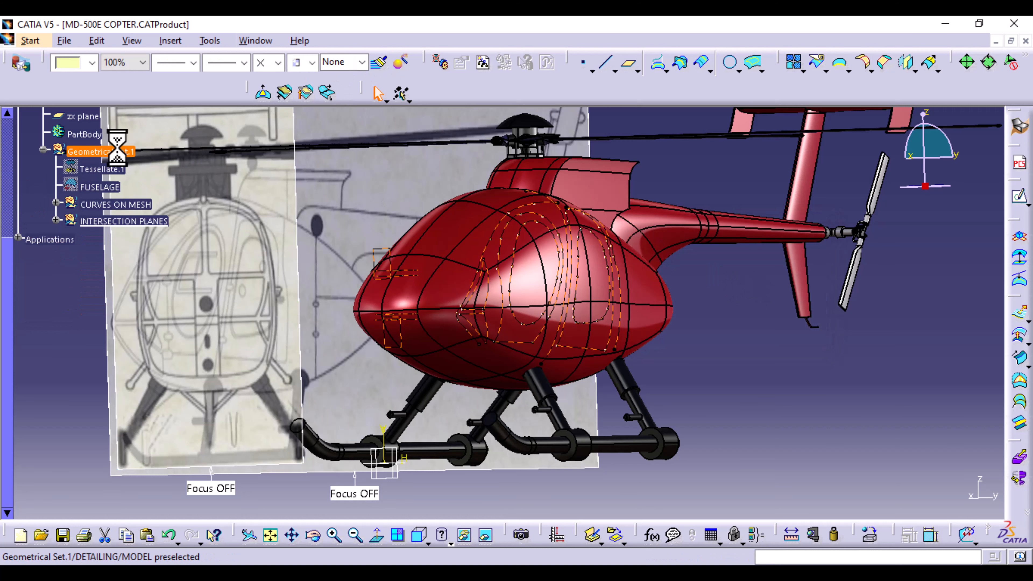
click(170, 40)
click(198, 97)
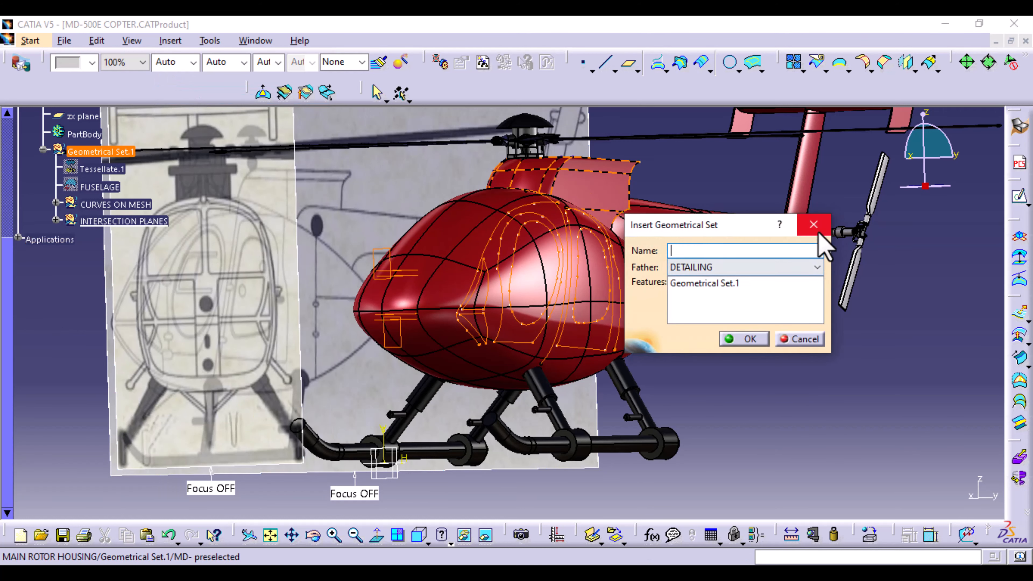
click(818, 268)
click(816, 267)
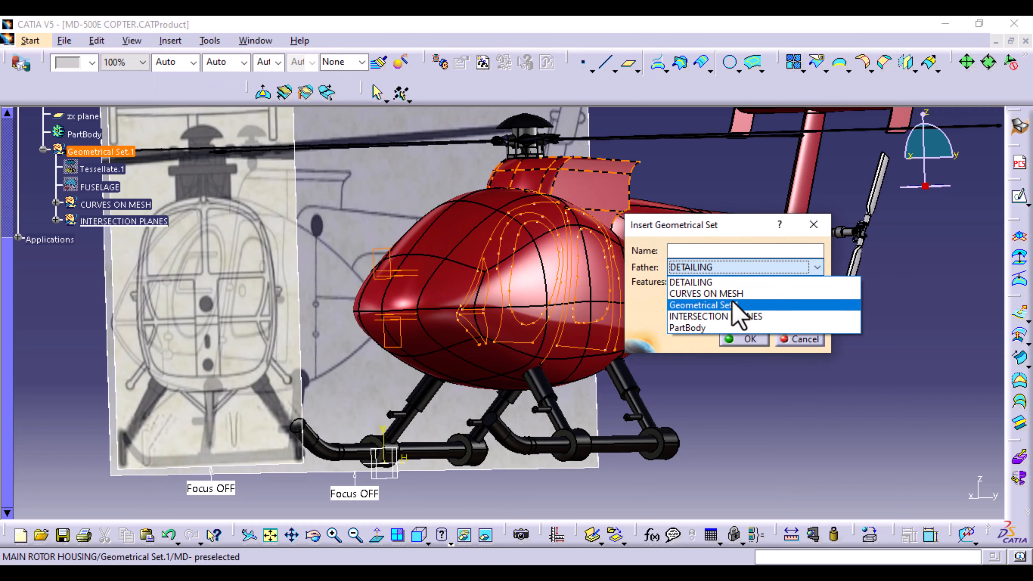
click(718, 306)
click(707, 251)
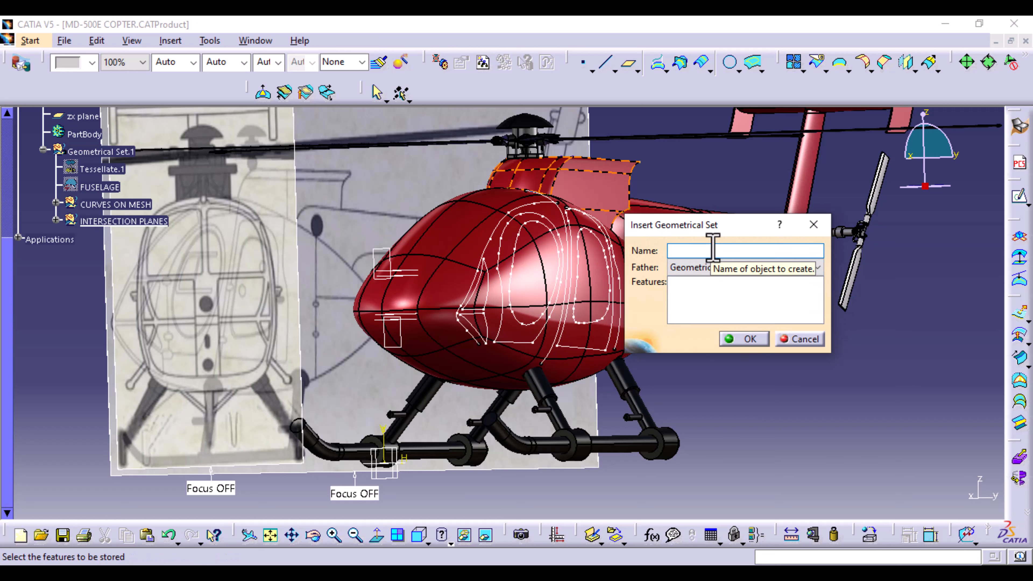
text(INTERSECTION CURVES)
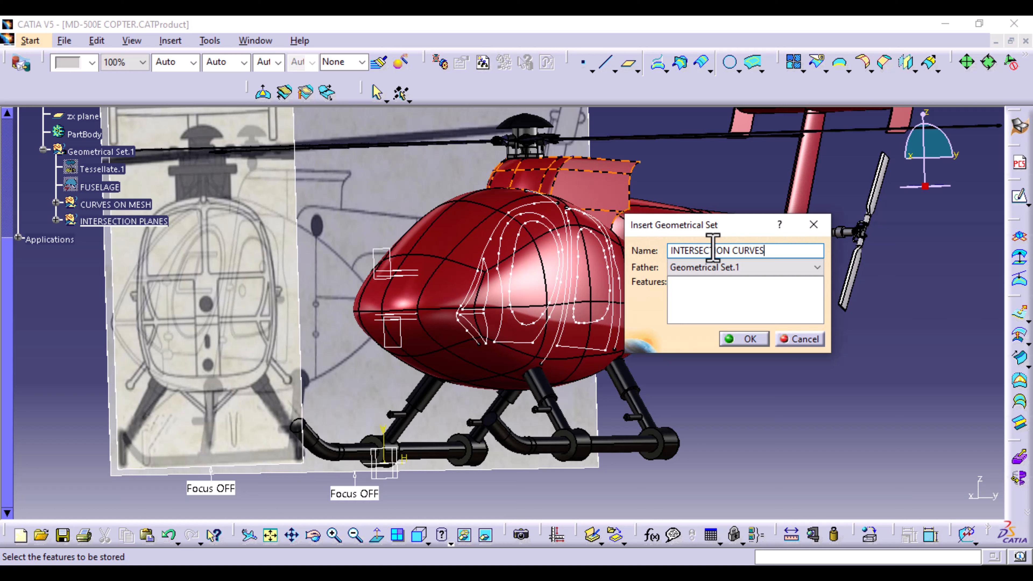
click(766, 342)
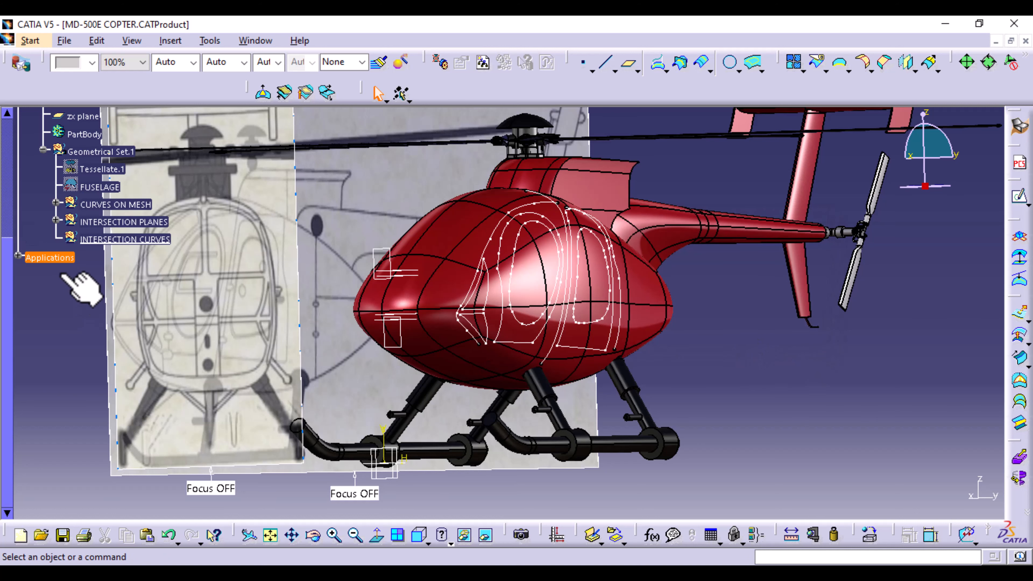
right_click(122, 241)
click(163, 346)
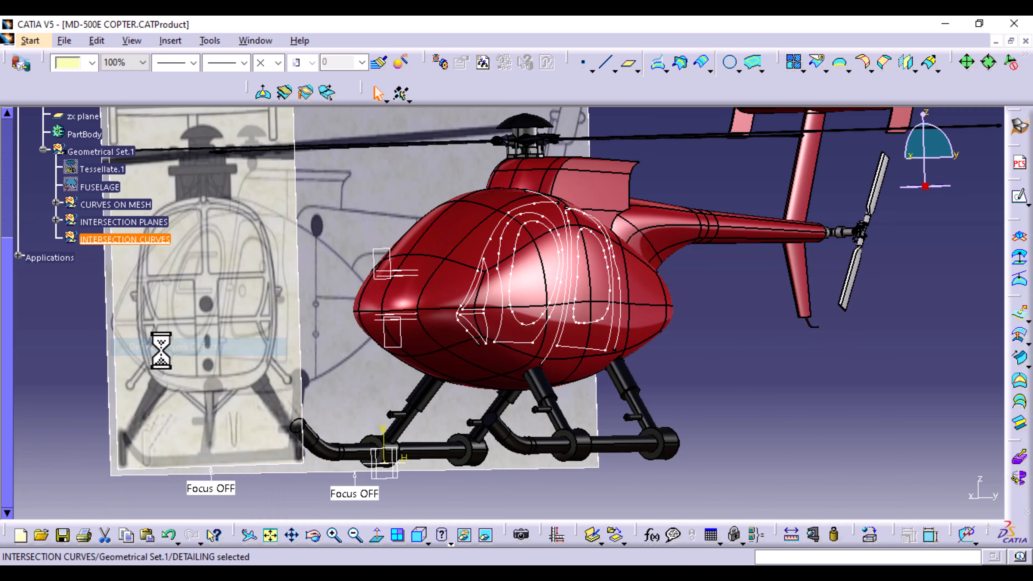
- Intersect Plane.1 and Plane.2 each with the FUSELAGE surface to create the lower pair of horizontal frame curves
middle_drag(691, 369, 733, 346)
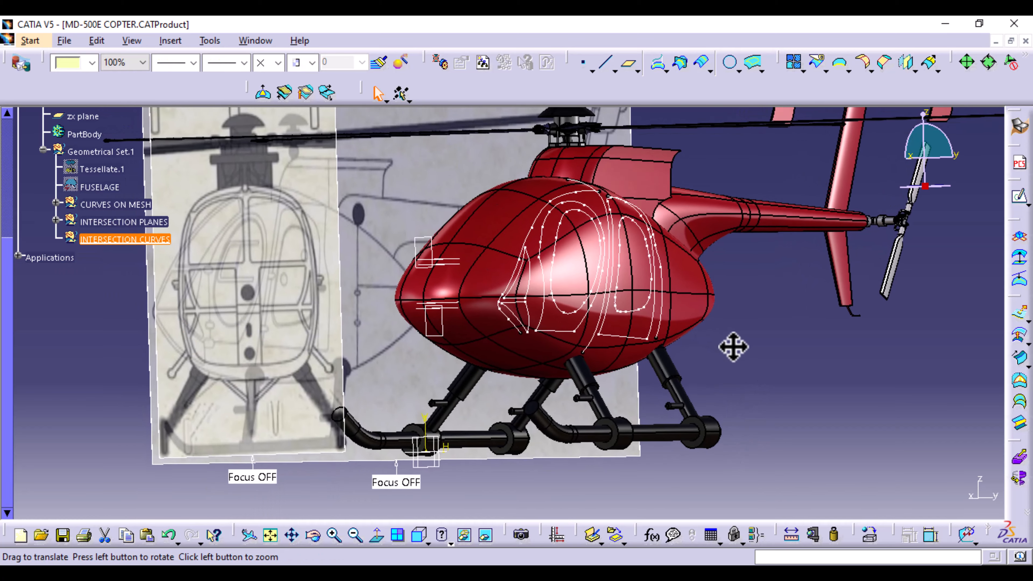
middle_drag(708, 422, 683, 368)
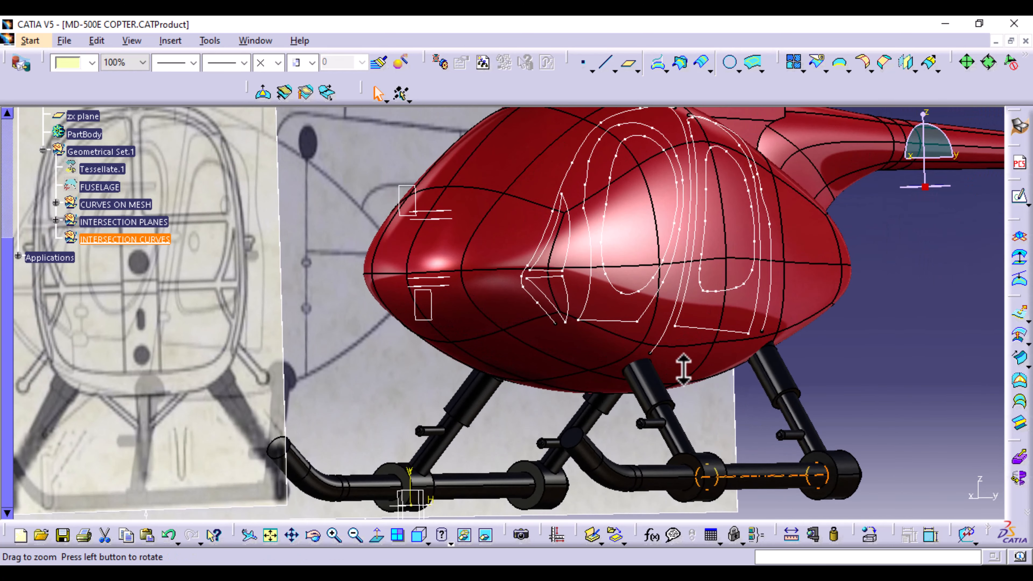
click(683, 65)
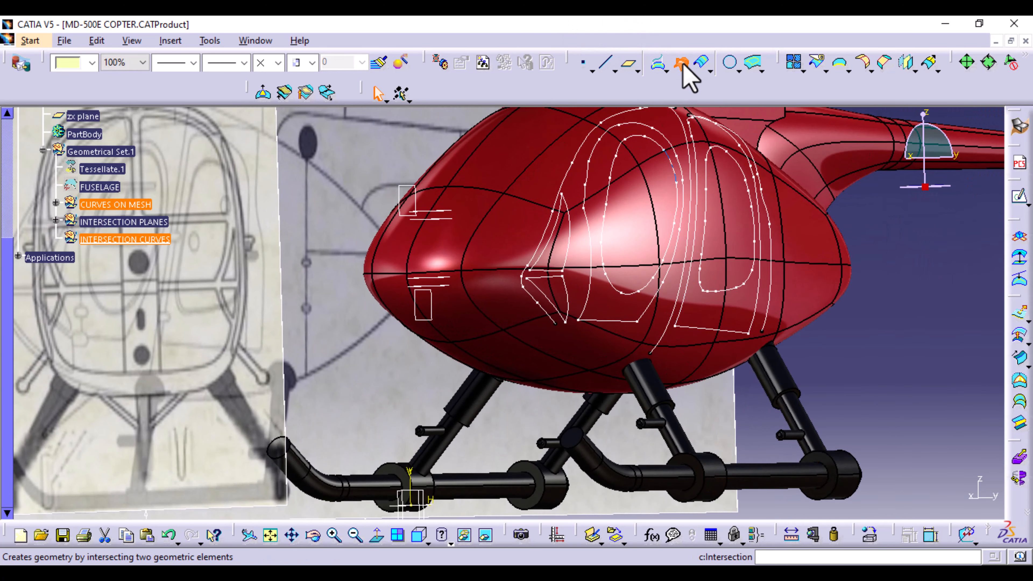
click(684, 65)
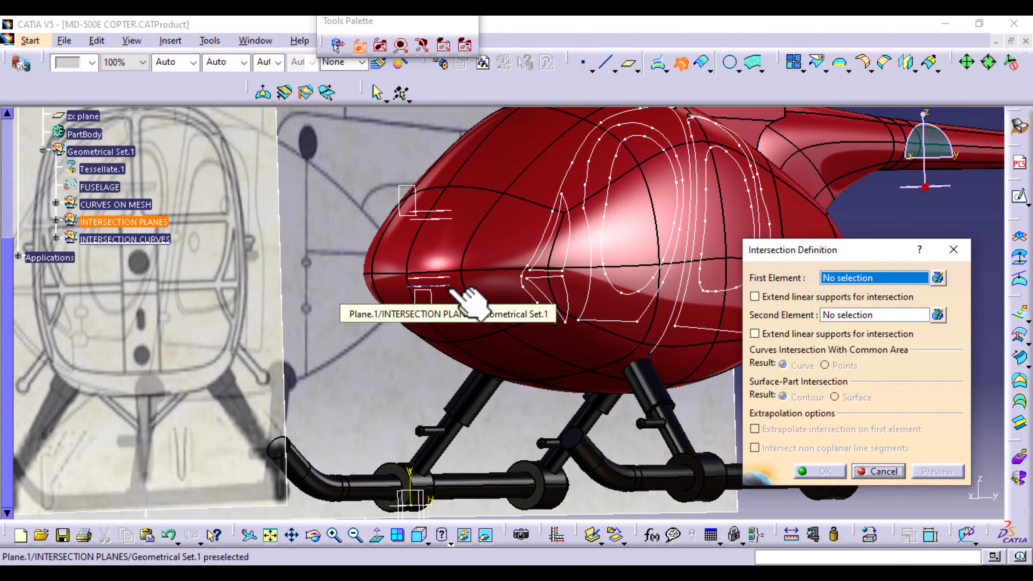
click(451, 289)
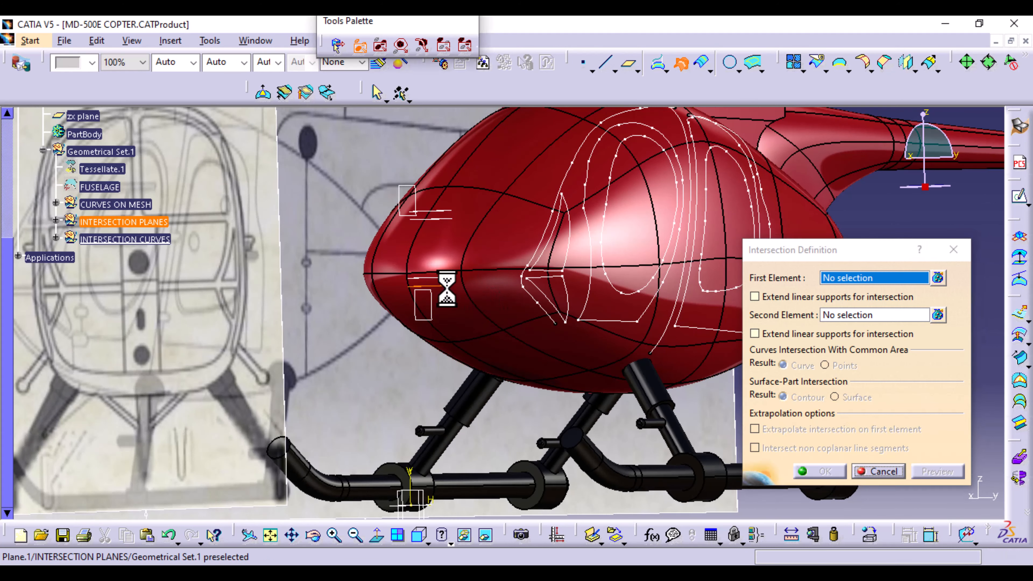
click(496, 300)
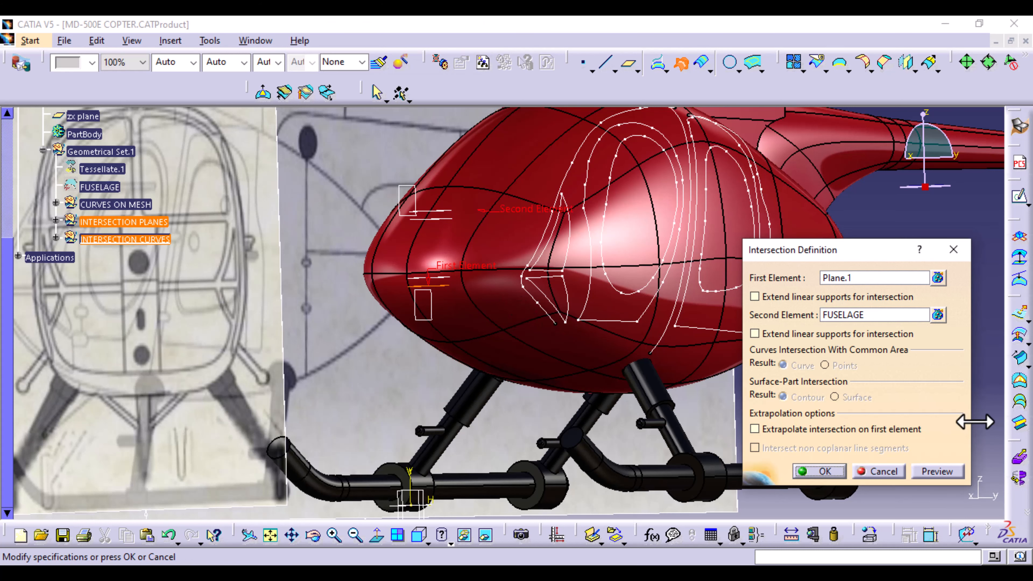
click(939, 472)
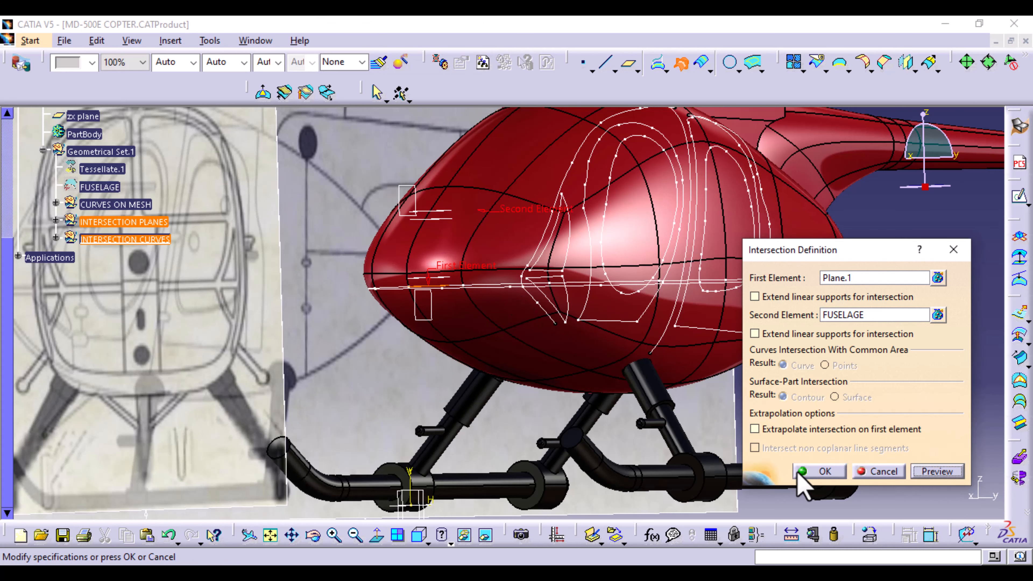
click(825, 472)
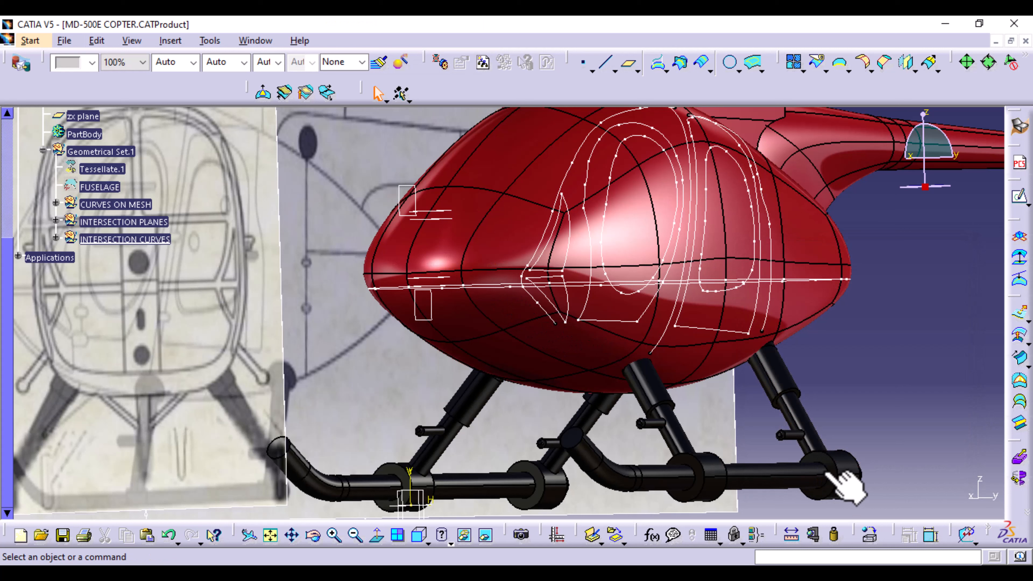
click(681, 63)
click(443, 273)
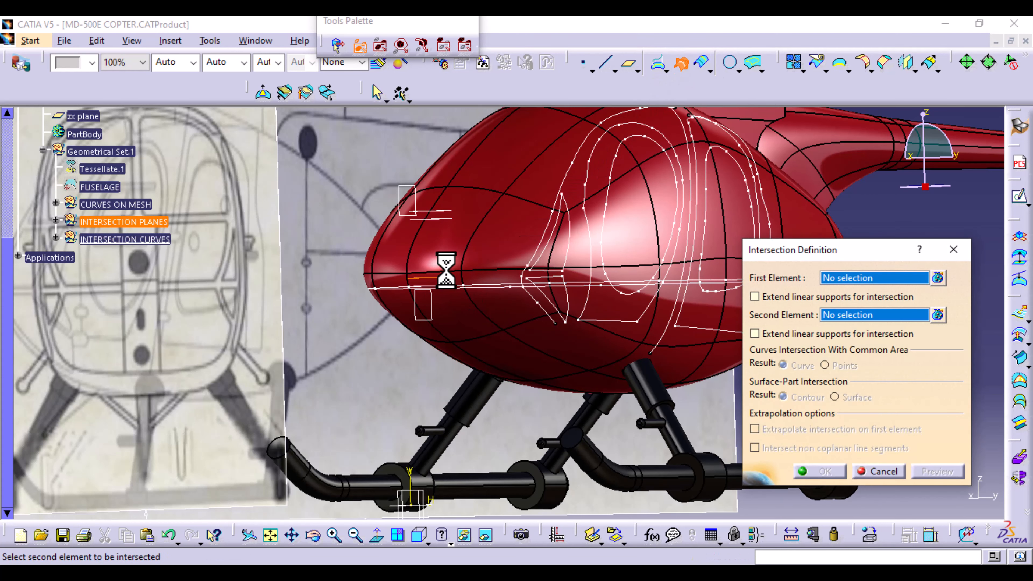
click(528, 246)
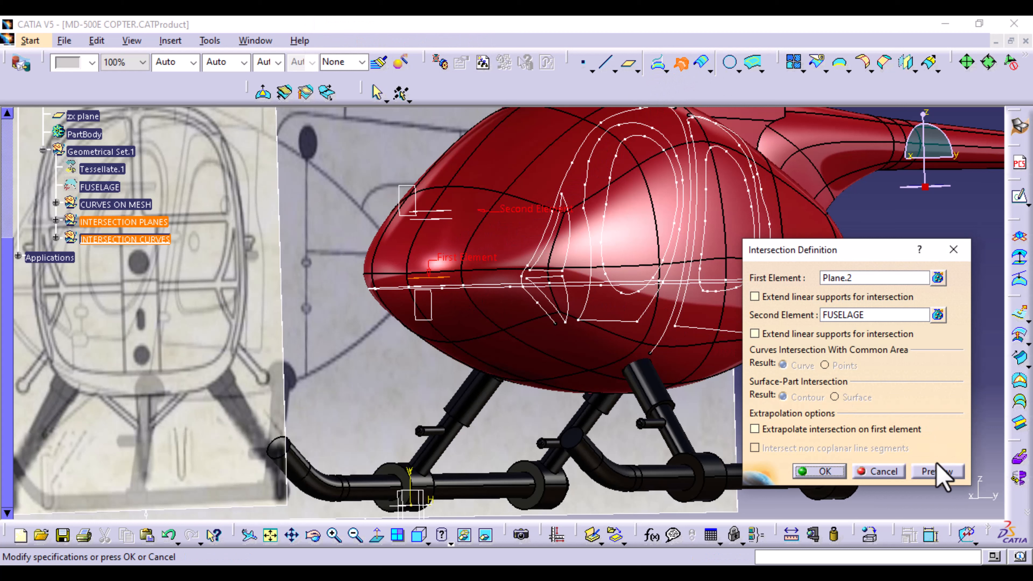
click(825, 471)
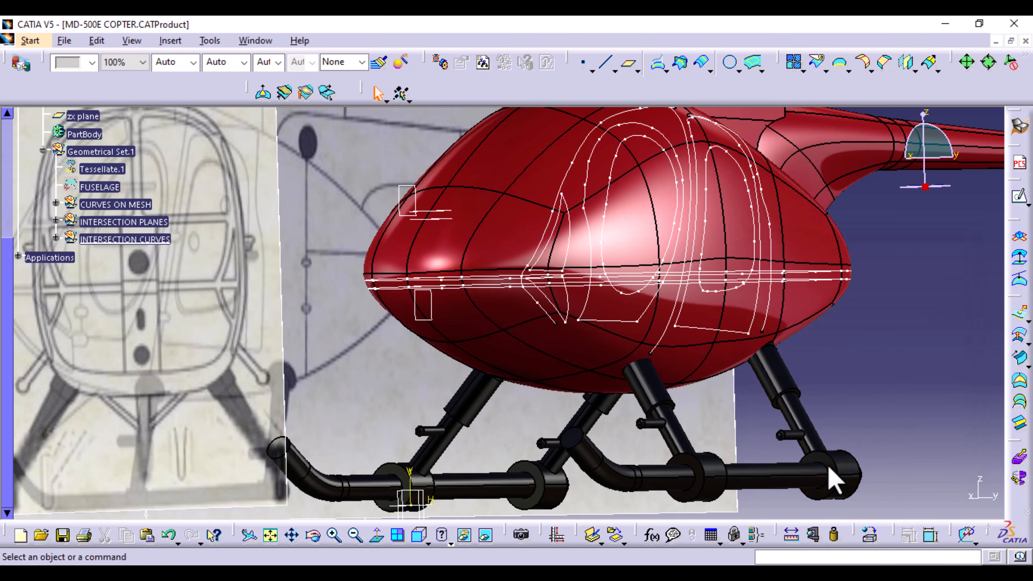
- Intersect Plane.3 and Plane.4 each with the FUSELAGE surface to create the upper pair of horizontal frame curves
click(680, 63)
click(448, 220)
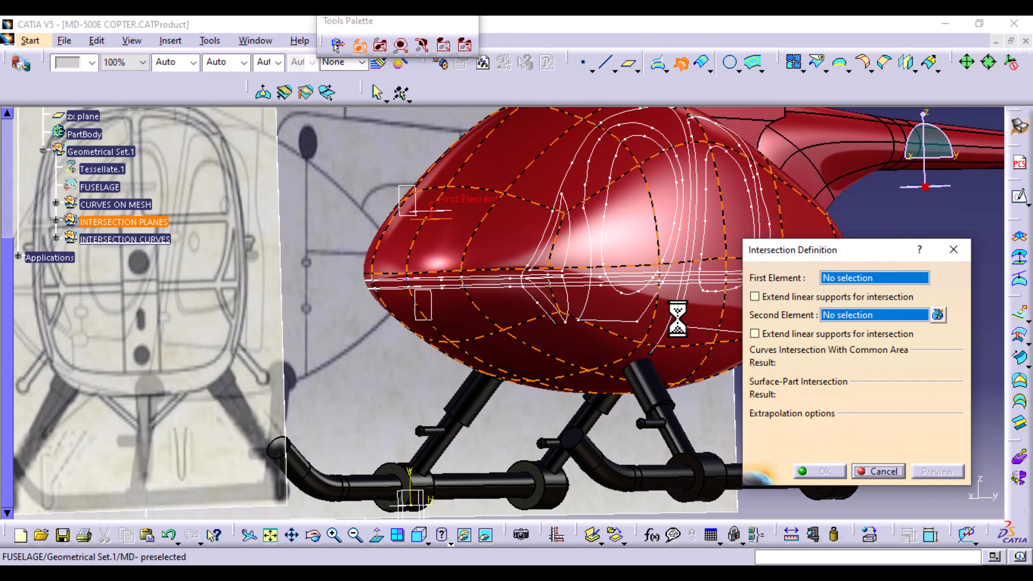
click(525, 248)
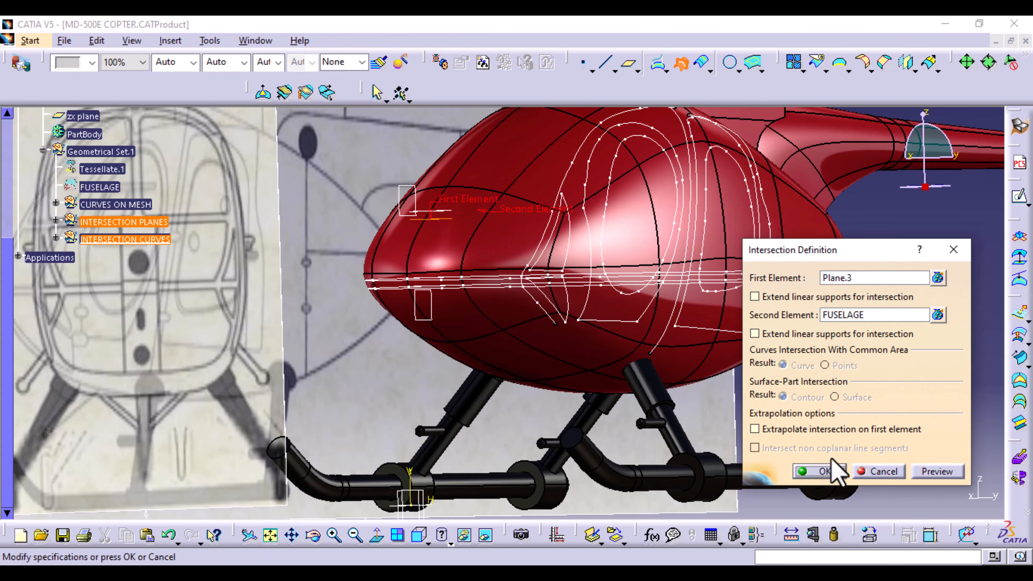
click(825, 472)
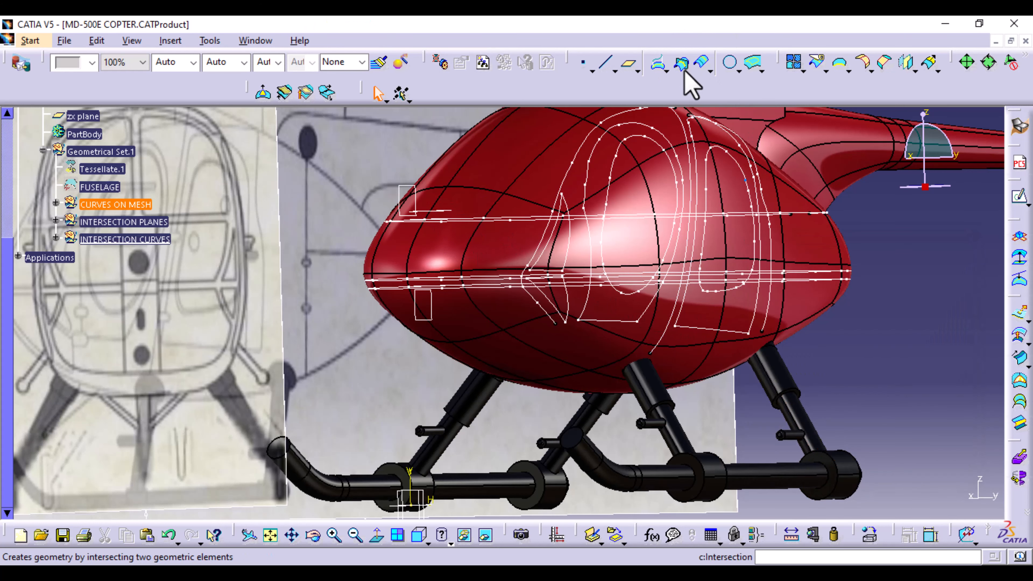
click(701, 62)
click(438, 203)
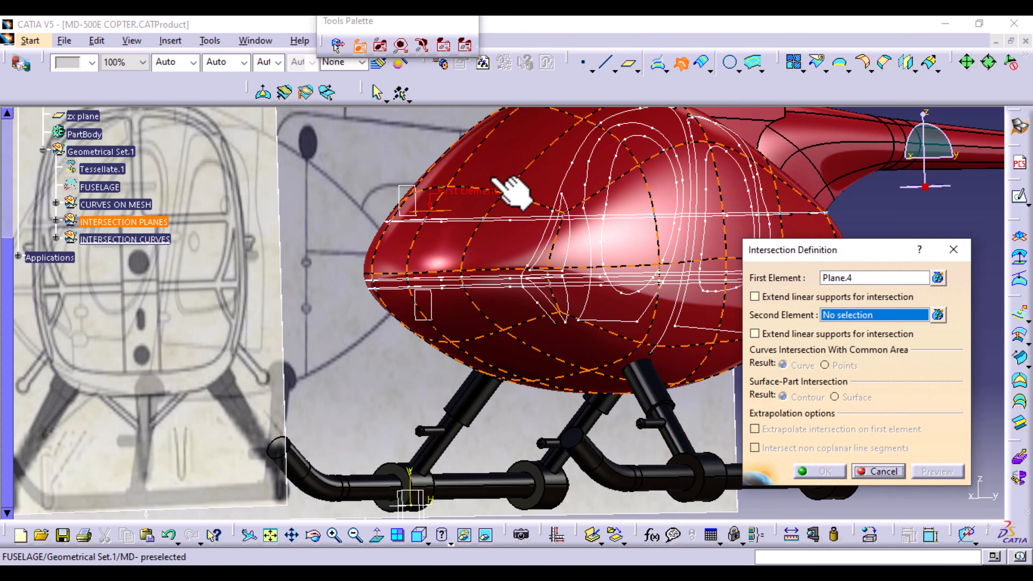
click(552, 216)
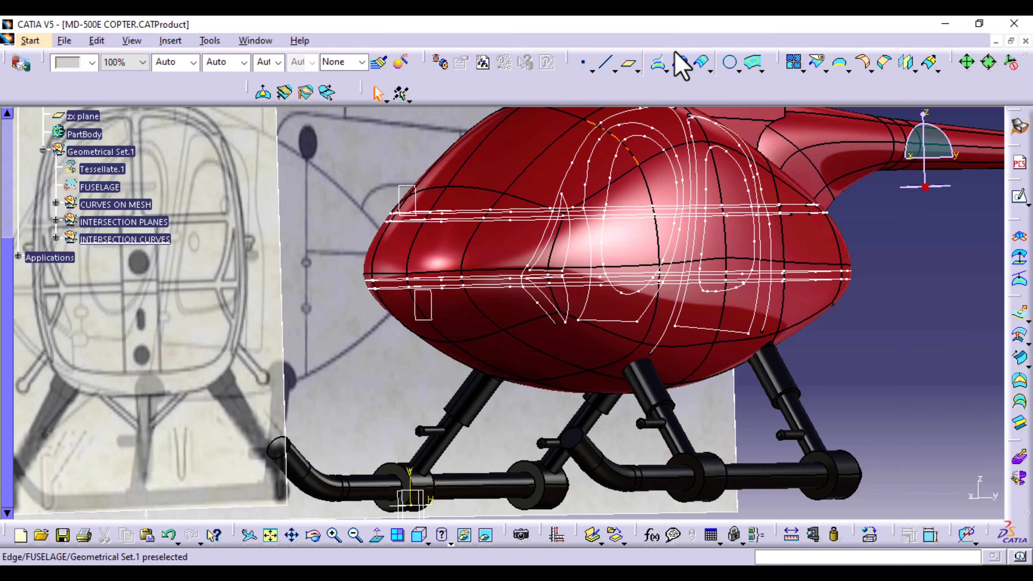
- Intersect Plane.5 and Plane.6 each with the FUSELAGE surface to create the vertical frame curves on the nose
click(682, 64)
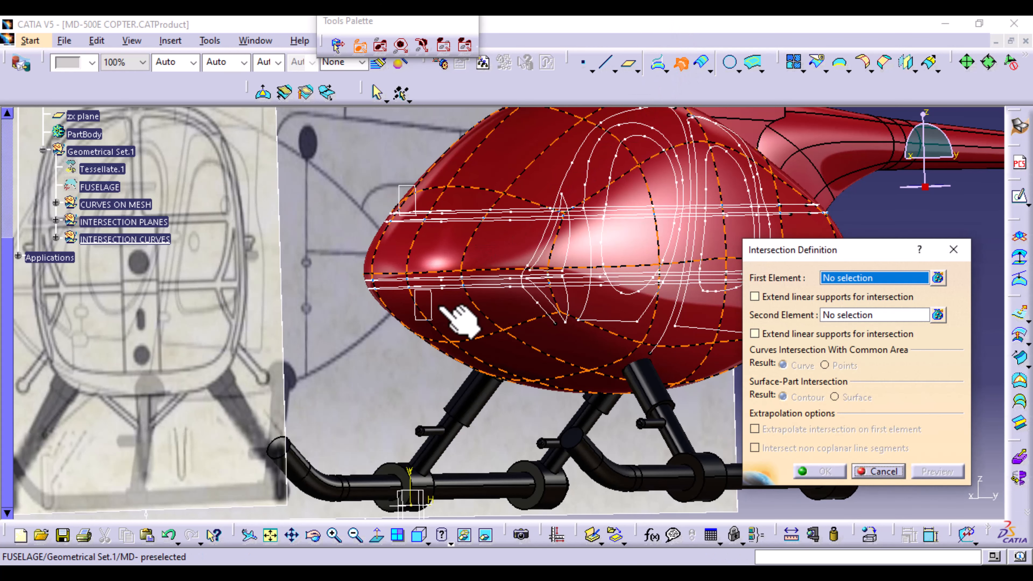
click(401, 195)
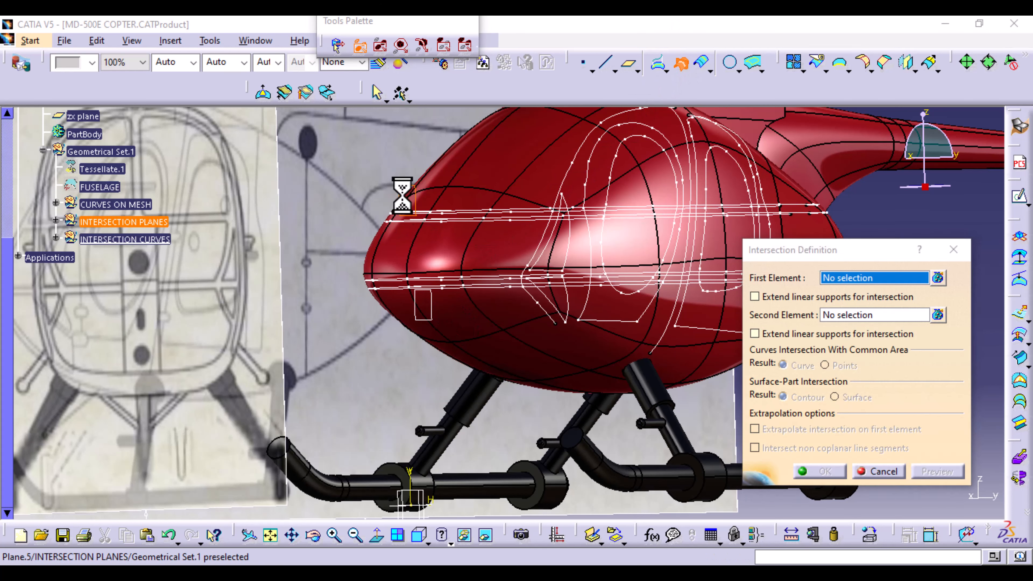
click(475, 171)
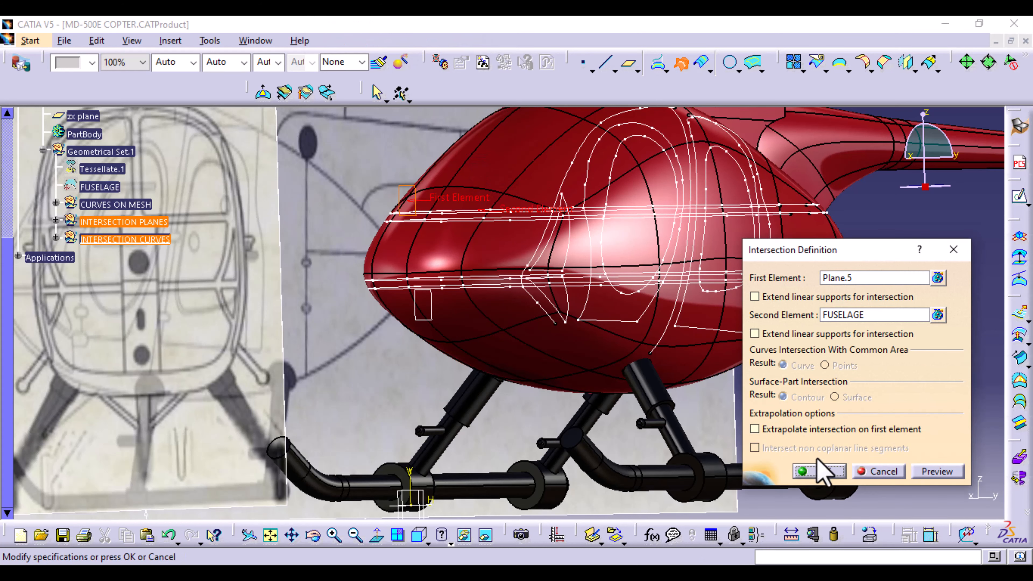
click(819, 471)
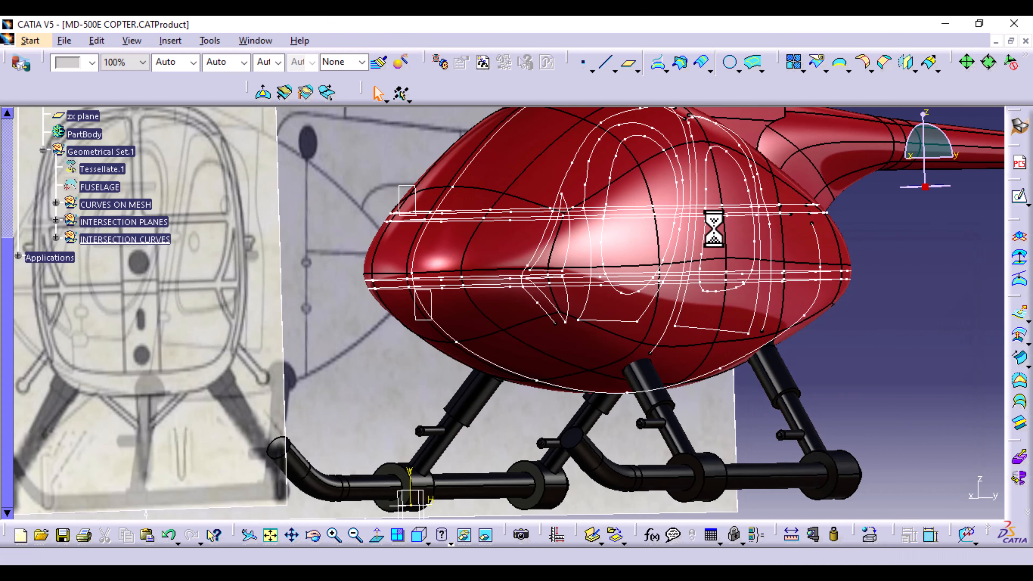
click(681, 64)
click(419, 309)
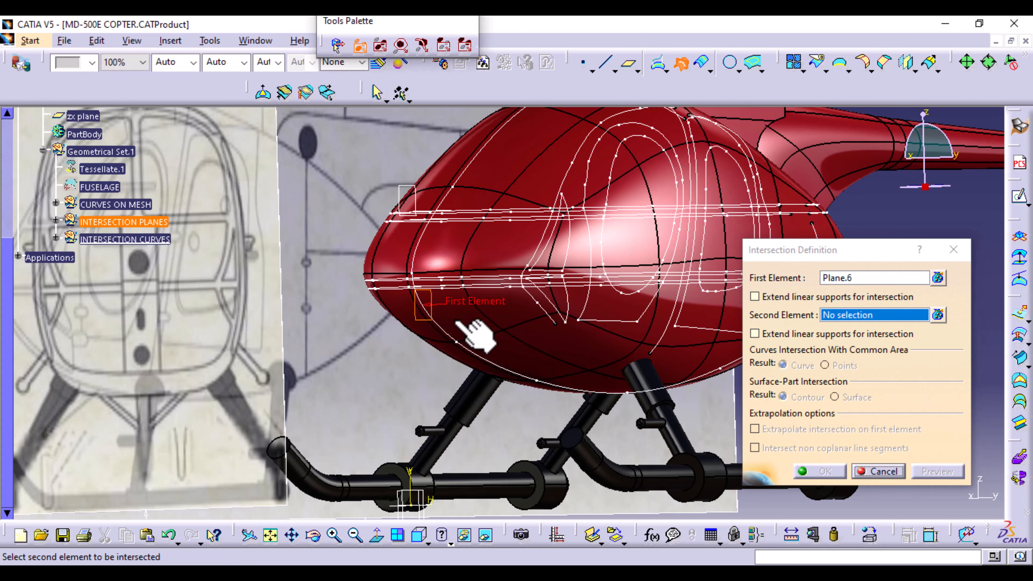
click(477, 336)
click(826, 472)
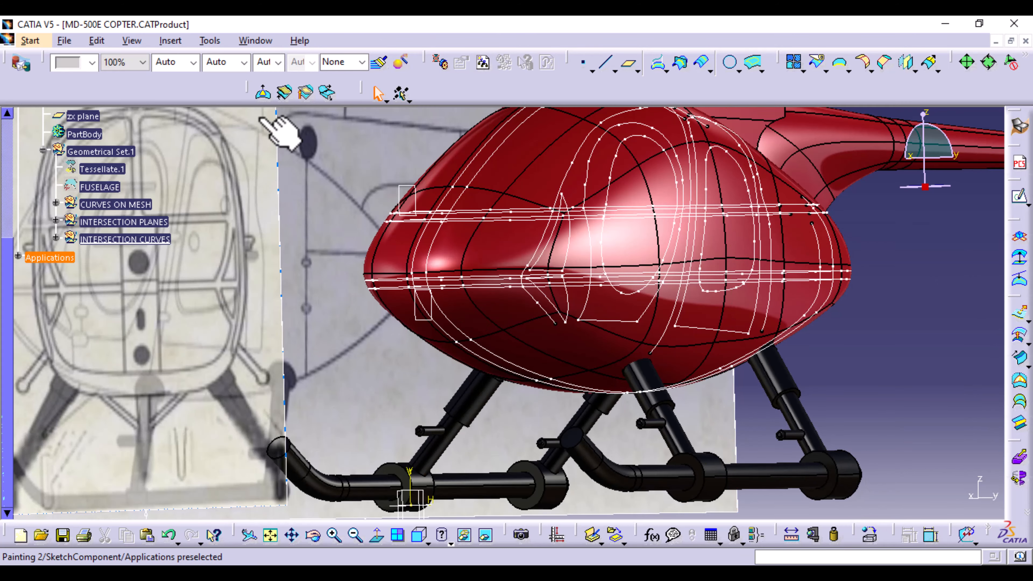
- Compare the intersection curves on the nose with the frame lines of the front blueprint in front and oblique views
click(418, 535)
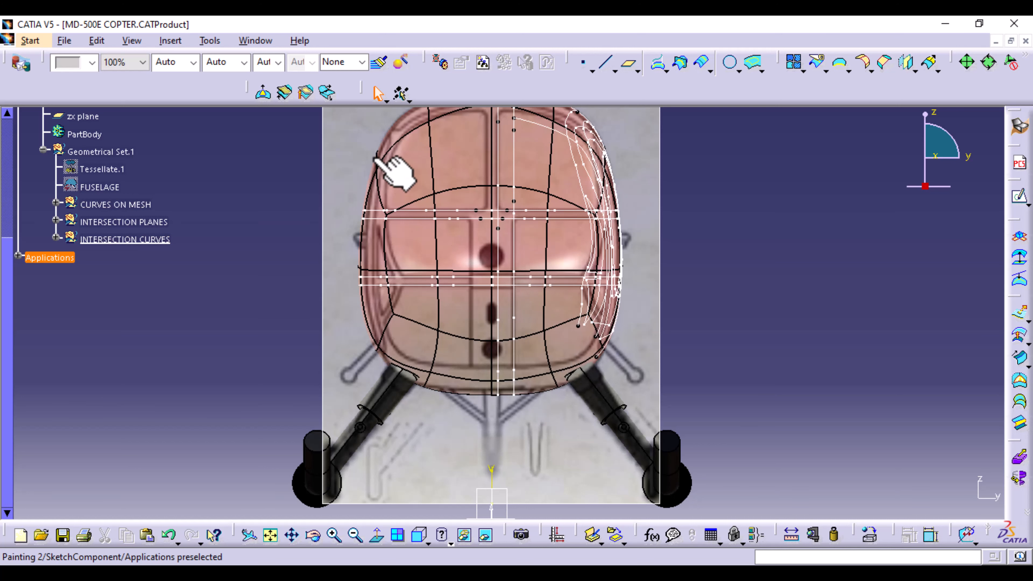
middle_drag(473, 214, 394, 330)
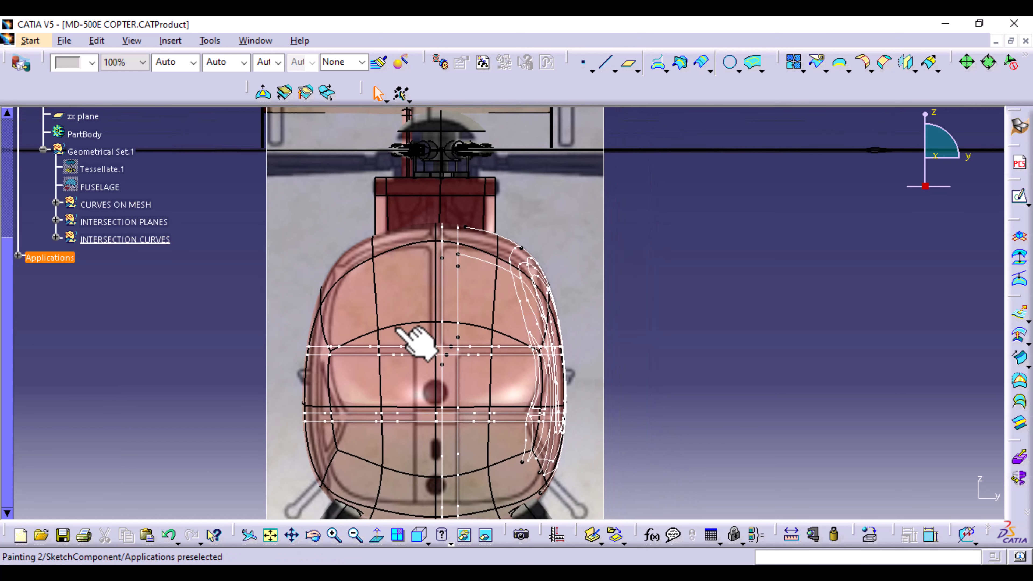
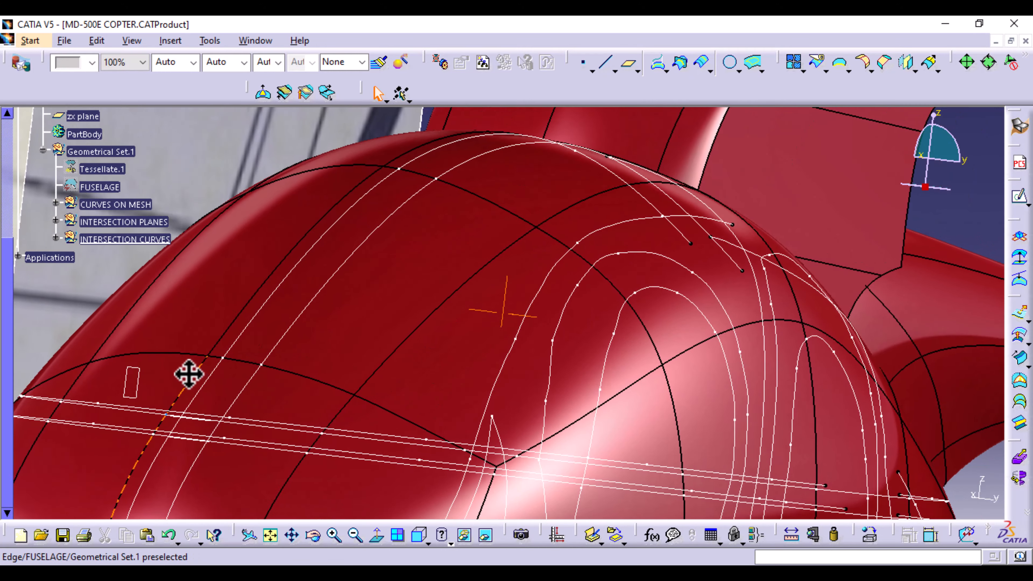
middle_drag(410, 361, 327, 311)
middle_drag(359, 271, 414, 427)
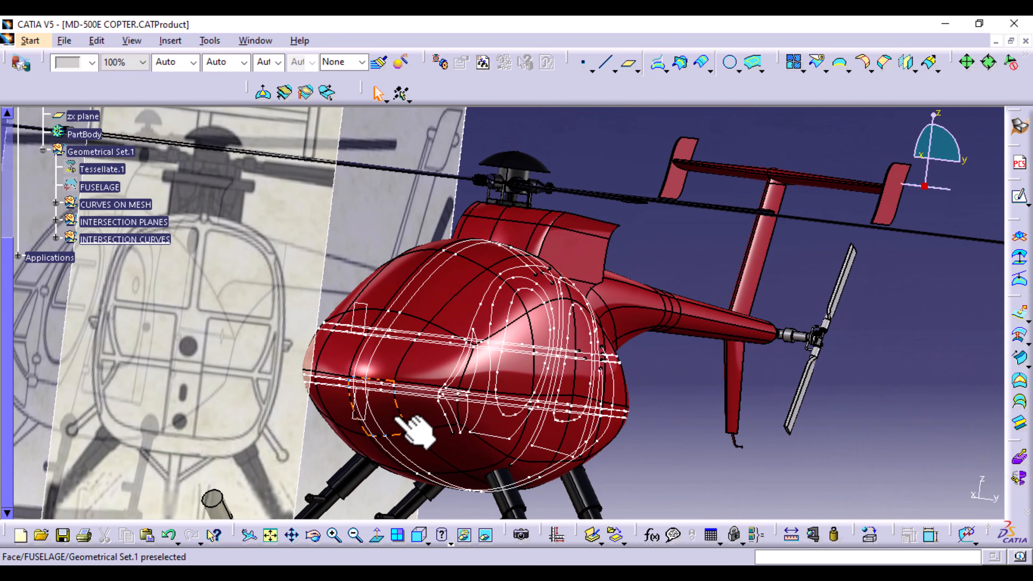
click(419, 537)
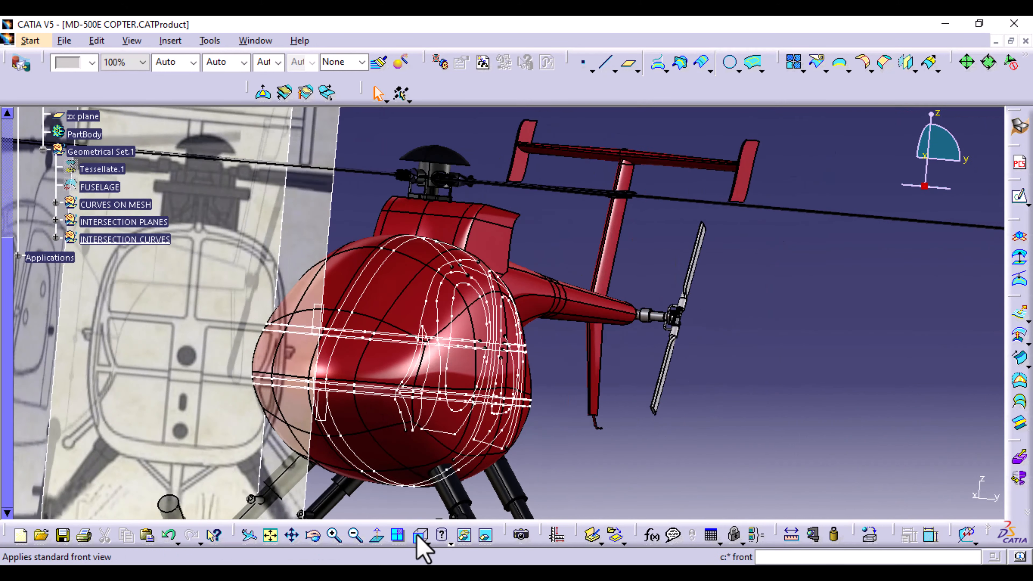
middle_click(522, 366)
middle_drag(518, 368, 606, 336)
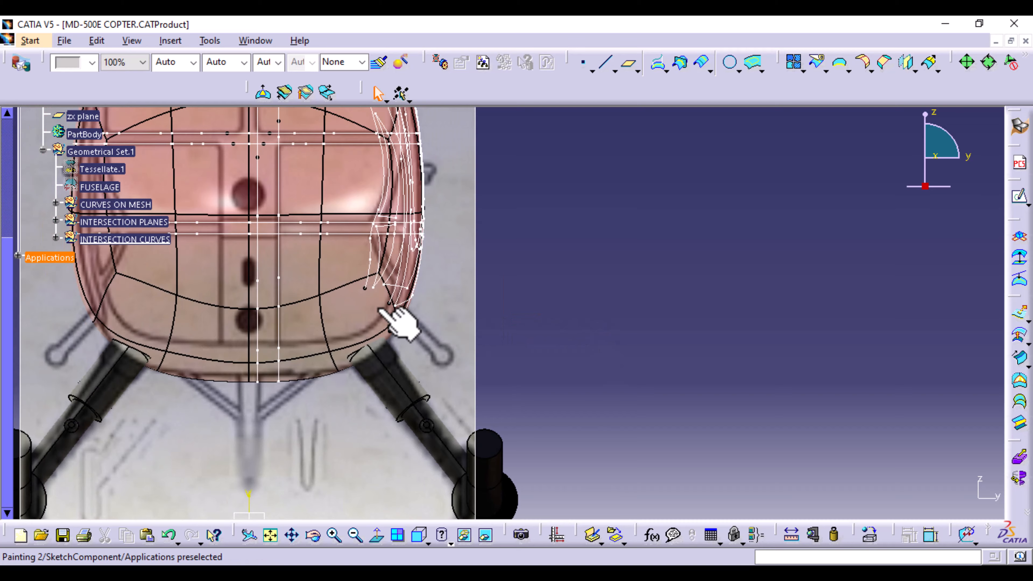
- Inspect the lower ends of the window and door curves against the blueprints in front, oblique and side views
double_click(390, 305)
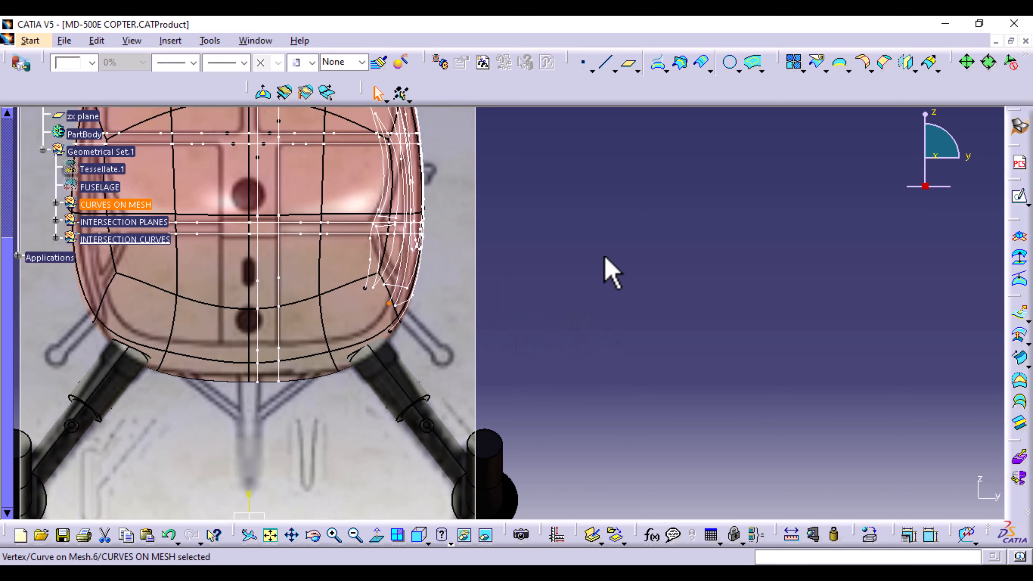
middle_drag(604, 260, 3, 428)
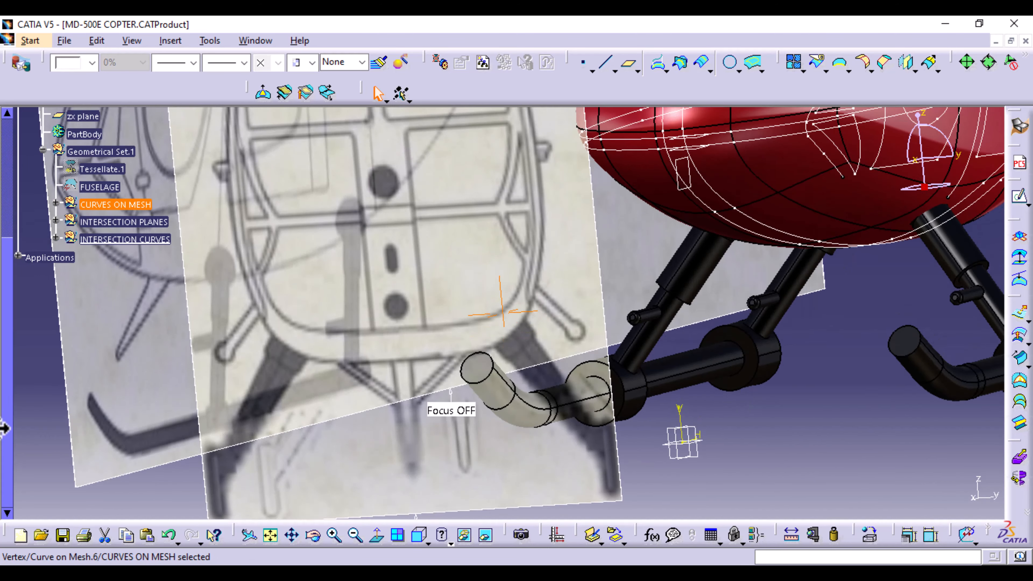
middle_drag(826, 396, 451, 500)
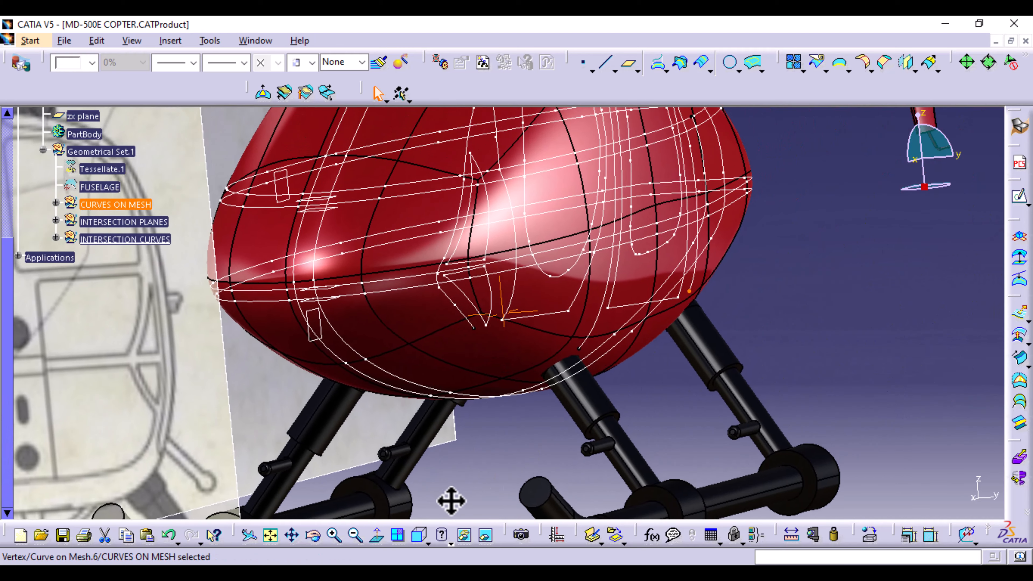
mouse_move(692, 346)
middle_down()
mouse_move(679, 365)
mouse_move(659, 347)
middle_up()
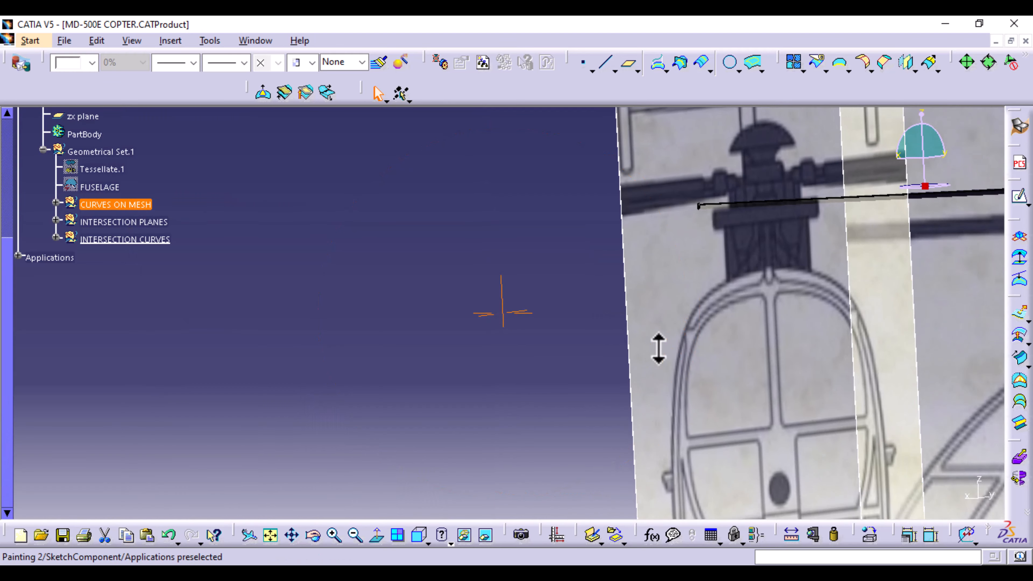
click(423, 536)
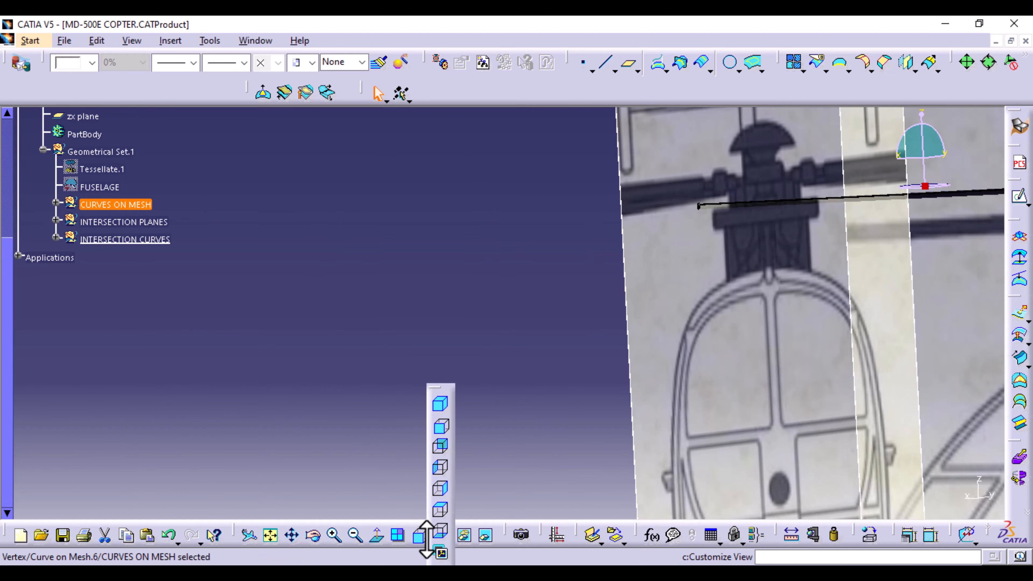
click(441, 489)
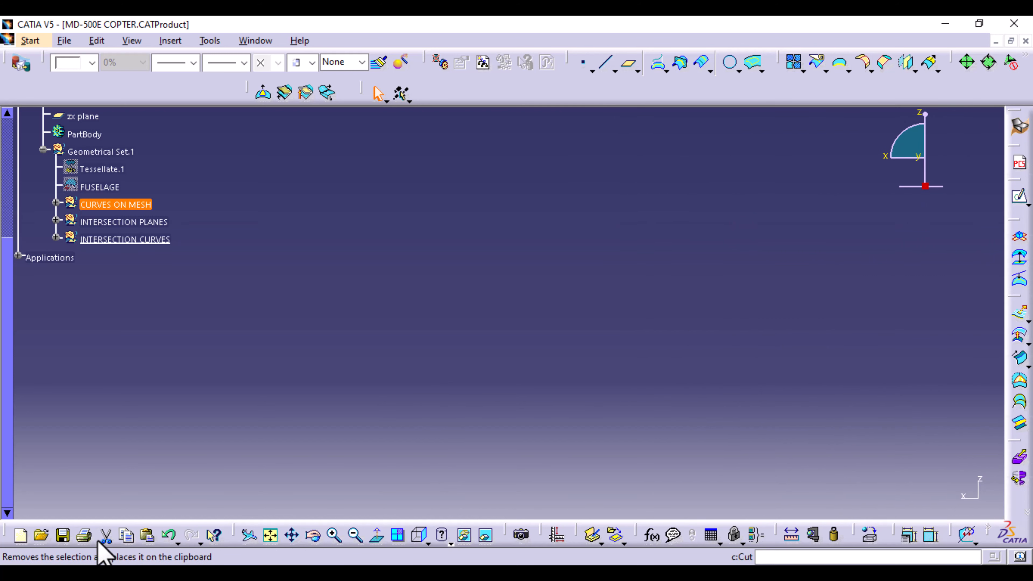
click(271, 536)
middle_drag(481, 451, 714, 408)
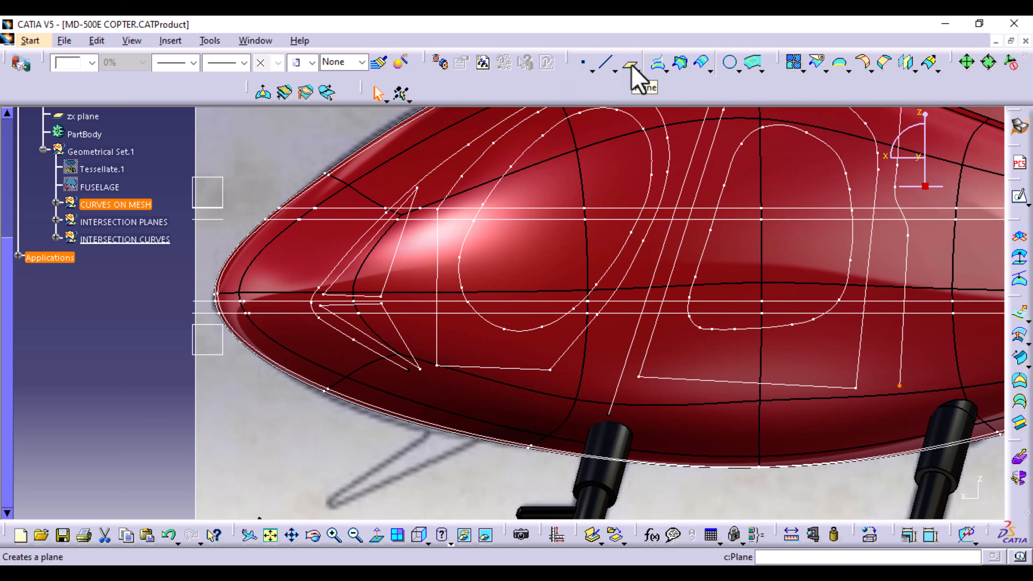
- Make the INTERSECTION PLANES set the work object for a new reference plane
right_click(126, 223)
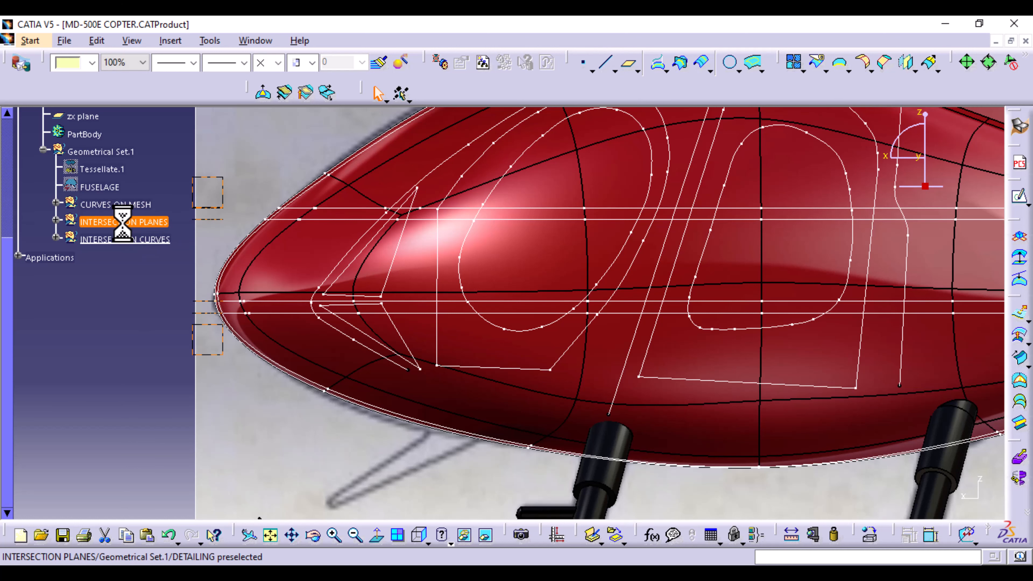
click(198, 332)
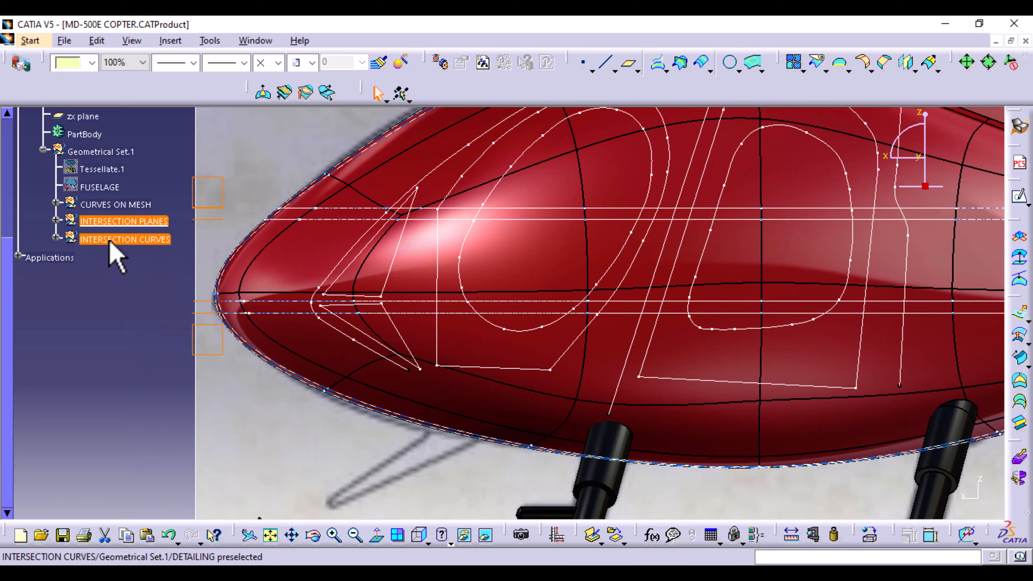
click(630, 73)
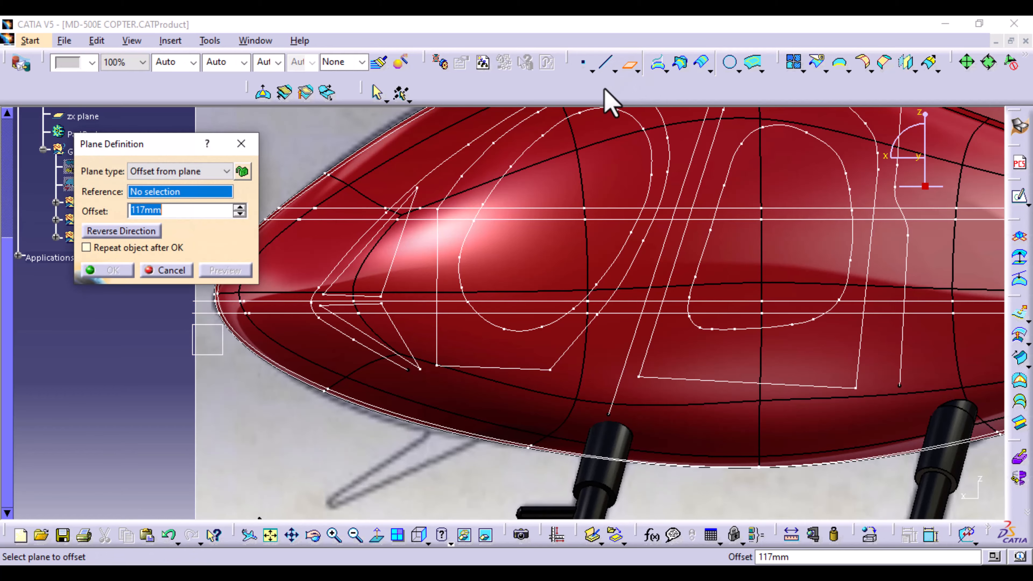
- Examine the nose curves in side, front and oblique views to locate the lower end point of the small nose window outline
middle_drag(334, 253, 509, 333)
click(423, 536)
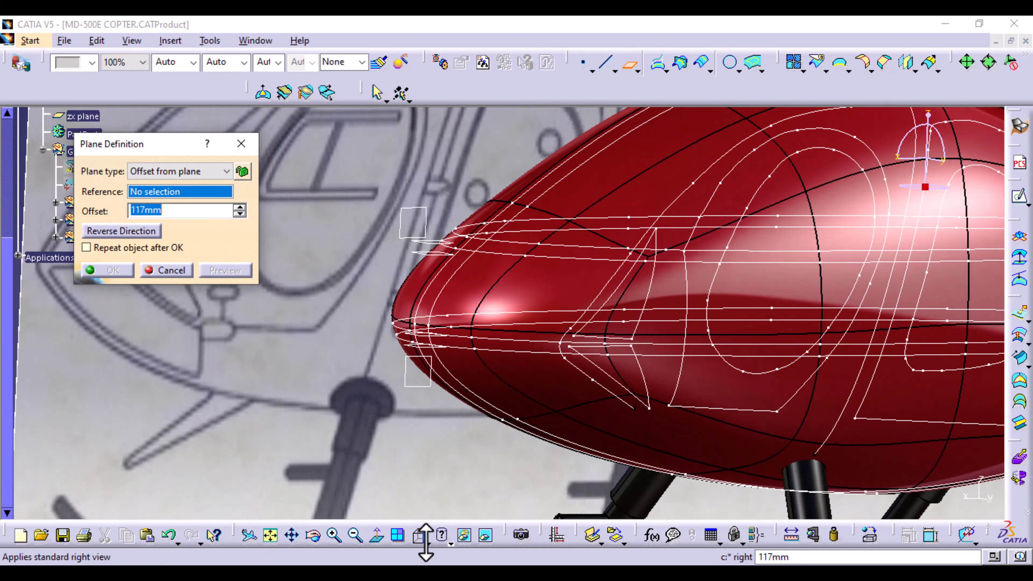
click(440, 445)
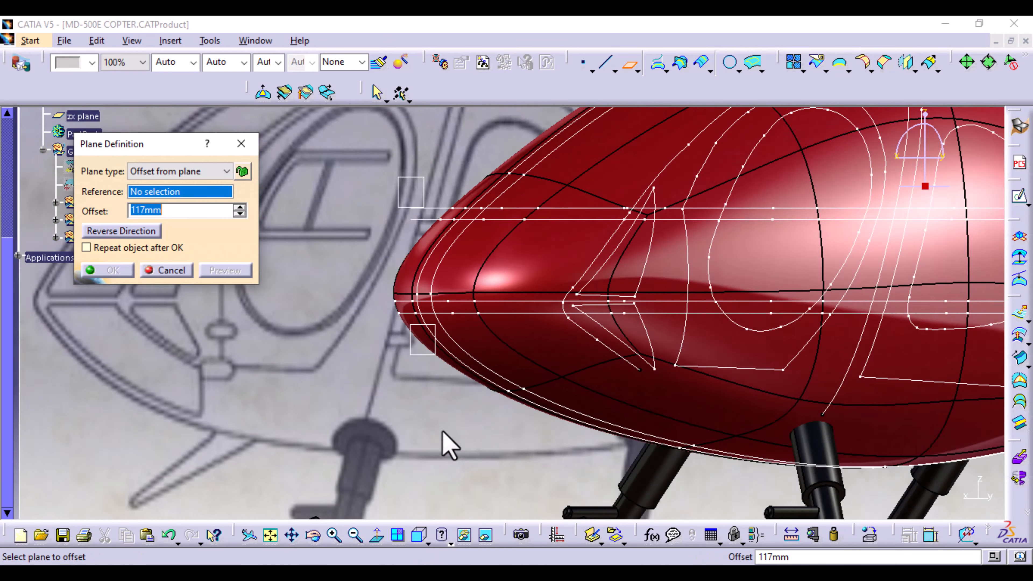
middle_drag(599, 397, 191, 336)
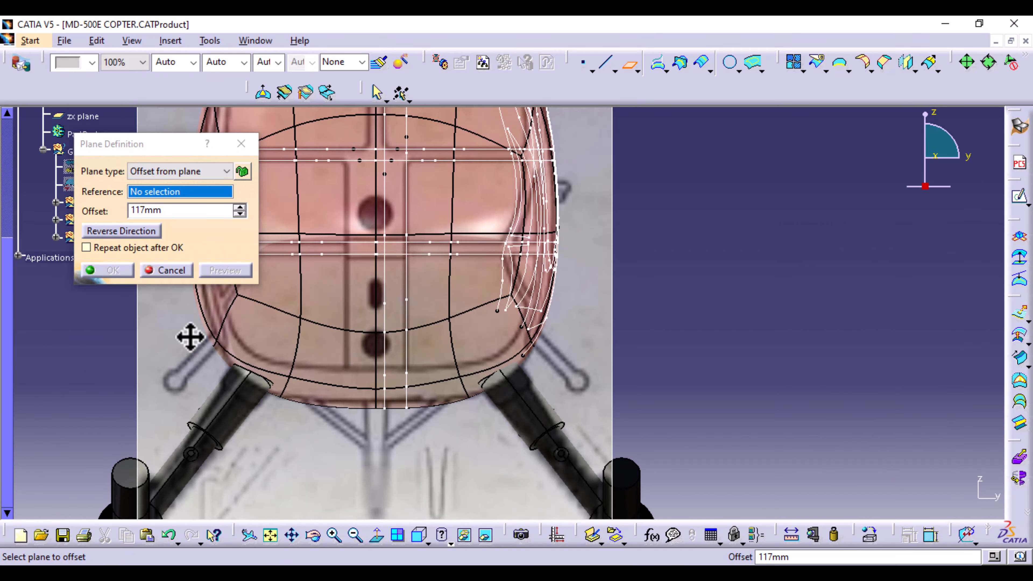
middle_drag(660, 419, 686, 342)
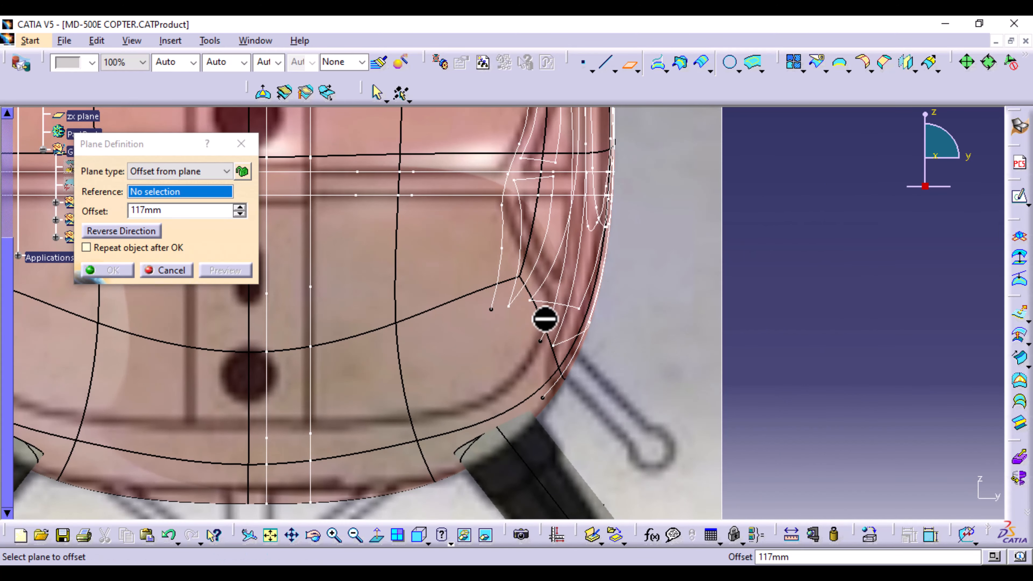
click(561, 287)
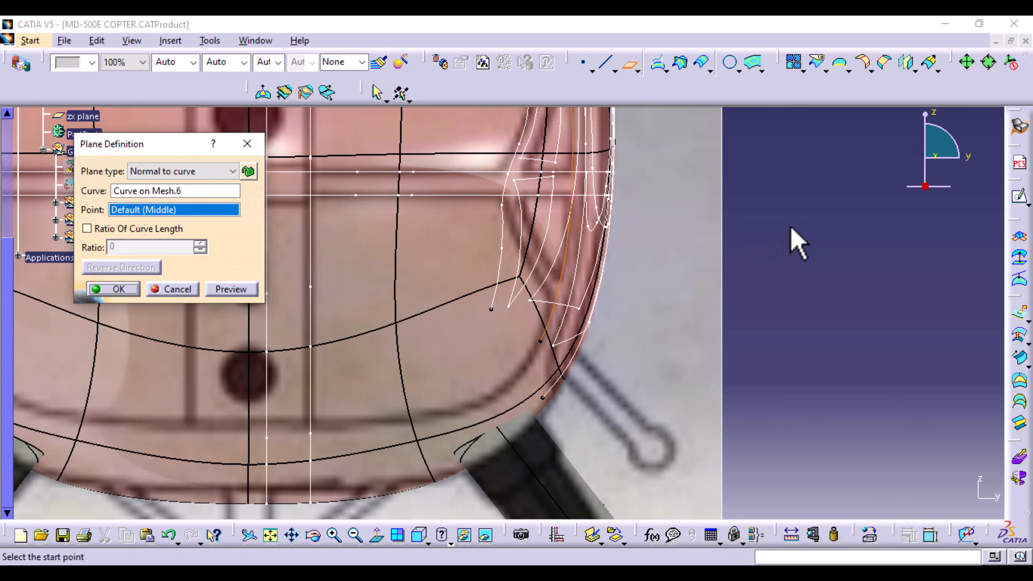
middle_drag(797, 244, 668, 366)
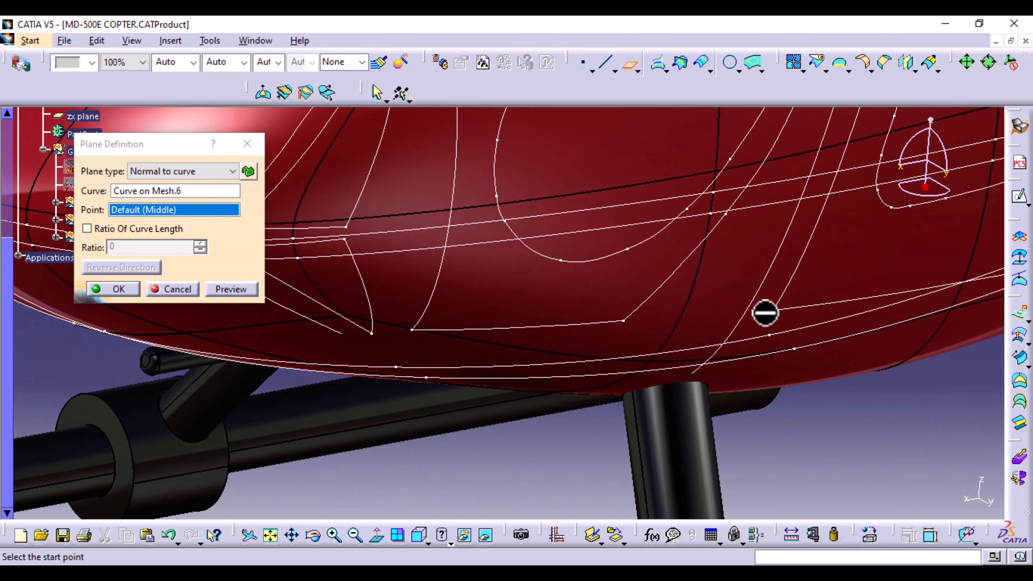
ctrl+middle_drag(764, 312, 764, 397)
middle_drag(556, 408, 874, 567)
mouse_move(463, 354)
ctrl+middle_down()
mouse_move(472, 424)
mouse_move(472, 352)
ctrl+middle_up()
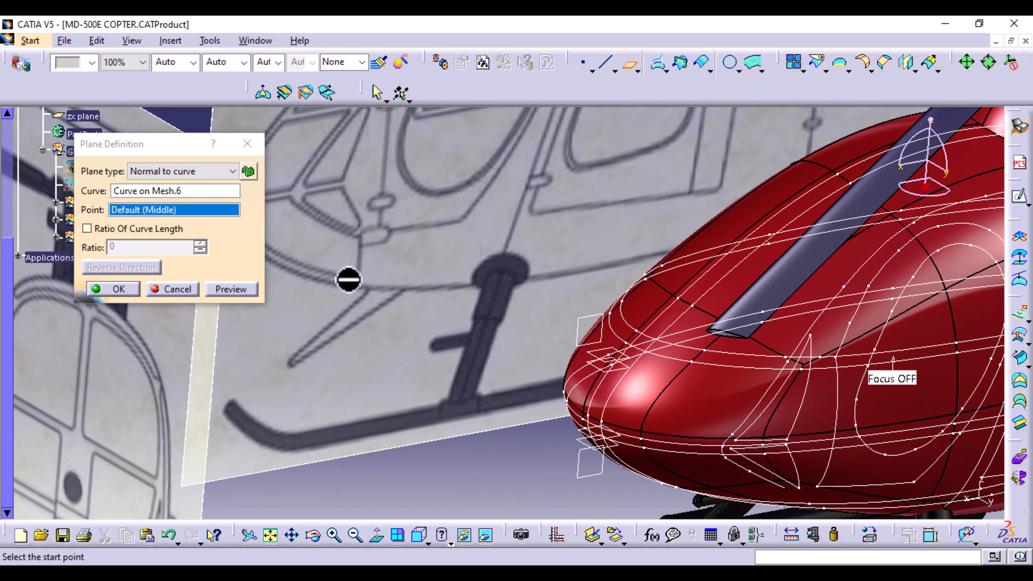
middle_drag(552, 426, 300, 259)
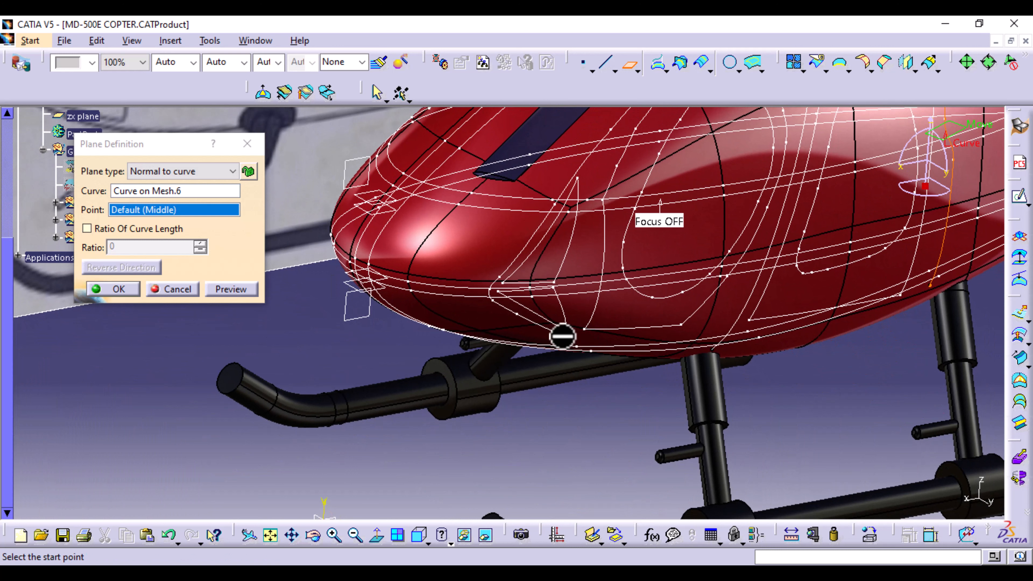
mouse_move(390, 356)
middle_down()
mouse_move(673, 421)
mouse_move(733, 537)
mouse_move(728, 573)
mouse_move(675, 558)
mouse_move(605, 574)
middle_up()
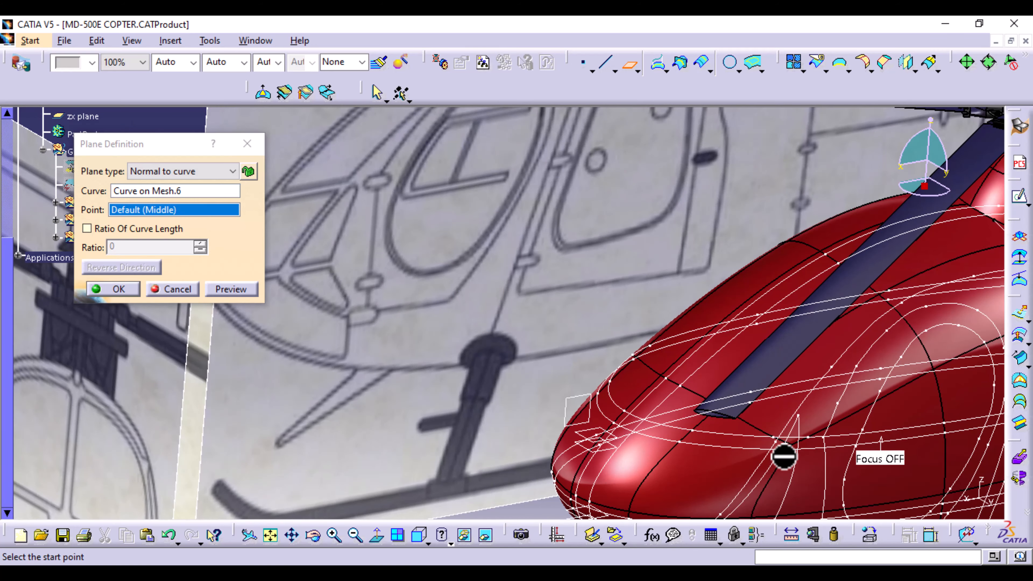
middle_drag(783, 457, 691, 260)
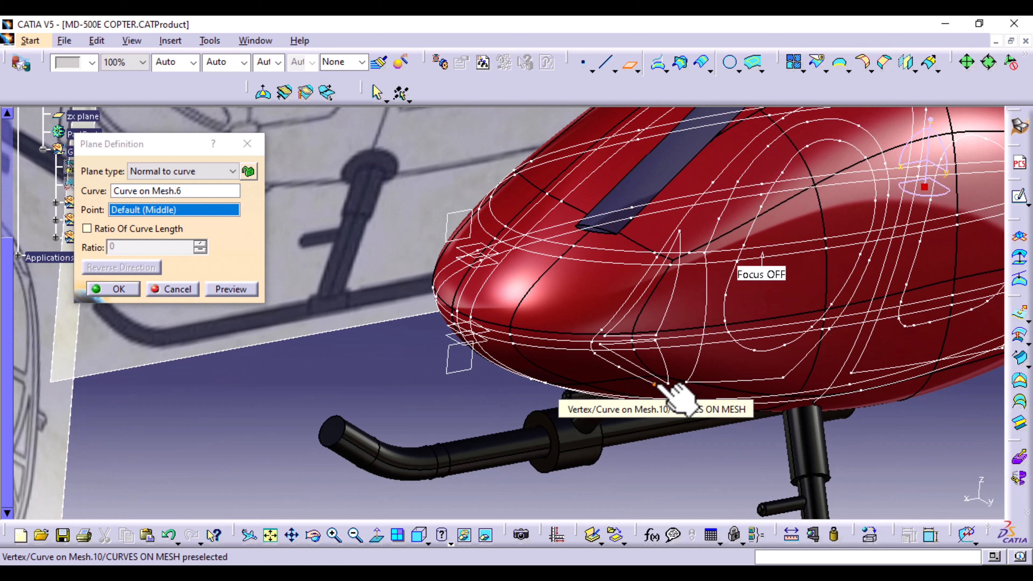
- Create a plane parallel to the yz plane through the lower end vertex of Curve on Mesh.10
click(654, 384)
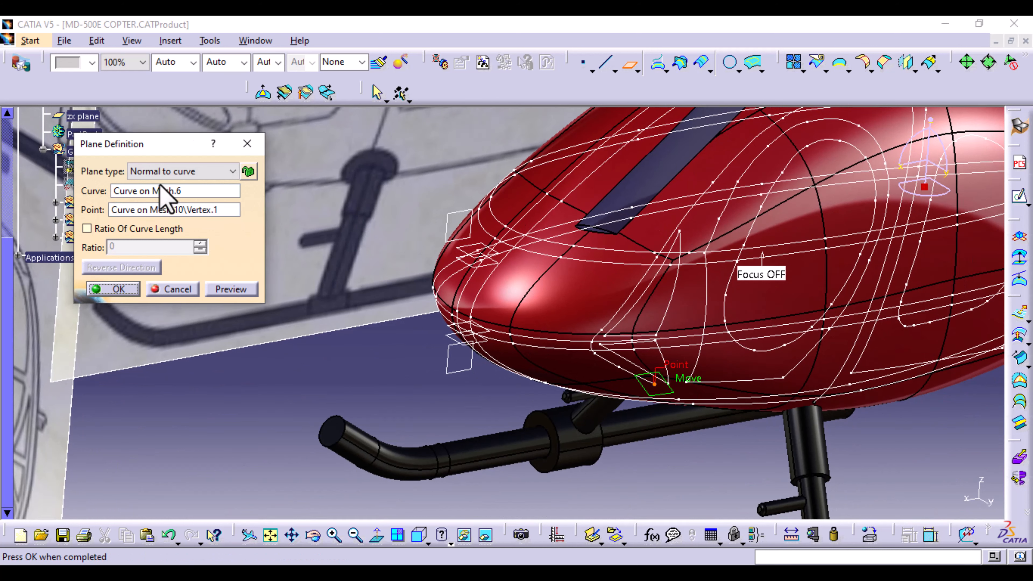
click(232, 170)
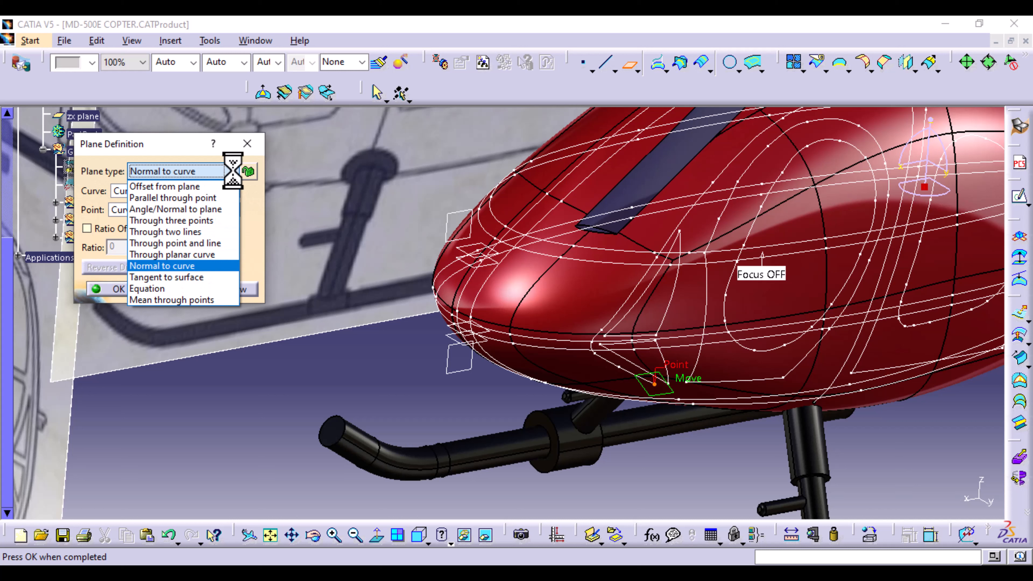
click(188, 198)
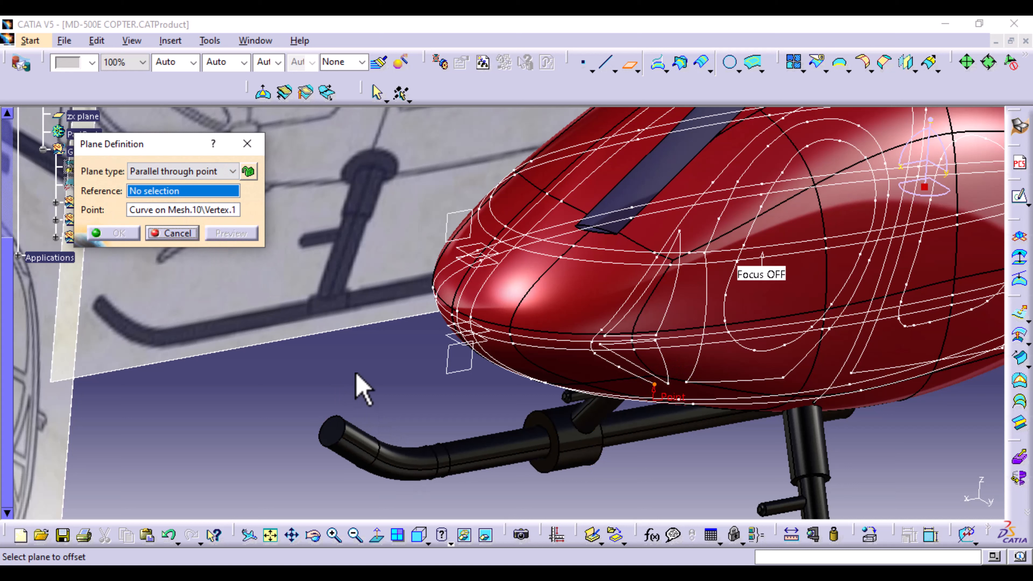
right_click(170, 188)
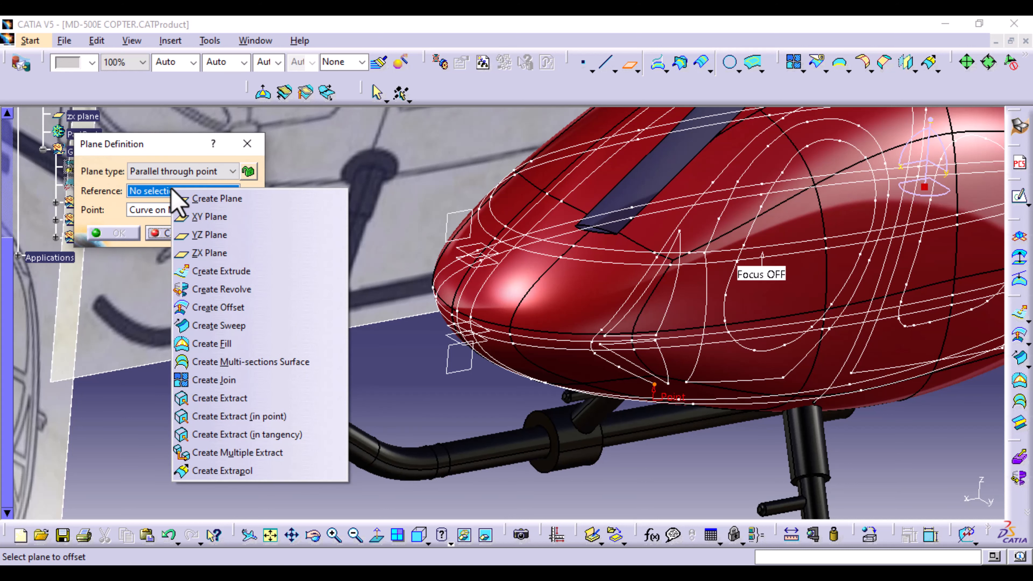
click(203, 234)
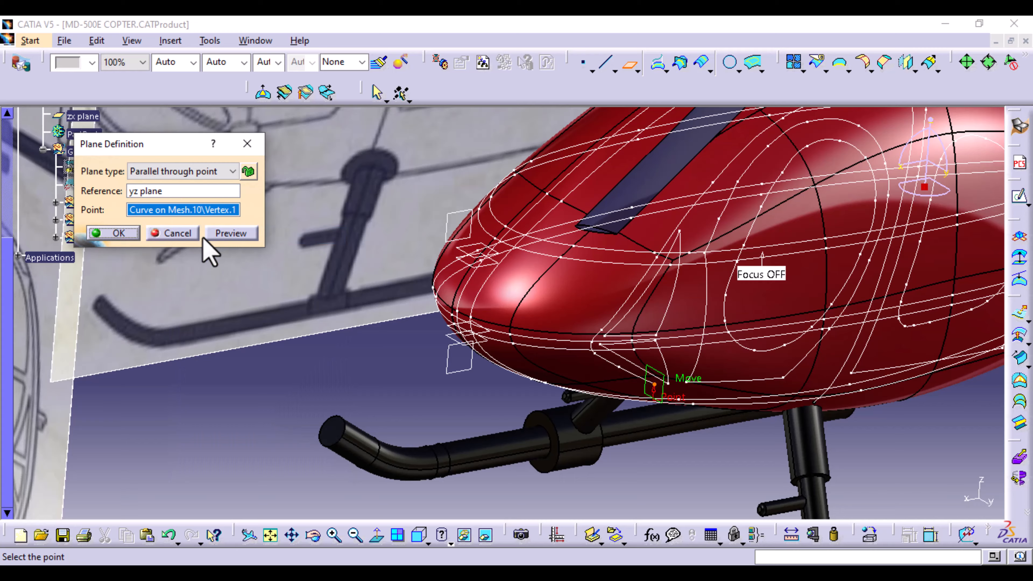
click(127, 234)
- Make the INTERSECTION CURVES set the work object and use Plane.7 as the second element of a new intersection
middle_drag(431, 309, 487, 315)
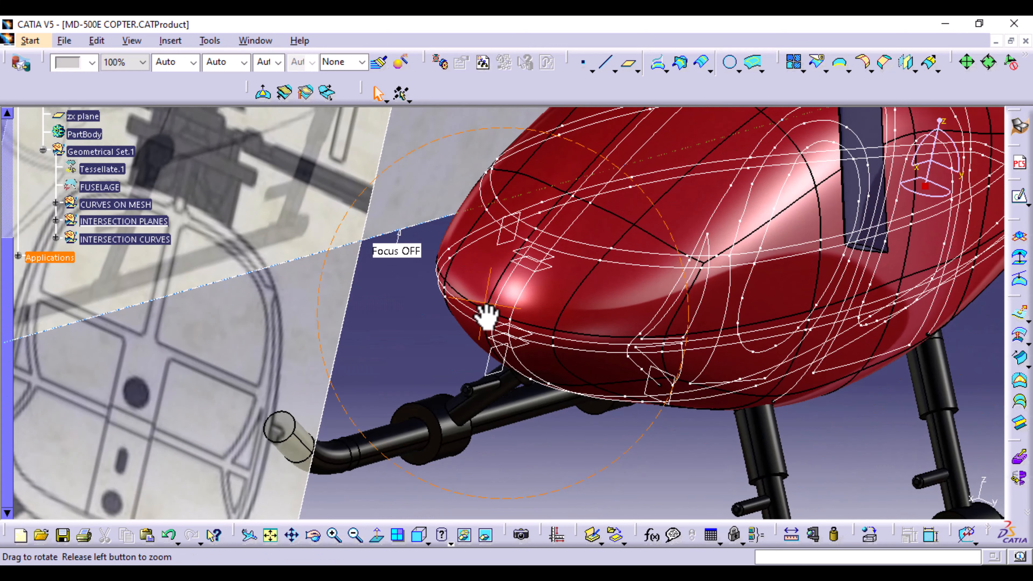
right_click(122, 240)
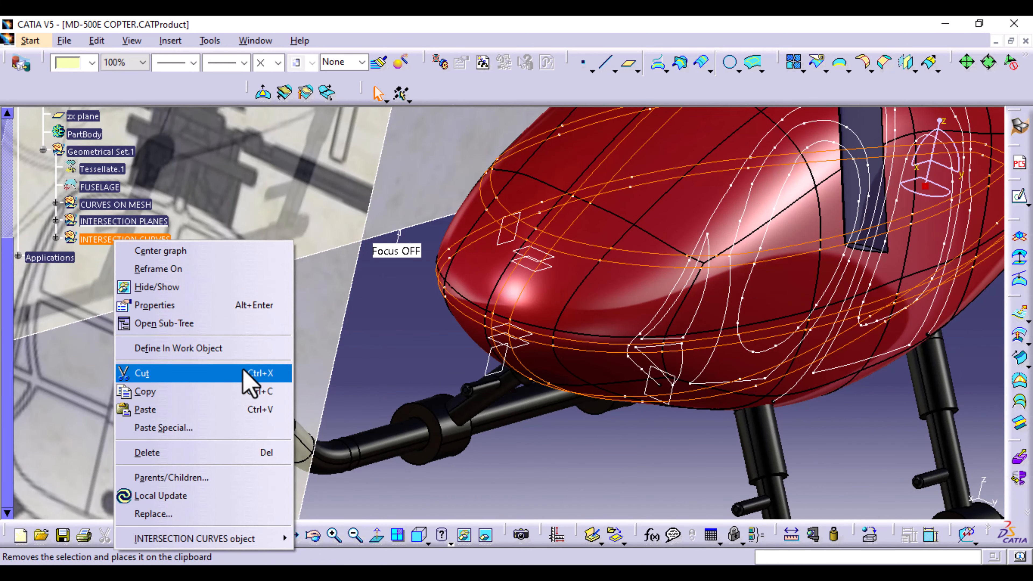
click(201, 348)
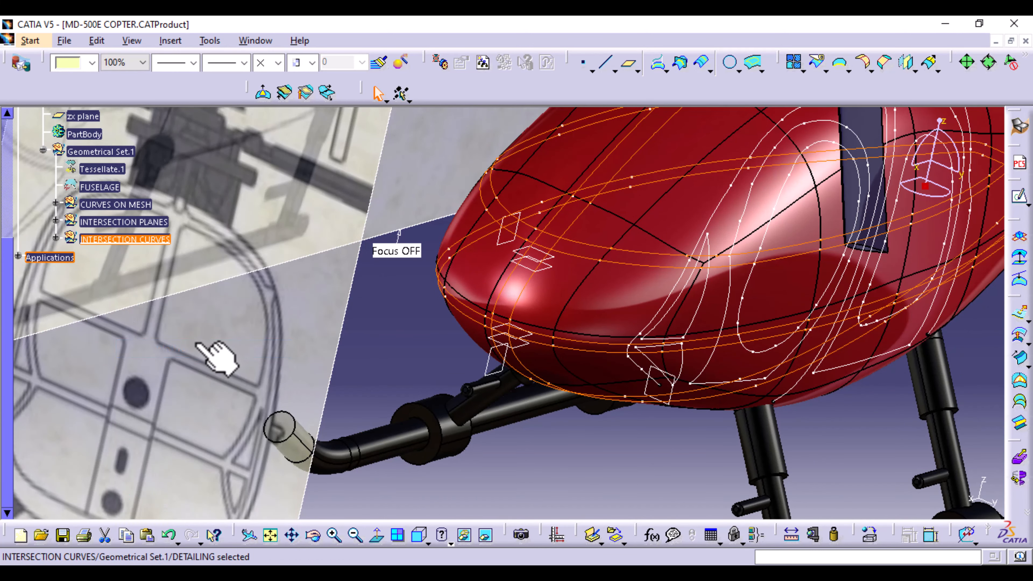
click(681, 65)
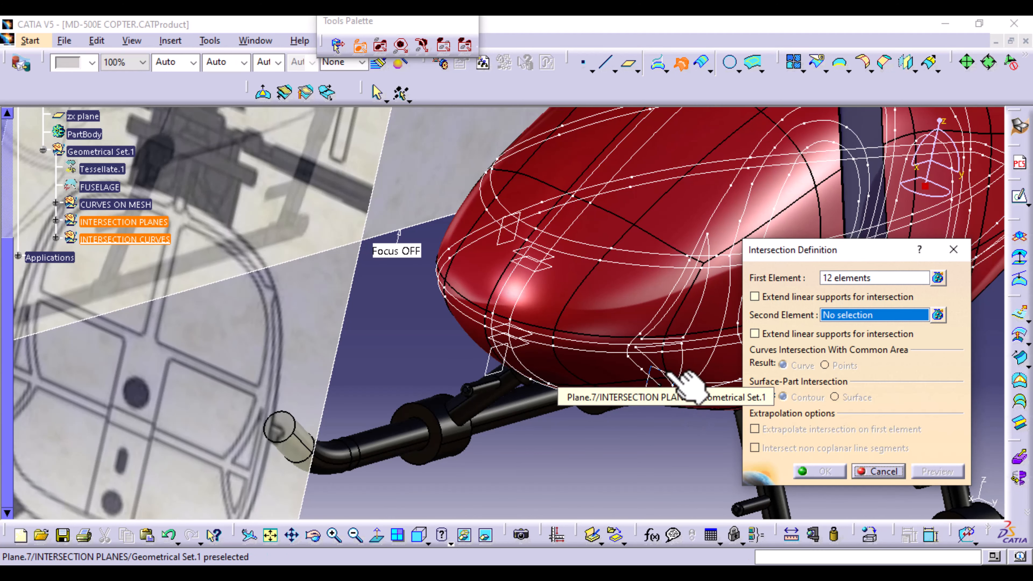
click(665, 384)
middle_drag(603, 375, 603, 374)
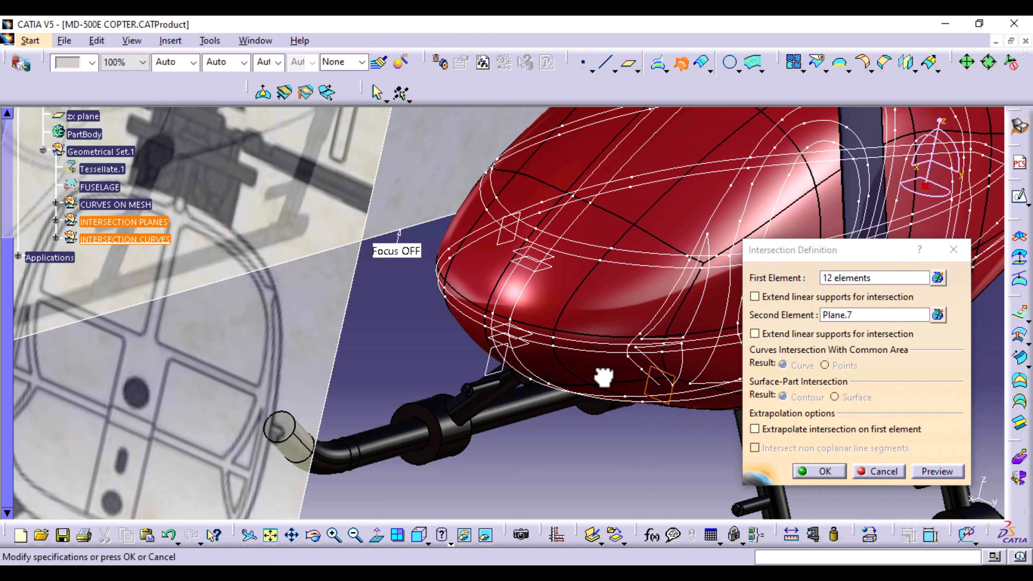
click(869, 278)
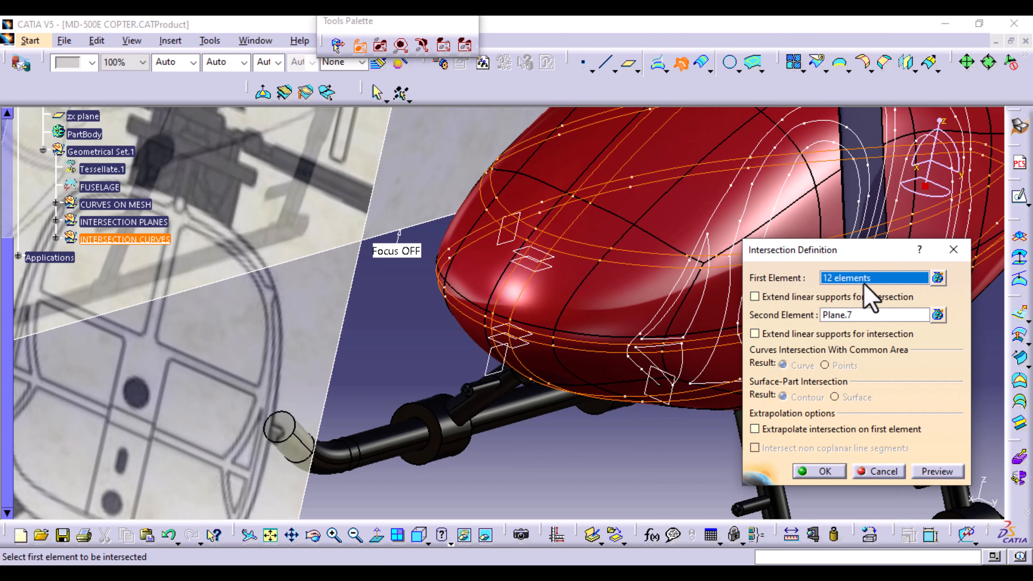
click(636, 306)
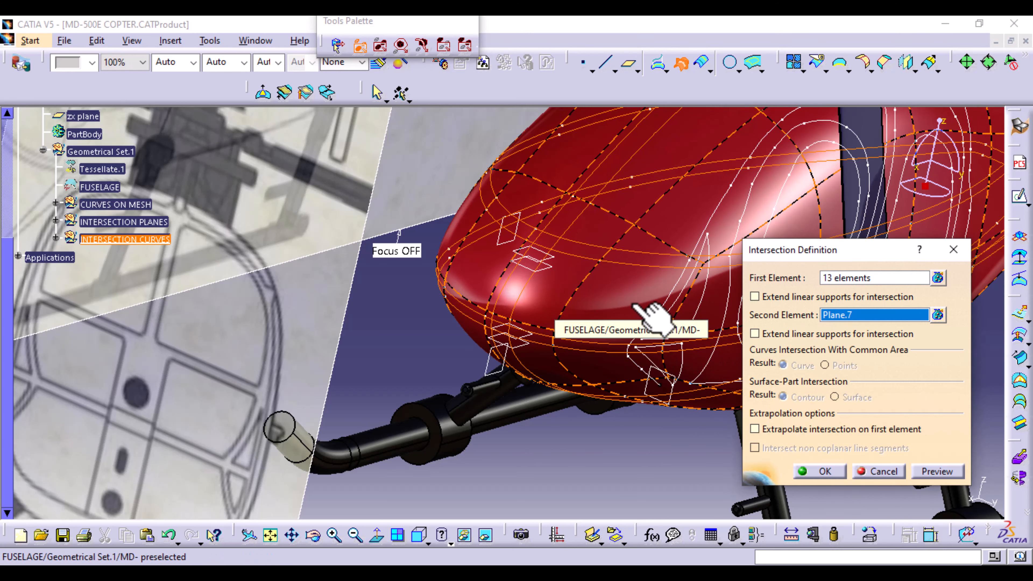
click(884, 278)
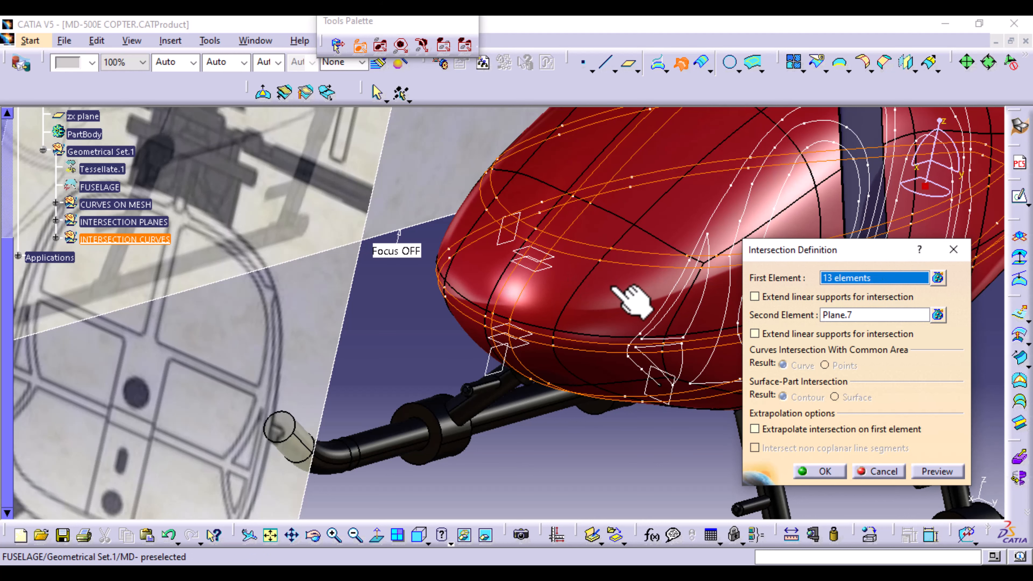
click(563, 464)
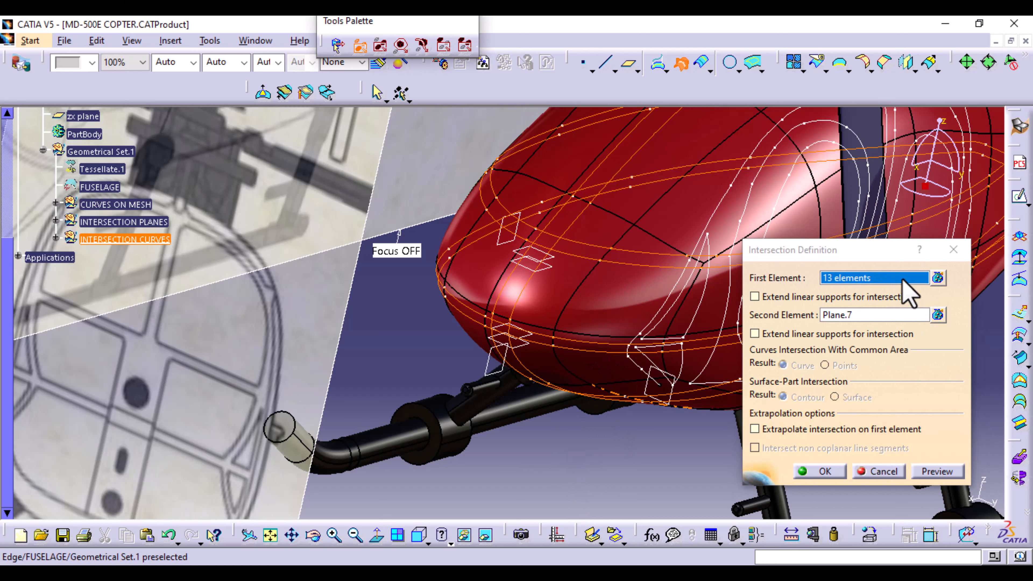
- Clear the wrongly picked first elements and intersect the FUSELAGE surface with Plane.7
right_click(901, 292)
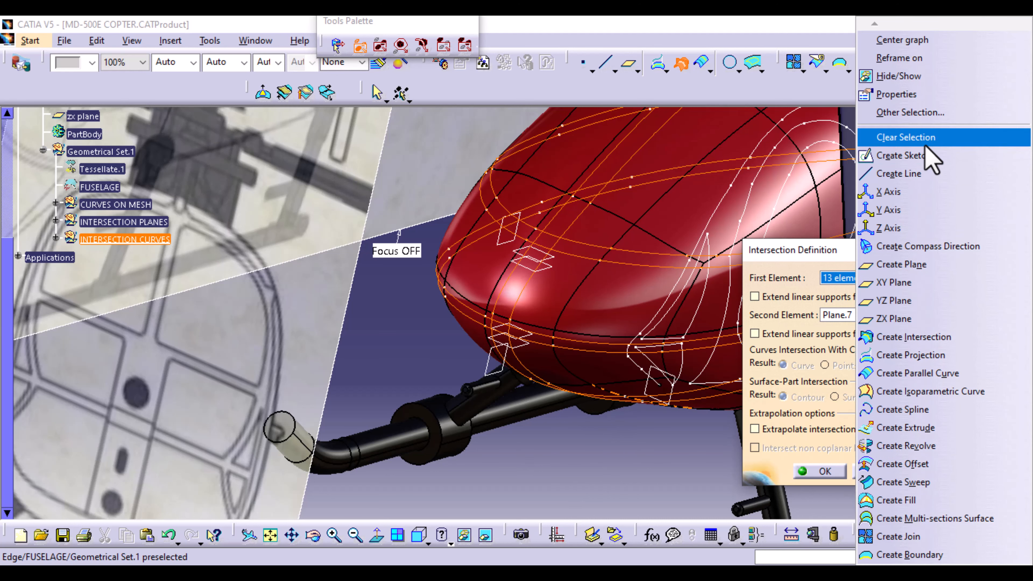
click(919, 139)
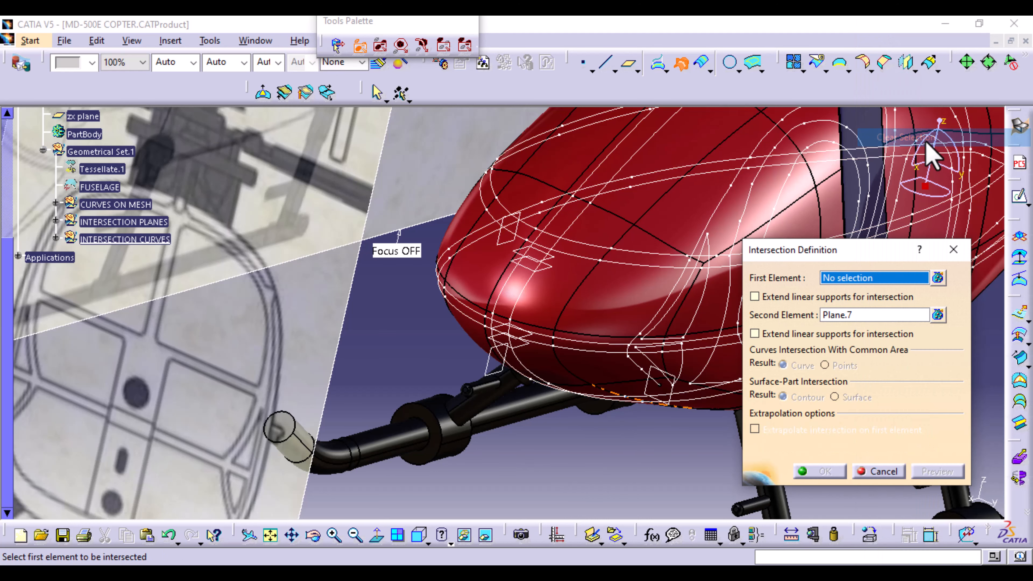
click(638, 291)
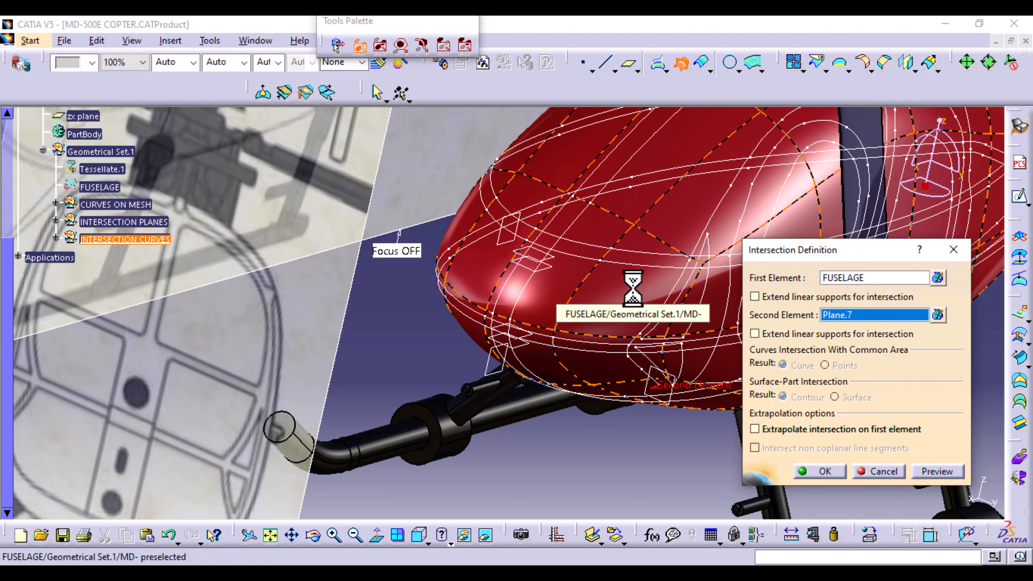
click(648, 386)
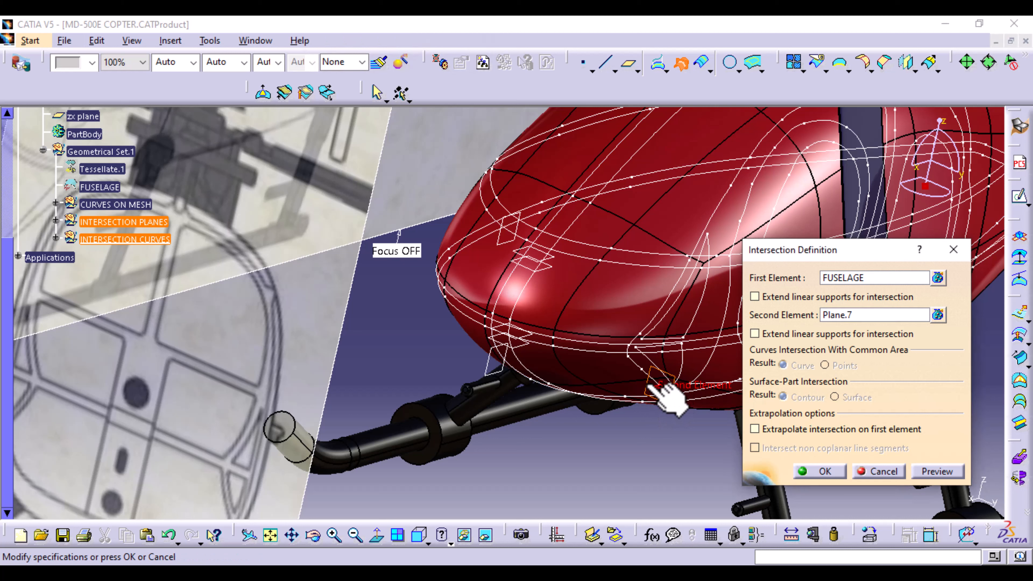
click(940, 470)
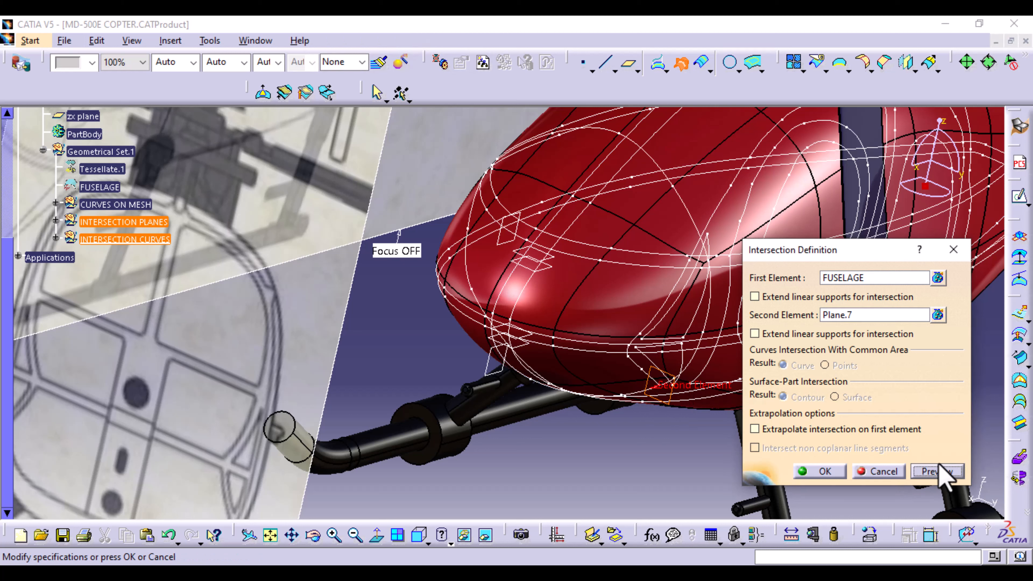
click(829, 471)
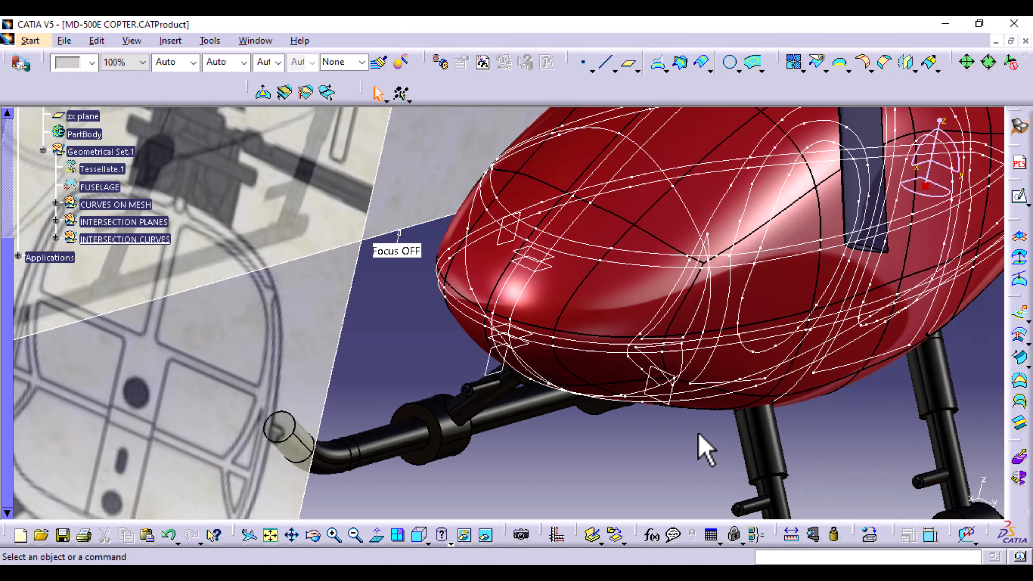
- Make the INTERSECTION PLANES set the work object and start an on-curve point on Intersect.5
middle_drag(703, 445, 675, 329)
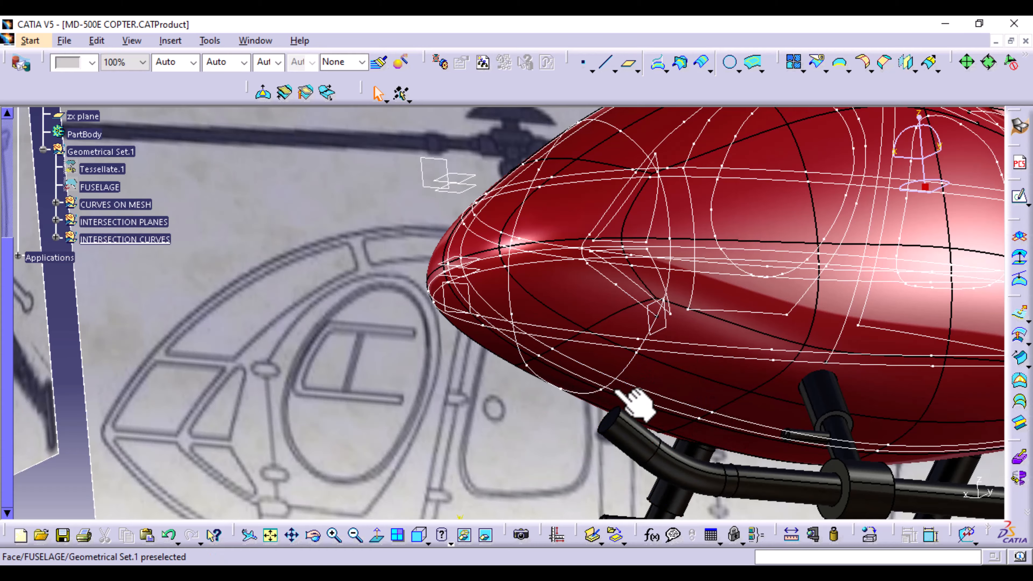
middle_drag(574, 284, 619, 342)
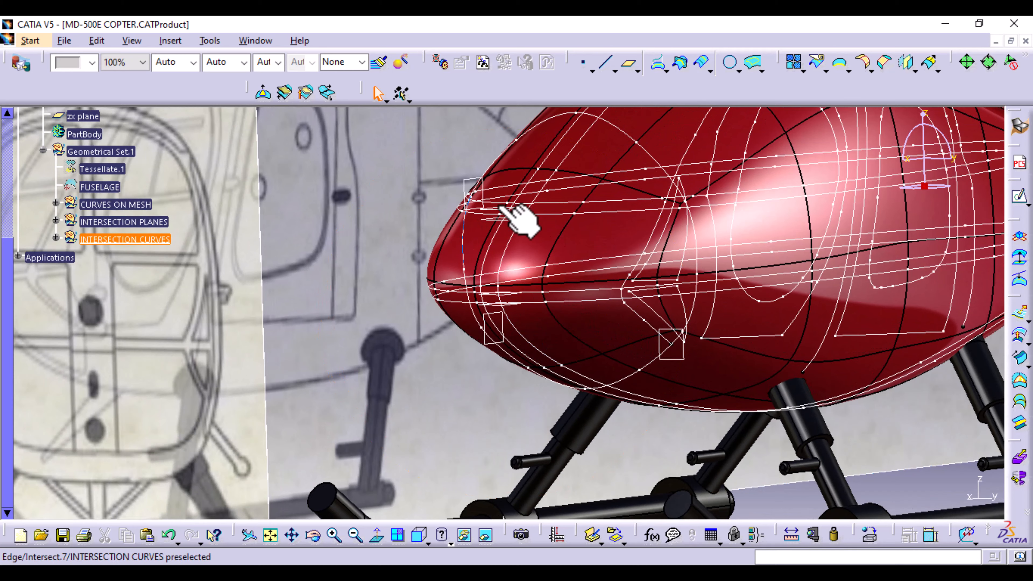
middle_drag(521, 219, 446, 390)
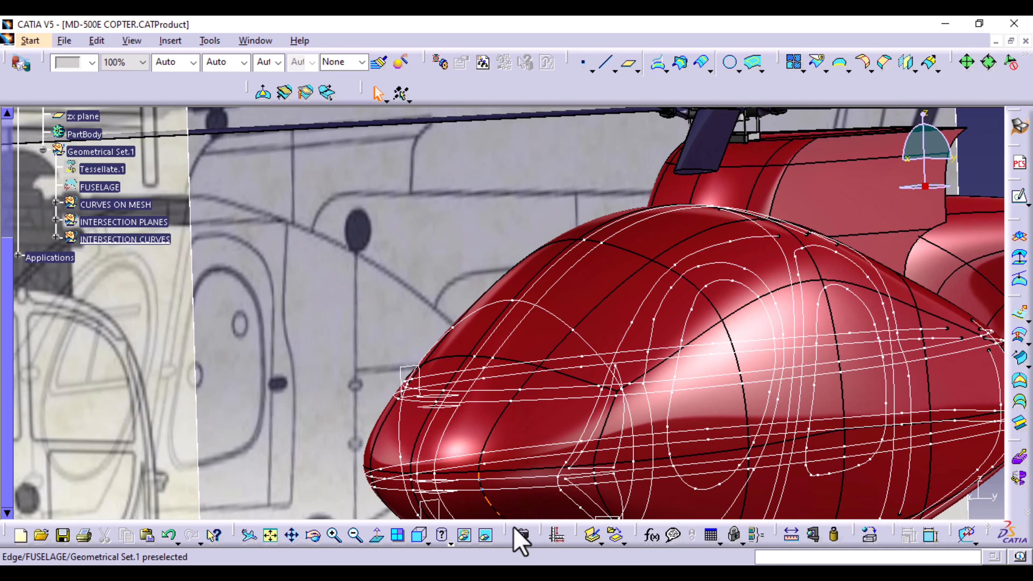
mouse_move(352, 427)
middle_down()
mouse_move(479, 332)
mouse_move(622, 337)
middle_up()
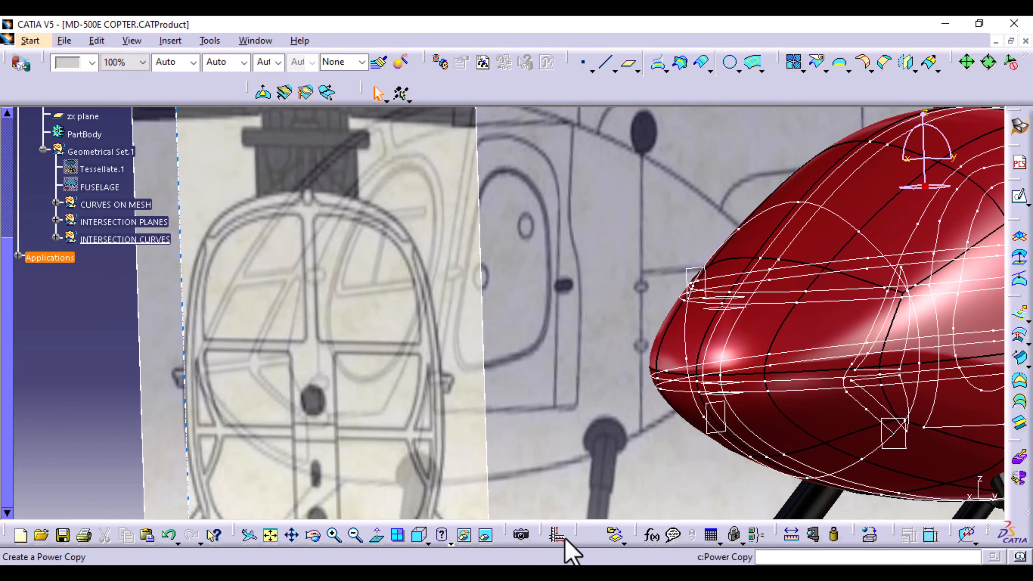
click(419, 534)
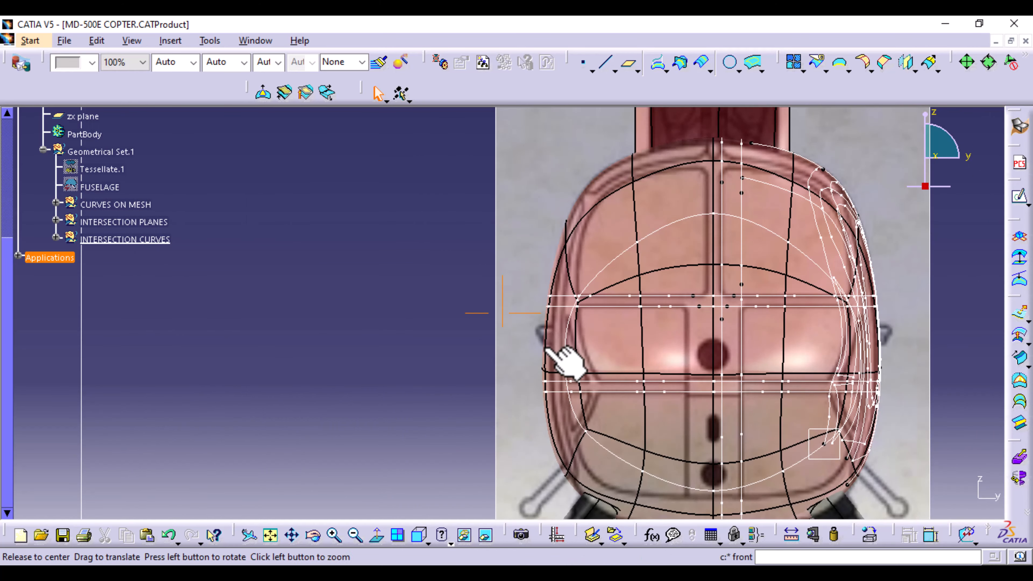
middle_drag(565, 362, 315, 400)
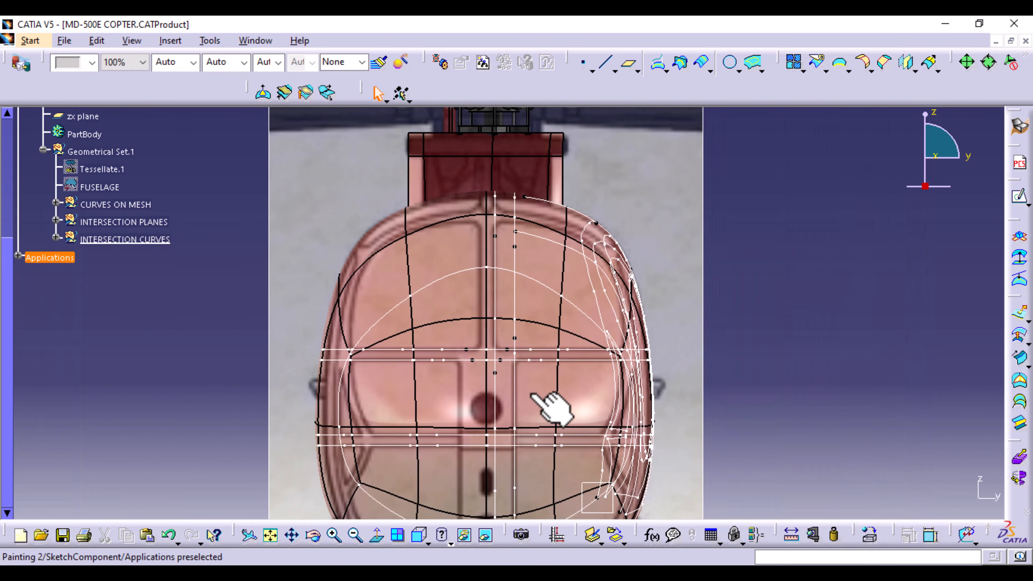
click(580, 65)
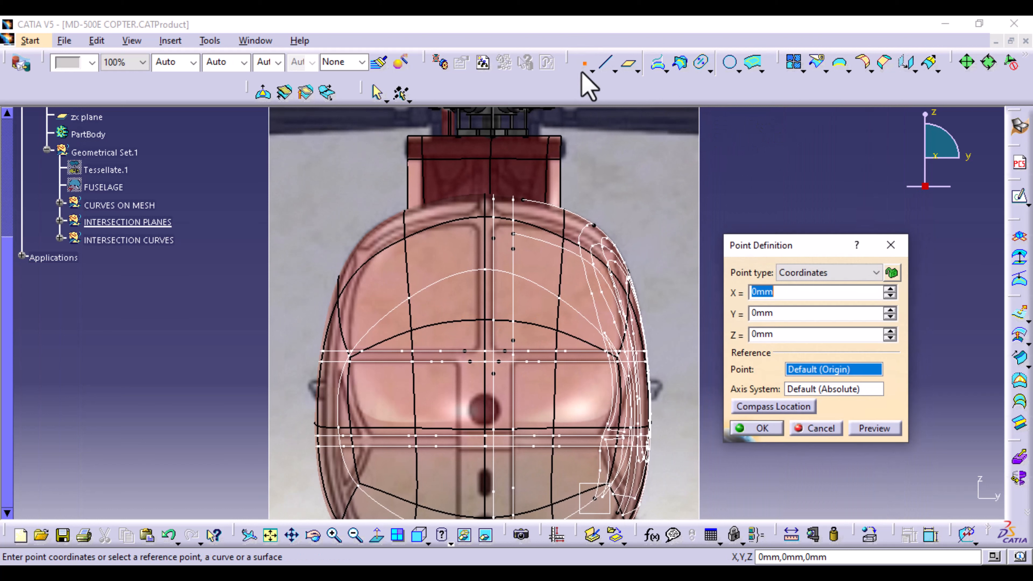
click(874, 273)
click(854, 299)
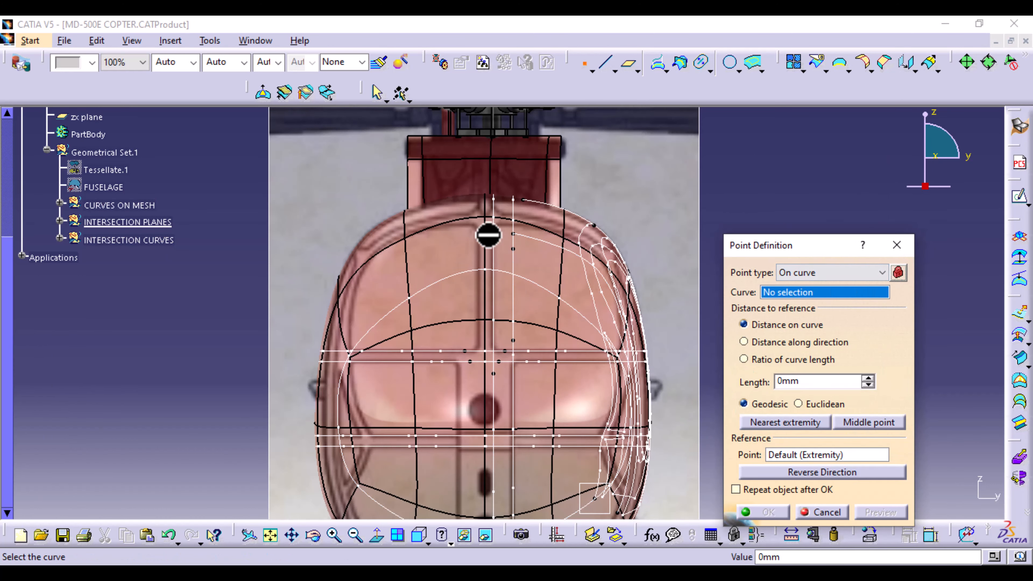
click(491, 254)
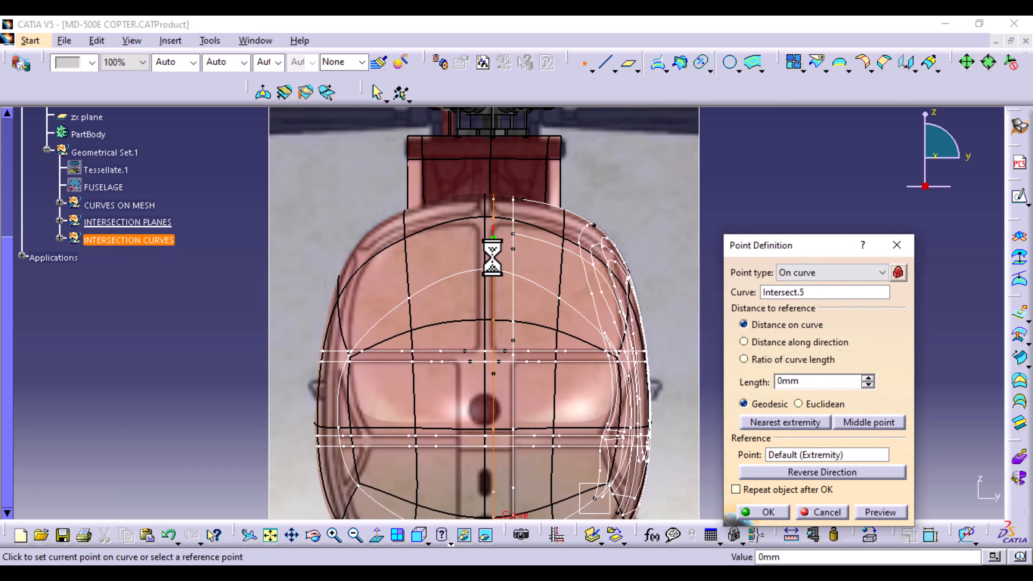
- Hide the fuselage in side view and place the point on the curve at a geodesic length of 1454.326 mm, above the roof frame bar
click(425, 541)
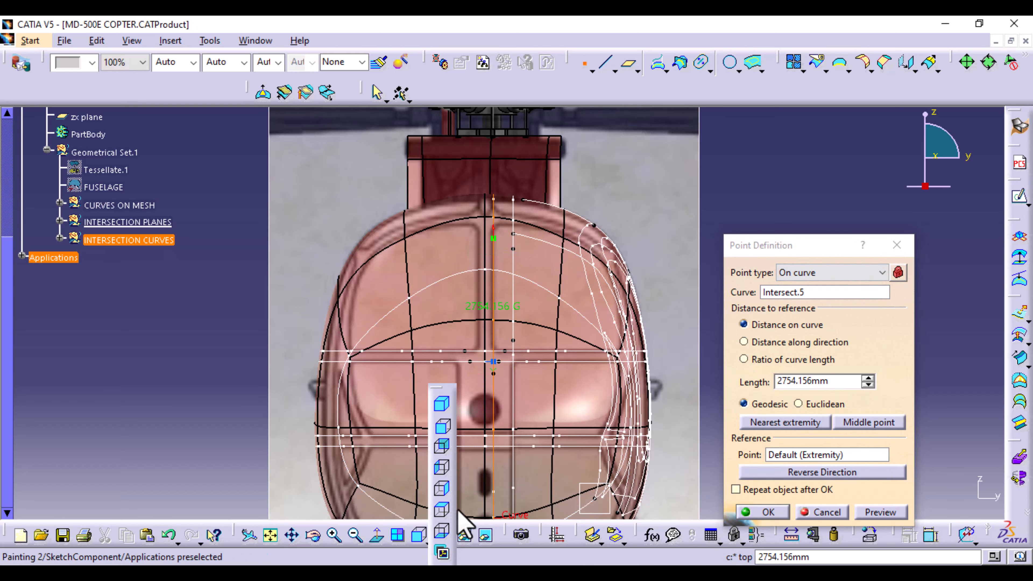
click(441, 491)
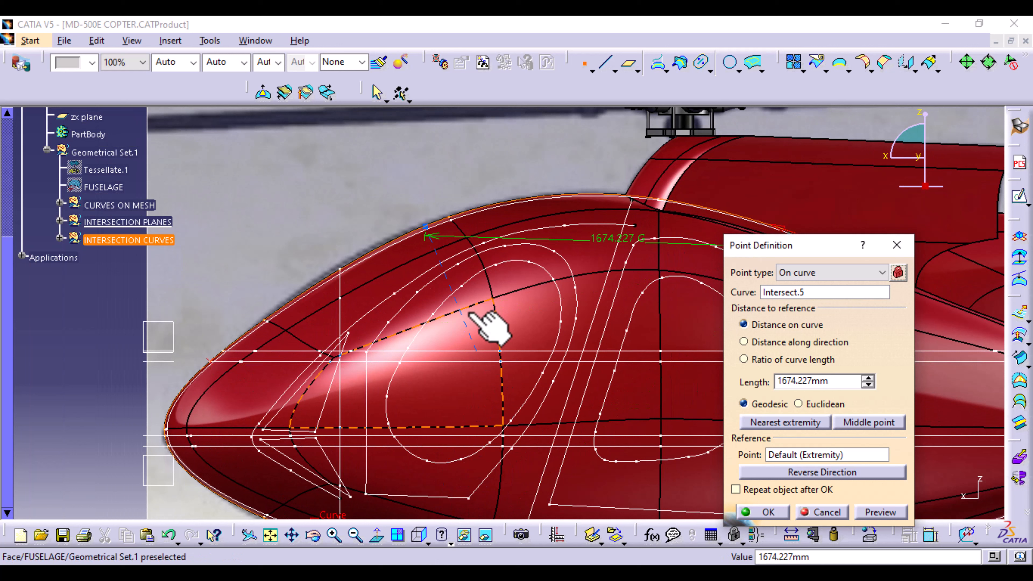
right_click(513, 321)
click(557, 365)
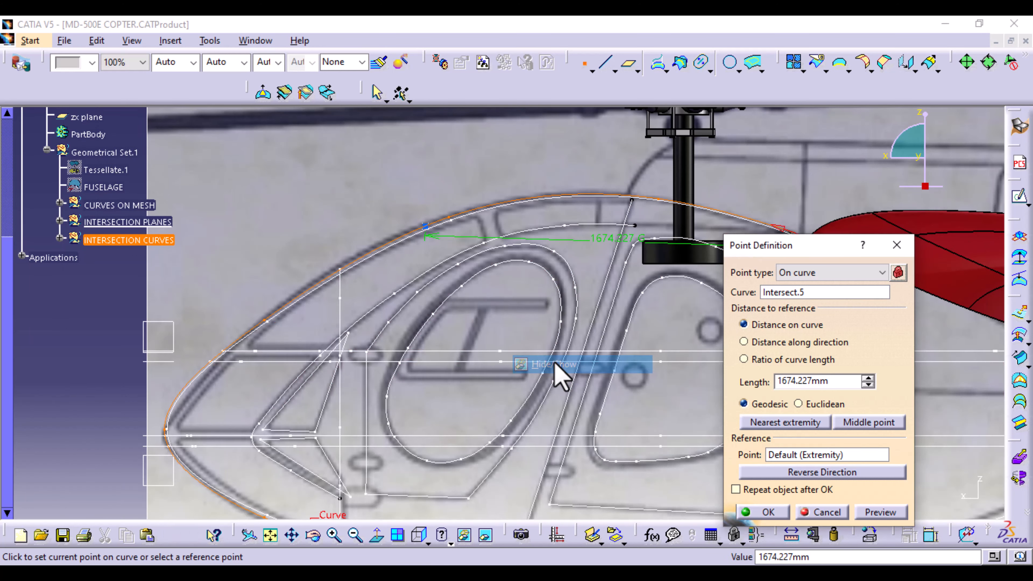
middle_drag(567, 358, 508, 394)
middle_drag(230, 221, 387, 270)
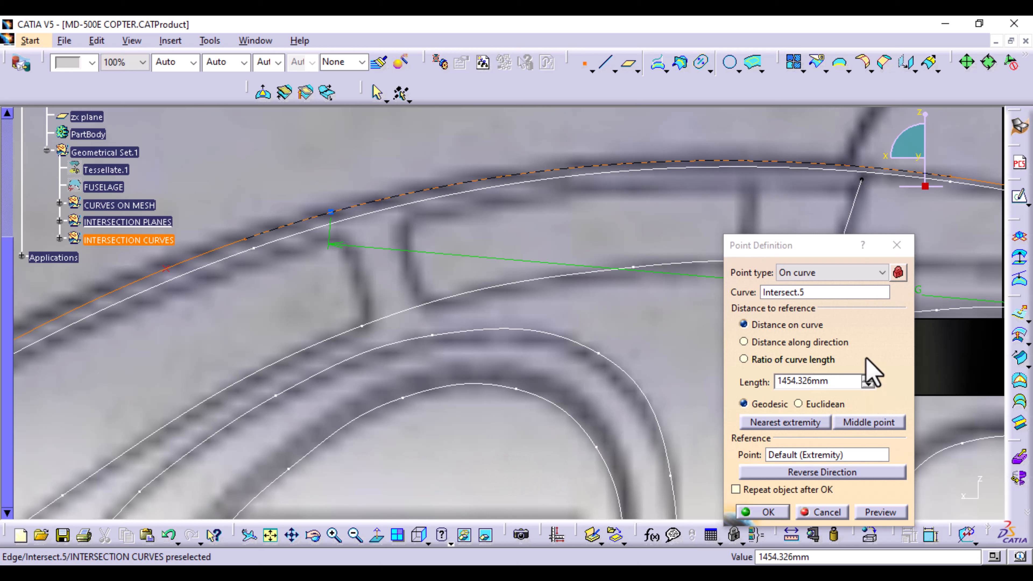
click(768, 512)
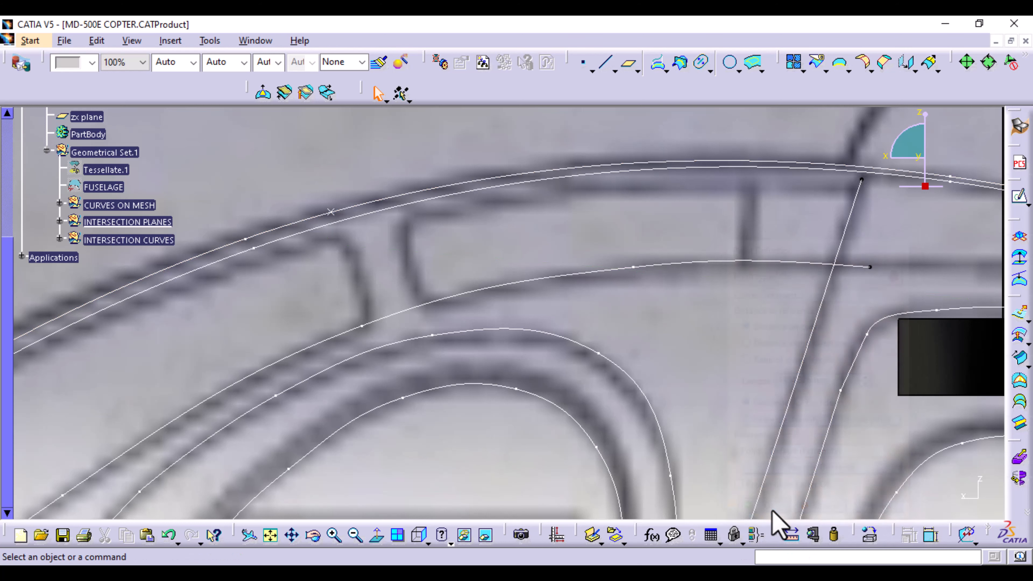
- Create a standard axis system with its origin at the new point on the roof curve
click(170, 40)
mouse_move(257, 163)
click(390, 163)
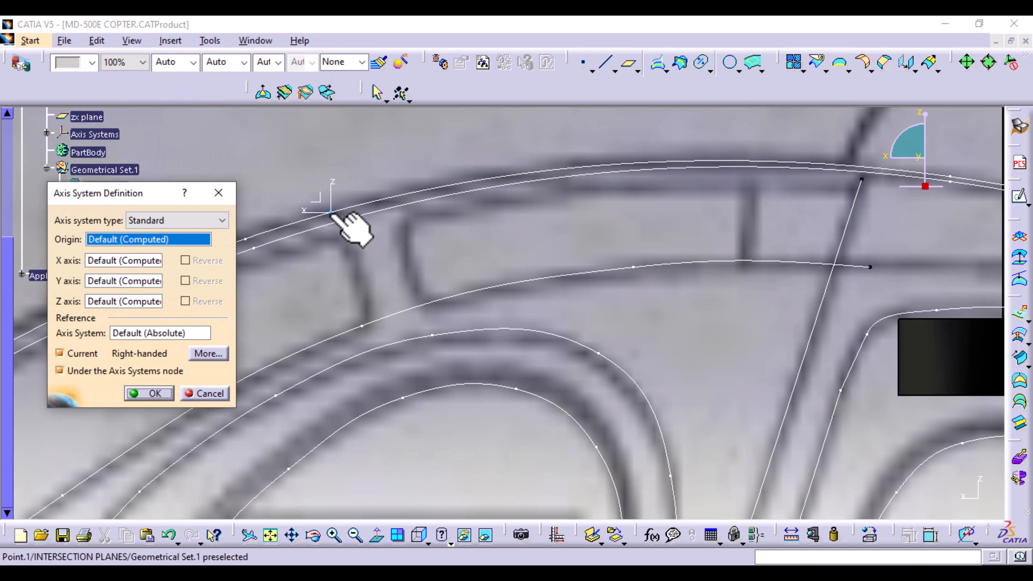
click(331, 212)
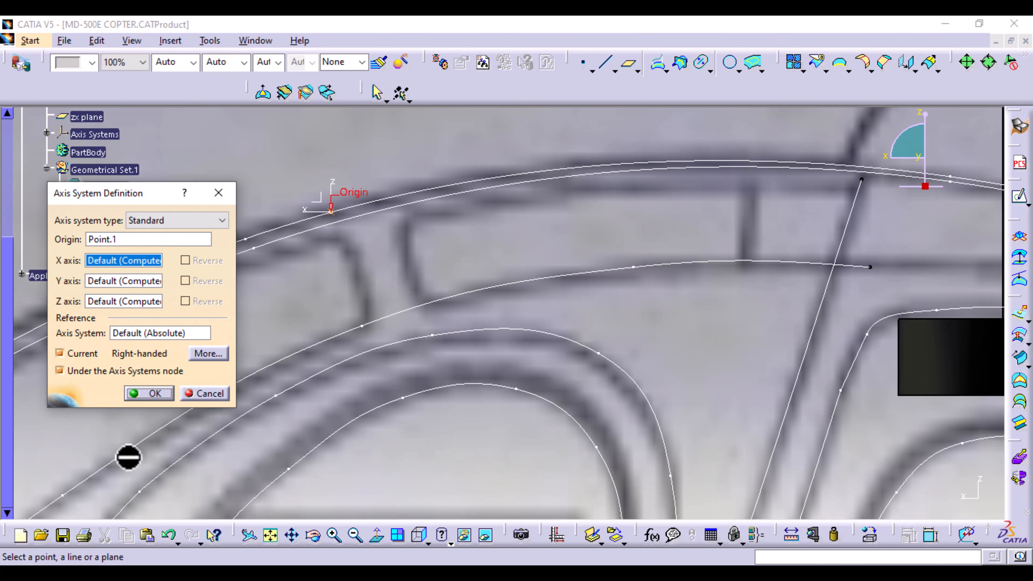
click(155, 393)
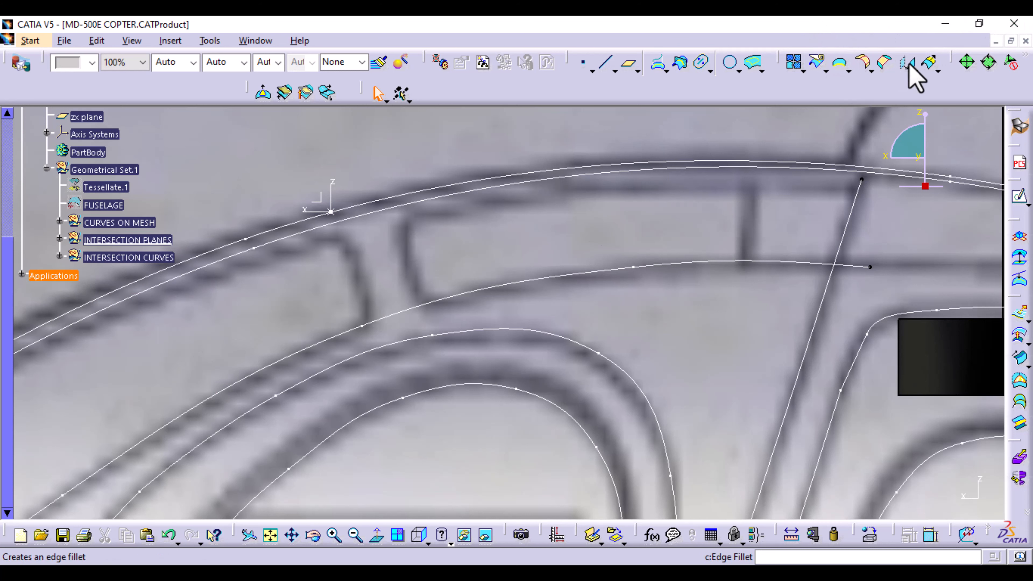
- Start a Rotate of Axis System.1 in Axis-Angle mode, using its own Y axis as the rotation axis
click(915, 71)
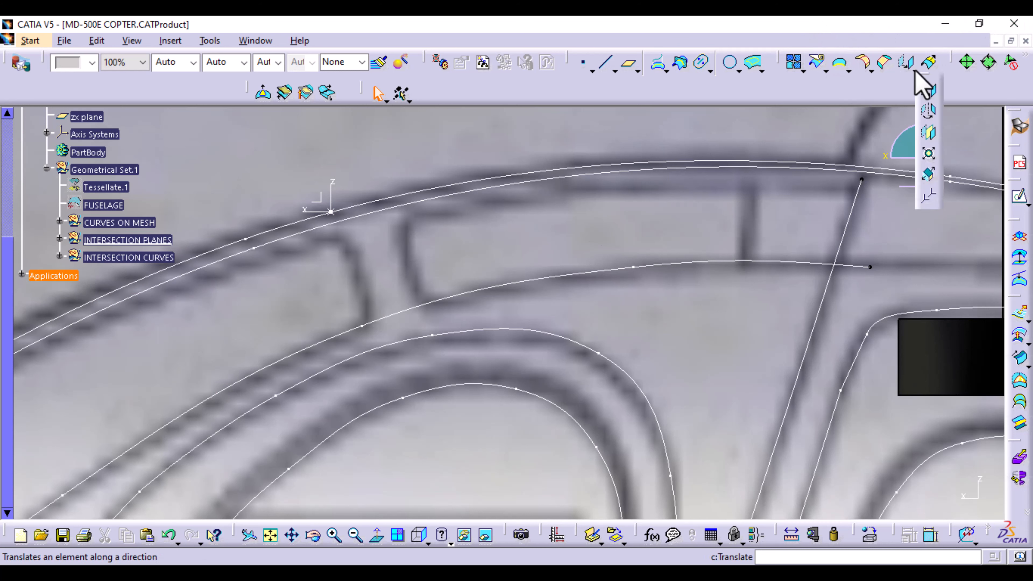
click(928, 113)
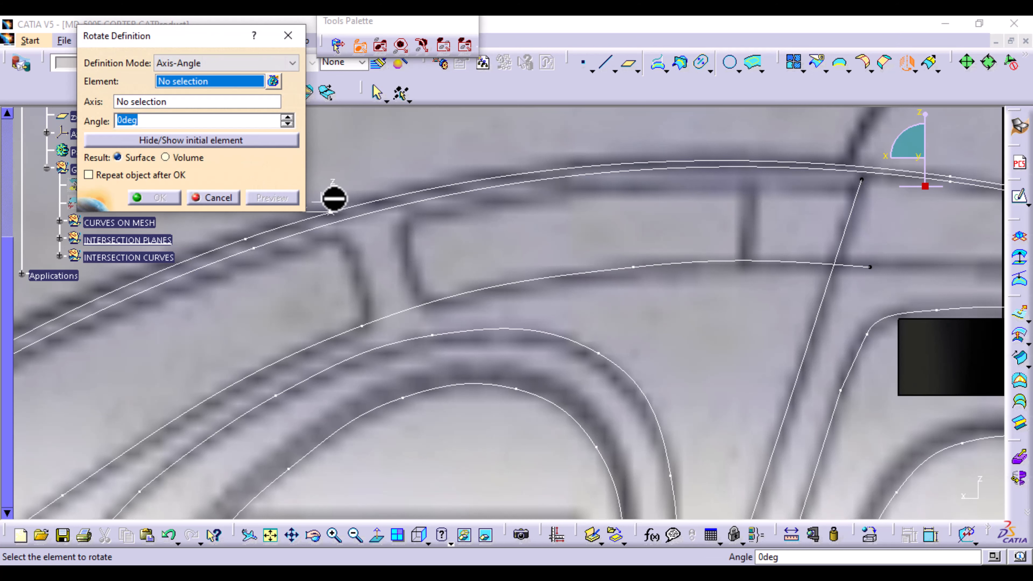
click(332, 207)
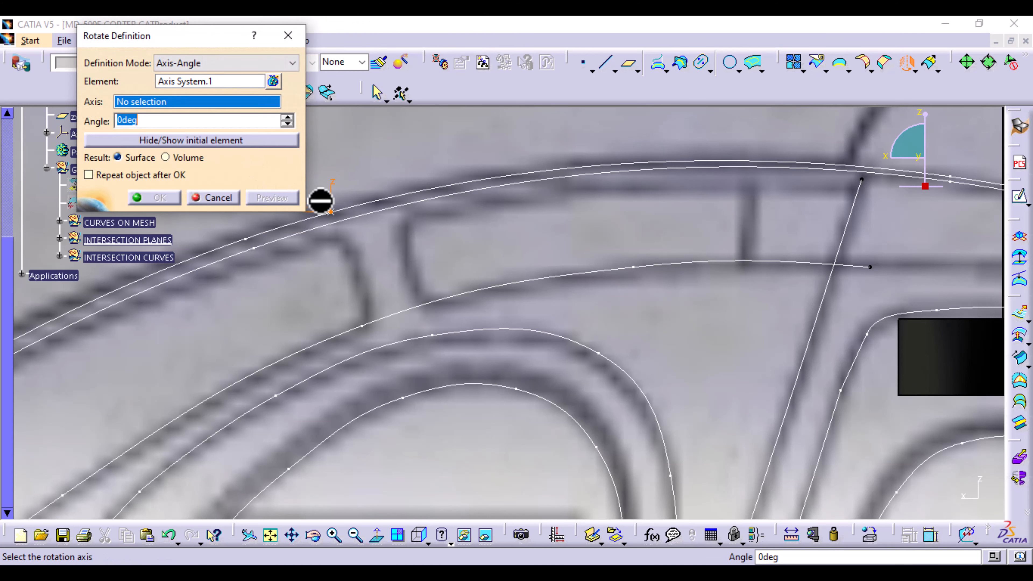
middle_drag(321, 234, 368, 259)
click(368, 259)
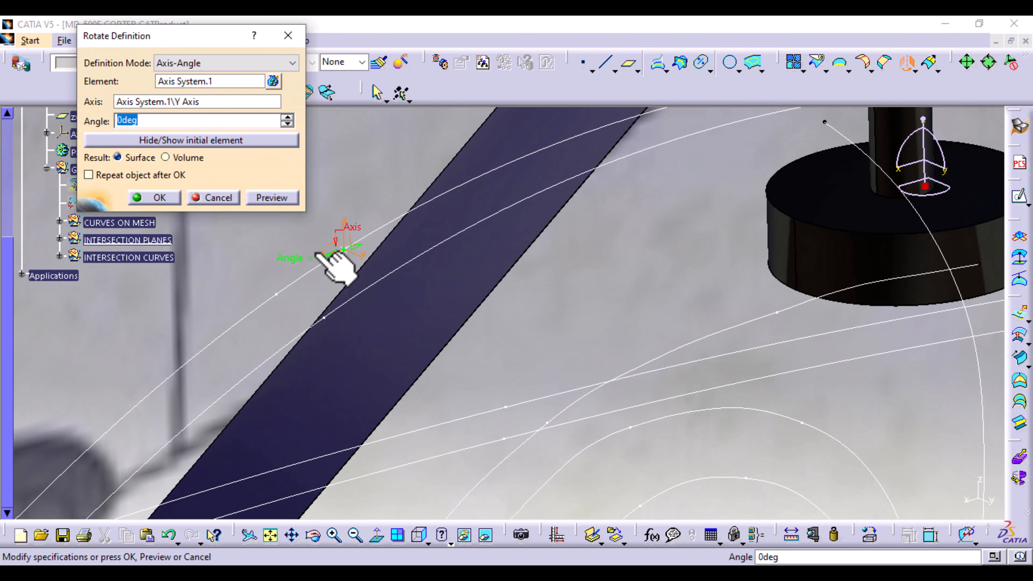
- Adjust the axis system's rotation angle in side view to about 14.9 deg to follow the blueprint's slanted frame bar
click(419, 535)
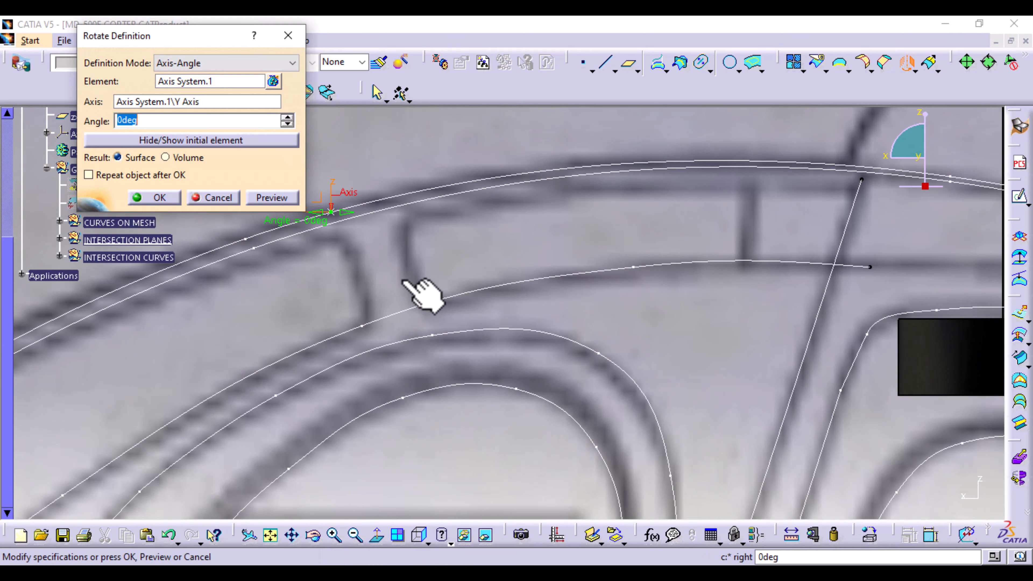
middle_drag(402, 279, 573, 326)
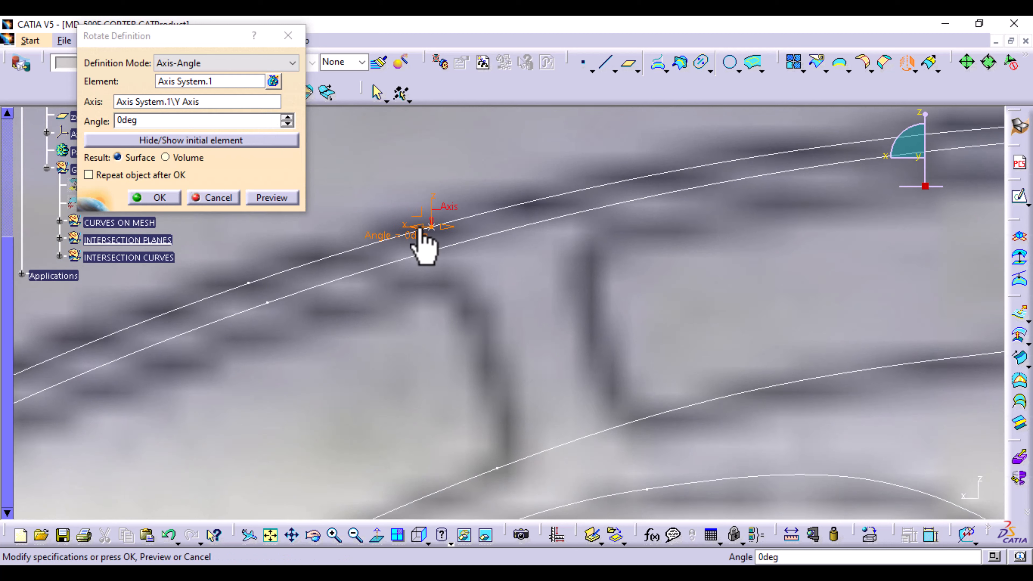
drag(417, 238, 419, 244)
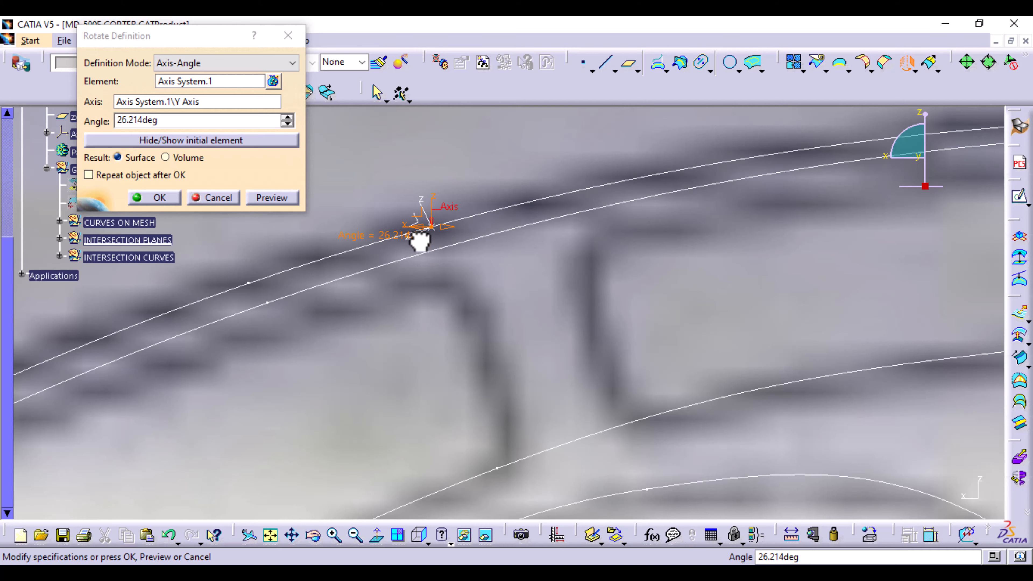
ctrl+middle_drag(536, 261, 533, 342)
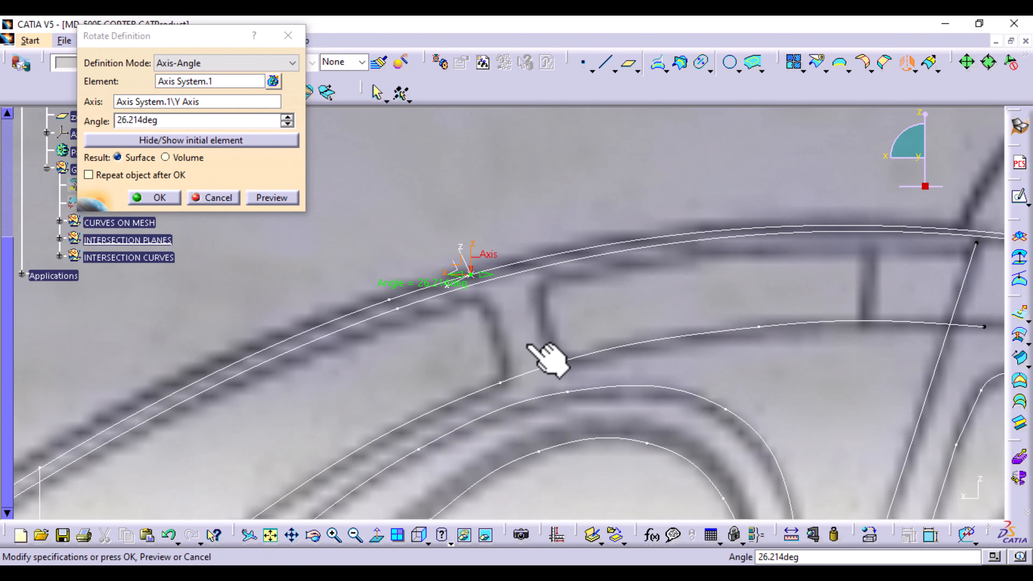
drag(451, 273, 452, 272)
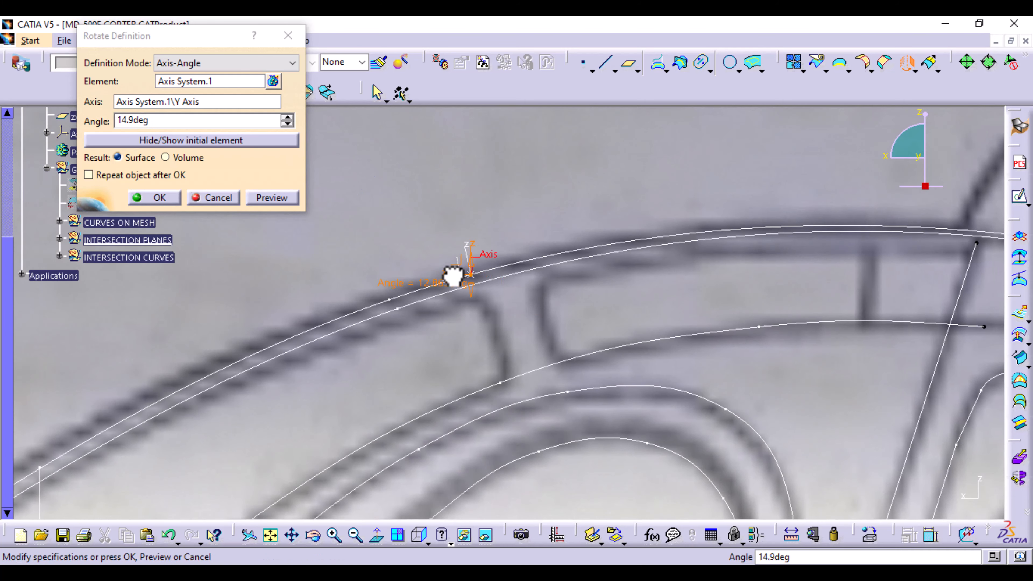
- Rotate Axis System.1 about its Y axis by 16.916 degrees to follow the roof curve of the fuselage
middle_drag(428, 369, 301, 335)
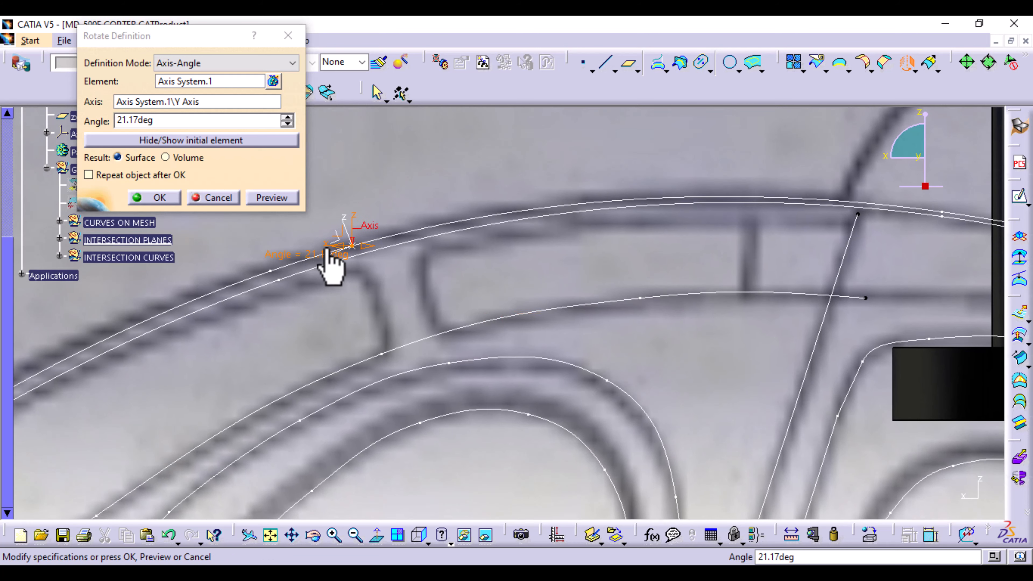
drag(328, 249, 329, 249)
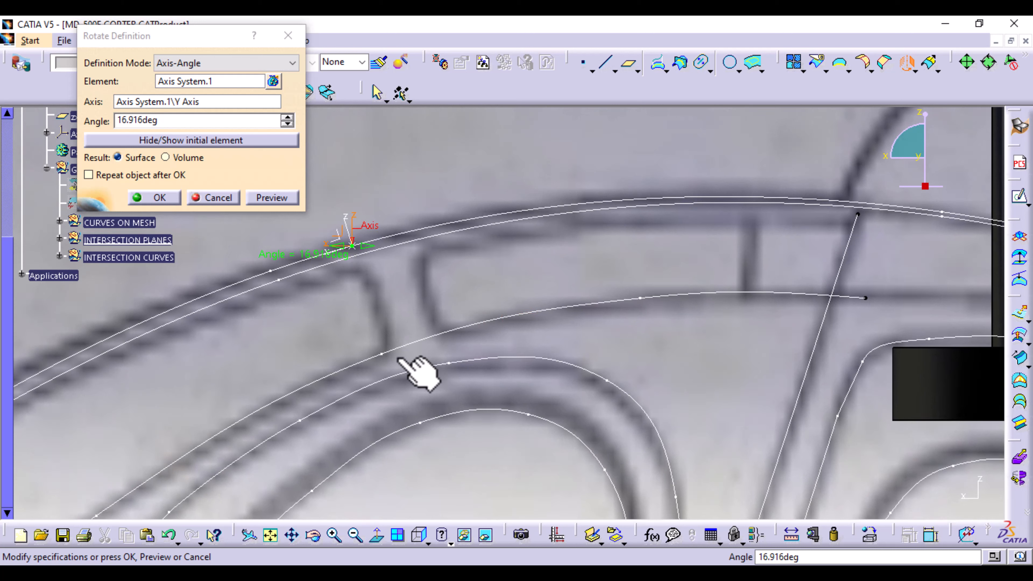
click(160, 198)
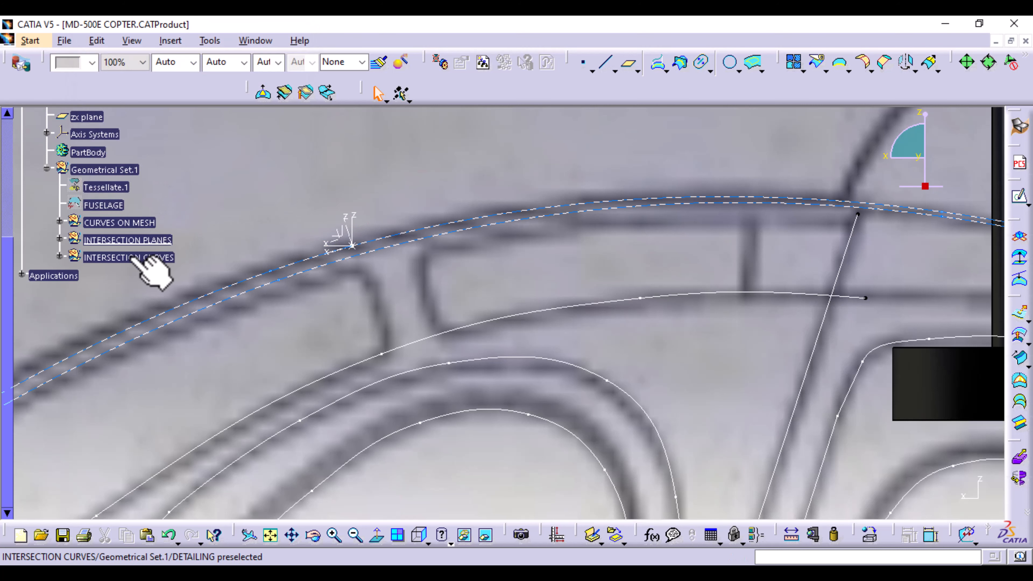
- Move Rotate.1 out of the INTERSECTION PLANES set into Geometrical Set.1, at the last position
click(59, 257)
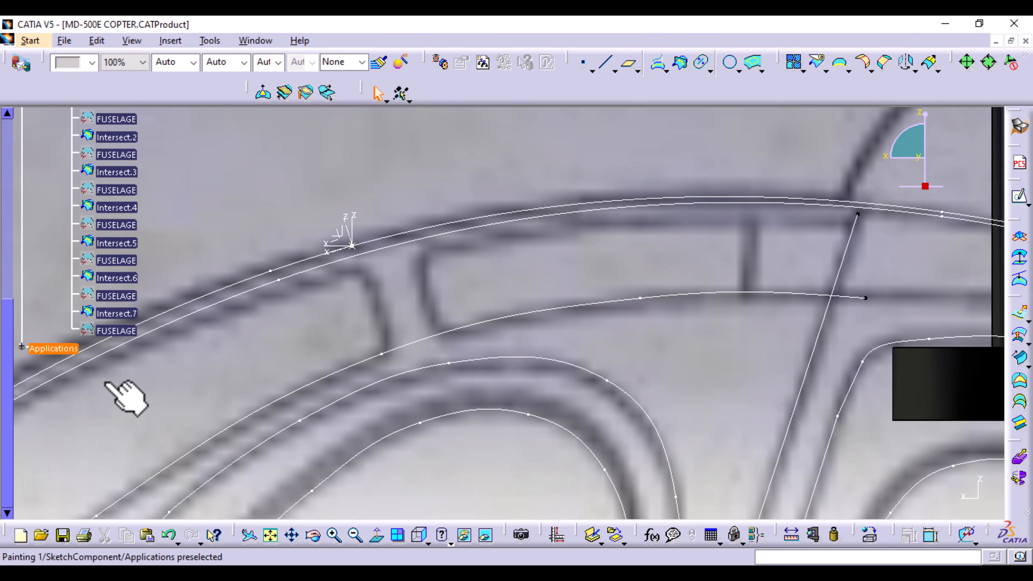
click(60, 248)
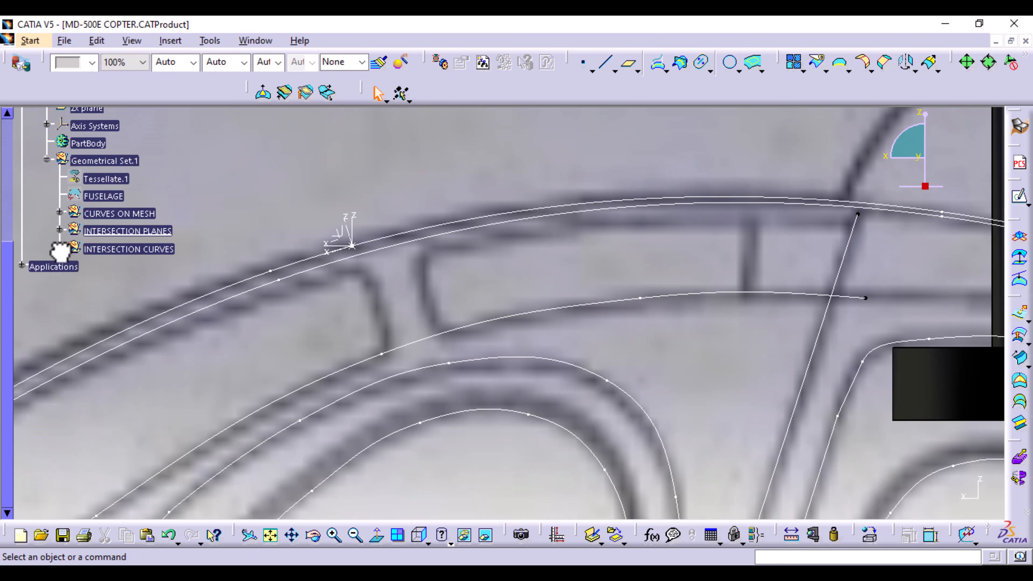
click(60, 230)
right_click(116, 390)
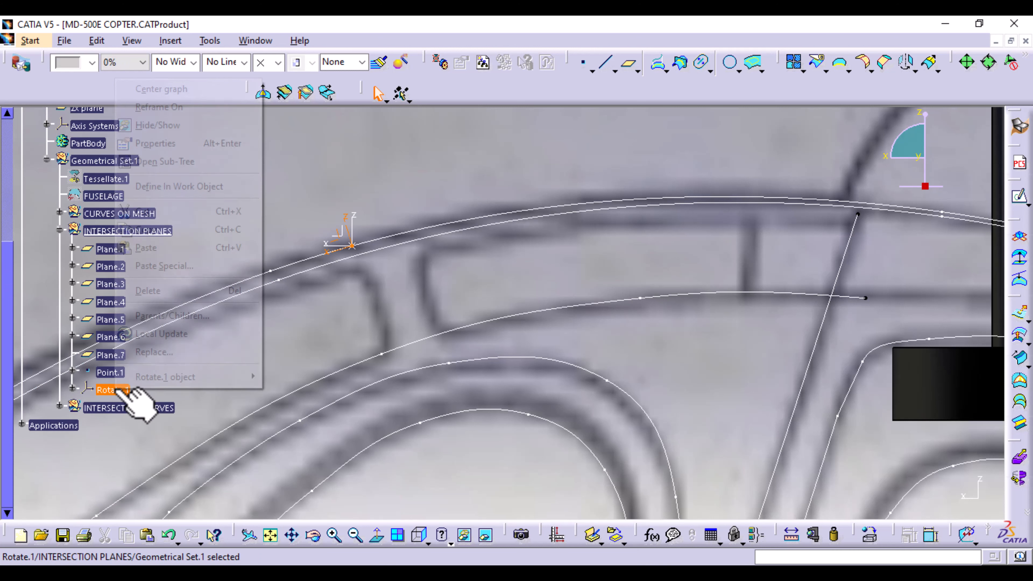
mouse_move(196, 376)
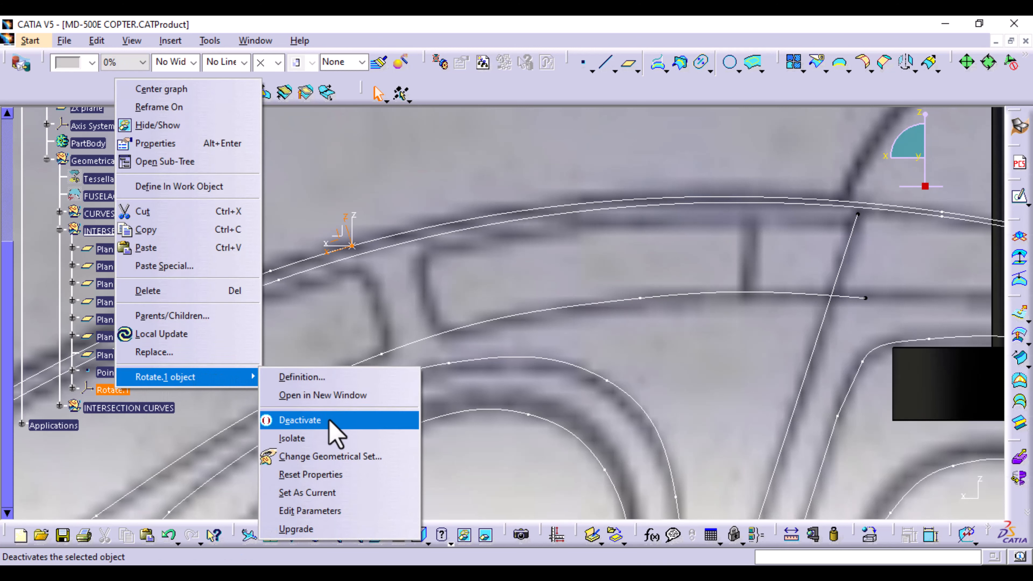
click(336, 456)
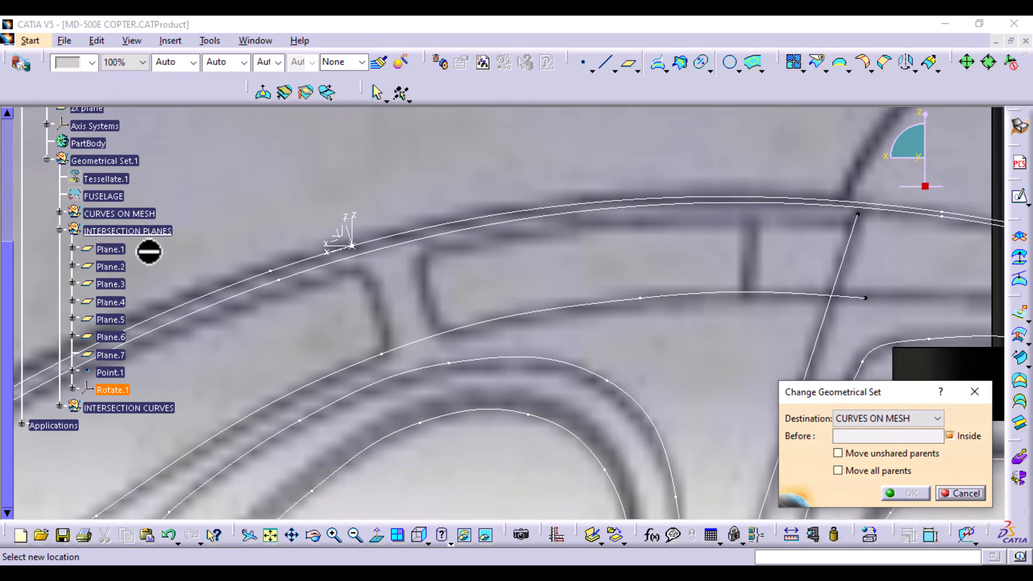
click(132, 161)
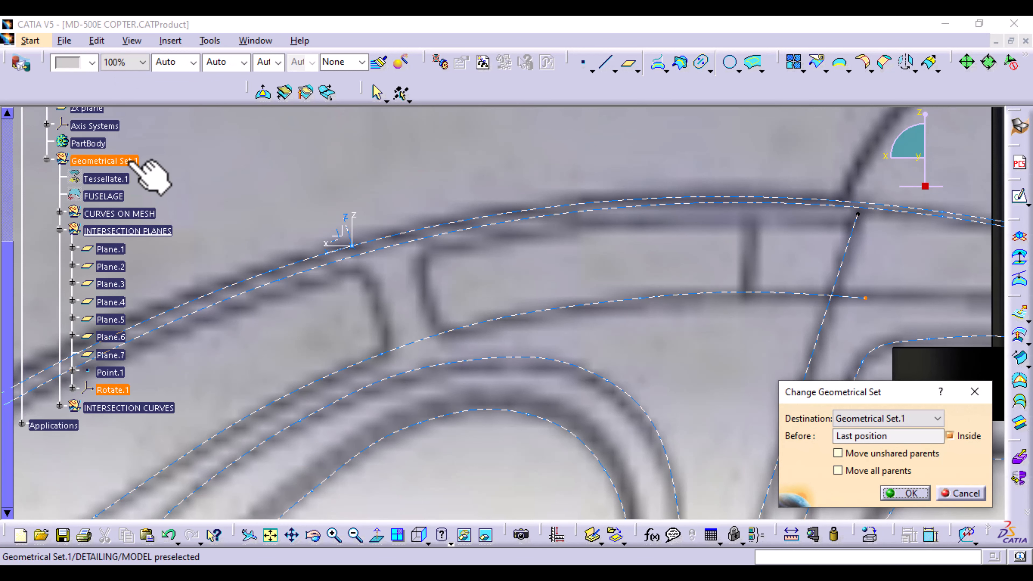
click(911, 493)
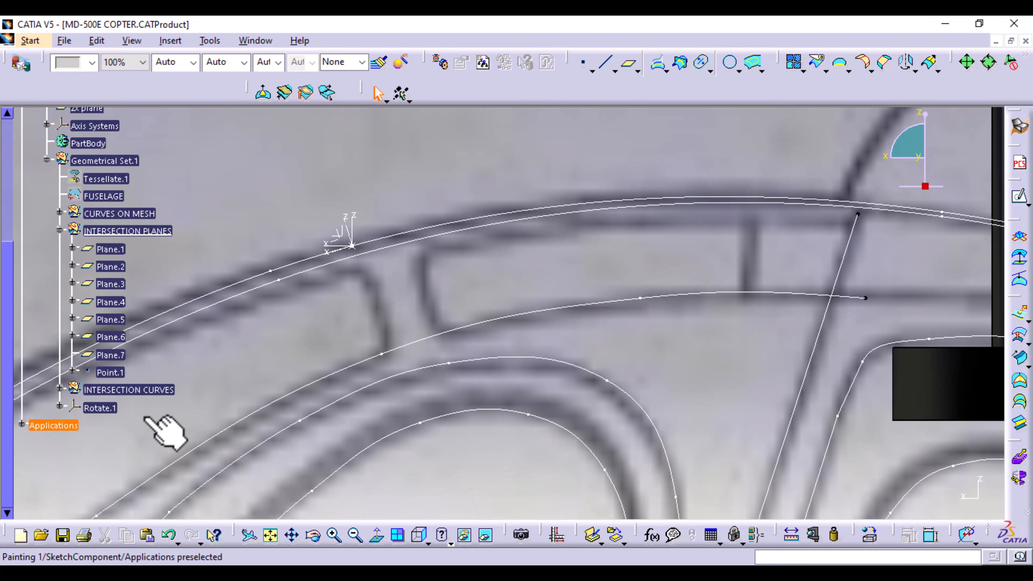
- Edit the Rotate.1 definition to hide its initial axis system
click(100, 408)
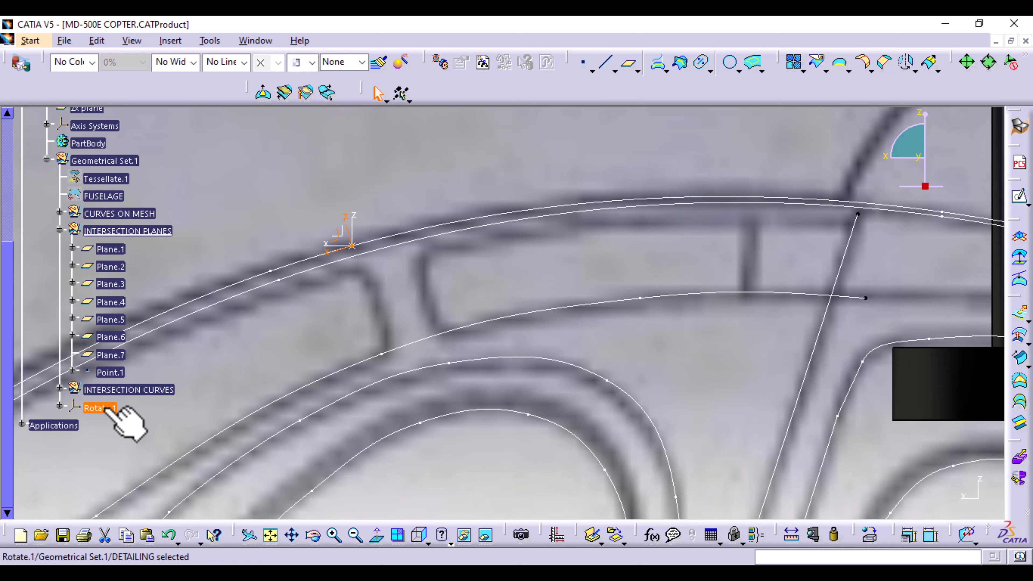
click(102, 443)
double_click(103, 408)
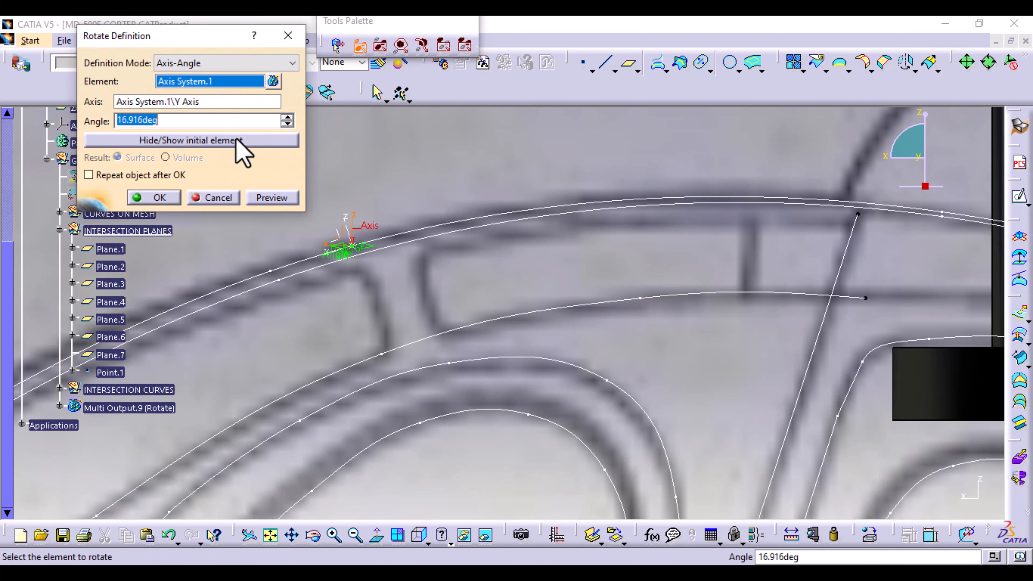
click(165, 197)
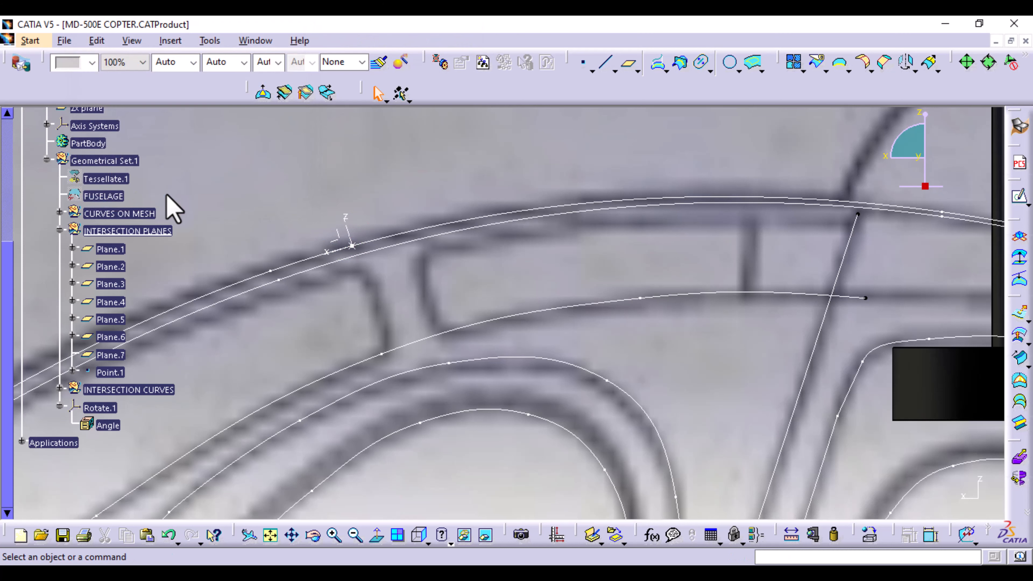
- Translate the rotated axis system -73 mm along its own X axis, toward the rear edge of the roof frame
click(914, 75)
click(928, 106)
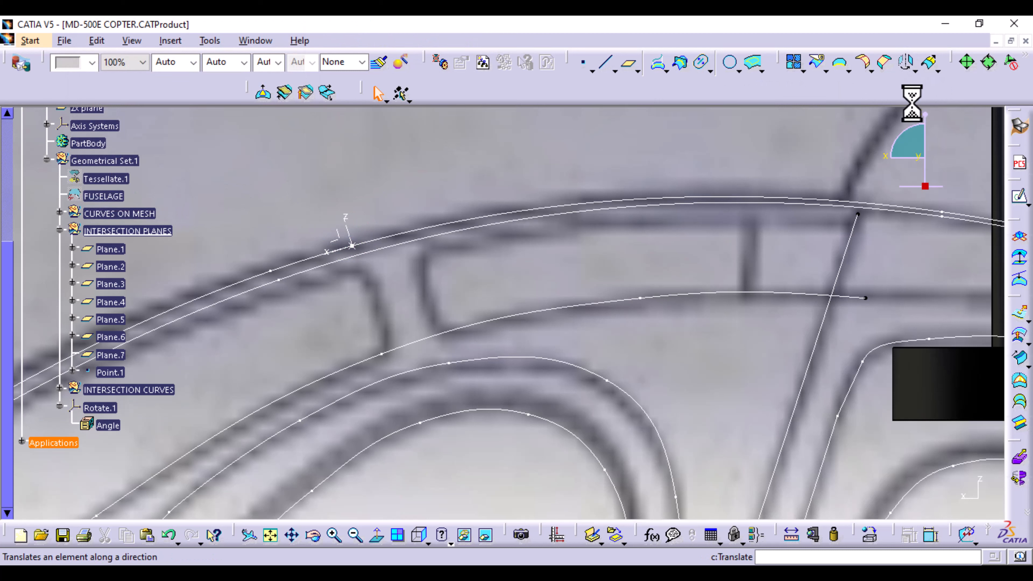
click(345, 240)
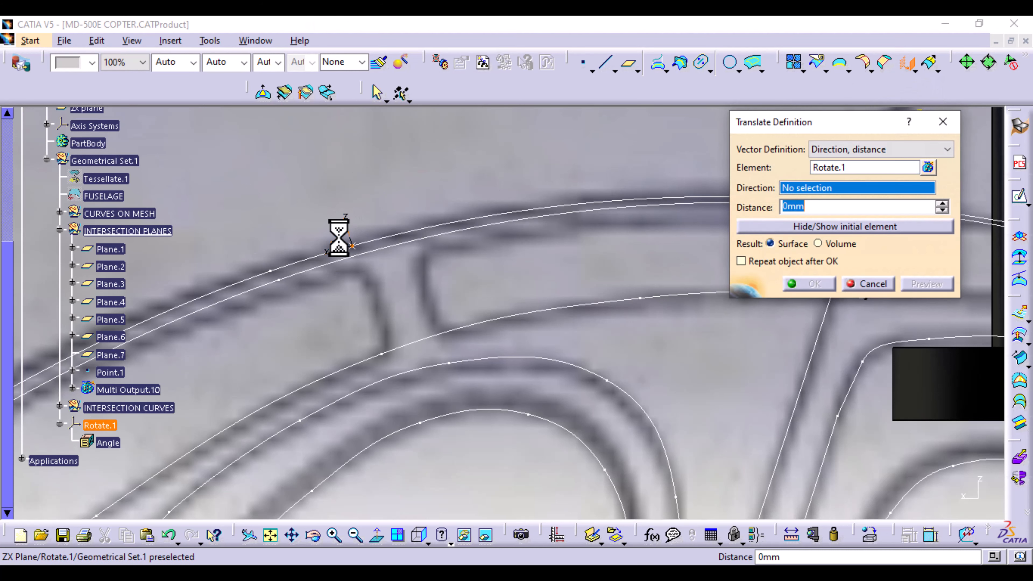
click(332, 251)
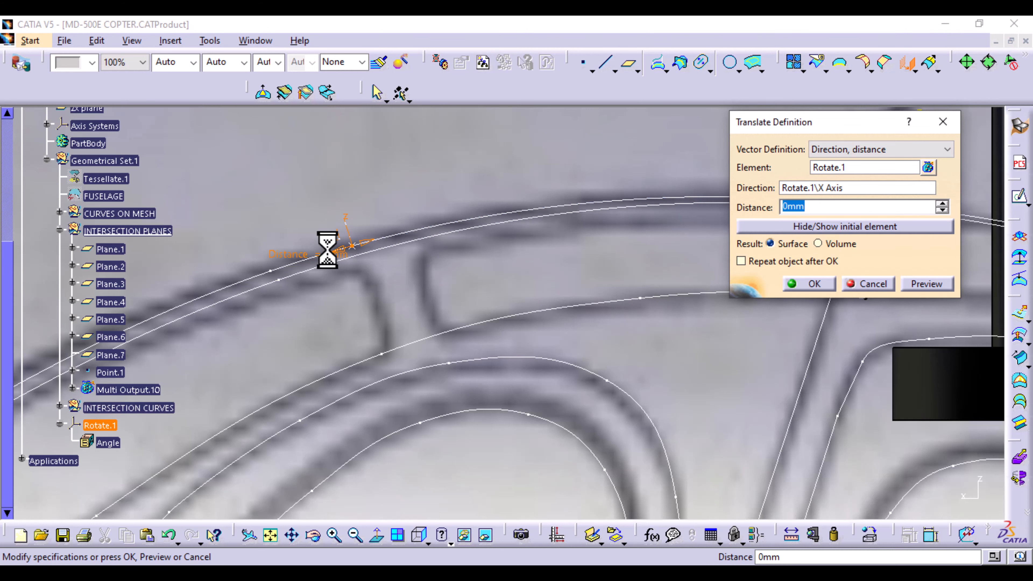
drag(386, 245, 422, 242)
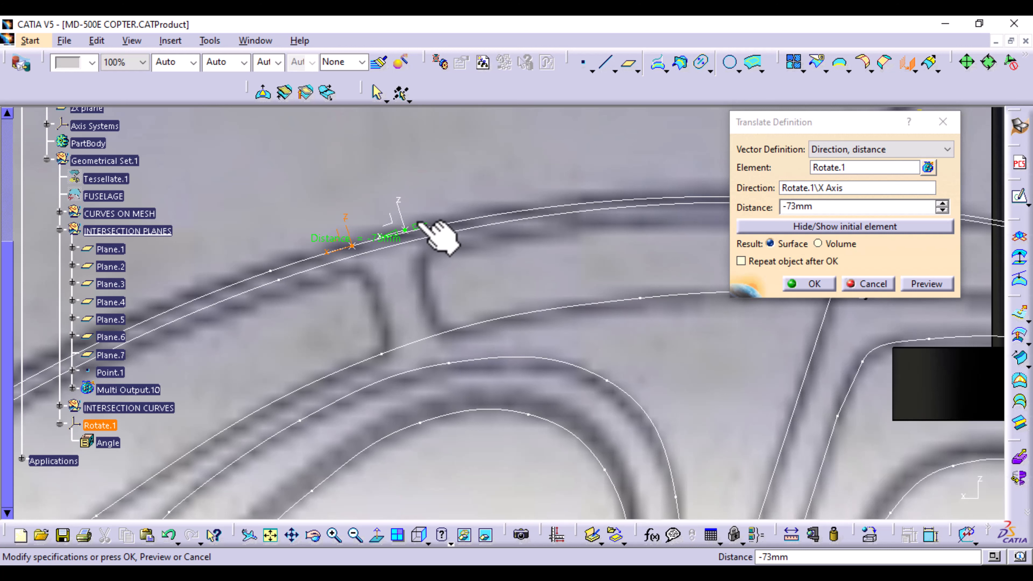
middle_drag(495, 270, 355, 293)
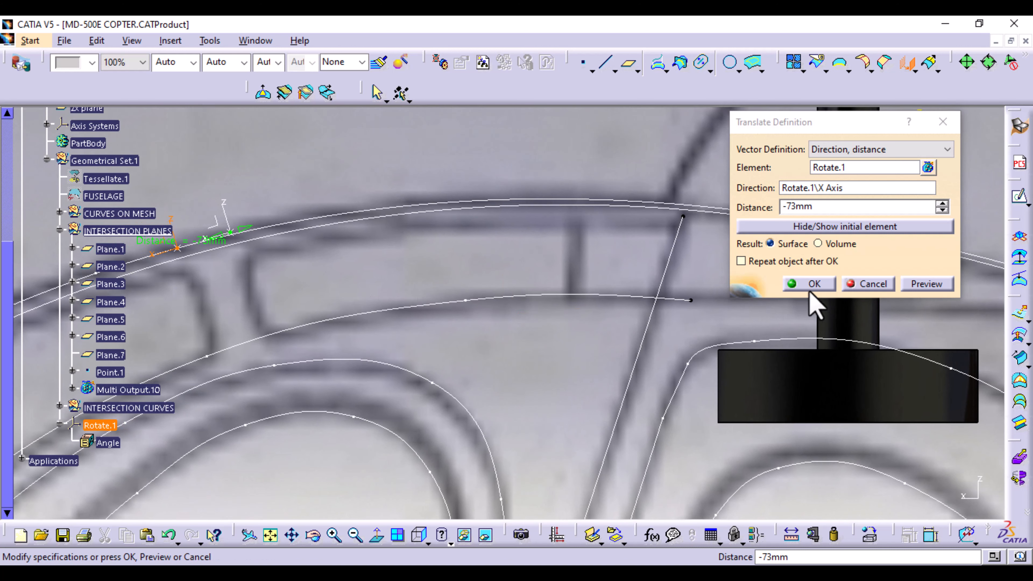
click(815, 284)
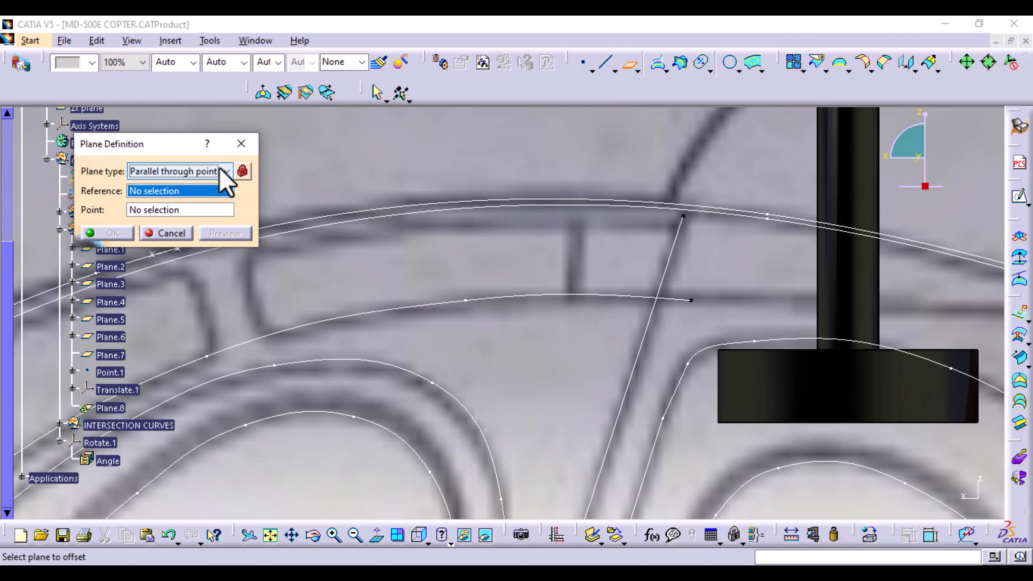
- Create a plane offset -1868 mm from the yz plane, aligned with the vertical roof-panel line ahead of the rotor mast
click(219, 170)
click(191, 184)
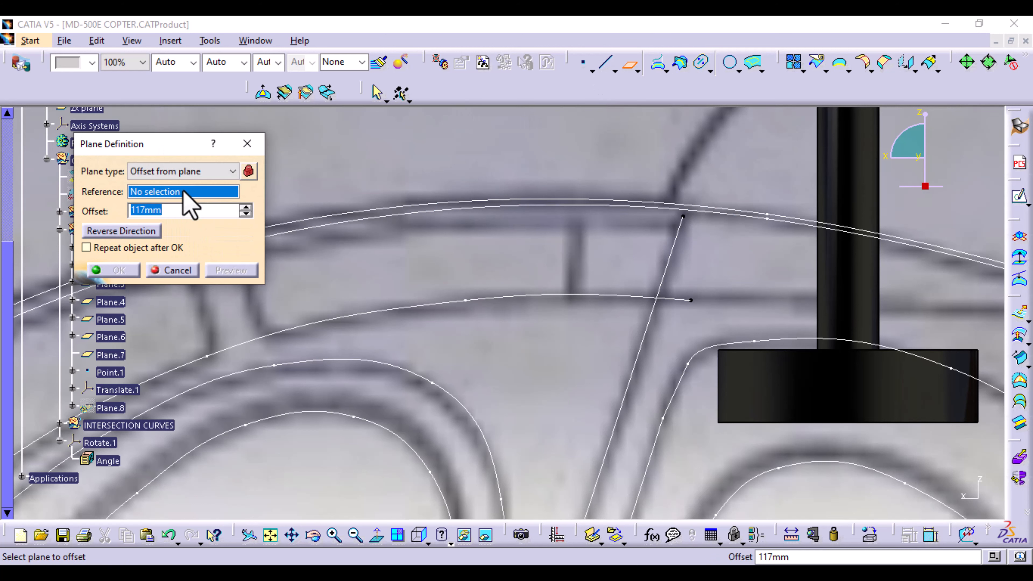
right_click(183, 194)
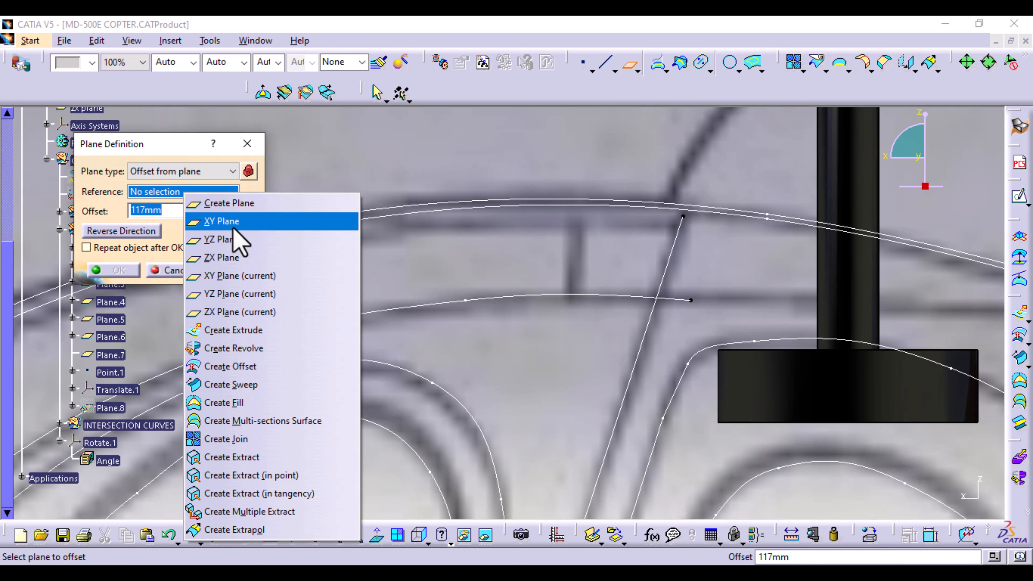
click(236, 240)
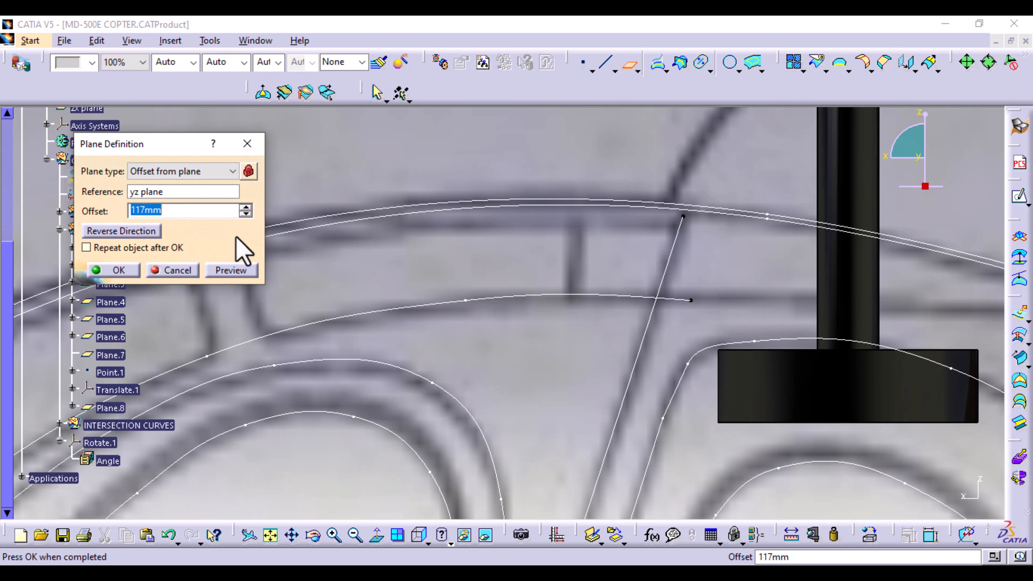
ctrl+middle_drag(566, 173, 581, 400)
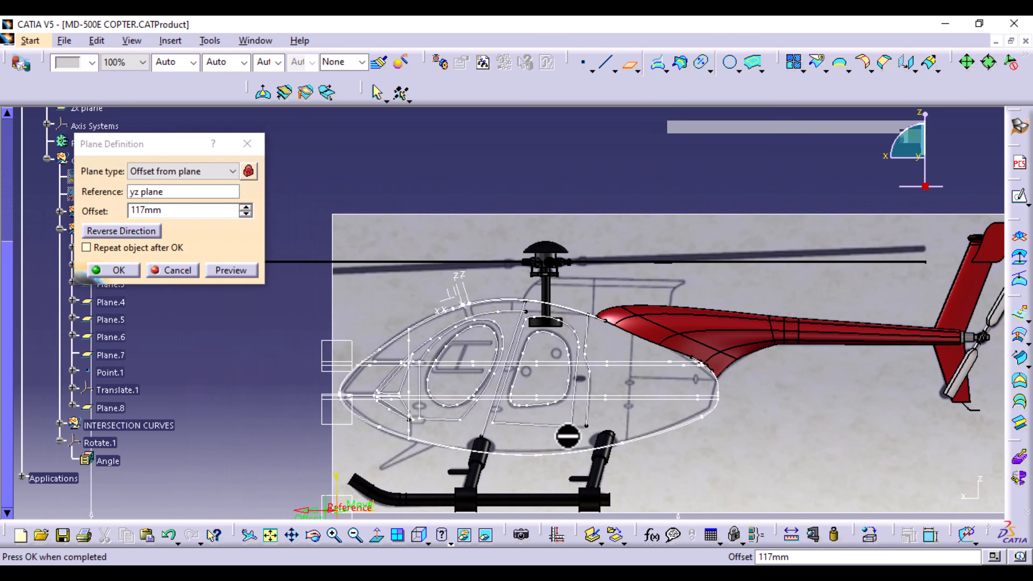
middle_drag(411, 483, 412, 418)
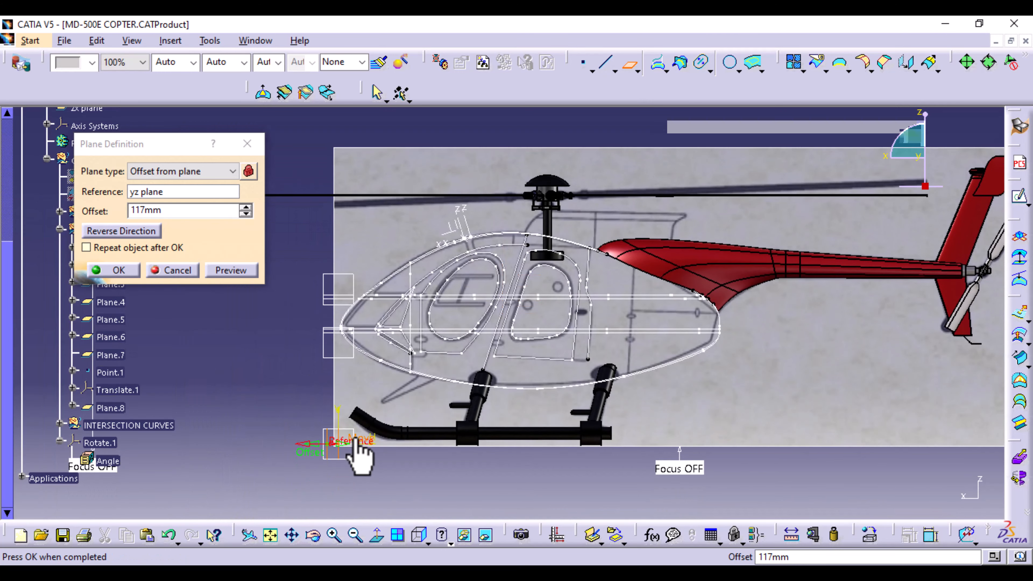
drag(375, 428, 392, 245)
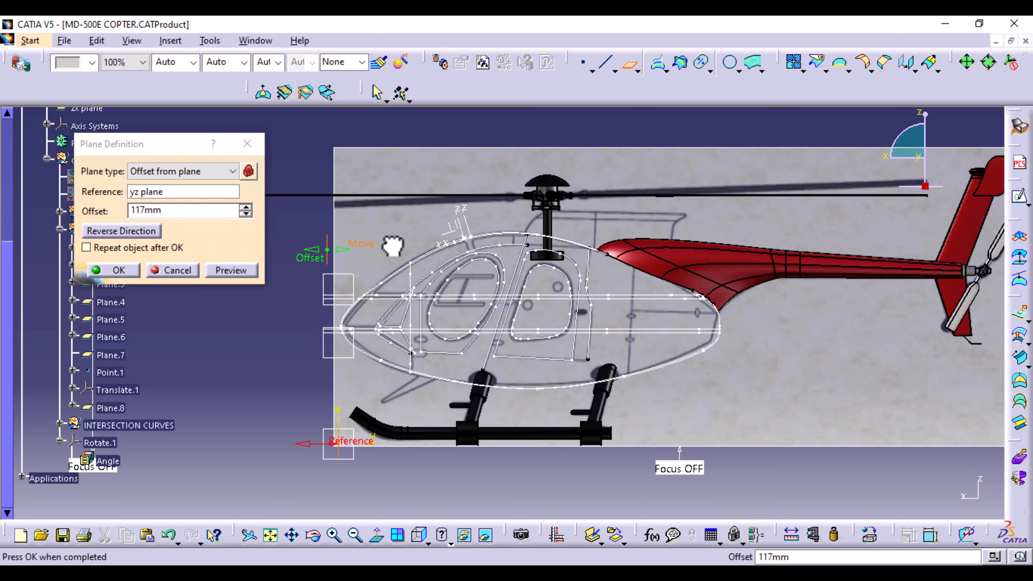
drag(311, 252, 479, 254)
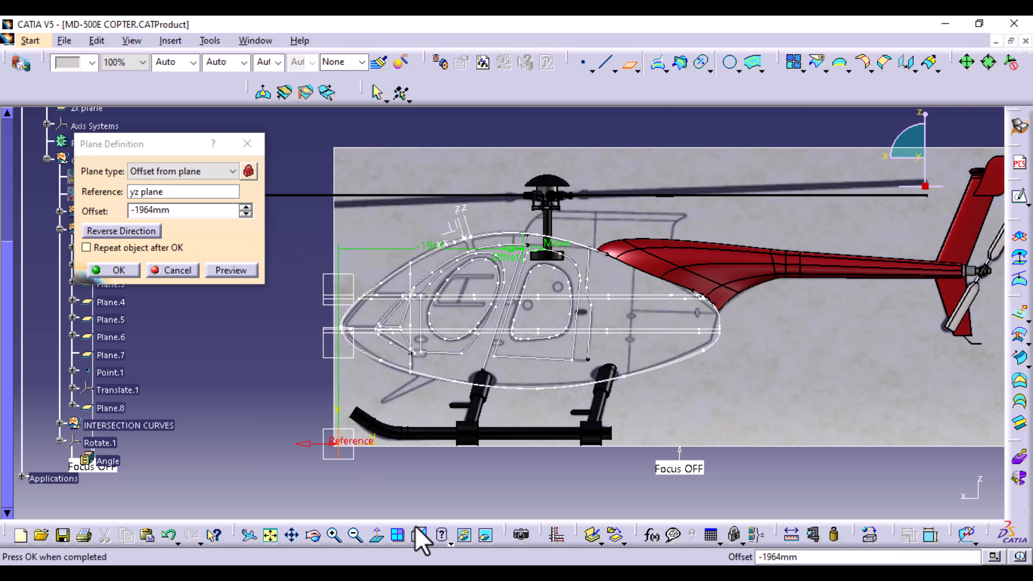
middle_drag(532, 380, 596, 379)
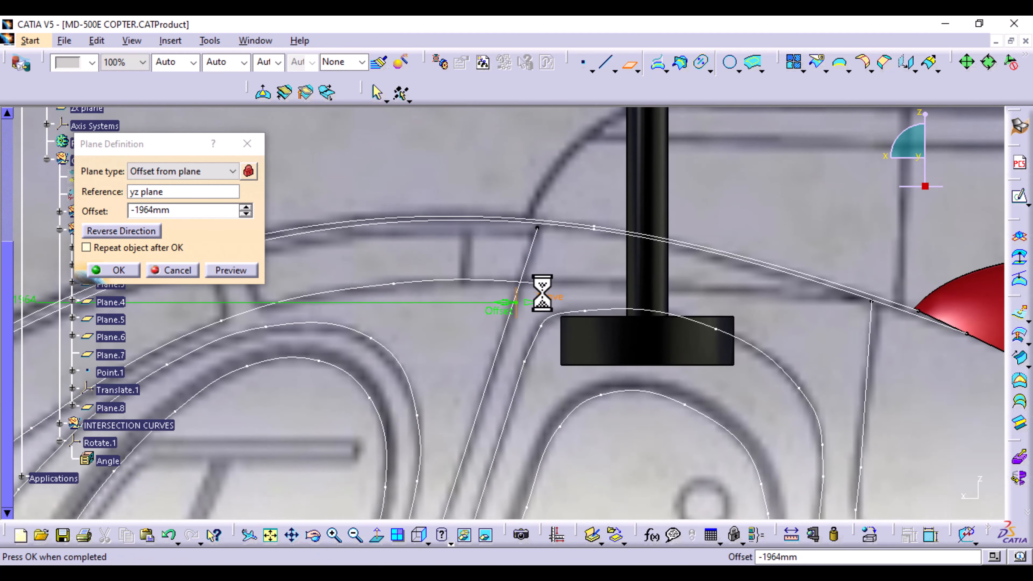
drag(504, 299, 446, 263)
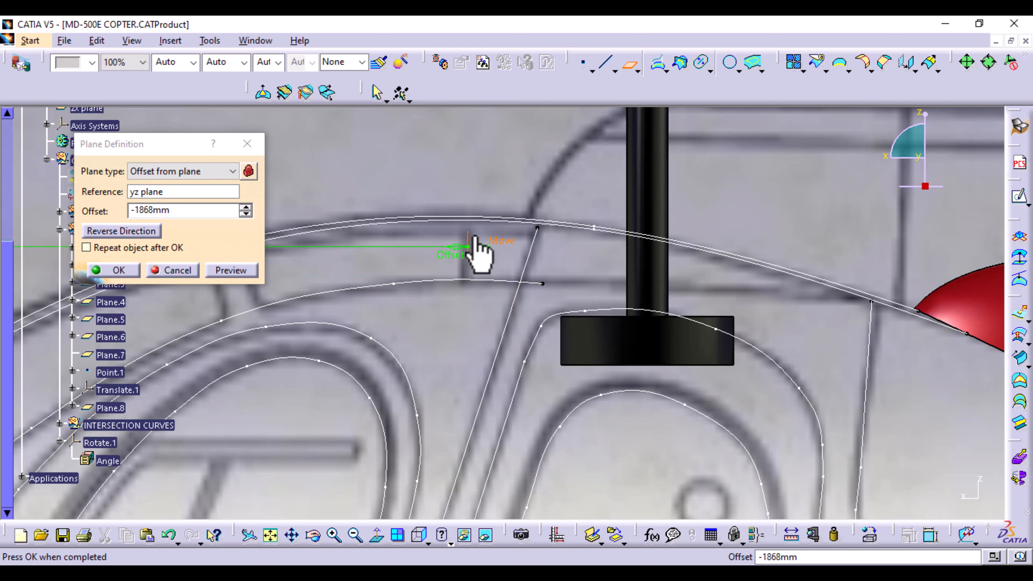
click(114, 270)
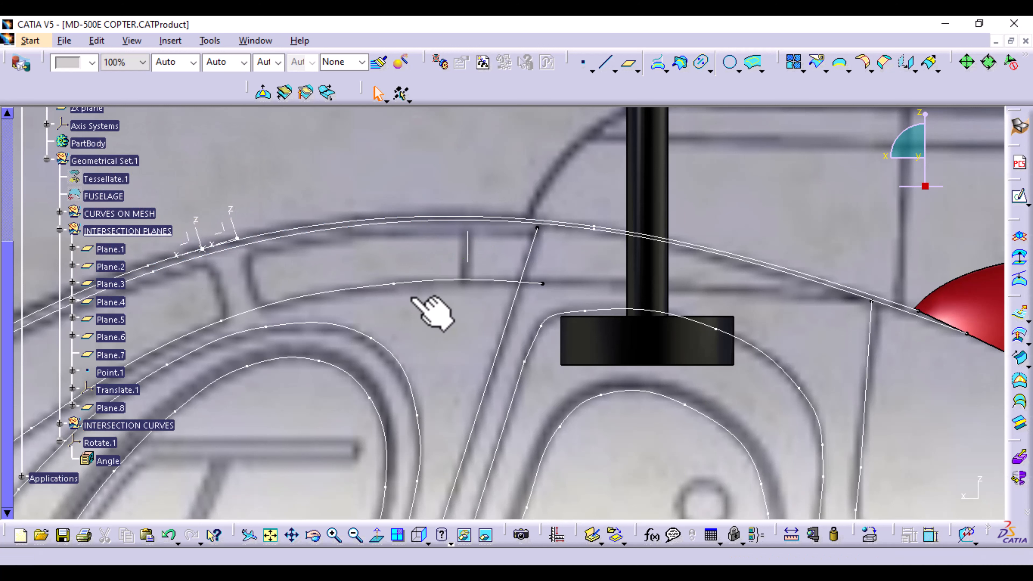
middle_drag(429, 307, 505, 239)
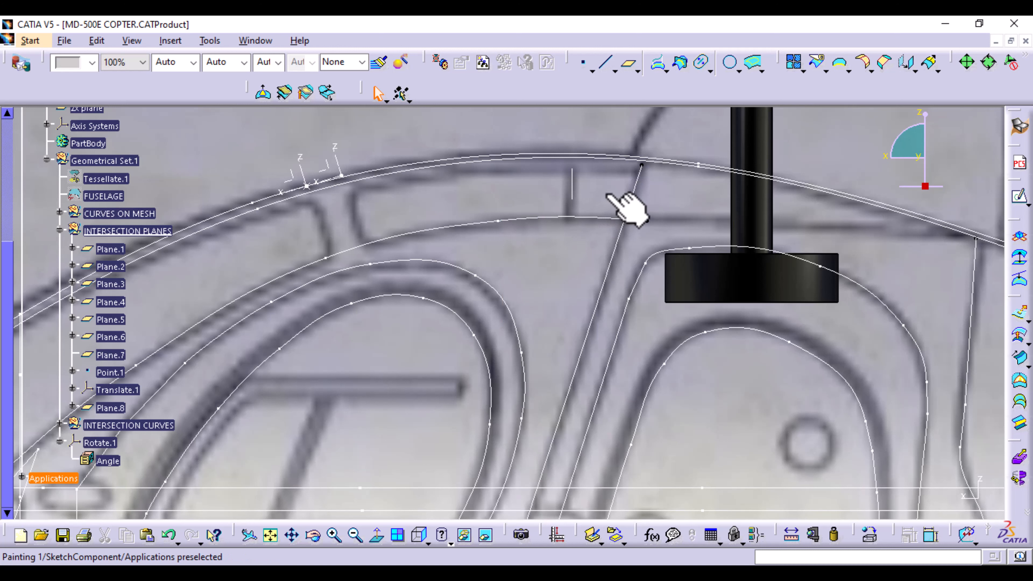
click(116, 408)
right_click(118, 410)
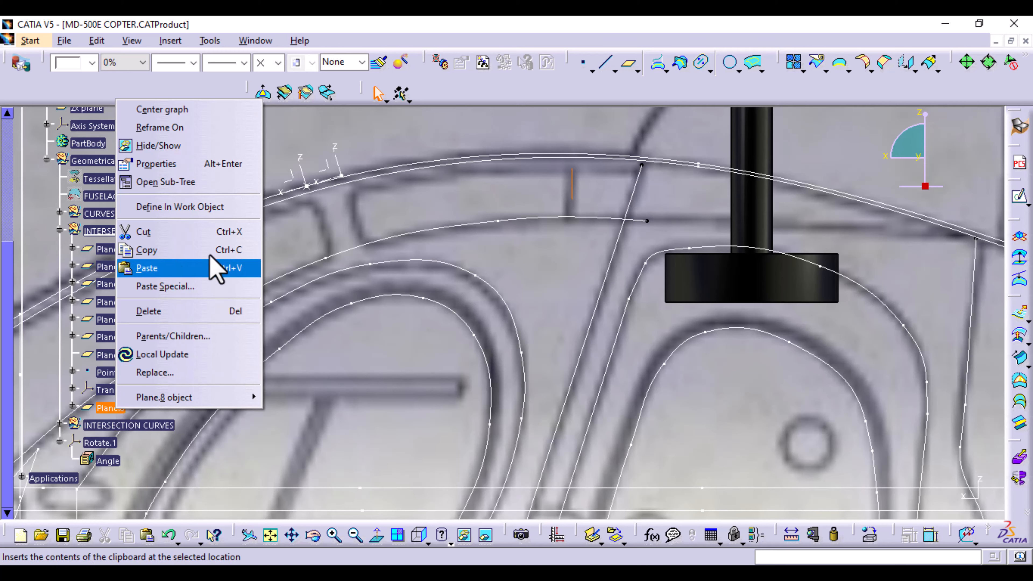
click(425, 147)
- Move Translate.1 out of the INTERSECTION PLANES set into Geometrical Set.1
middle_drag(444, 162, 160, 317)
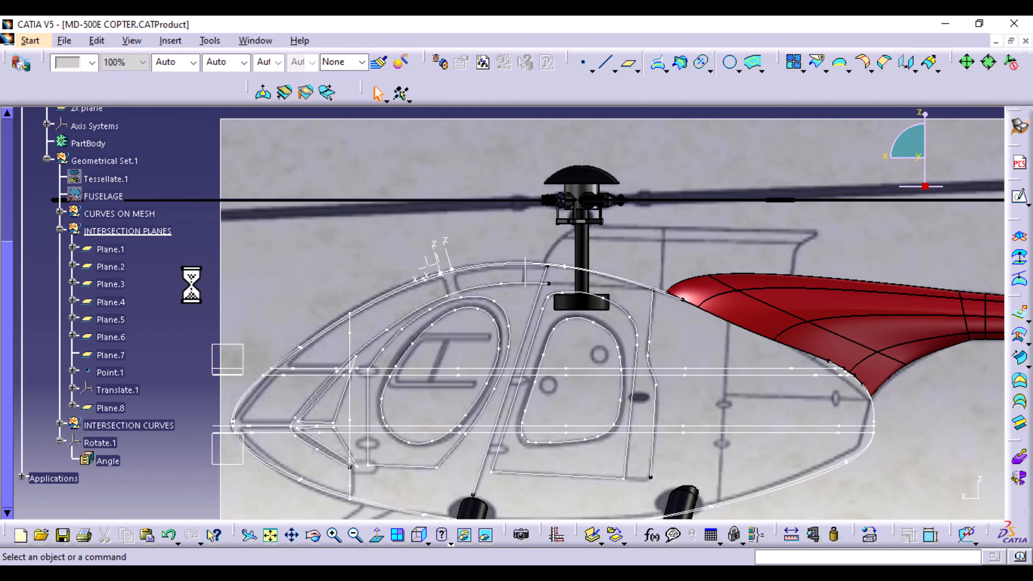
click(134, 391)
click(140, 231)
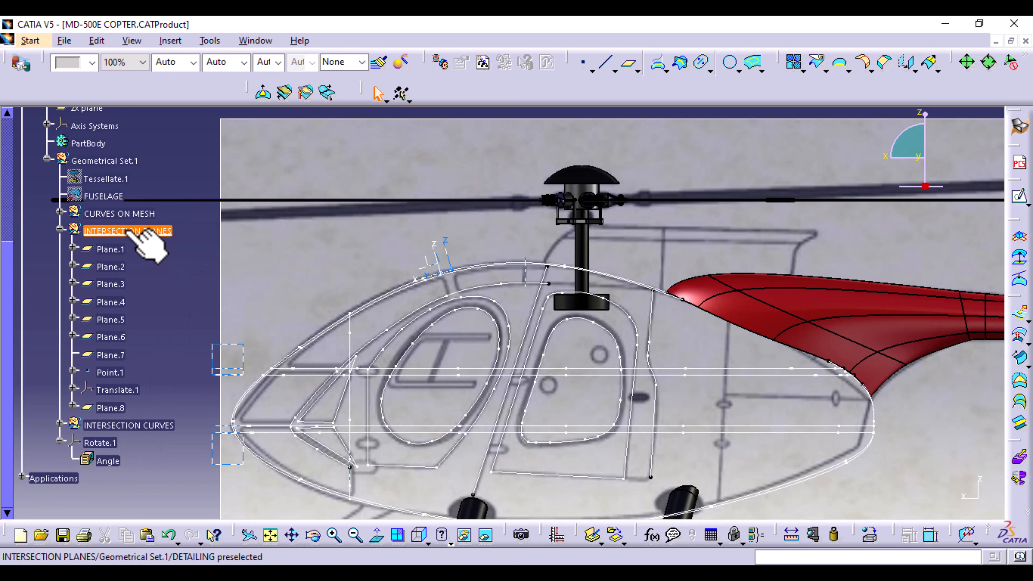
click(125, 390)
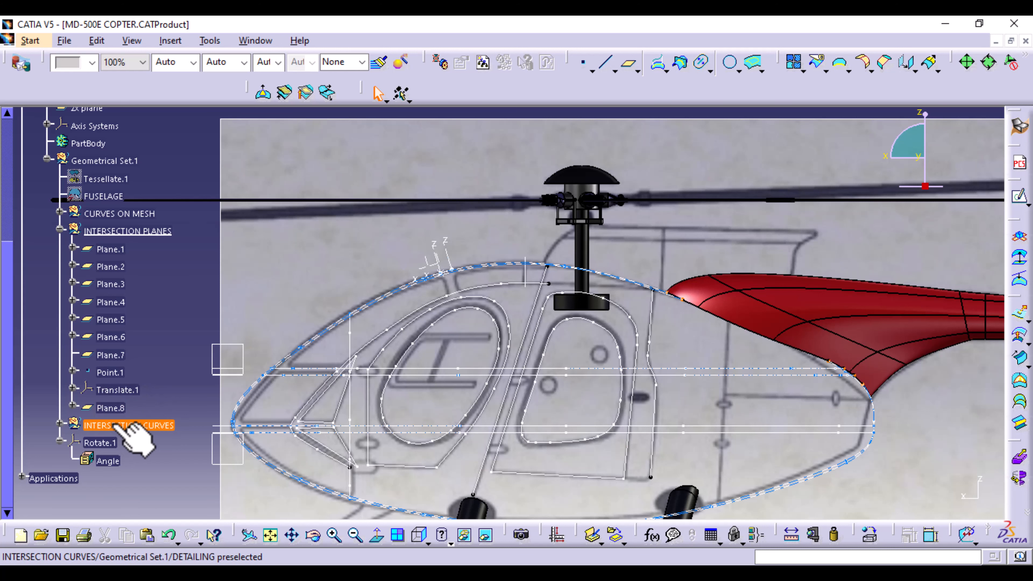
right_click(136, 391)
mouse_move(224, 378)
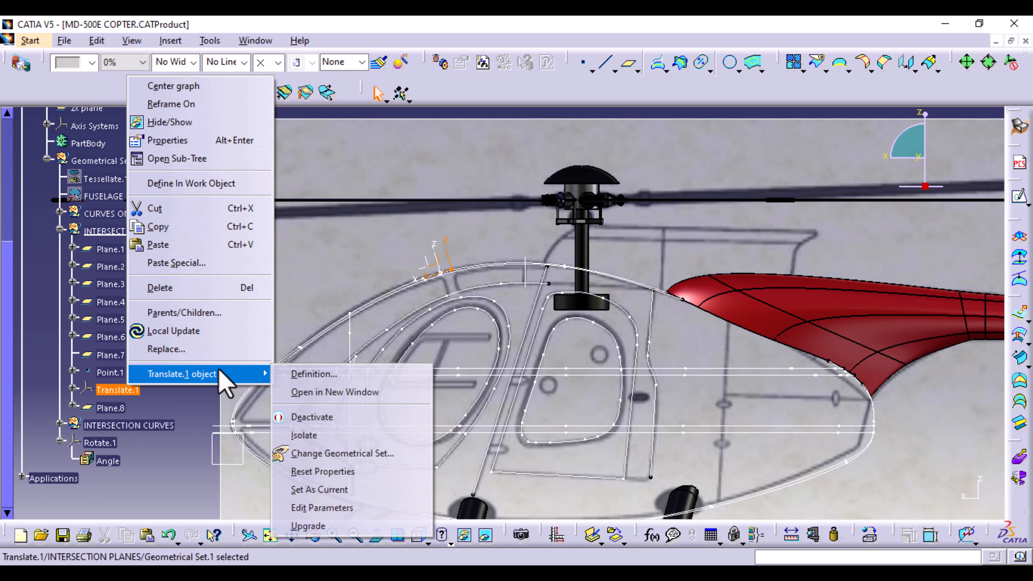
click(324, 453)
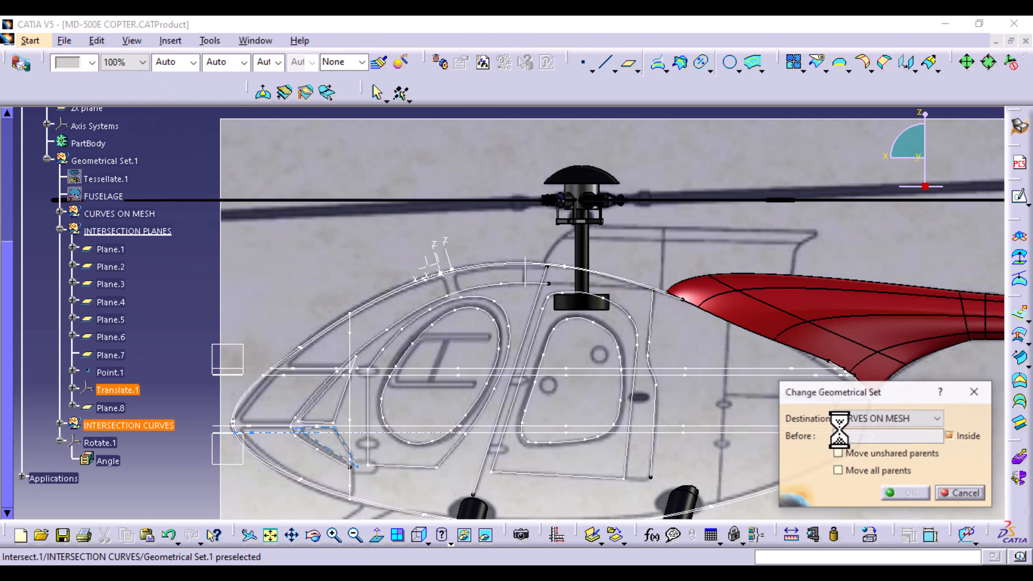
click(932, 419)
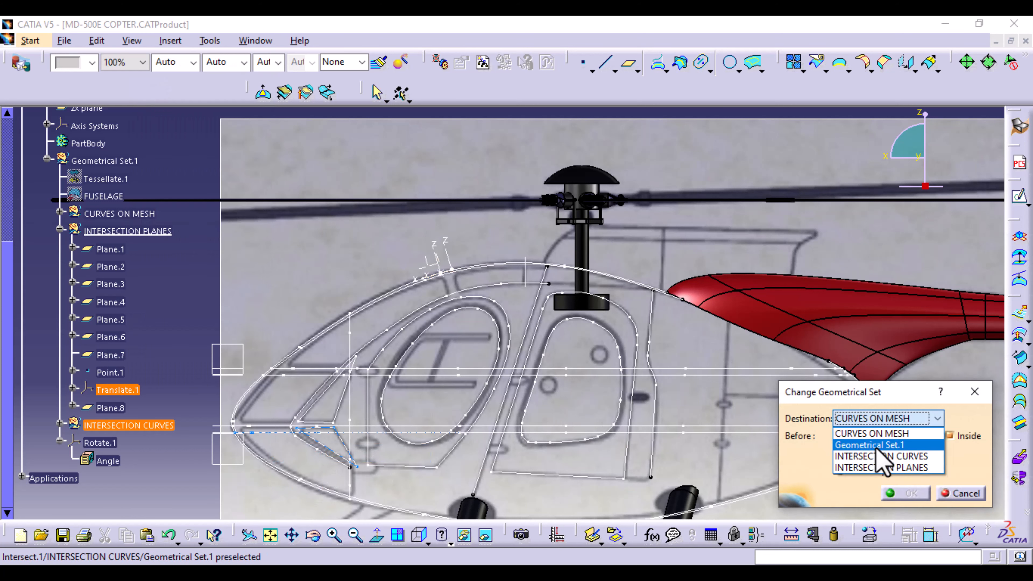
click(880, 444)
click(910, 494)
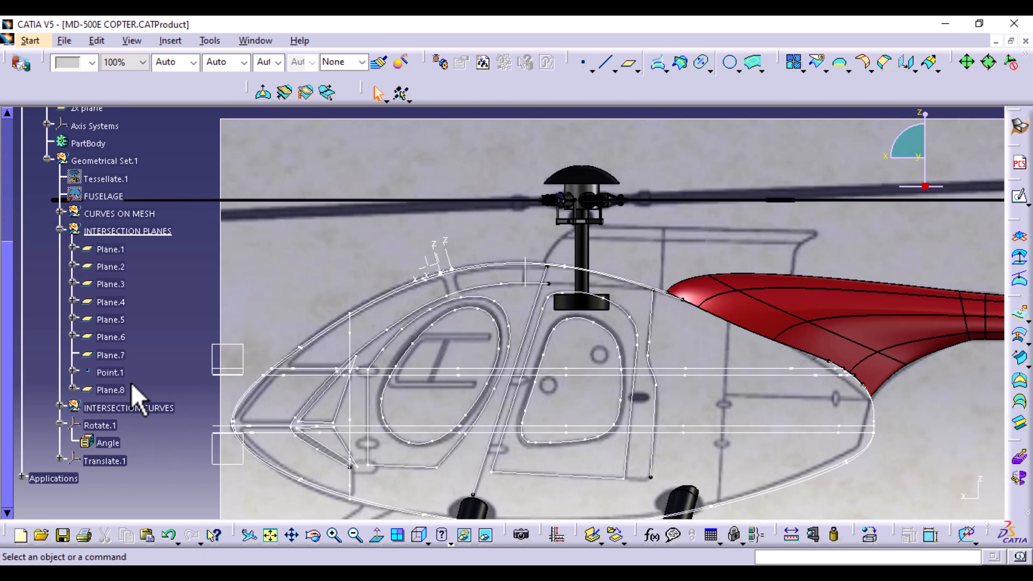
- Move Point.1 from INTERSECTION PLANES into Geometrical Set.1 at the last position, collapse the planes set, and save the product
right_click(118, 372)
mouse_move(215, 360)
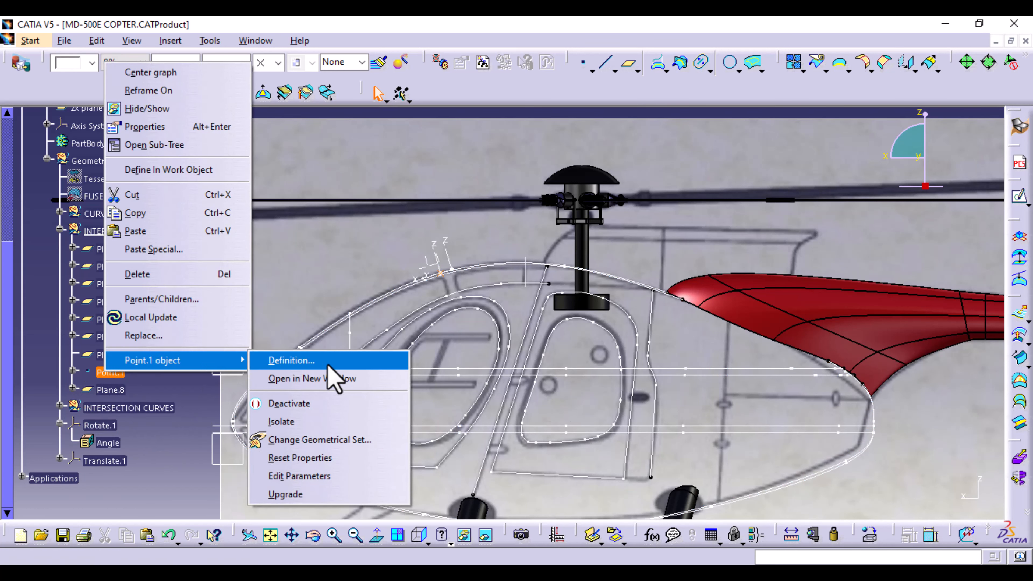
click(341, 439)
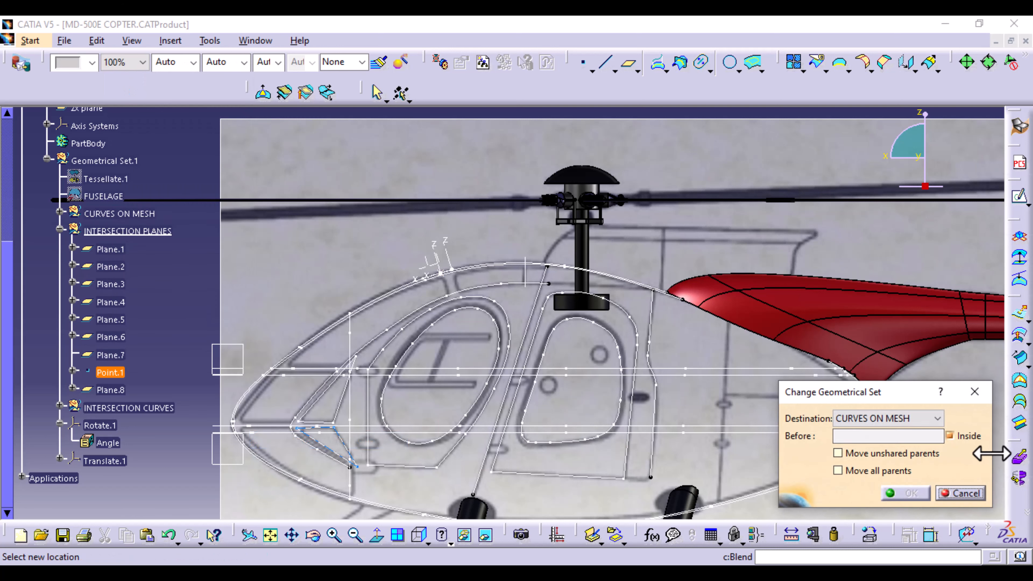
click(937, 418)
click(853, 437)
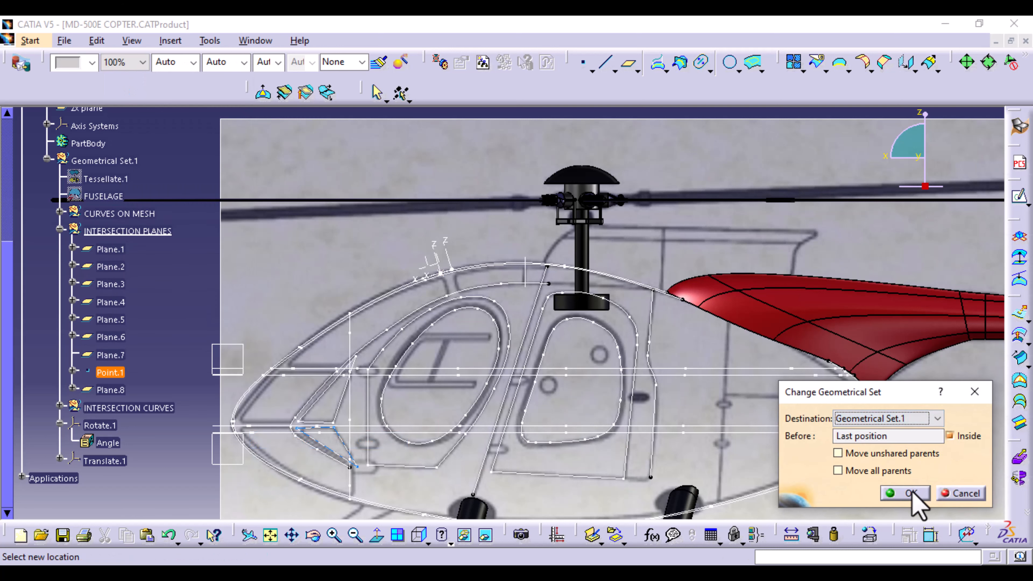
click(911, 491)
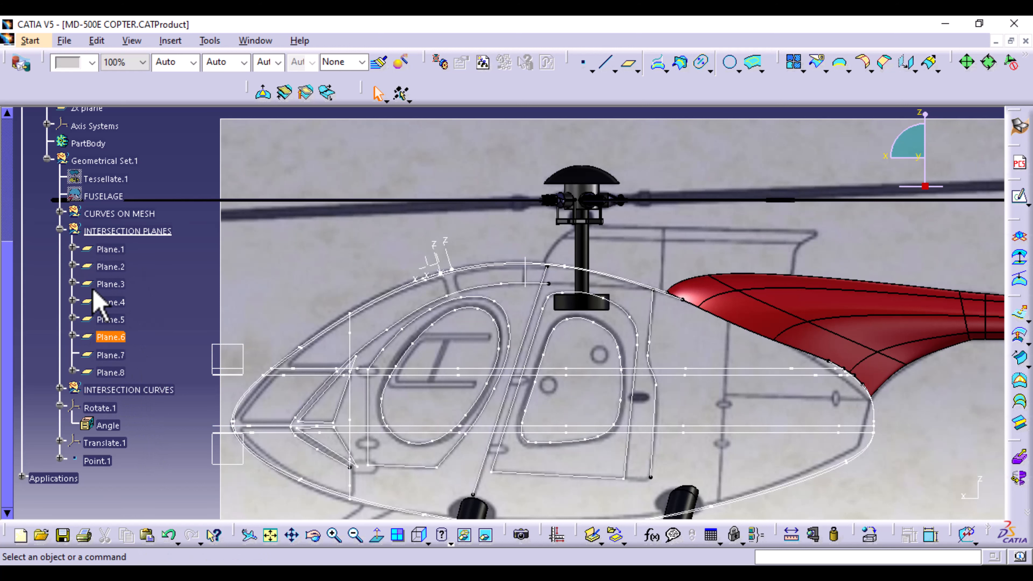
click(60, 229)
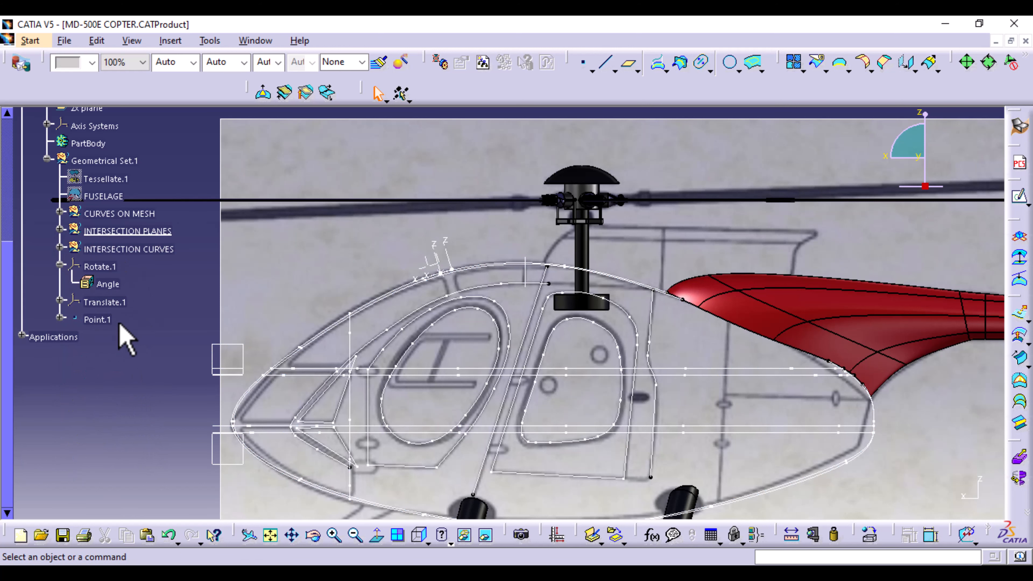
key(ctrl+s)
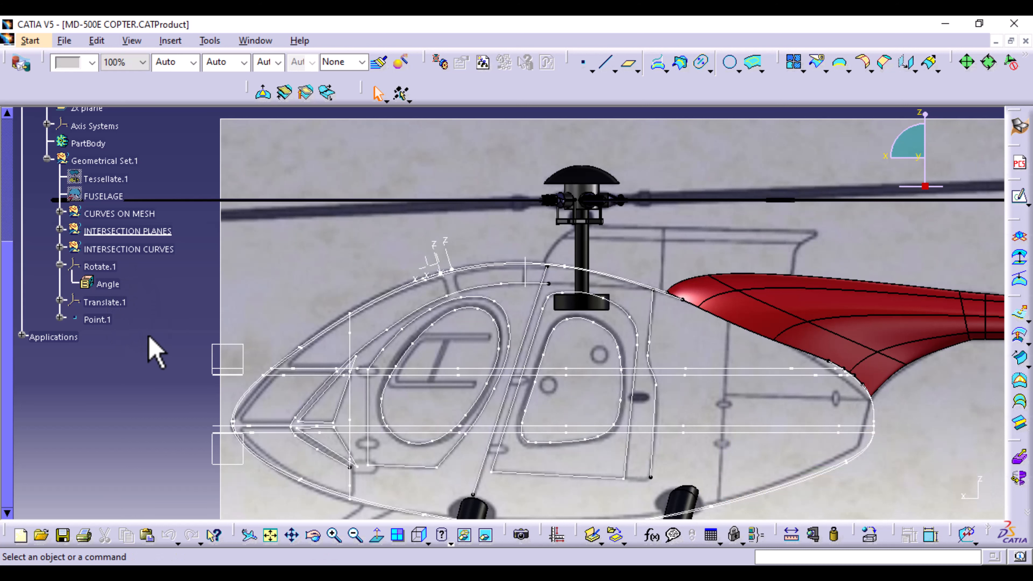
- Define INTERSECTION CURVES as the in-work object and show the hidden MD- (500E) component
scroll(154, 346, up, 3)
scroll(150, 334, up, 2)
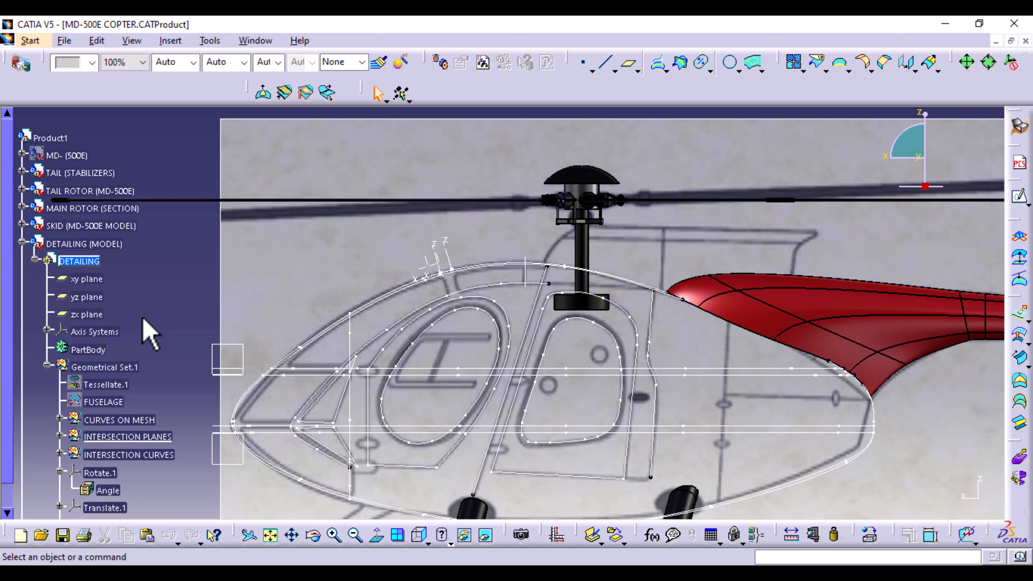
scroll(141, 317, down, 2)
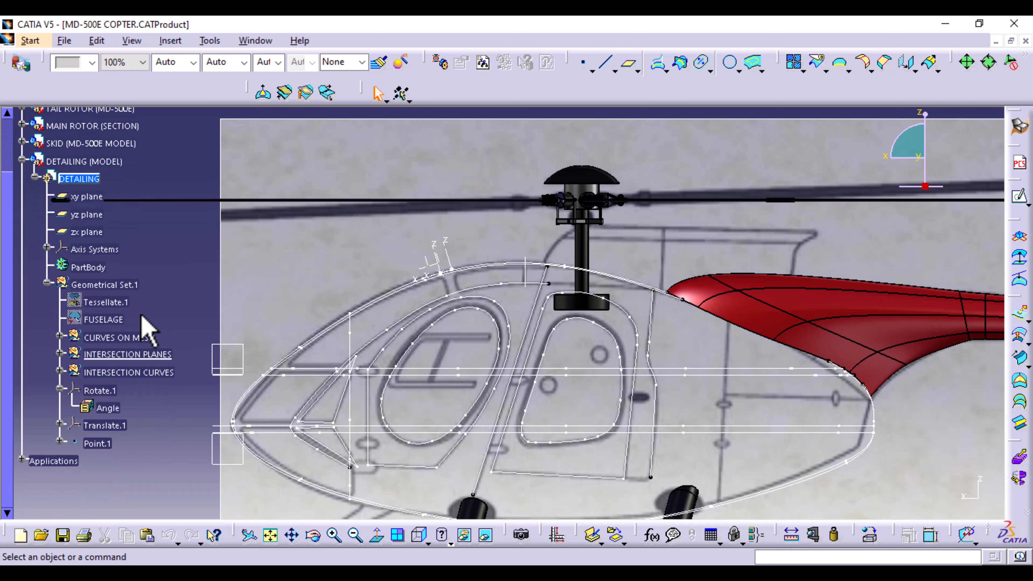
right_click(162, 376)
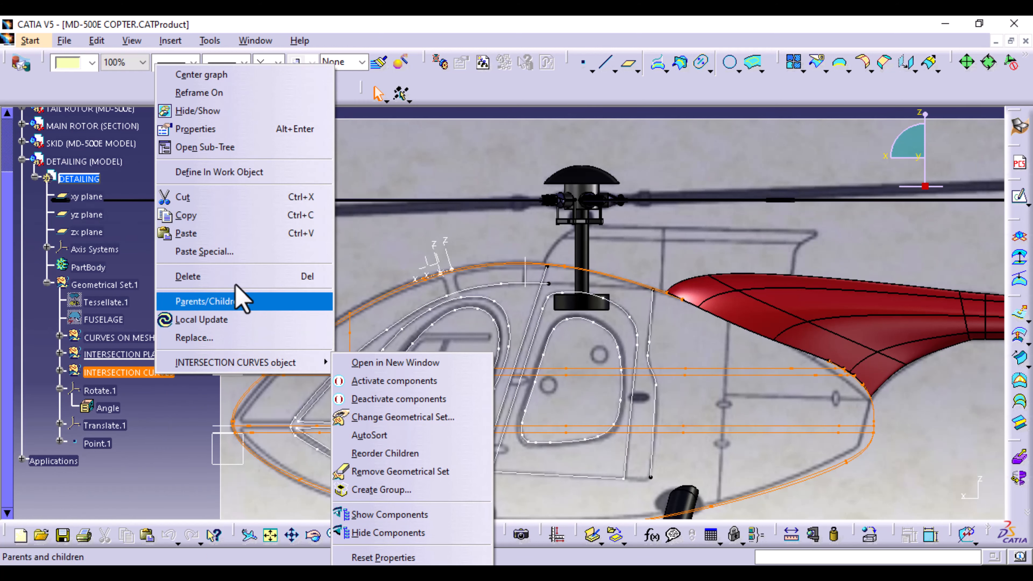
click(265, 173)
scroll(163, 253, up, 2)
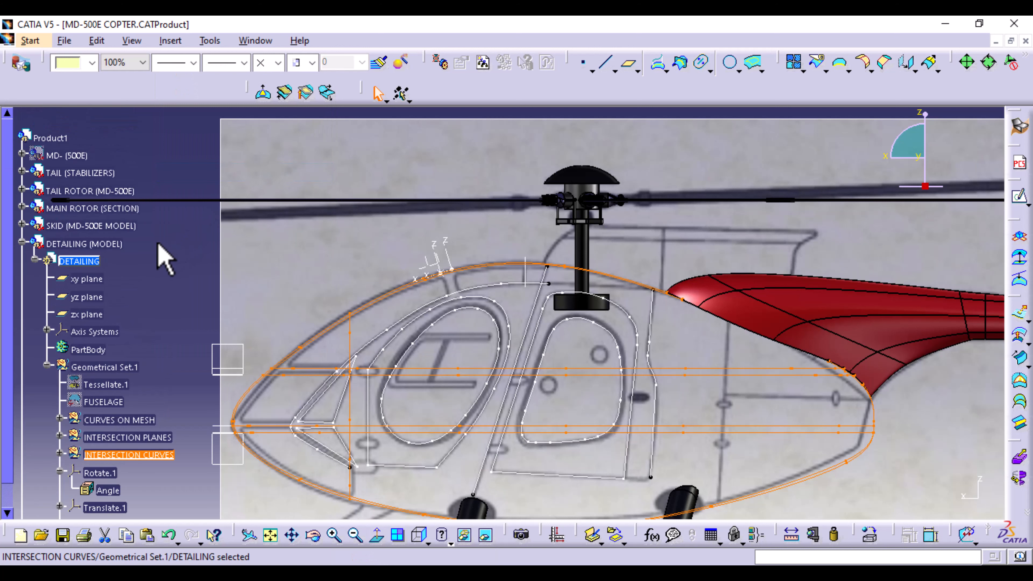
right_click(79, 155)
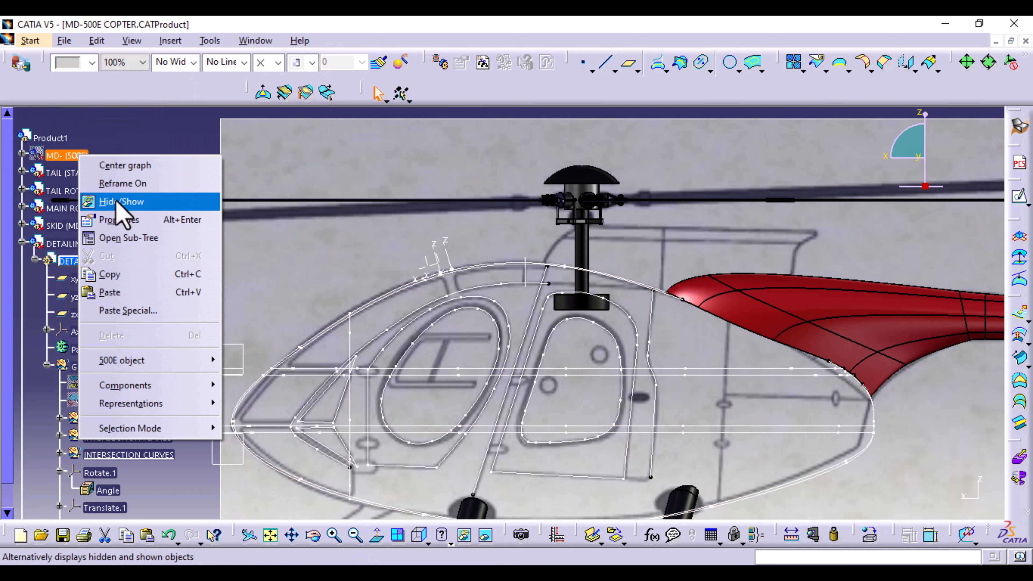
click(118, 202)
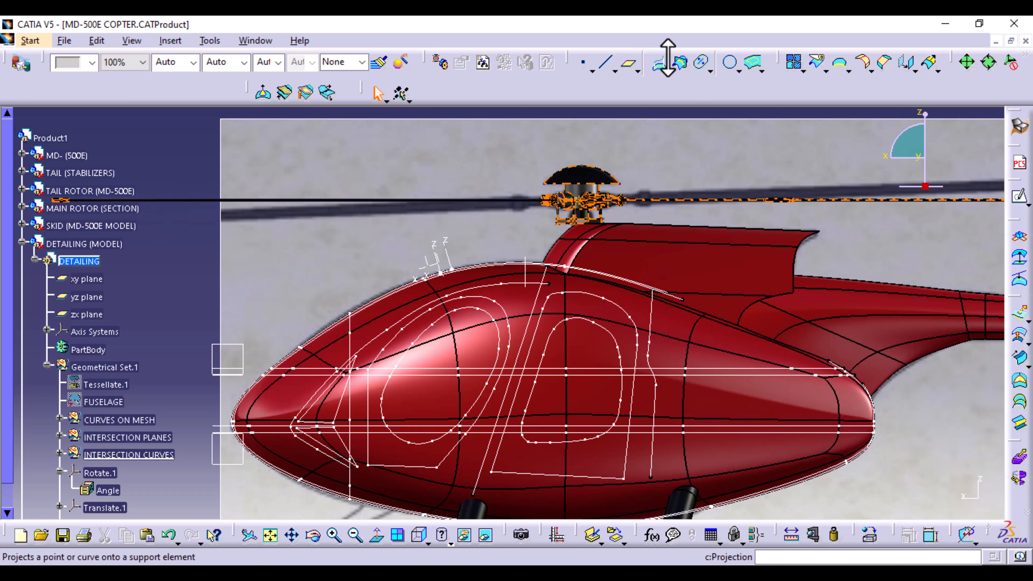
- Create an intersection curve between the FUSELAGE surface and Face.1 of the Rotate.1 axis system
click(680, 64)
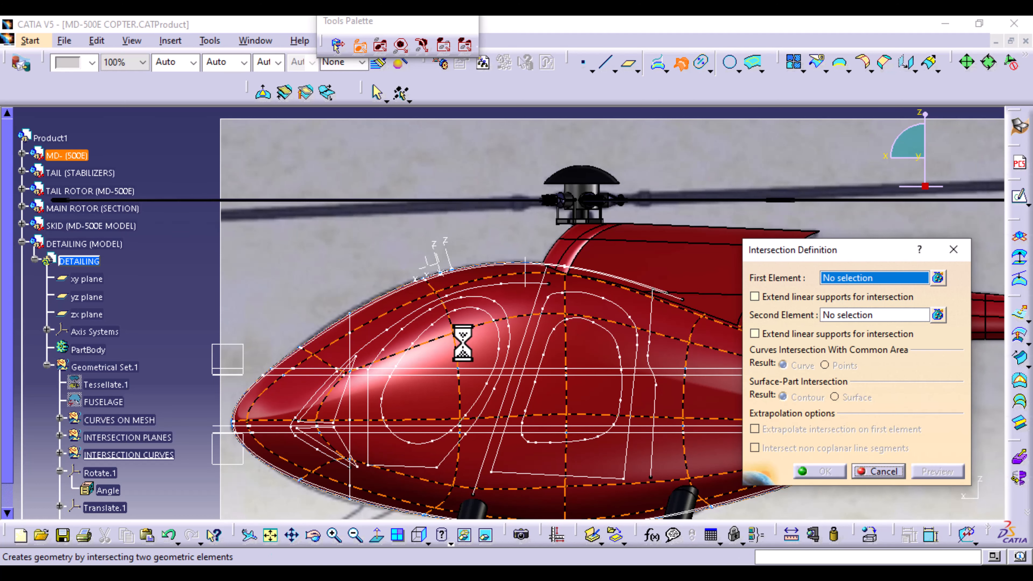
click(473, 342)
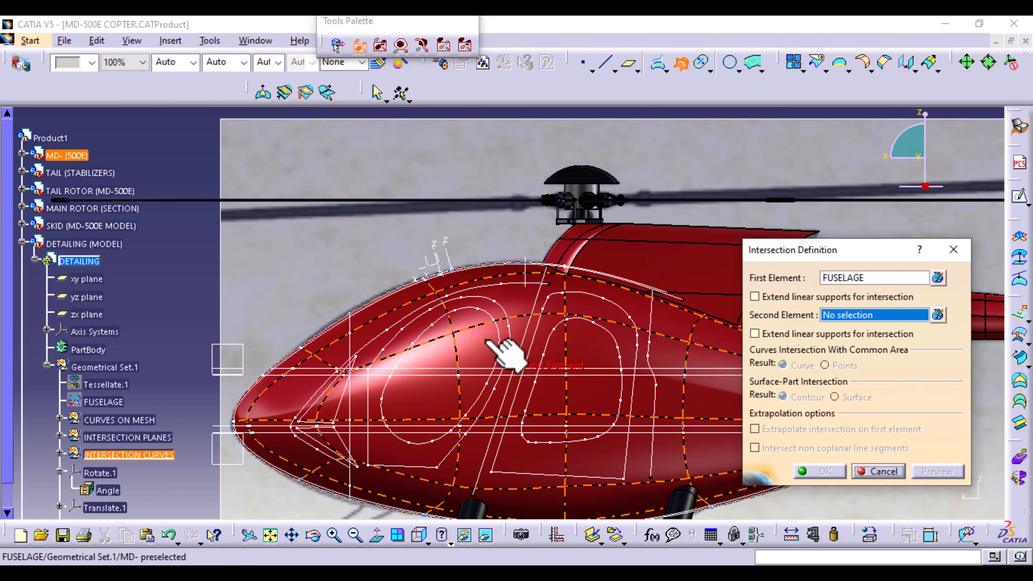
middle_drag(486, 341, 451, 253)
middle_drag(327, 253, 358, 273)
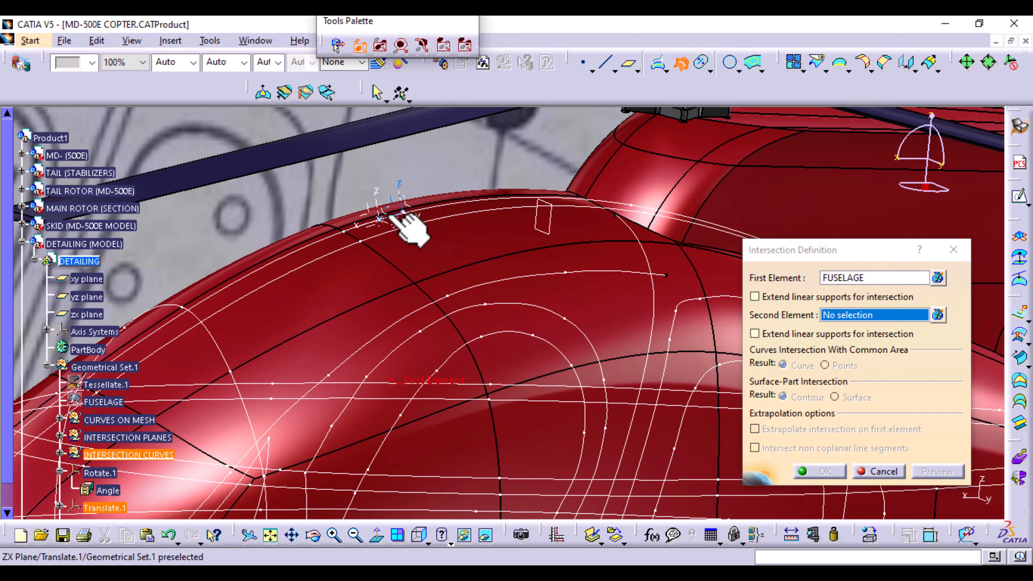
middle_drag(397, 281, 316, 272)
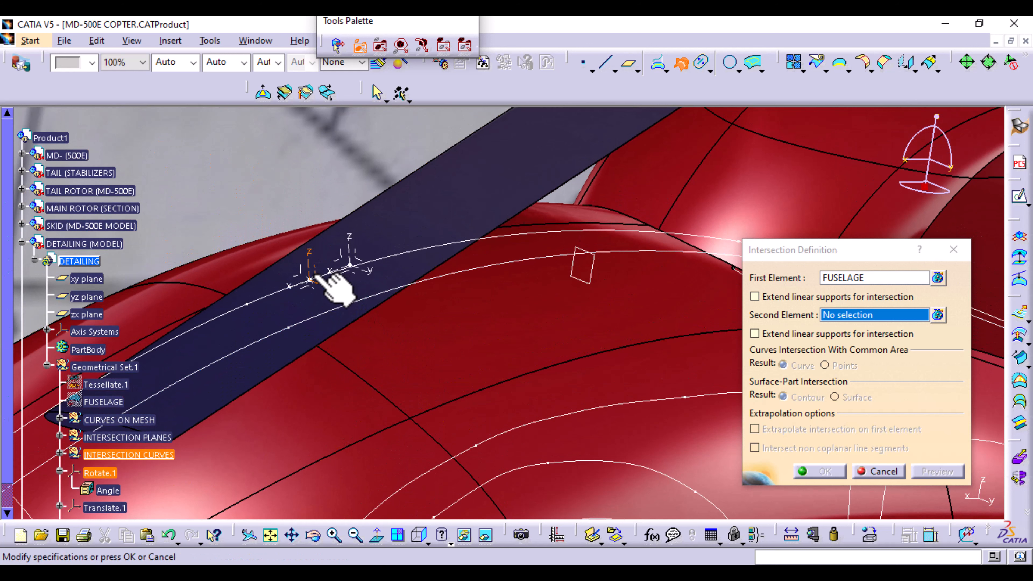
click(318, 278)
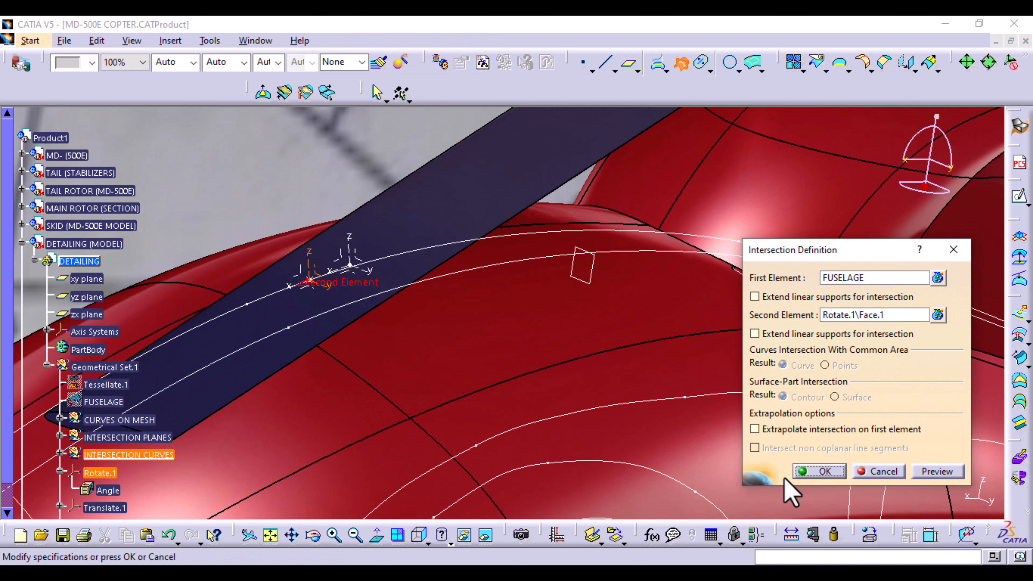
click(935, 471)
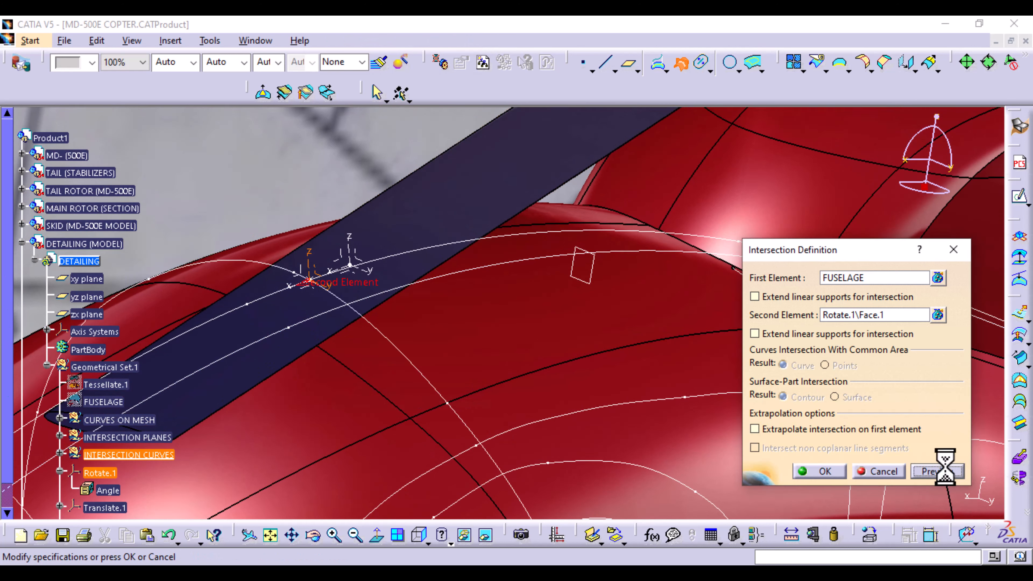
click(823, 471)
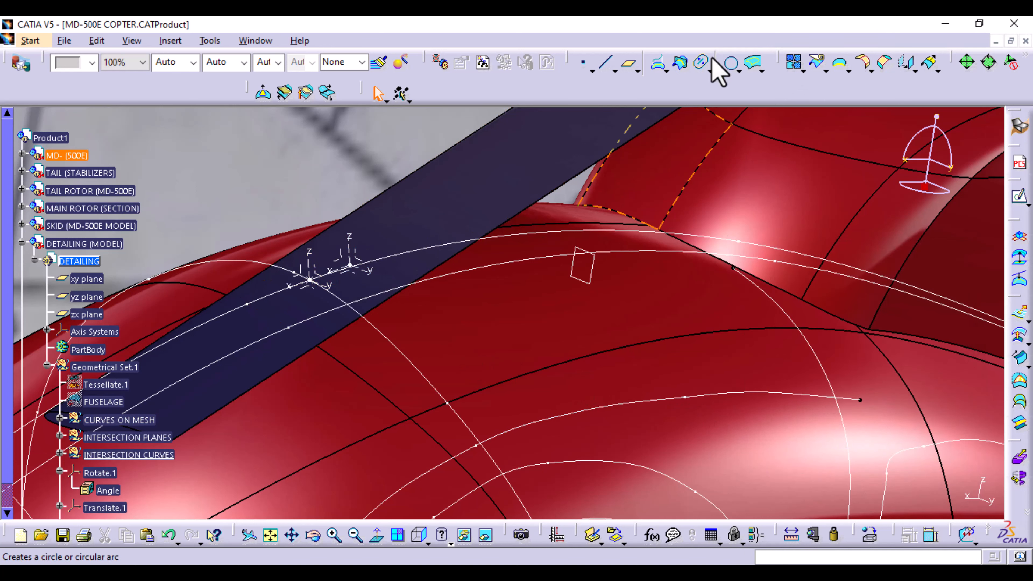
- Create an intersection curve between the FUSELAGE surface and Face.2 of the Translate.1 axis system
click(680, 61)
click(469, 325)
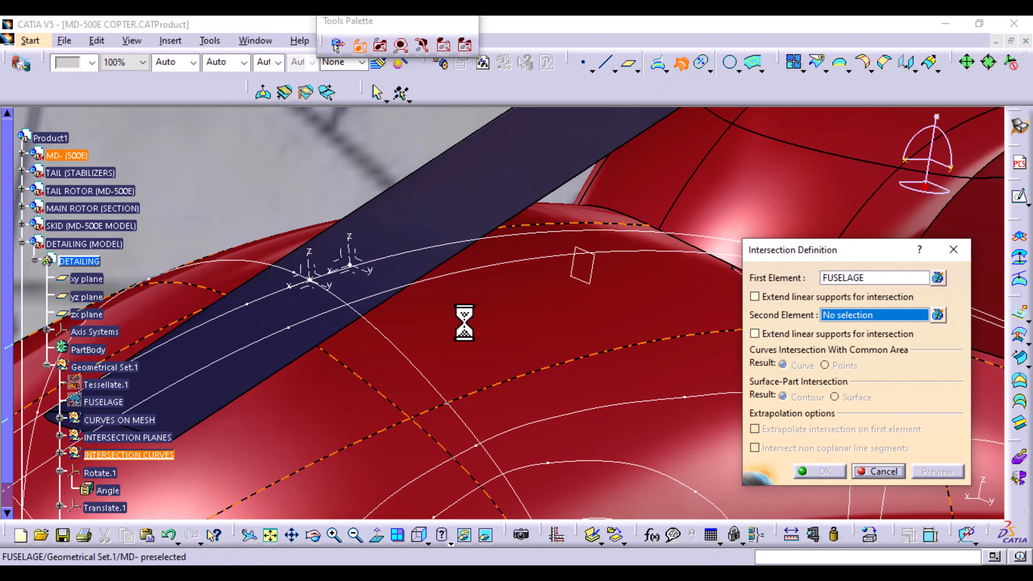
click(363, 262)
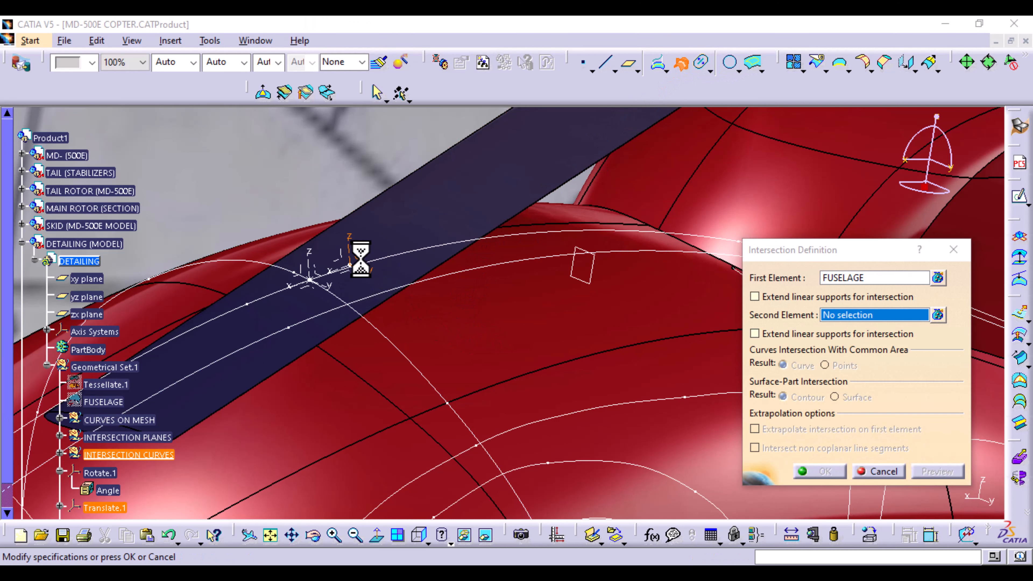
click(822, 476)
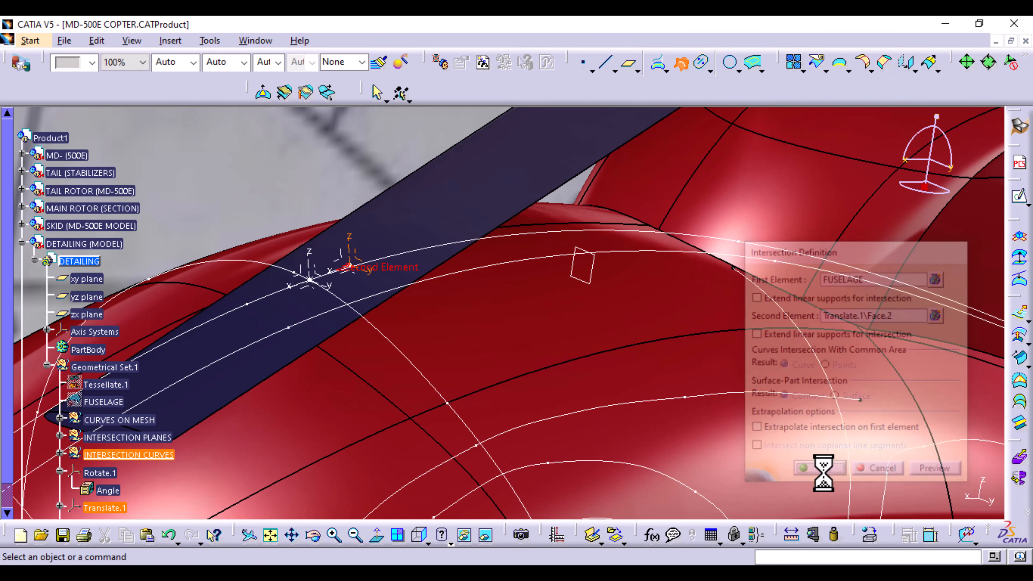
- Intersect the FUSELAGE surface with Plane.8, the offset plane ahead of the rotor mast
click(681, 62)
click(595, 281)
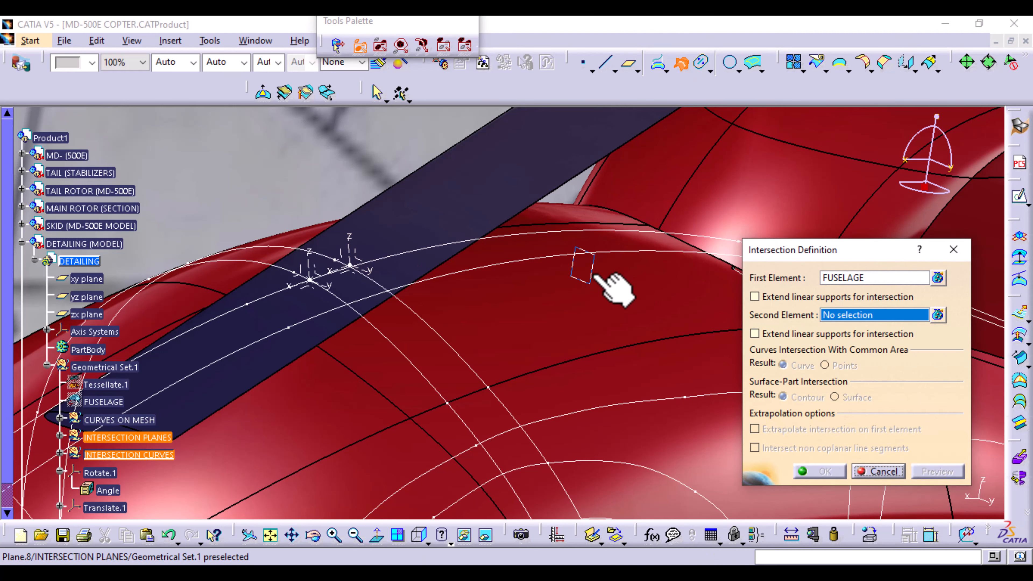
click(590, 270)
click(807, 471)
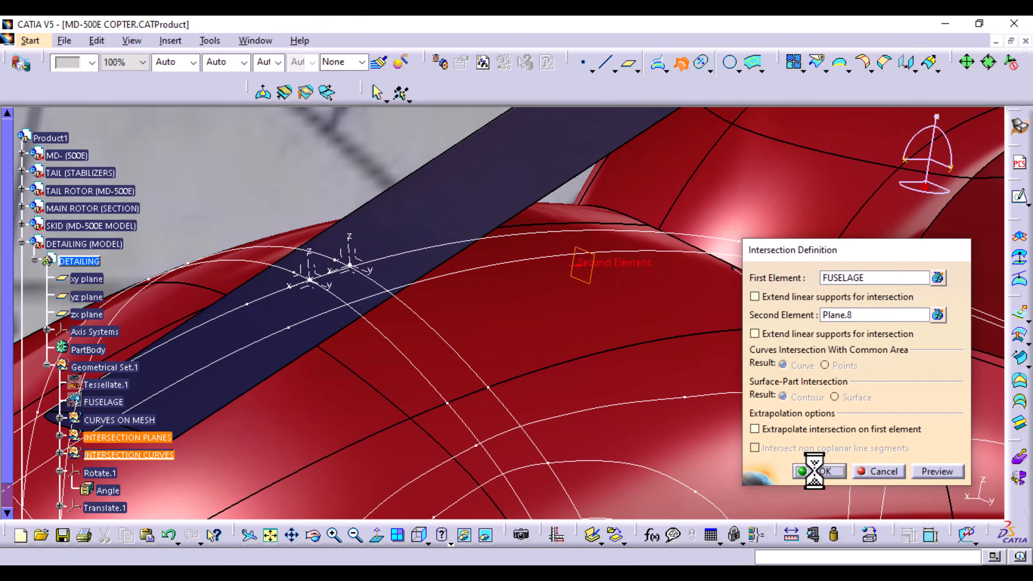
- Project the nine CURVES ON MESH elements onto the FUSELAGE surface using the Normal projection type with nearest solution
ctrl+middle_drag(611, 330, 626, 543)
middle_drag(710, 433, 656, 374)
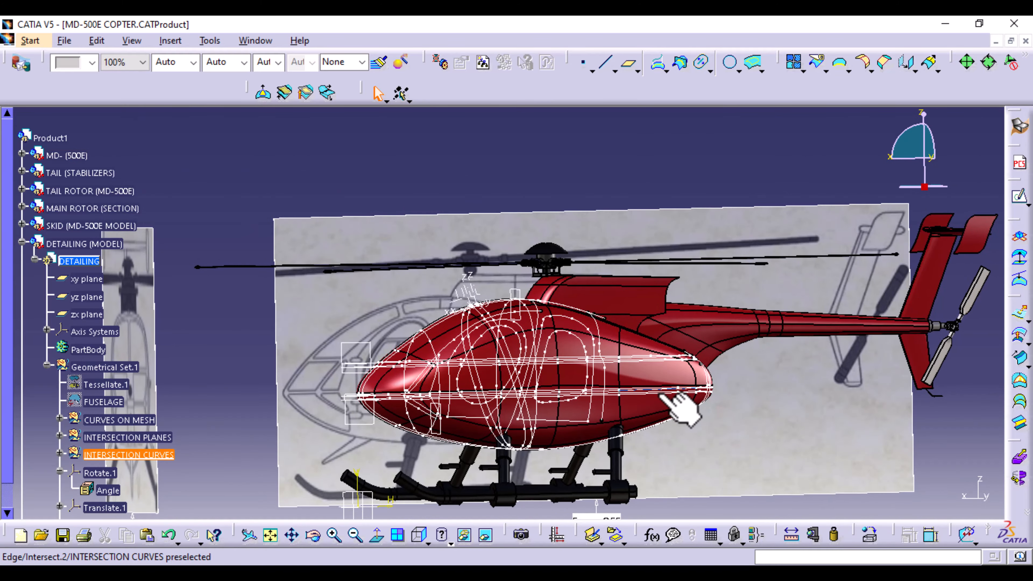
middle_drag(520, 427, 546, 322)
middle_drag(549, 442, 530, 222)
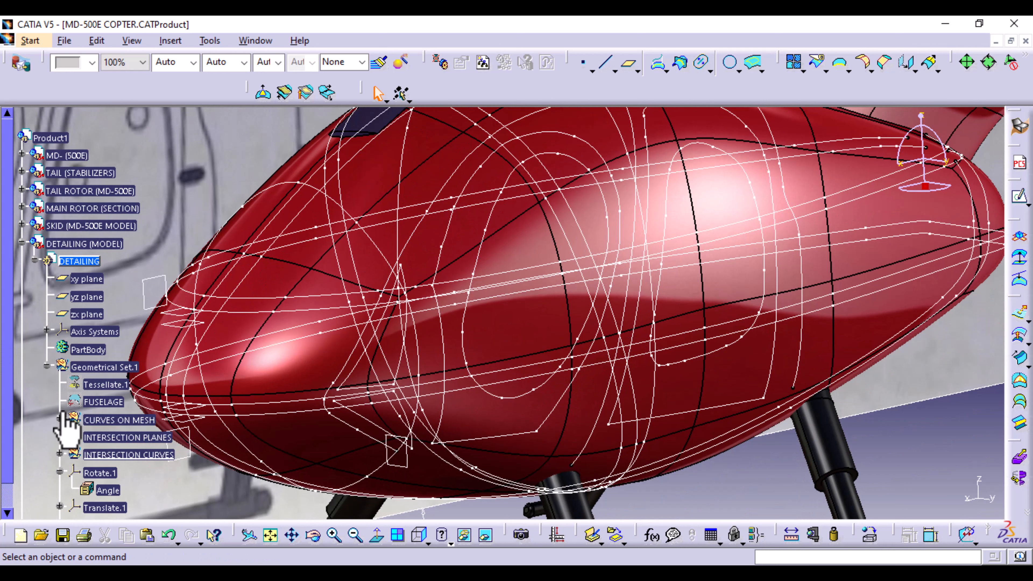
click(109, 420)
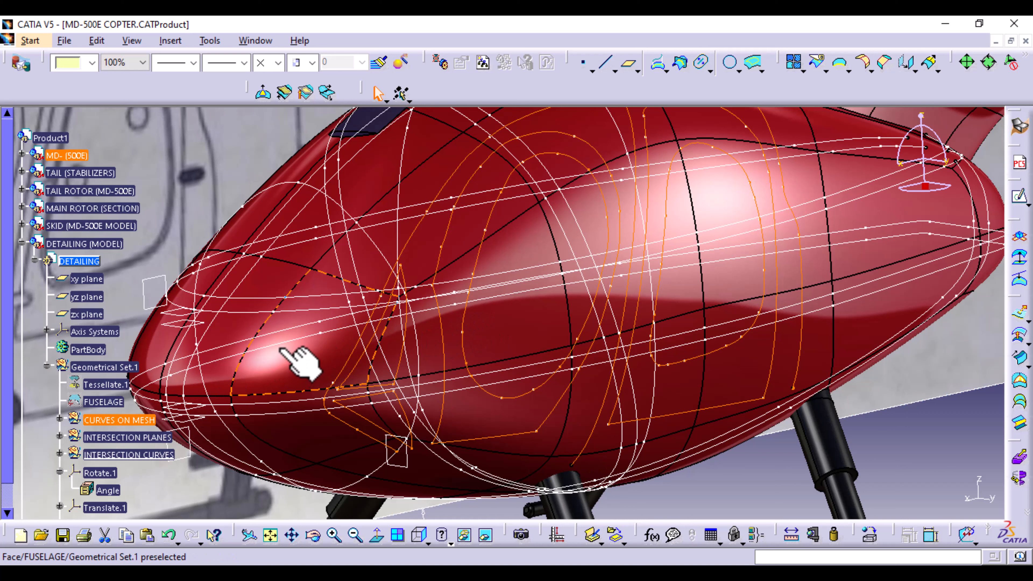
click(660, 64)
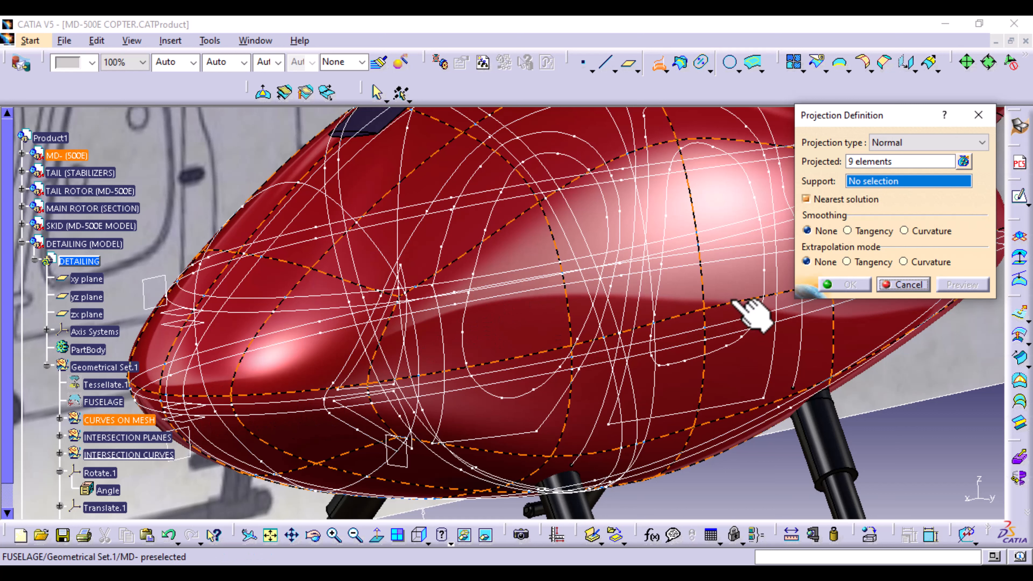
click(541, 261)
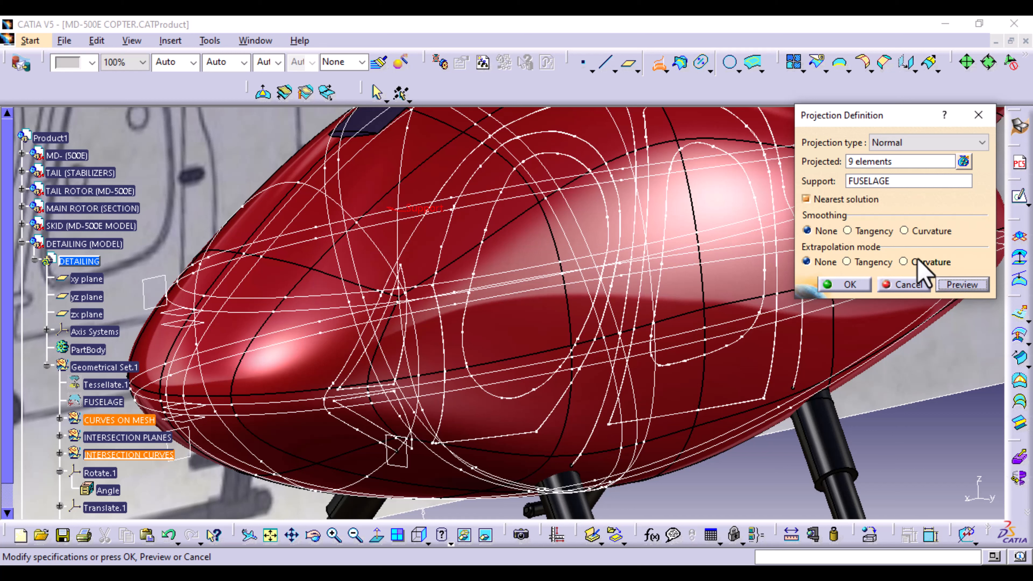
click(838, 285)
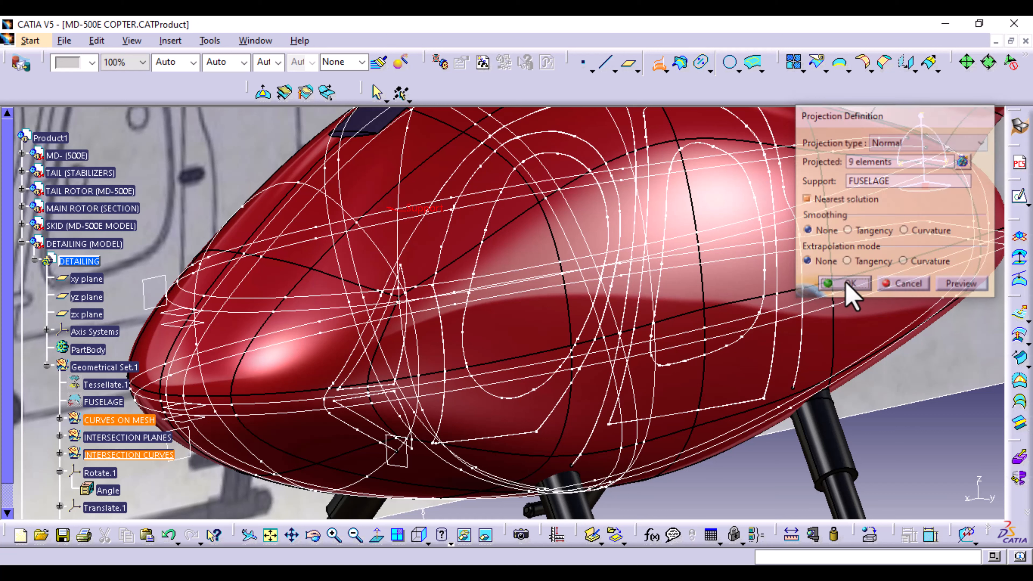
- Hide the CURVES ON MESH geometrical set
scroll(141, 425, down, 5)
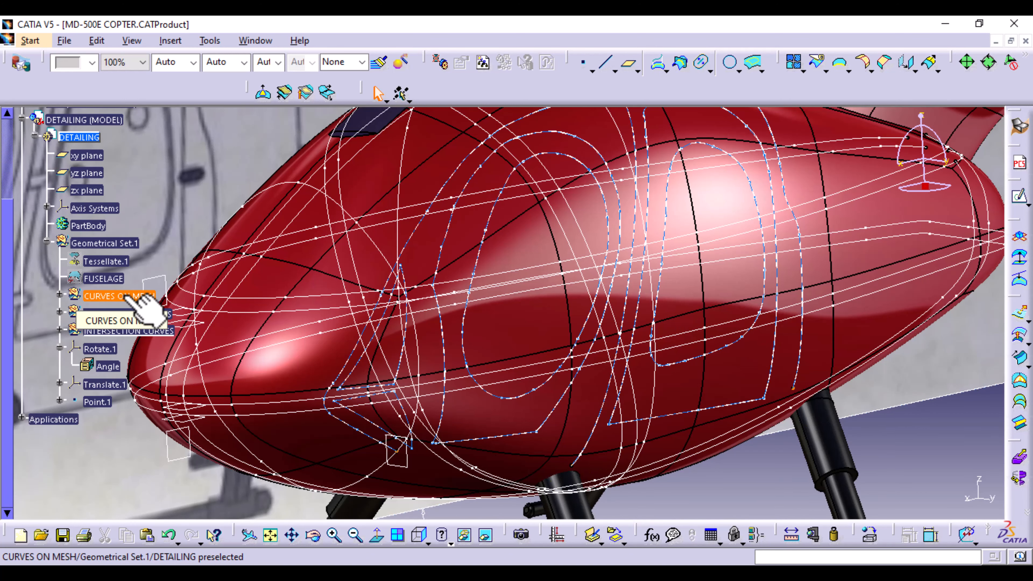
right_click(136, 300)
click(183, 303)
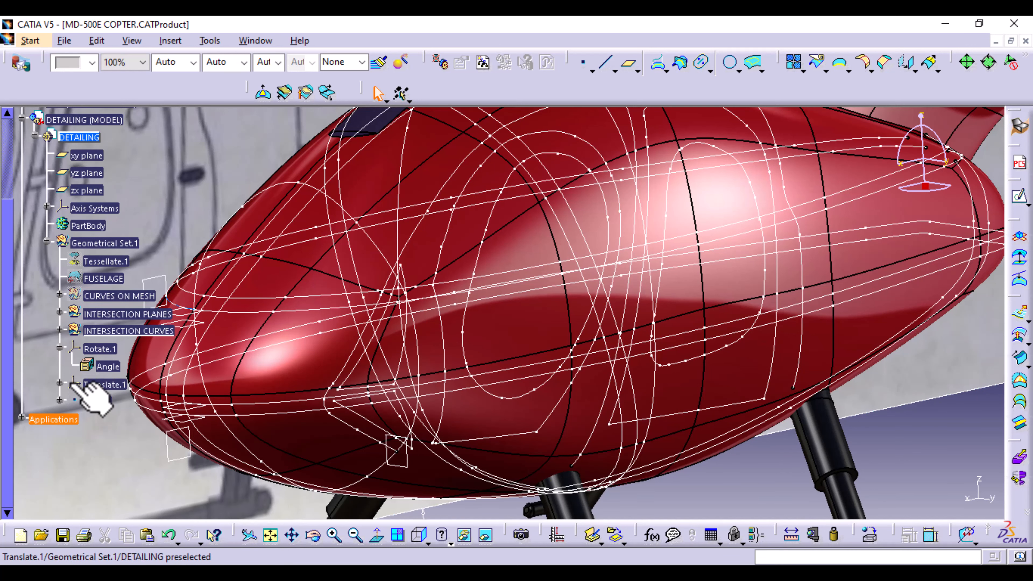
- Insert a geometrical set named PROJECTION CURVES under Geometrical Set.1, containing the Multi Output.14 (Project) feature
click(60, 330)
scroll(115, 403, down, 2)
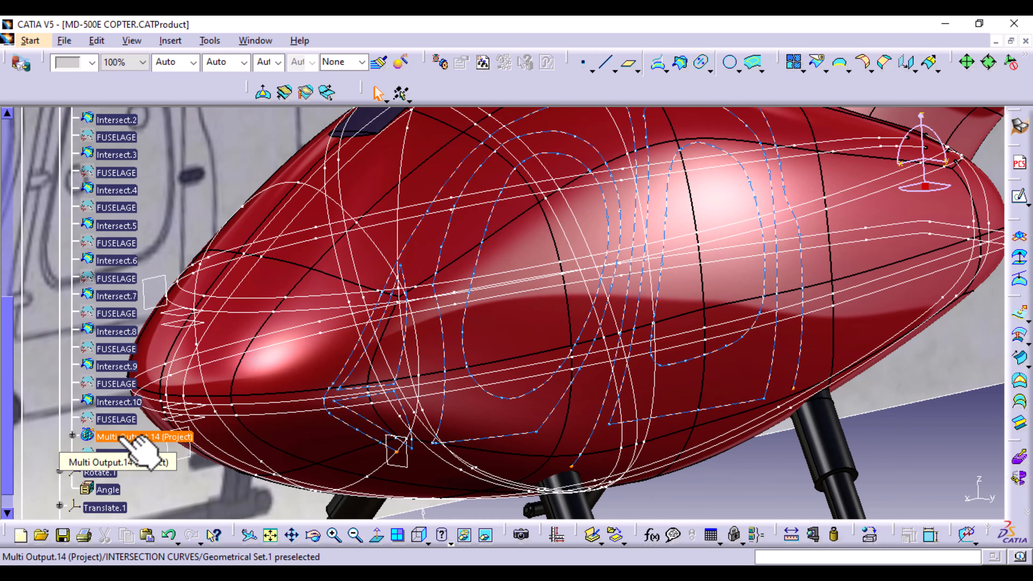
click(118, 437)
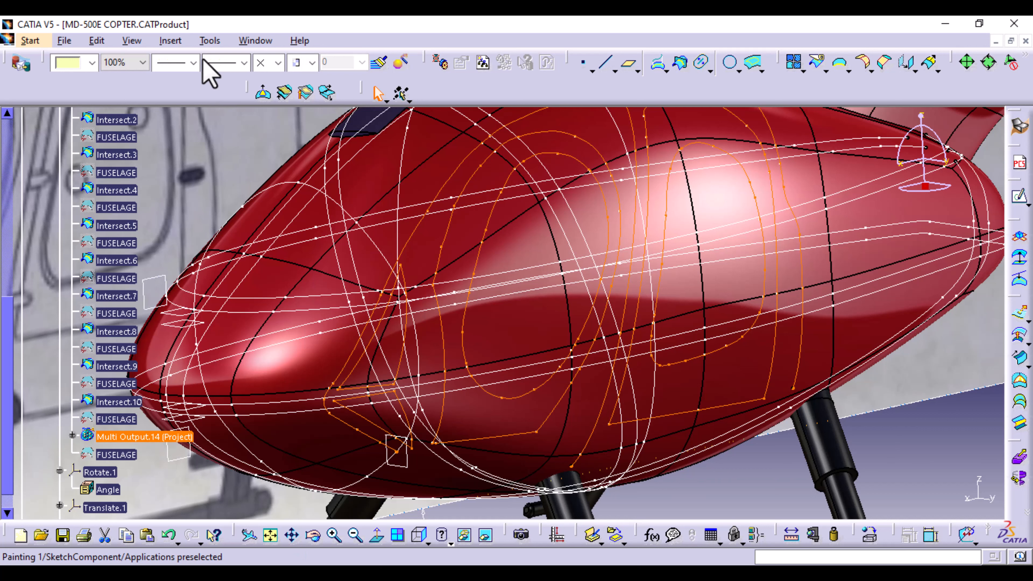
click(167, 41)
click(205, 94)
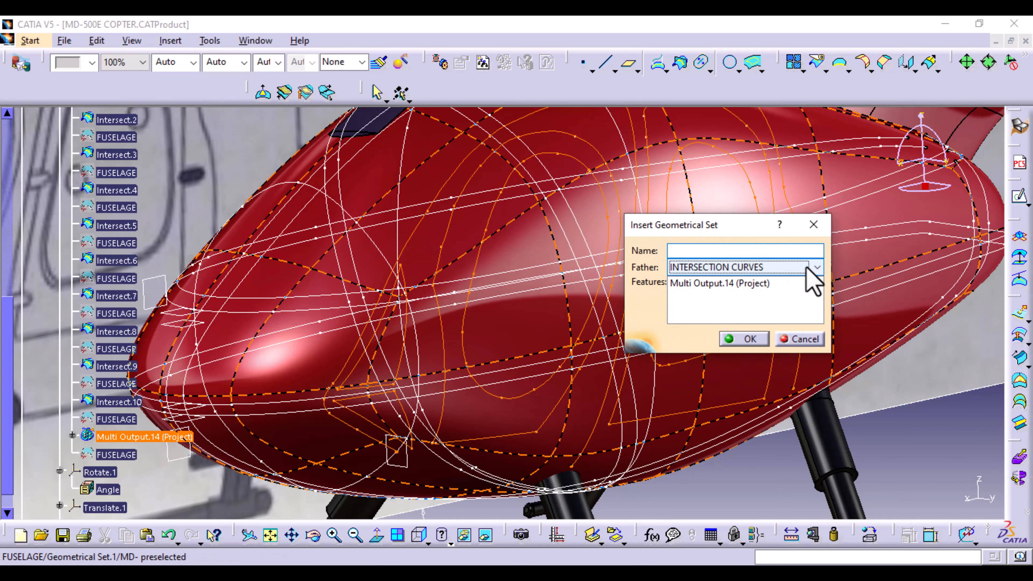
click(806, 268)
click(712, 306)
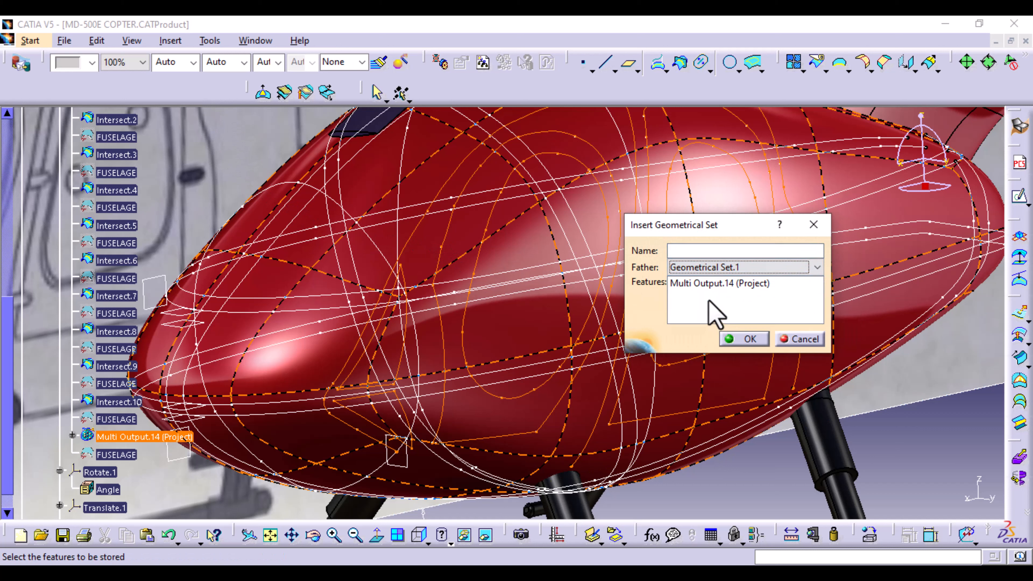
click(703, 249)
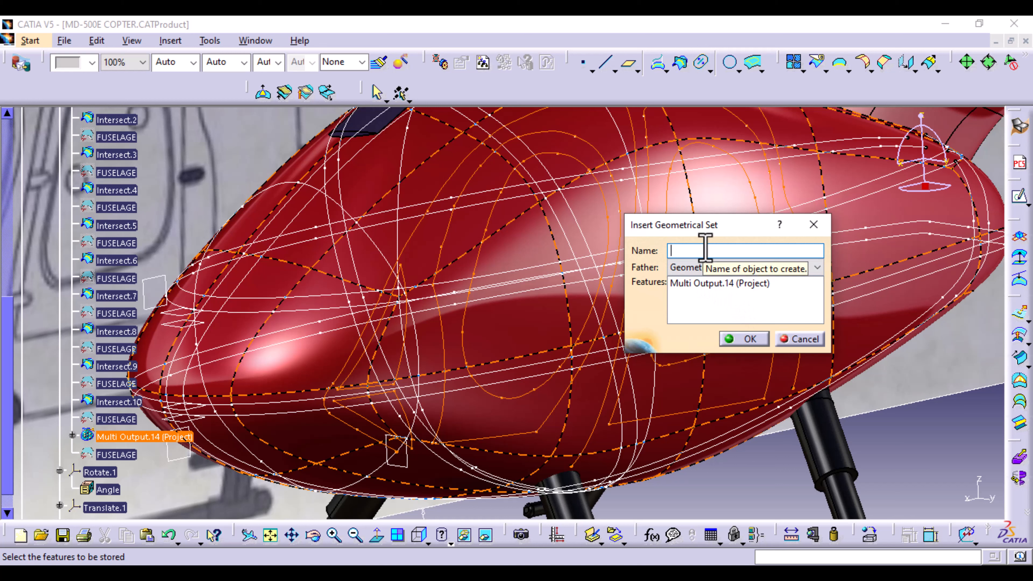
text(PROJECTION CURVES)
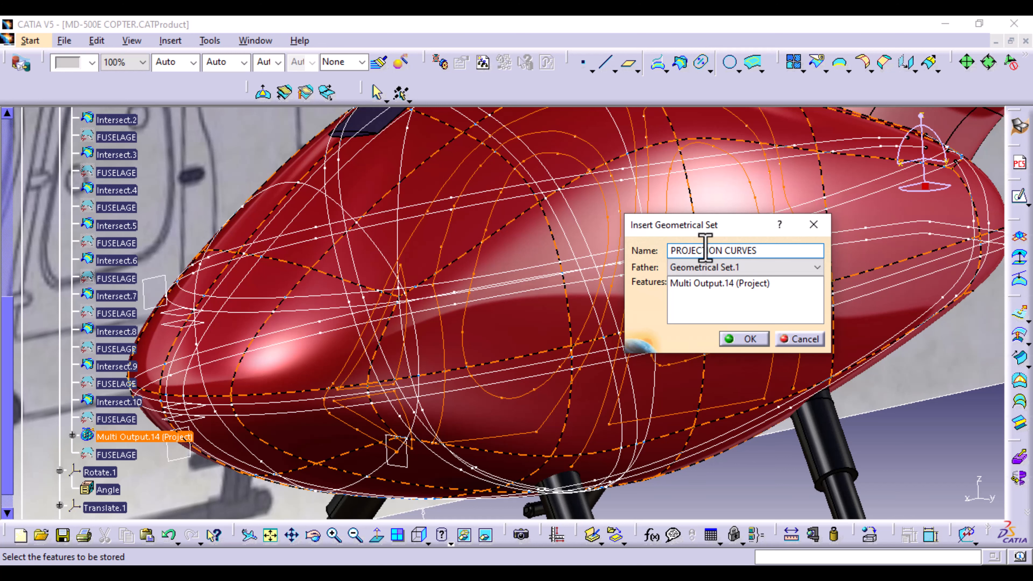
key(Return)
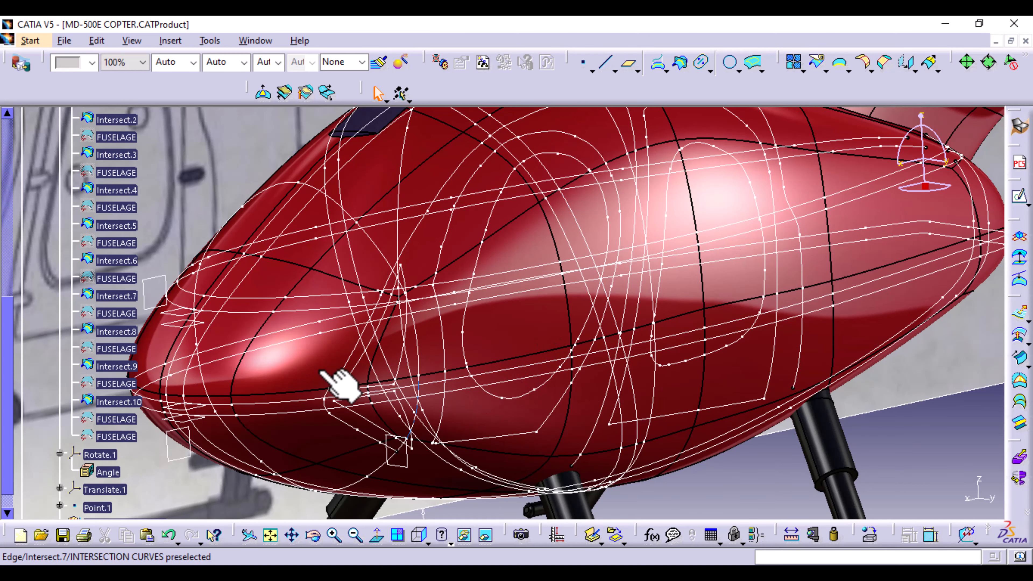
scroll(126, 333, up, 2)
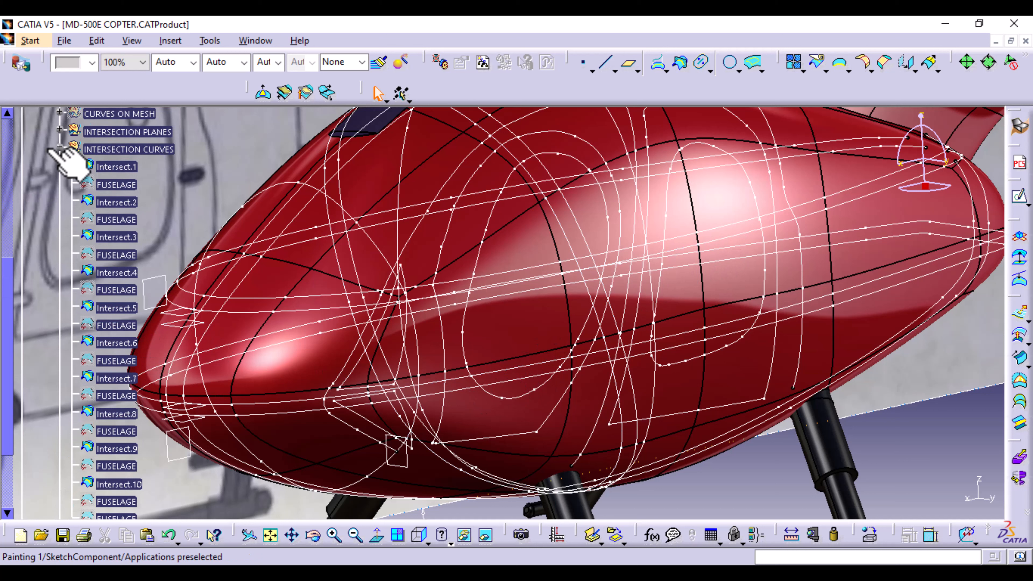
click(61, 149)
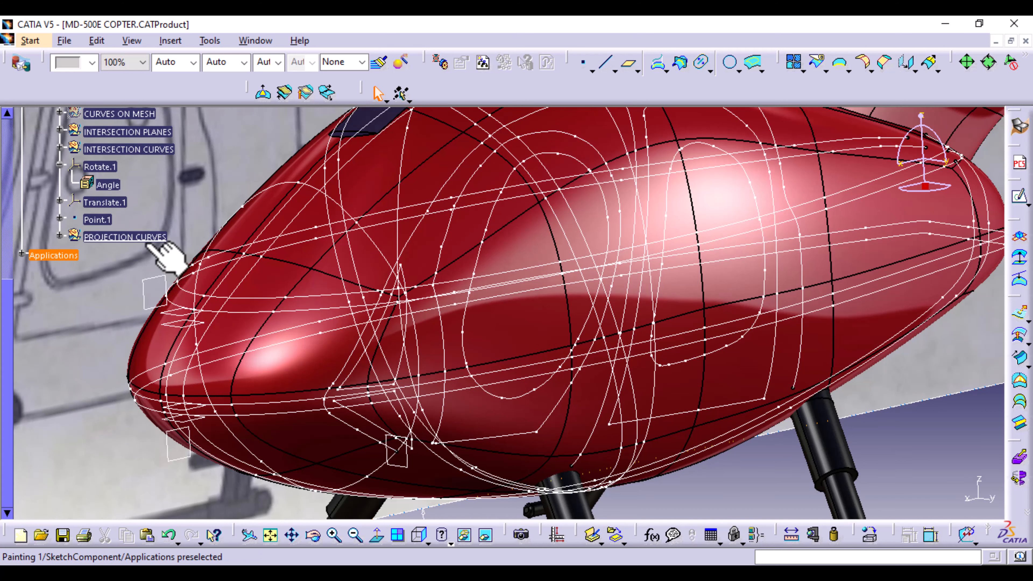
- Hide the PROJECTION CURVES set and inspect the fuselage from the front
click(143, 237)
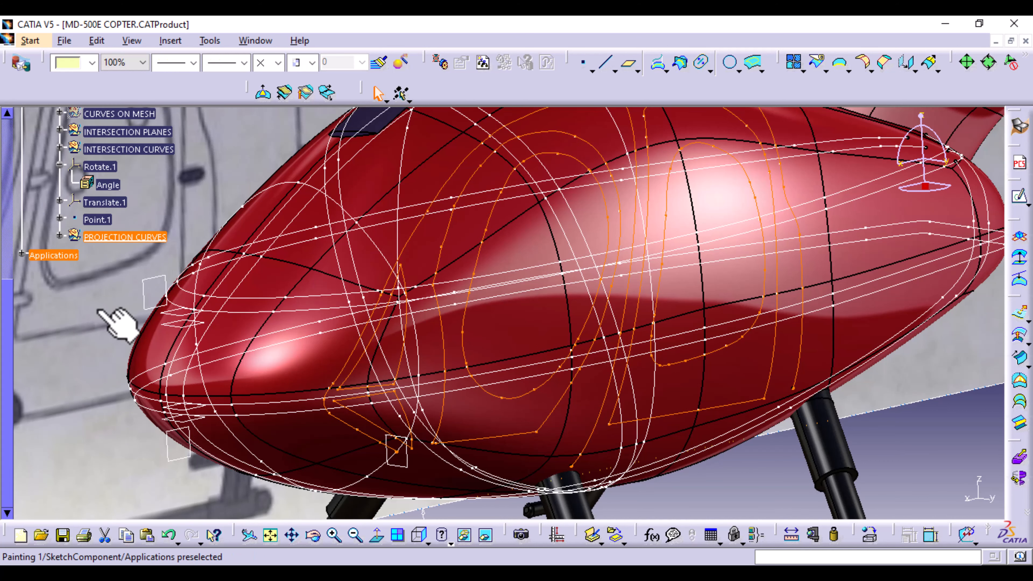
click(80, 364)
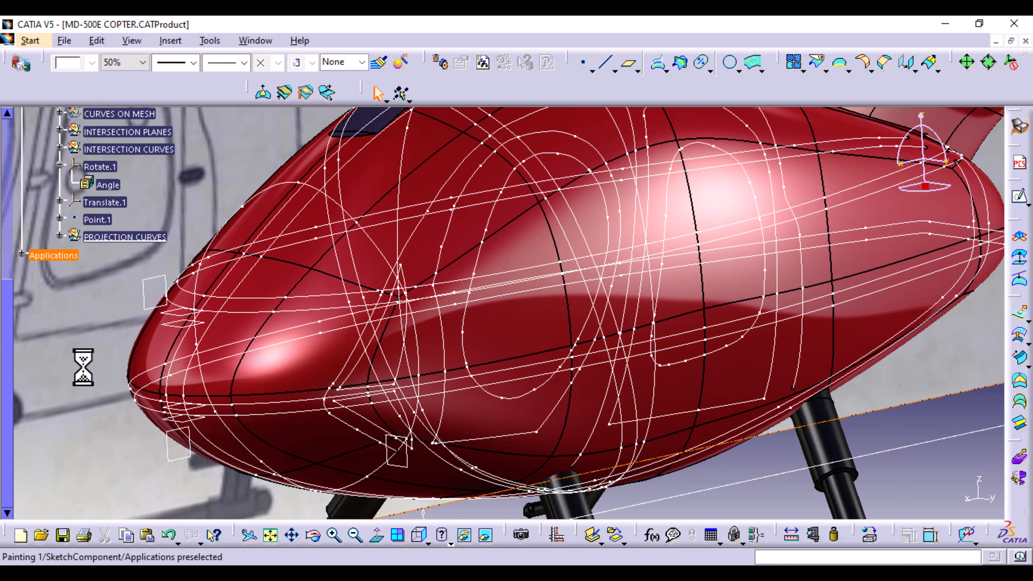
right_click(141, 238)
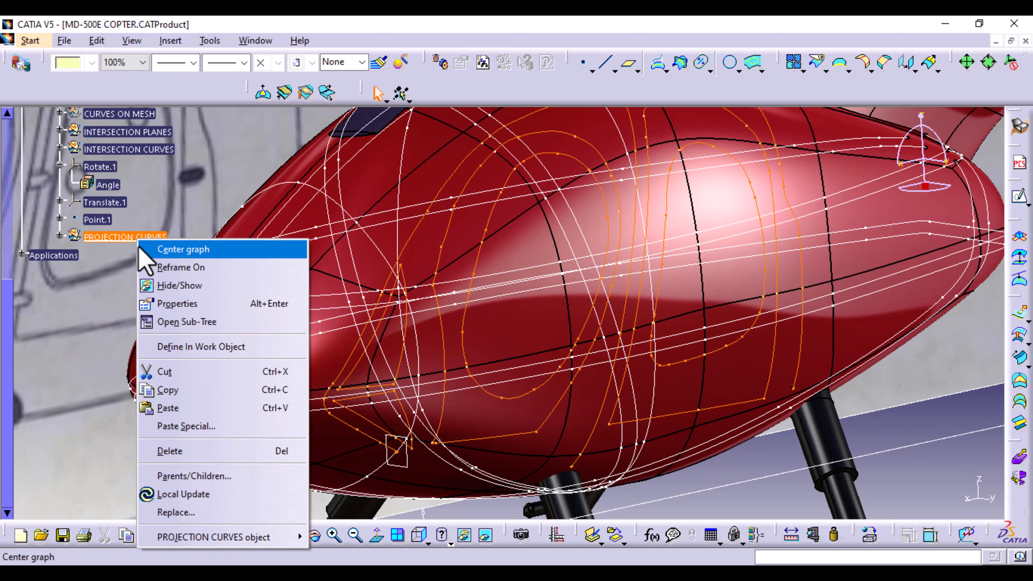
click(179, 285)
middle_drag(785, 229, 797, 342)
middle_drag(537, 303, 609, 284)
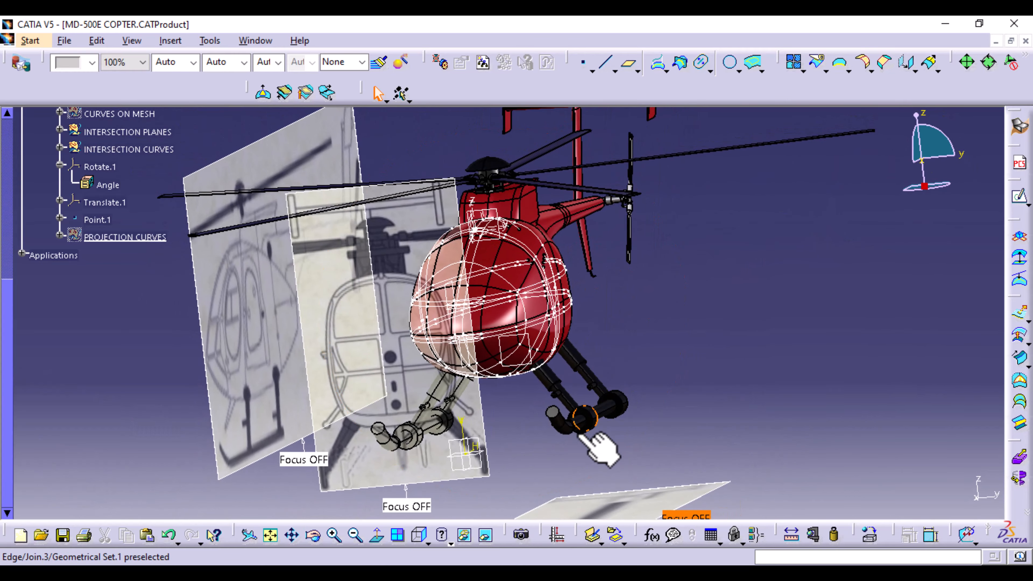
- Insert an empty geometrical set named PROJECTION (INTERSECTIONS) under Geometrical Set.1
middle_drag(577, 443, 543, 370)
middle_drag(505, 478, 783, 221)
click(173, 41)
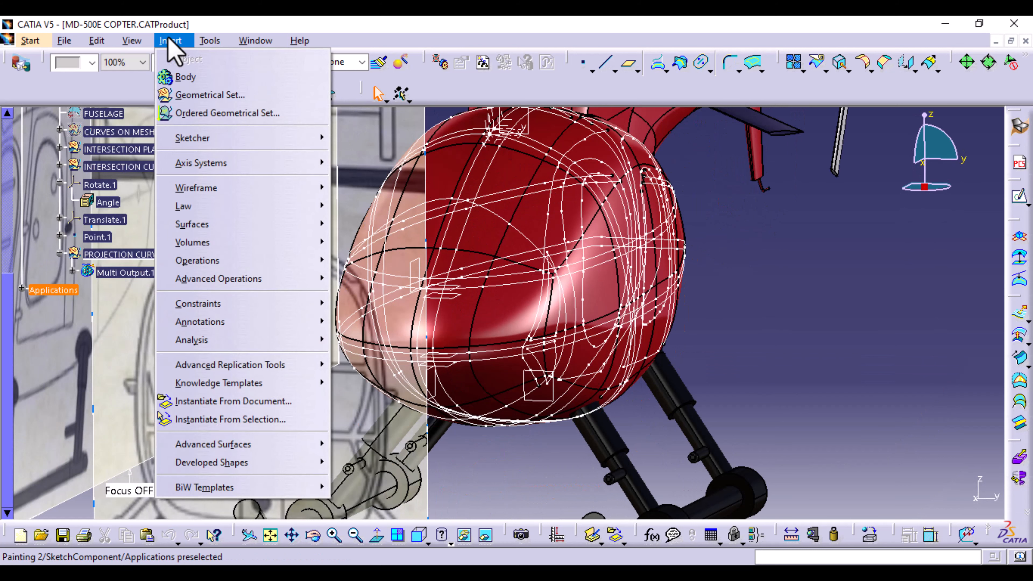
click(203, 97)
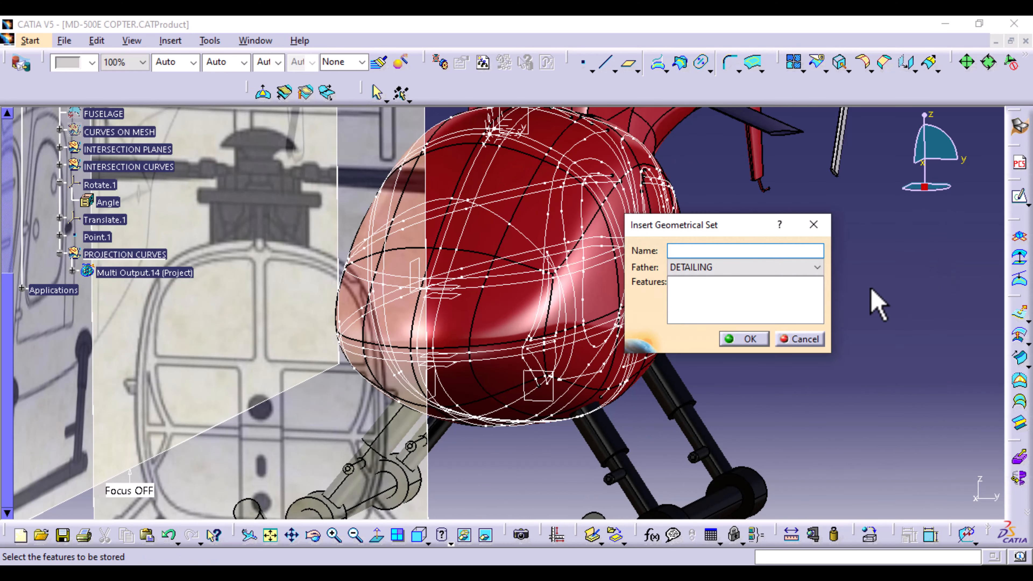
click(815, 267)
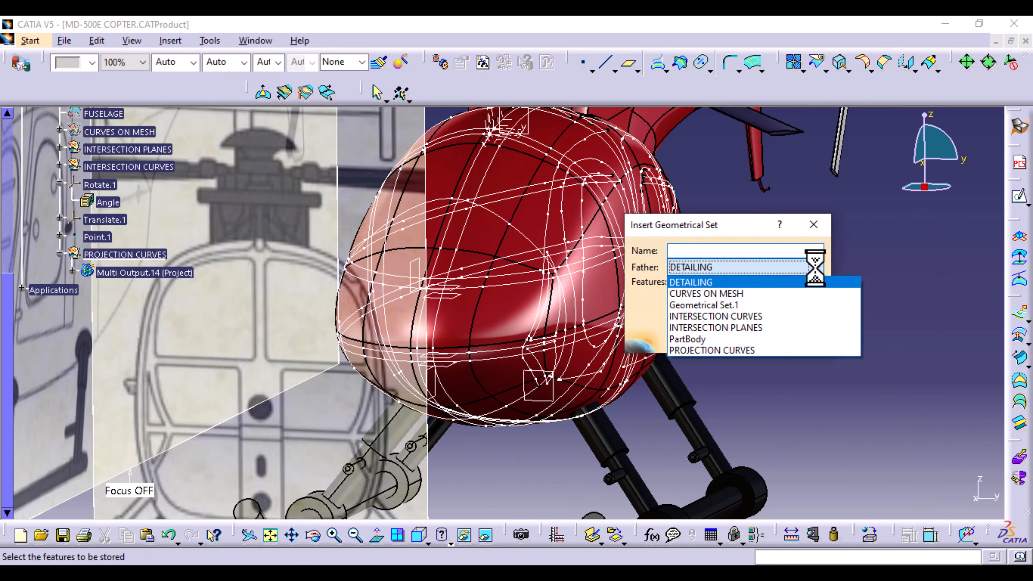
click(716, 305)
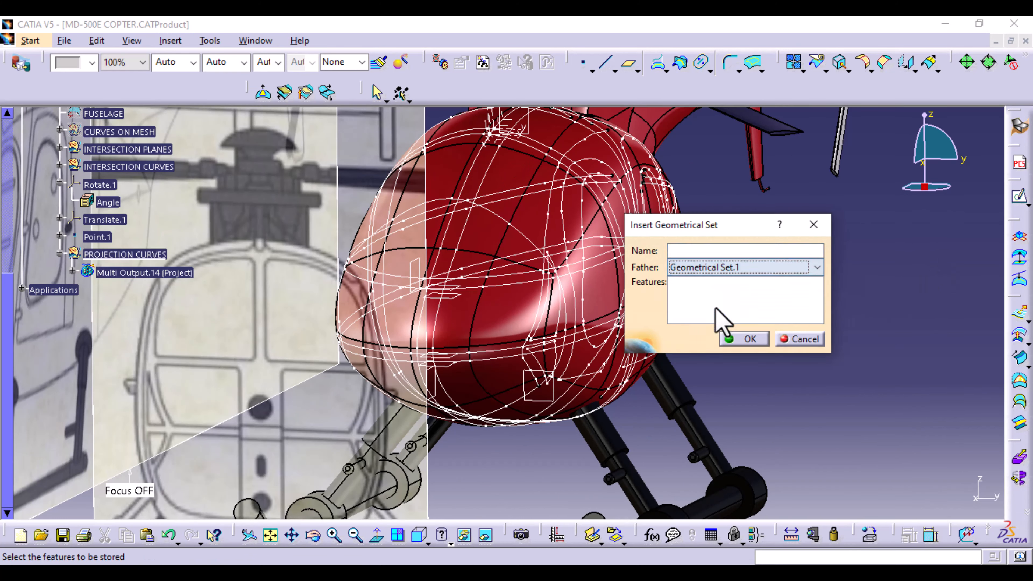
click(717, 249)
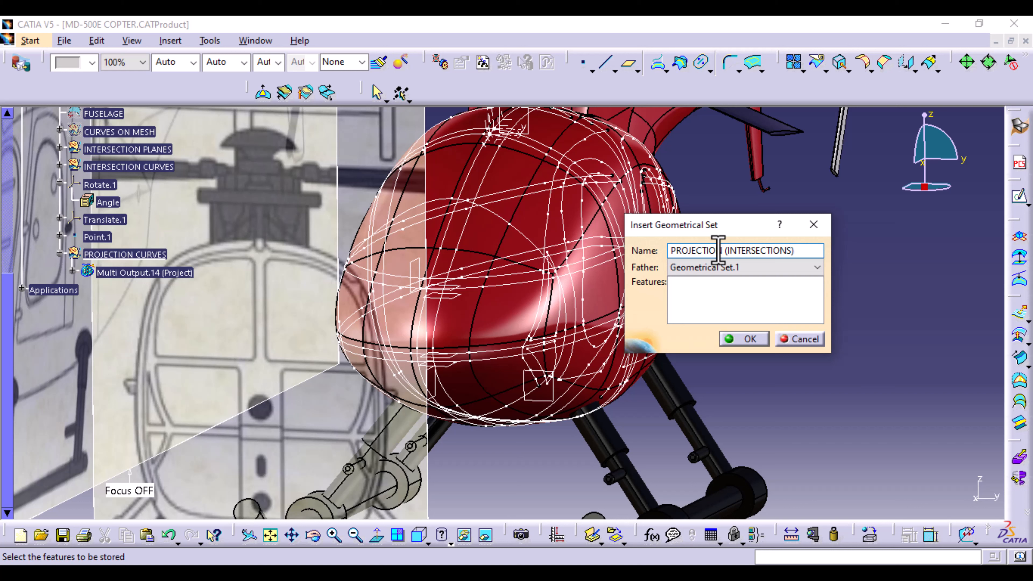
click(750, 339)
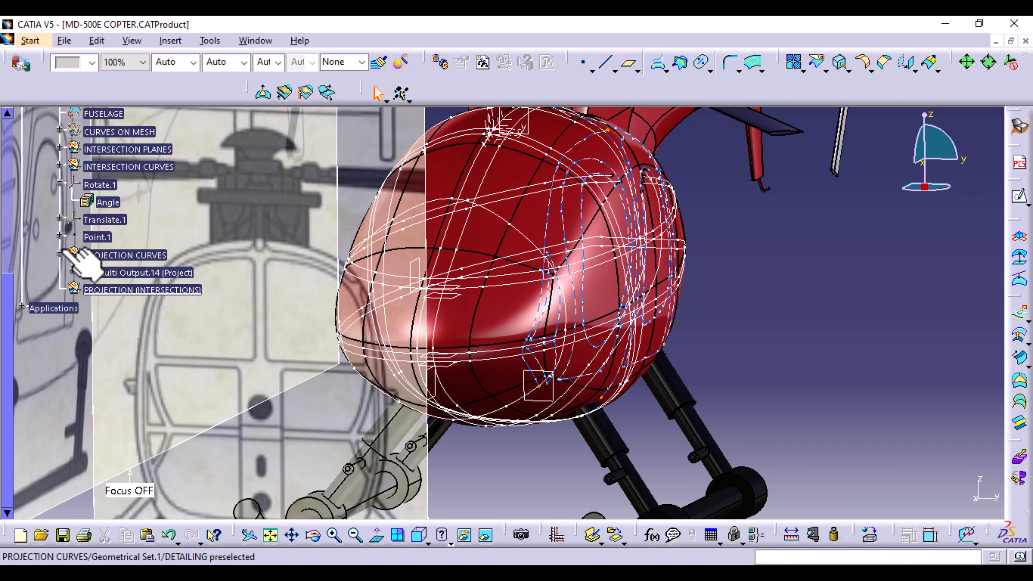
- With PROJECTION (INTERSECTIONS) as the in-work object, project the ten INTERSECTION CURVES elements onto the FUSELAGE surface using Normal projection
right_click(140, 290)
click(202, 363)
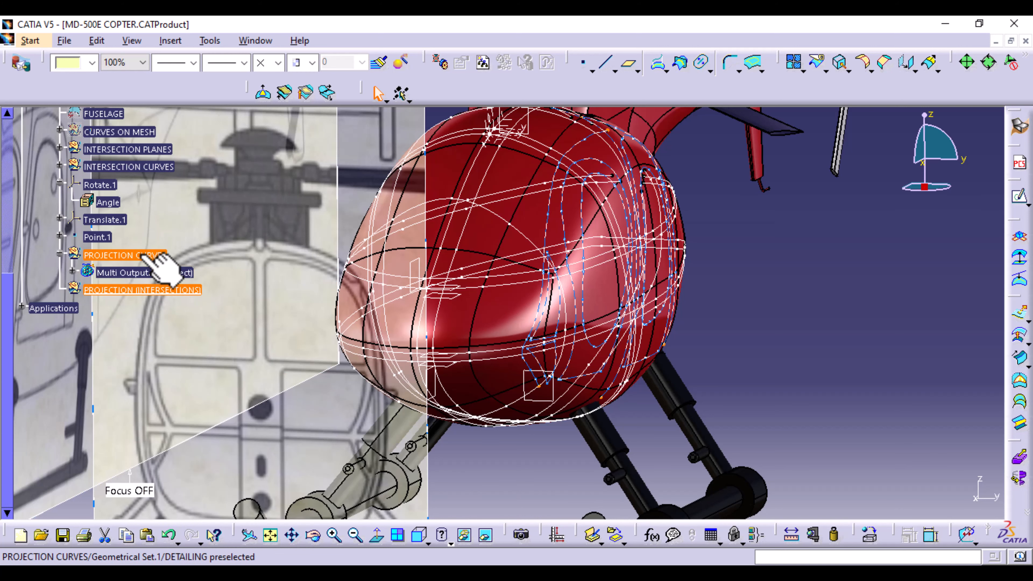
click(146, 166)
click(658, 64)
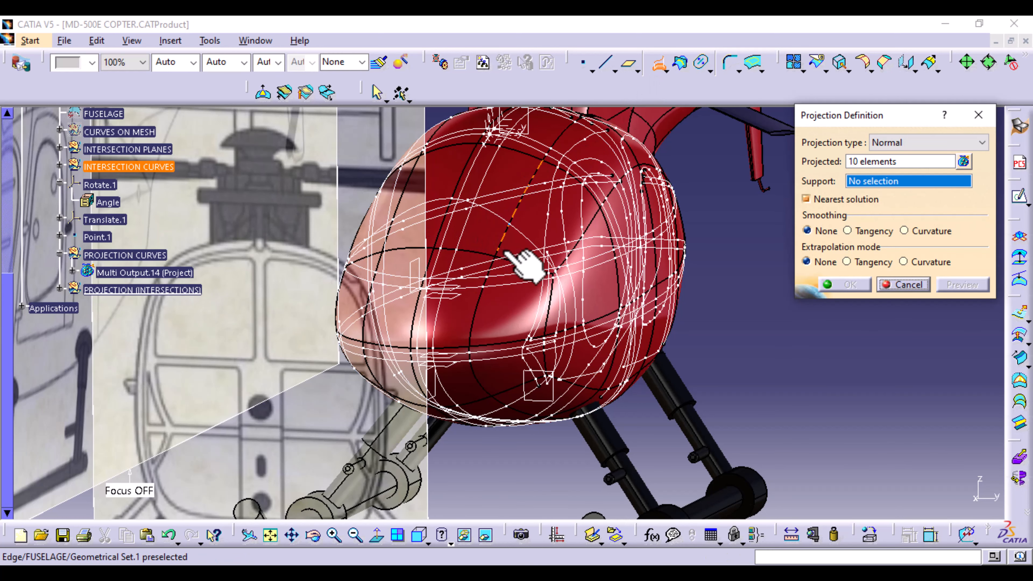
click(540, 225)
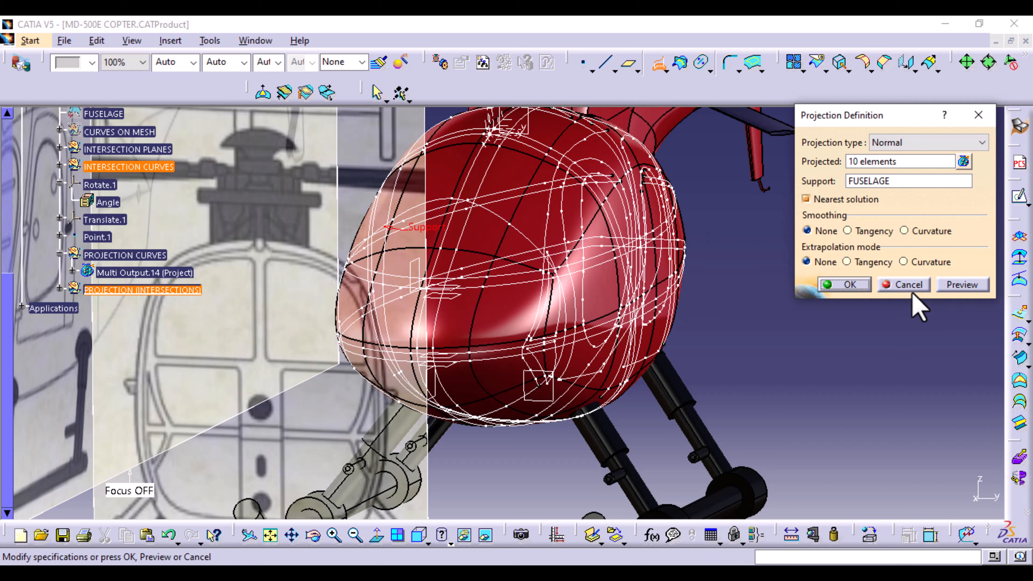
click(850, 284)
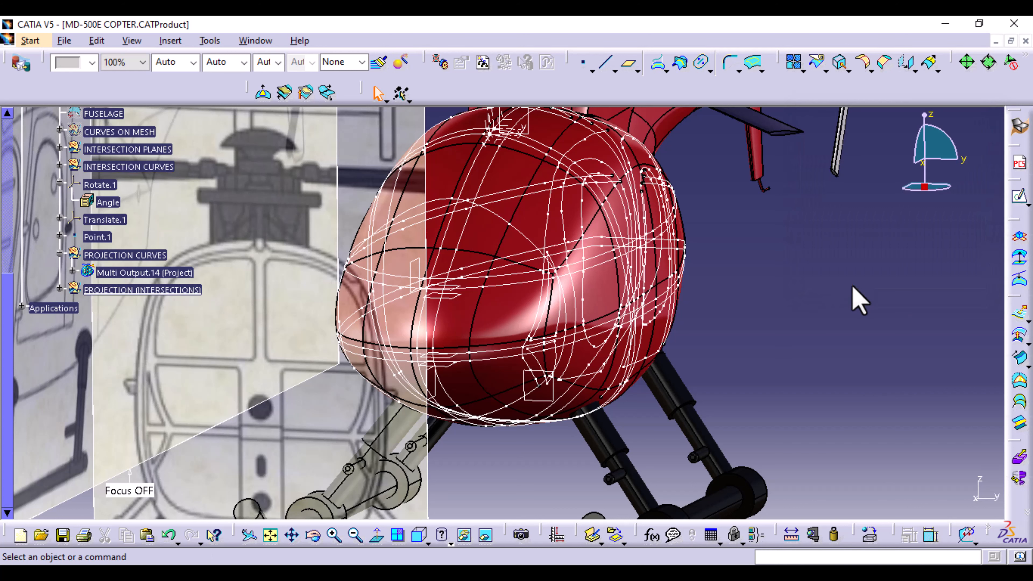
- Hide the INTERSECTION CURVES and PROJECTION CURVES sets, leaving the projected intersections displayed on the fuselage
right_click(144, 167)
click(185, 215)
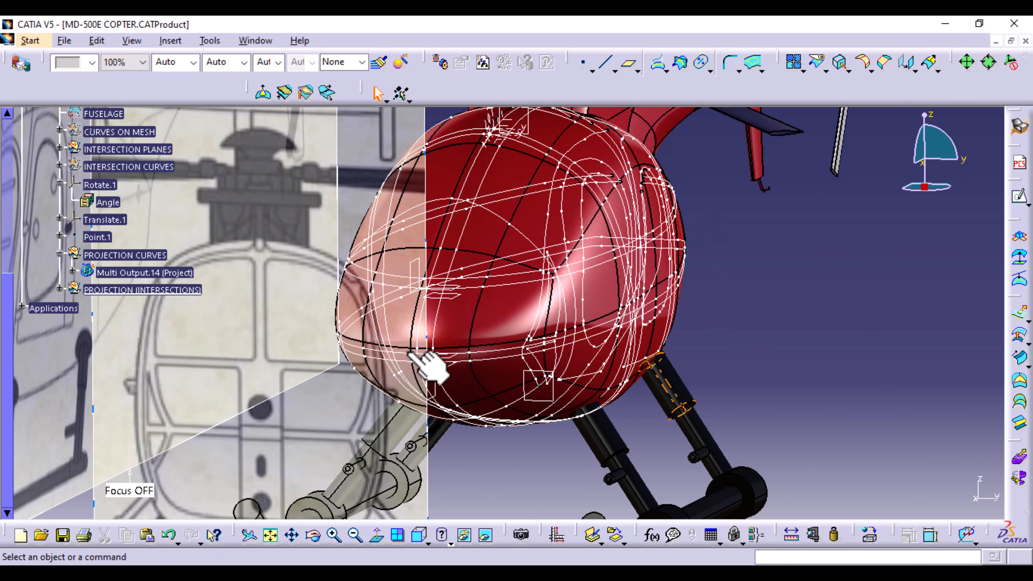
right_click(138, 255)
click(203, 319)
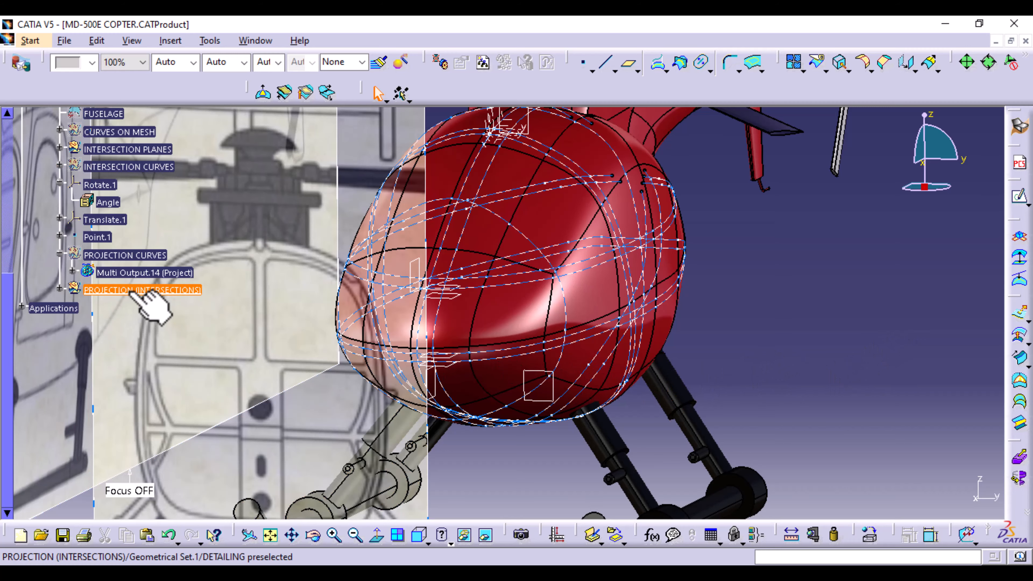
middle_drag(742, 380, 669, 377)
middle_drag(488, 341, 752, 480)
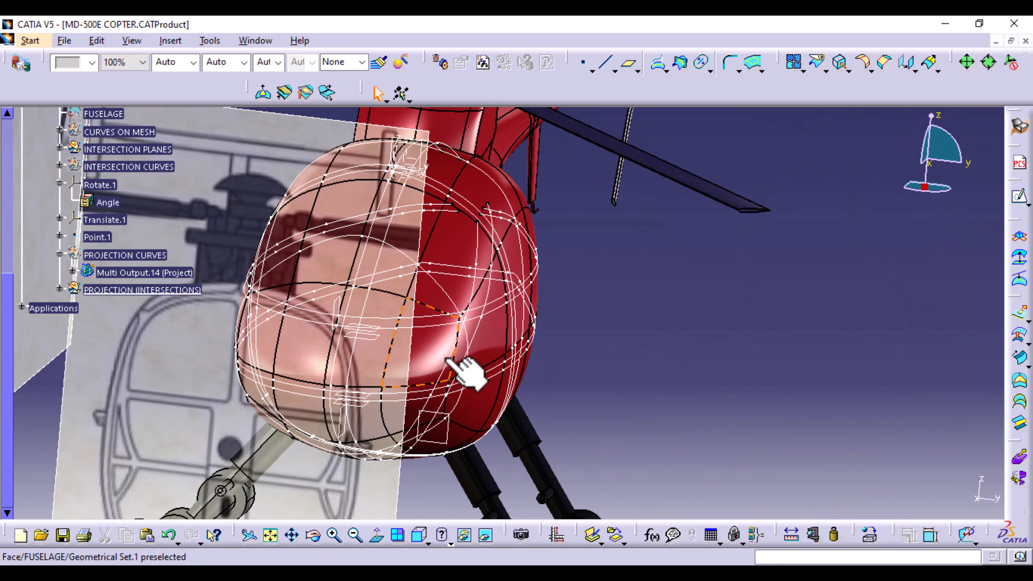
mouse_move(478, 445)
middle_down()
mouse_move(477, 456)
mouse_move(476, 441)
middle_up()
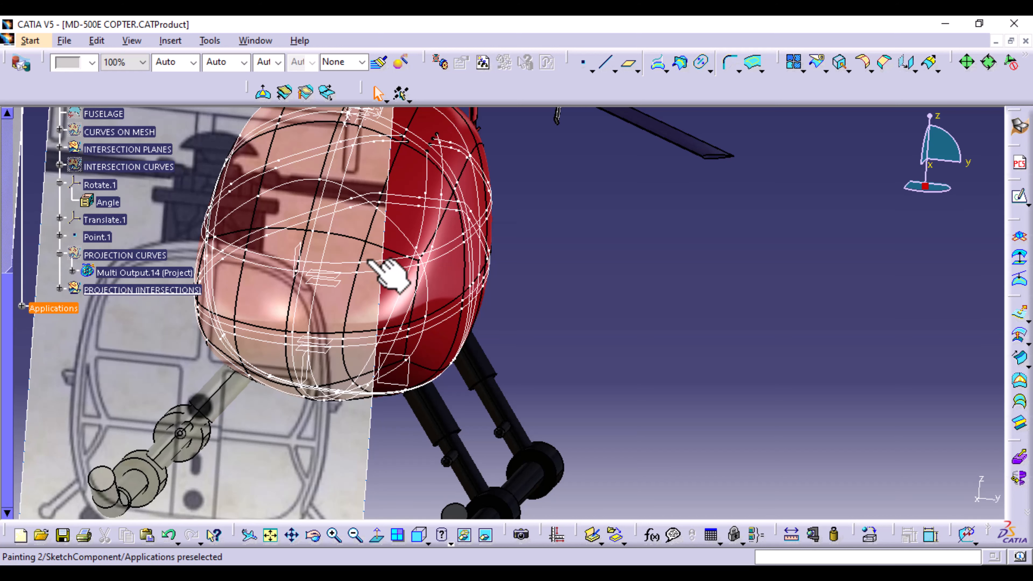
- Hide the INTERSECTION PLANES set and expand PROJECTION (INTERSECTIONS) in the tree down to its individual projected curves
right_click(123, 149)
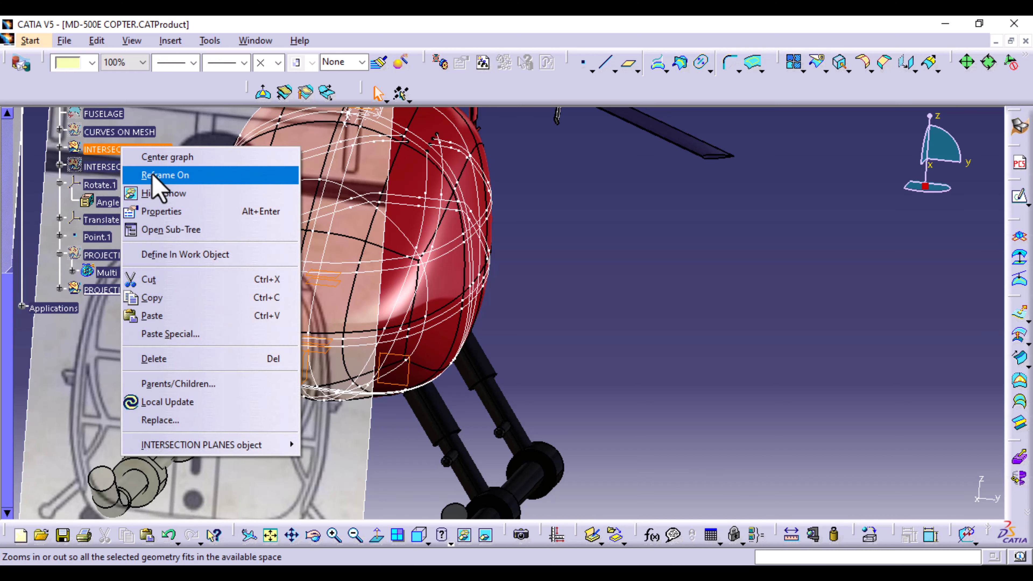
click(163, 193)
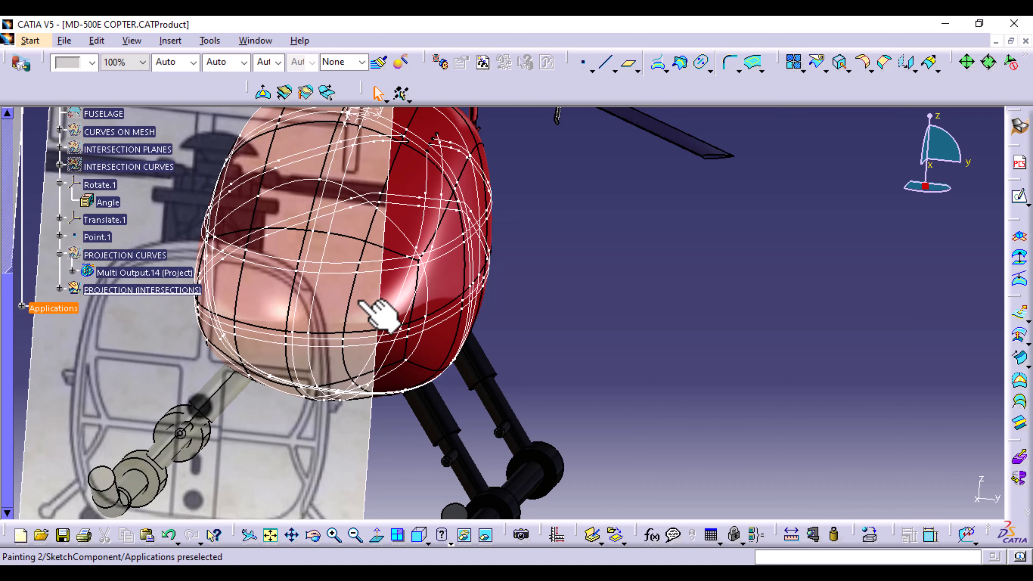
click(309, 246)
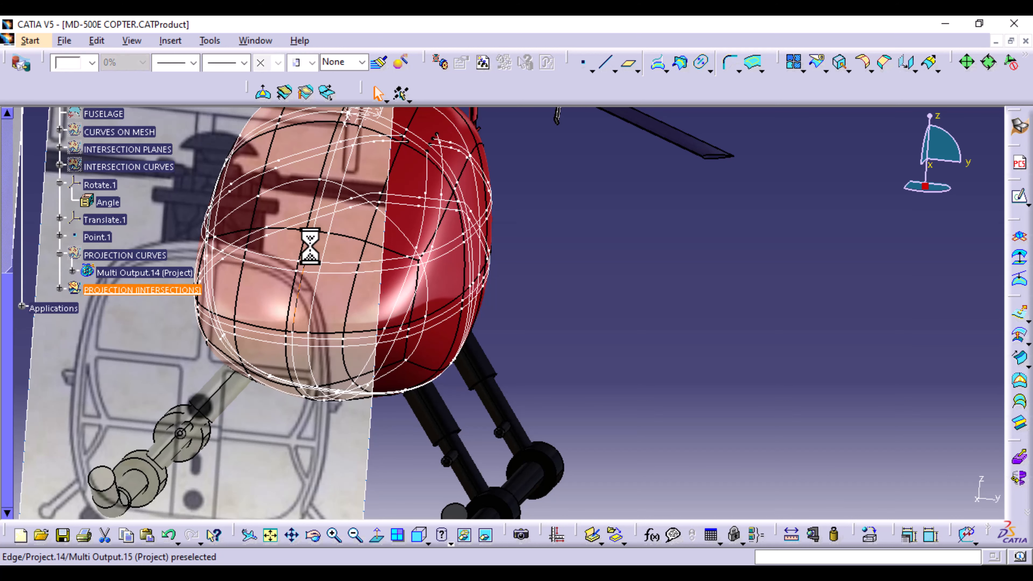
click(59, 288)
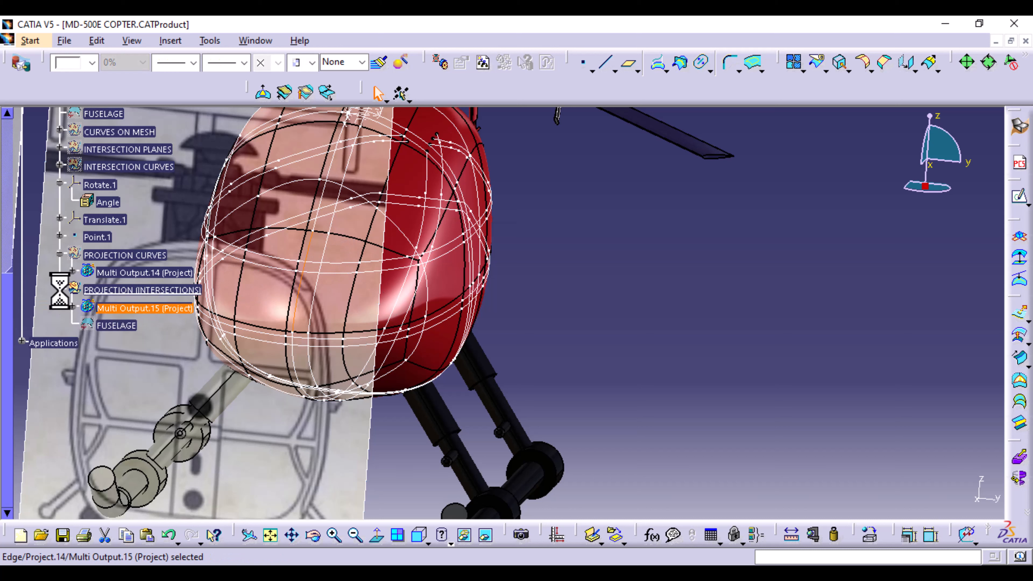
click(73, 308)
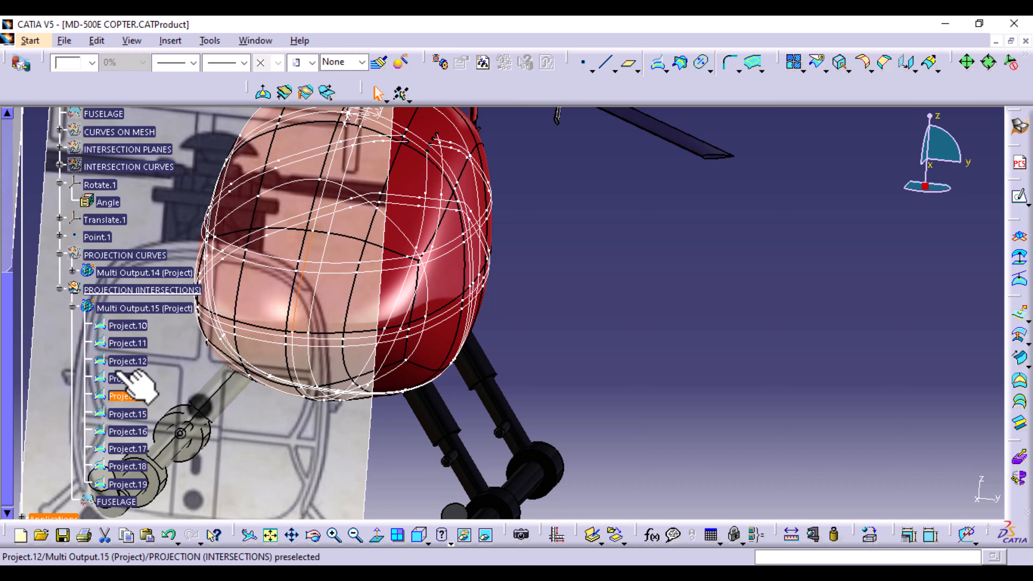
- Split Project.14 with Project.13 and Project.19 as cutting elements, keeping the upper fuselage segment between them
click(128, 396)
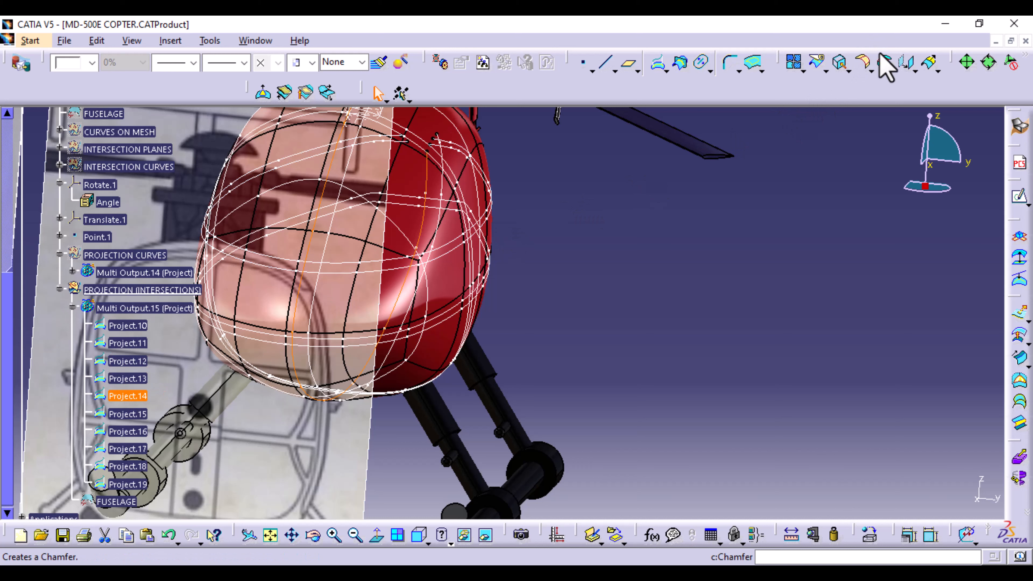
click(818, 66)
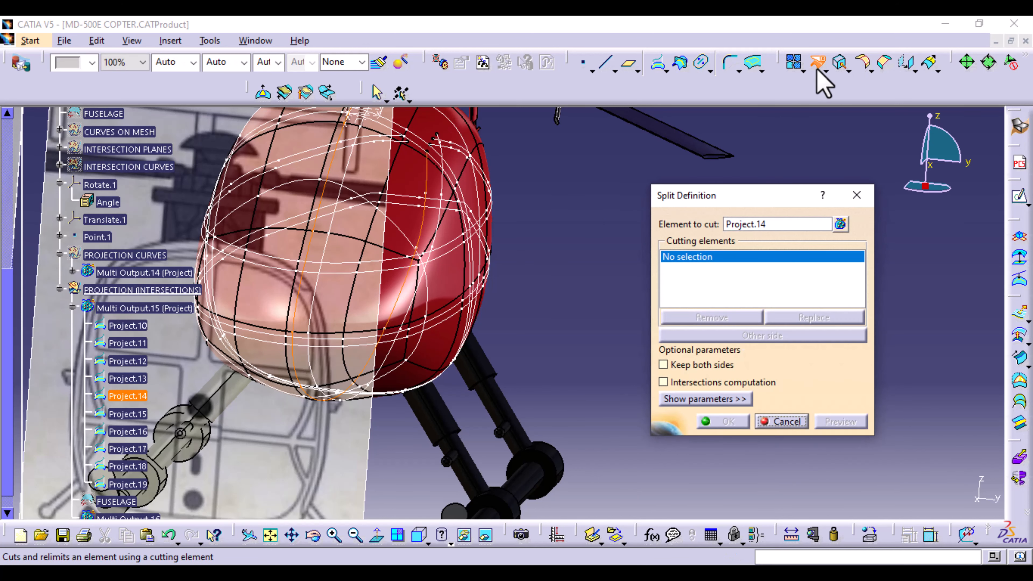
click(335, 264)
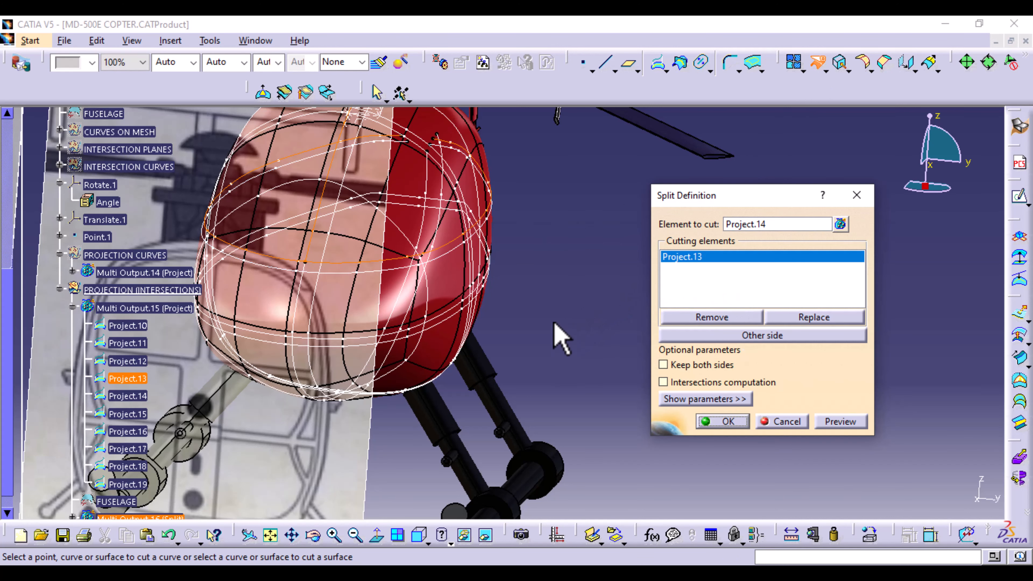
middle_drag(554, 321, 552, 377)
middle_drag(561, 343, 554, 351)
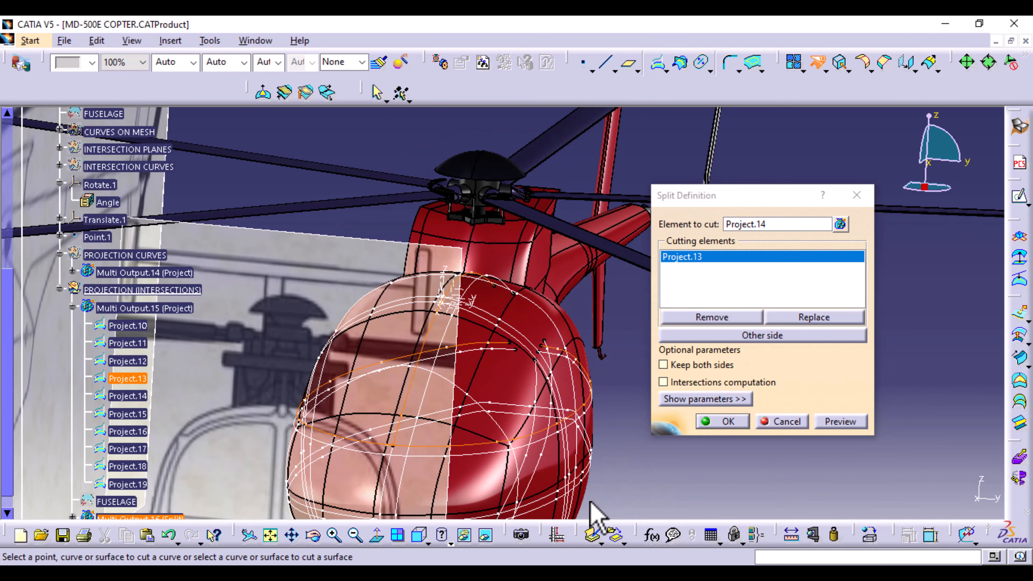
middle_drag(608, 307, 574, 313)
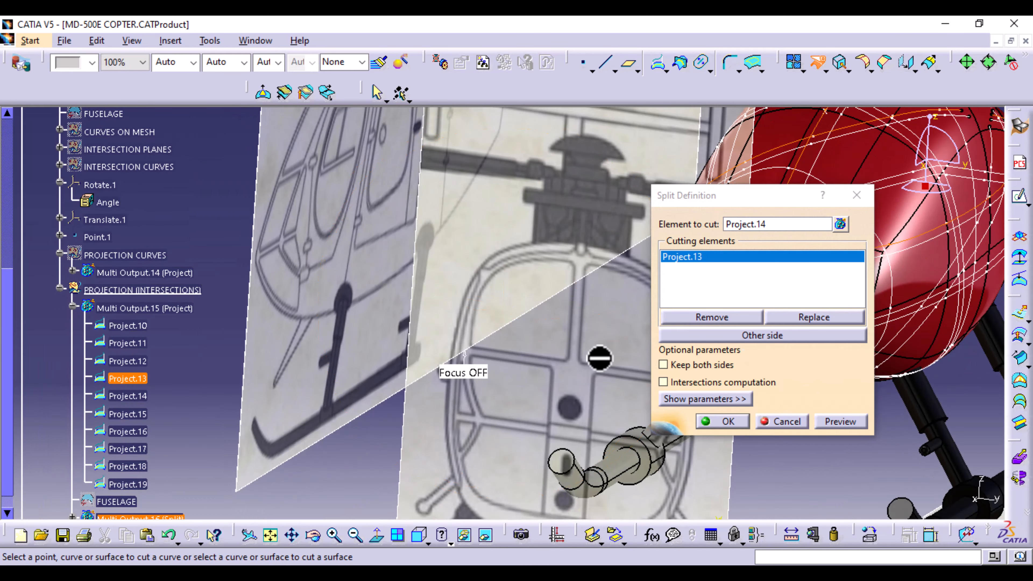
middle_drag(599, 358, 4, 547)
middle_drag(585, 432, 525, 491)
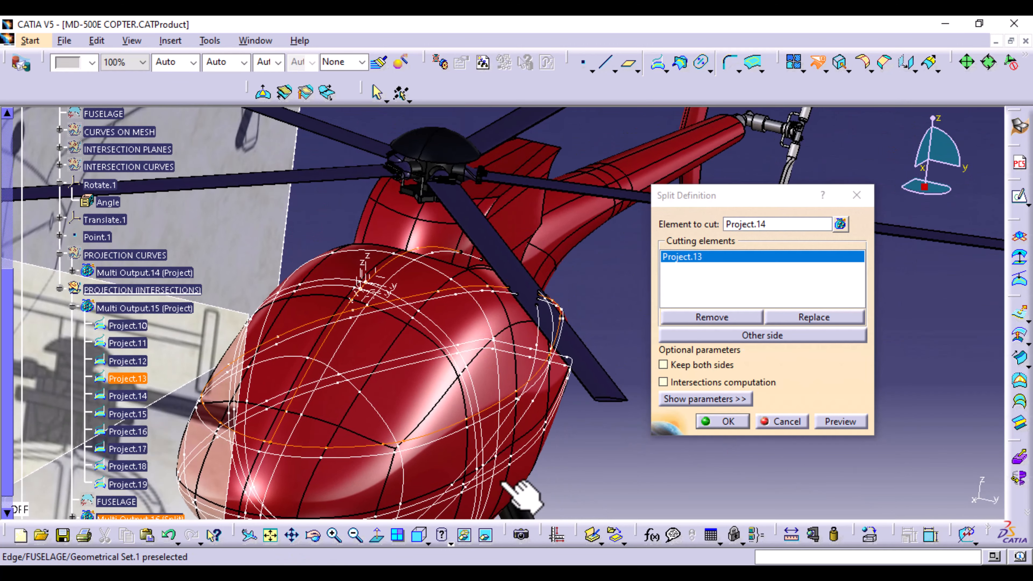
click(437, 272)
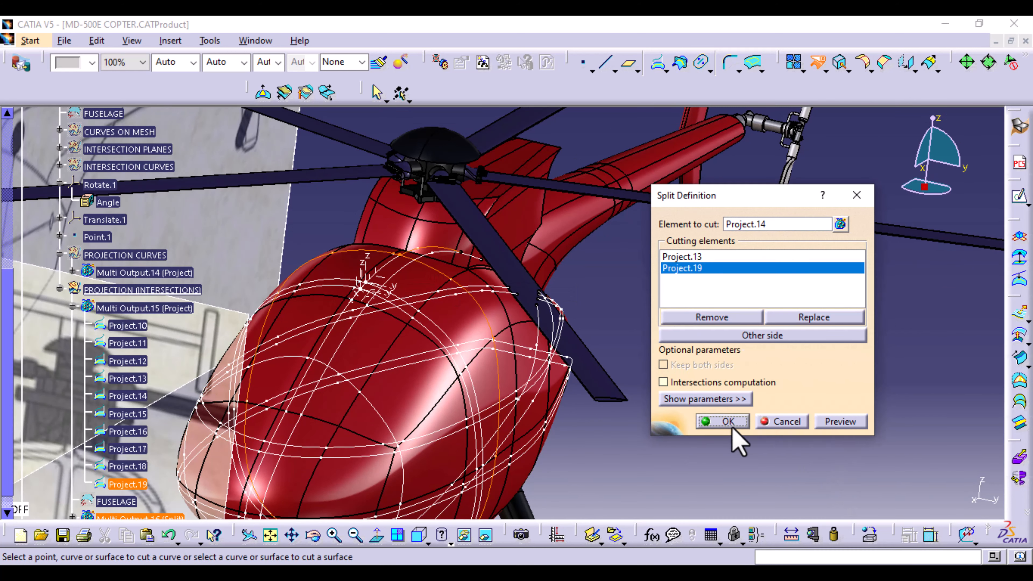
middle_drag(606, 472, 644, 391)
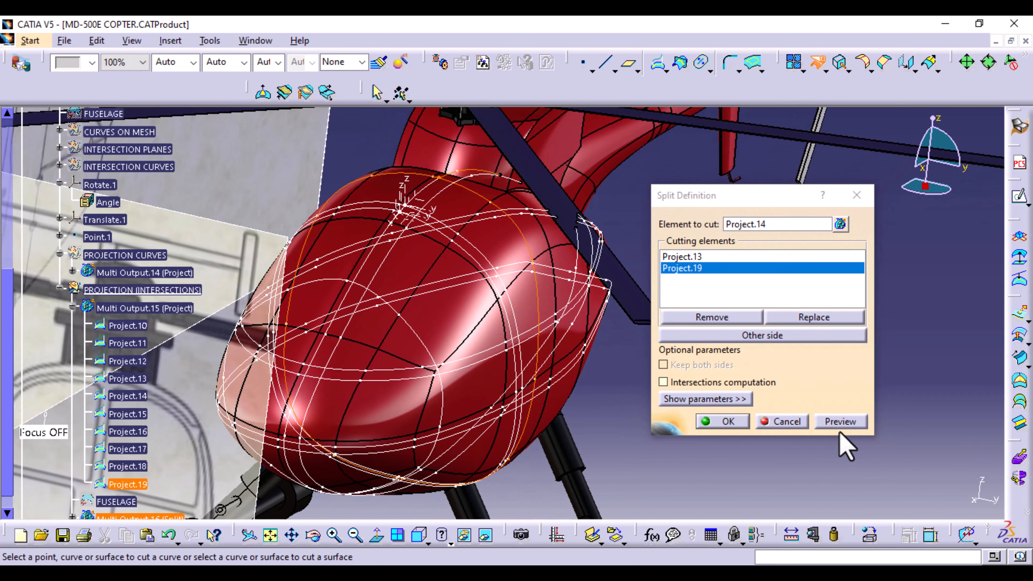
click(833, 421)
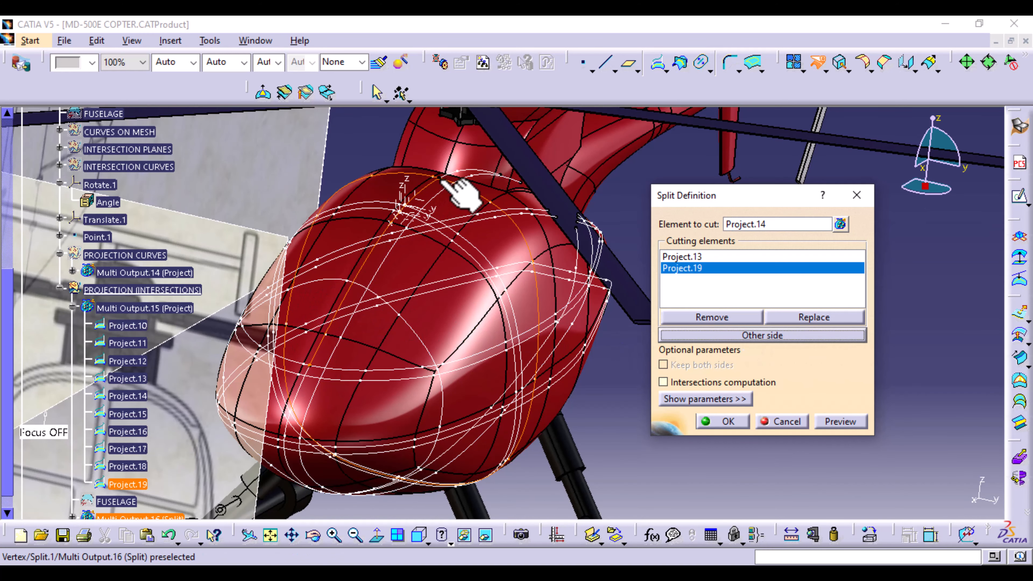
click(727, 422)
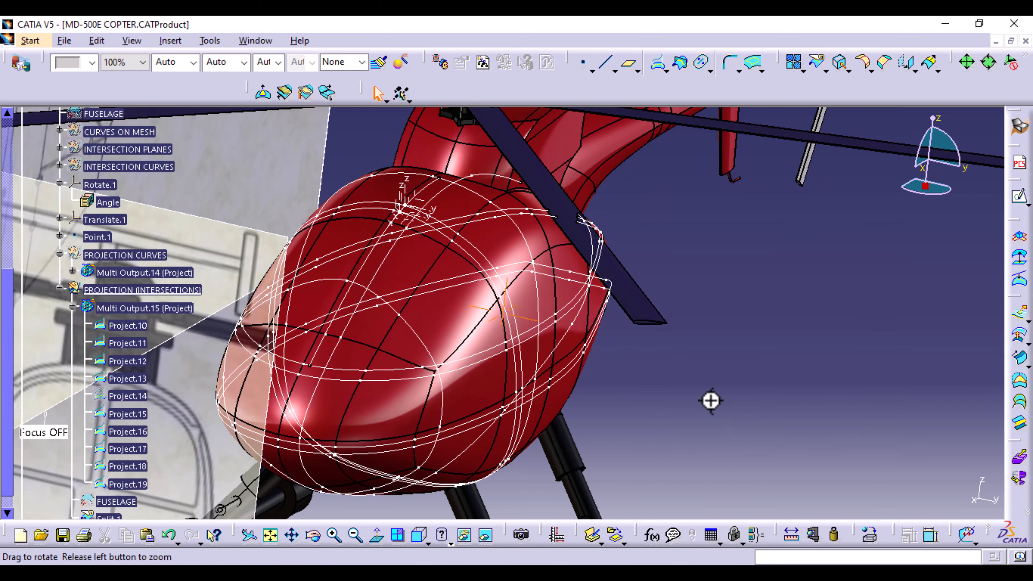
- Change the geometrical set of Split.1 to Geometrical Set.1, placing it at the last position
middle_drag(711, 401, 766, 451)
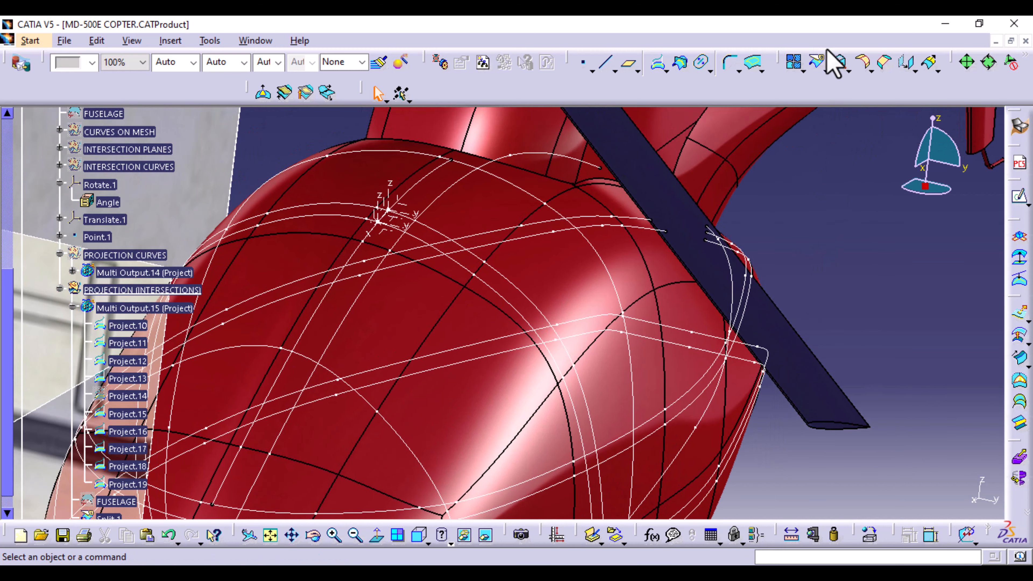
scroll(117, 351, down, 3)
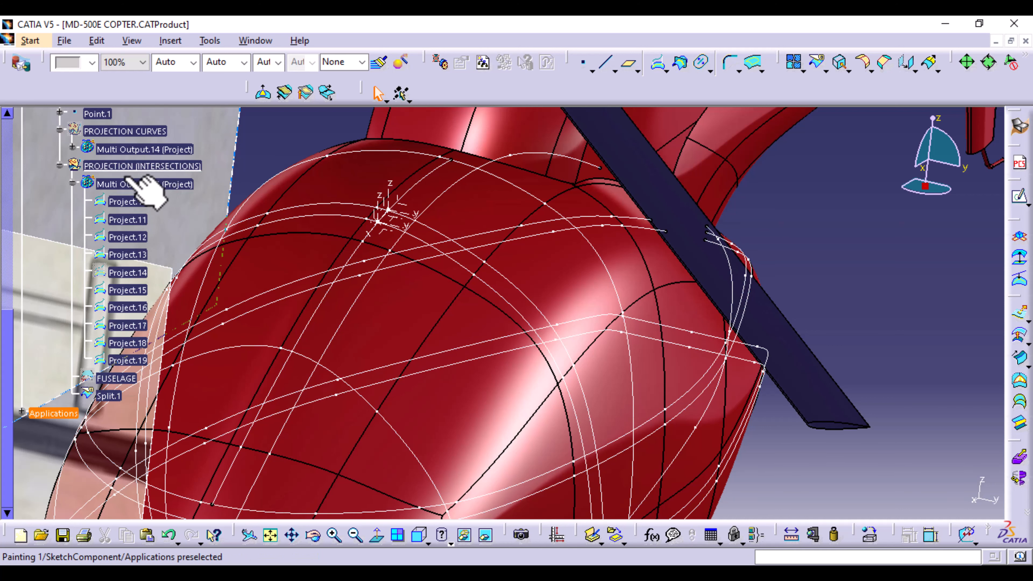
right_click(110, 397)
mouse_move(191, 387)
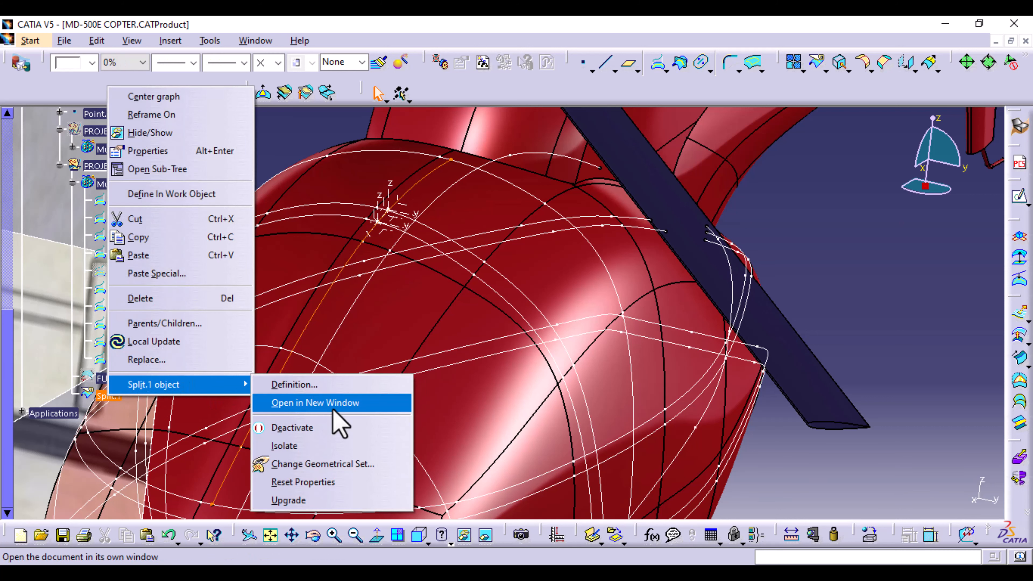
click(335, 464)
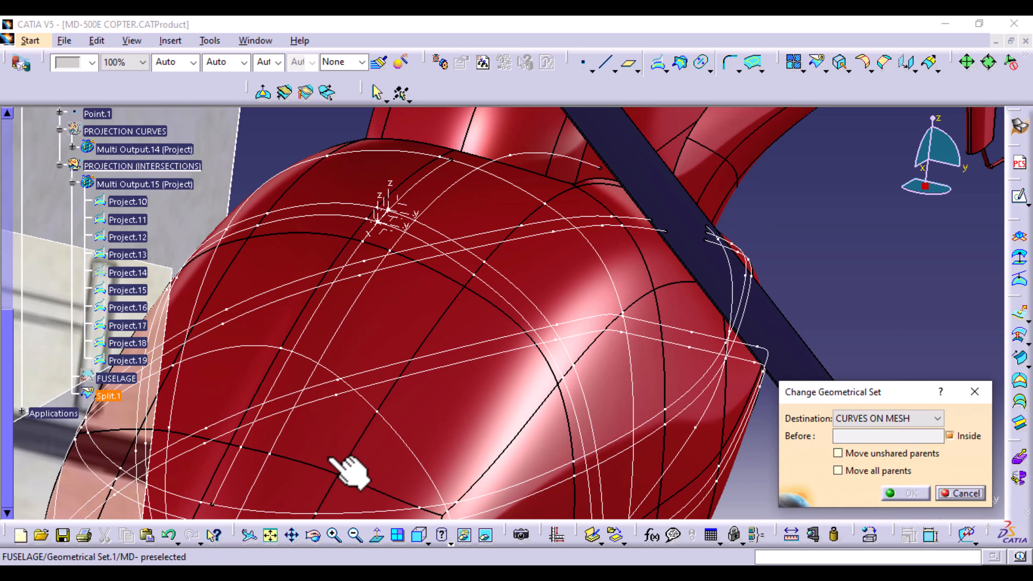
click(899, 419)
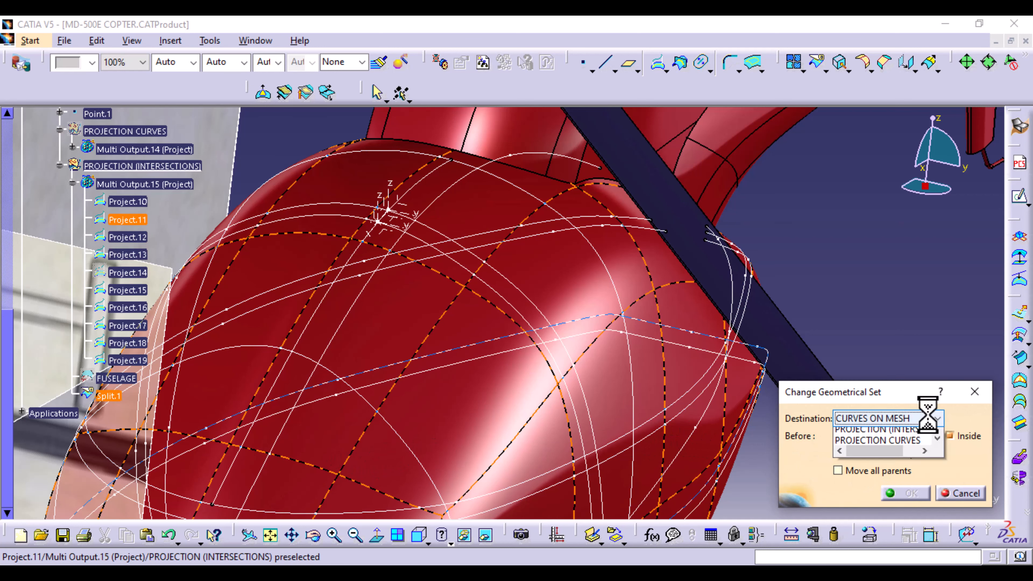
click(882, 444)
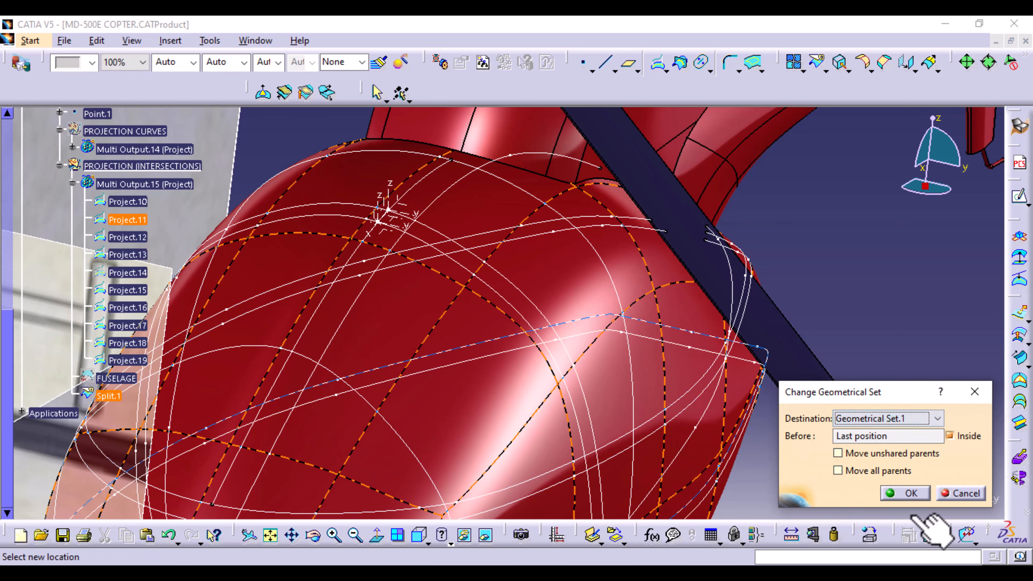
click(910, 493)
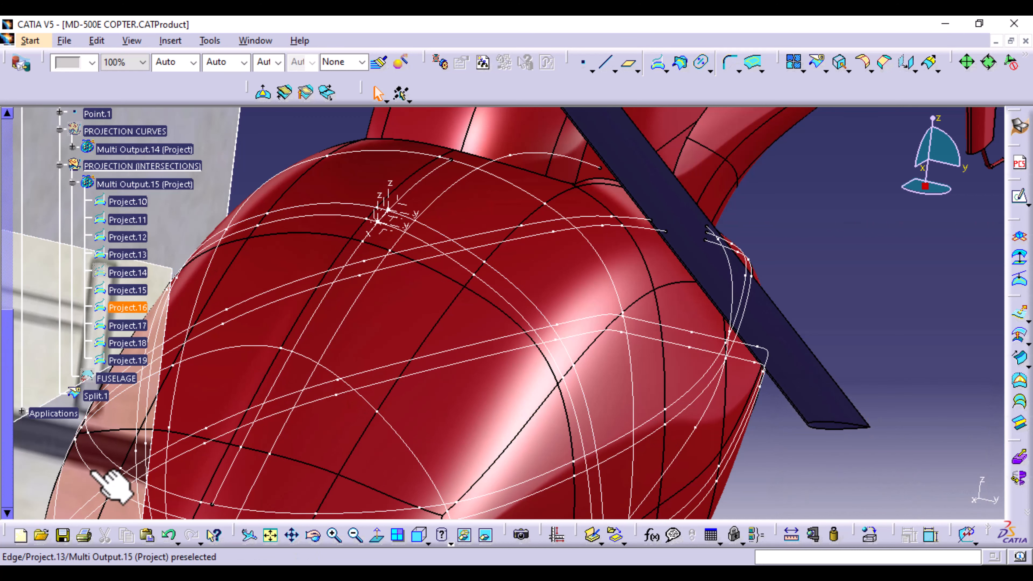
- Define Geometrical Set.1 as the in-work object and clear the selection
scroll(115, 203, up, 3)
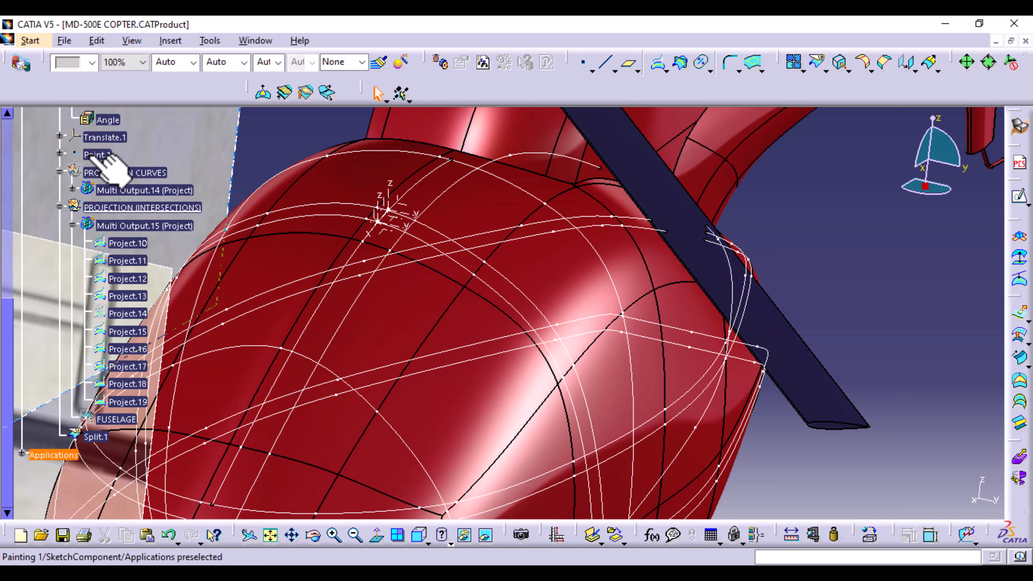
right_click(118, 119)
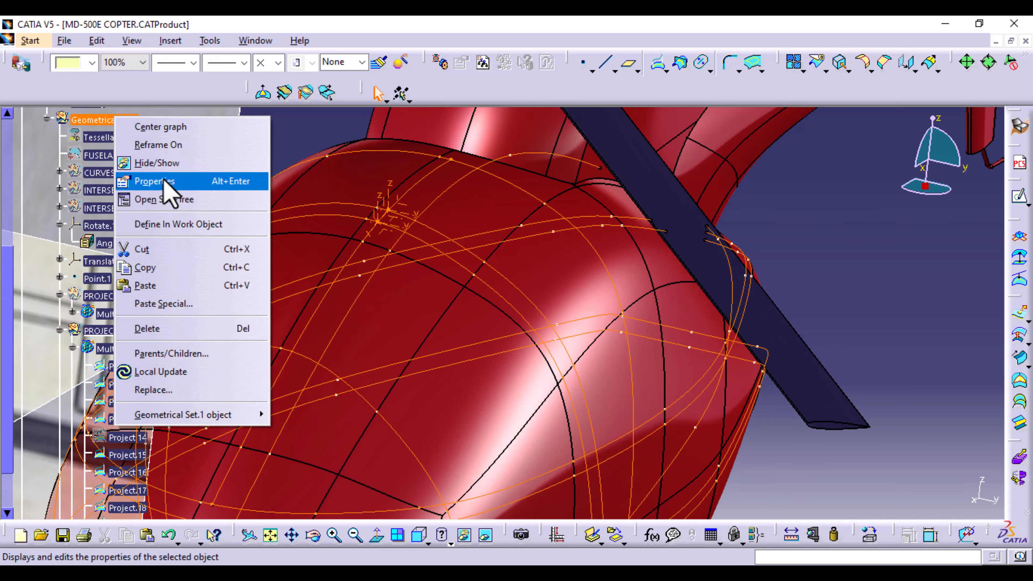
click(175, 224)
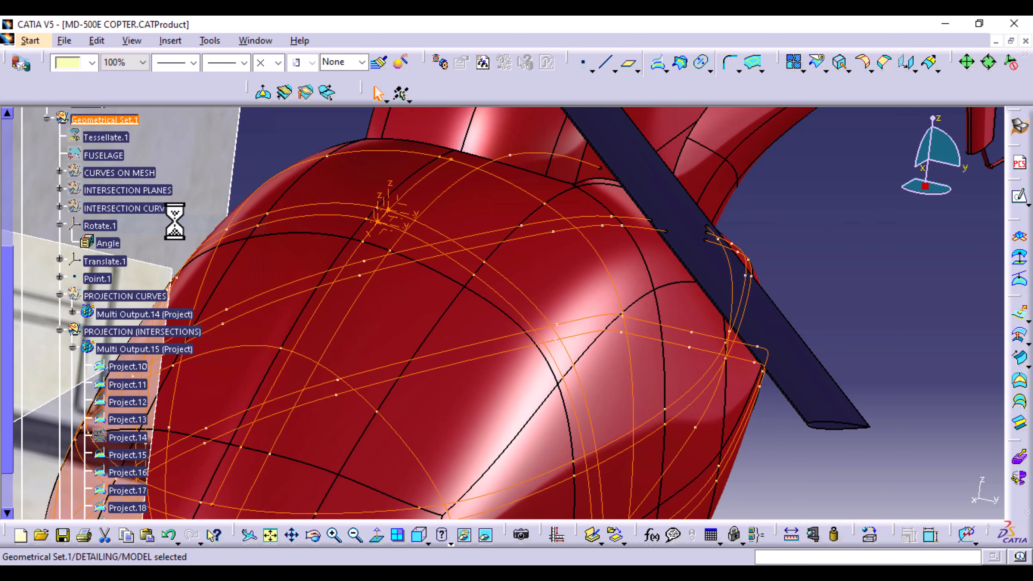
click(850, 231)
- Split the Split.1 curve again, using Project.17 as the cutting element
middle_drag(852, 248, 858, 281)
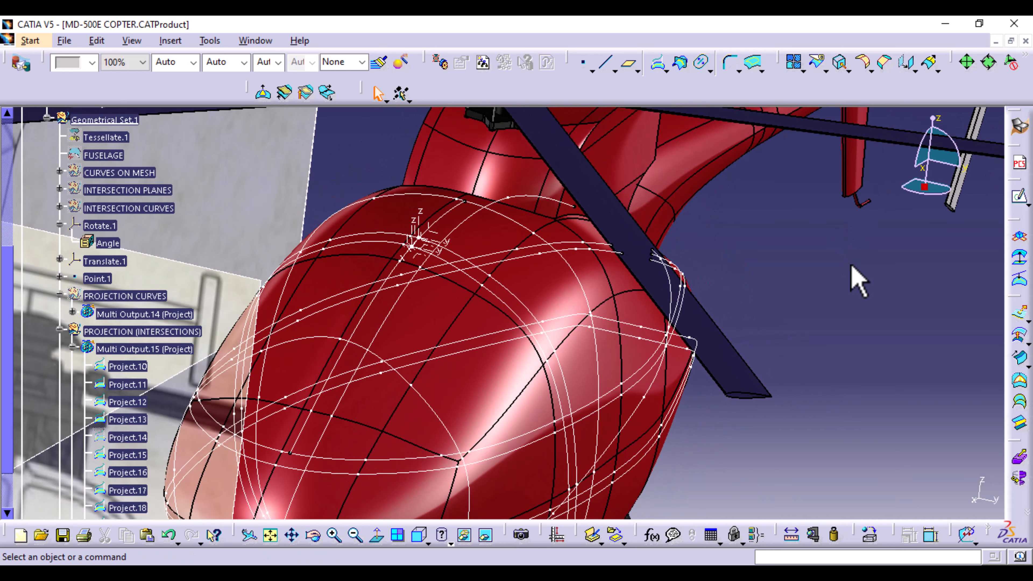
middle_drag(726, 374, 802, 276)
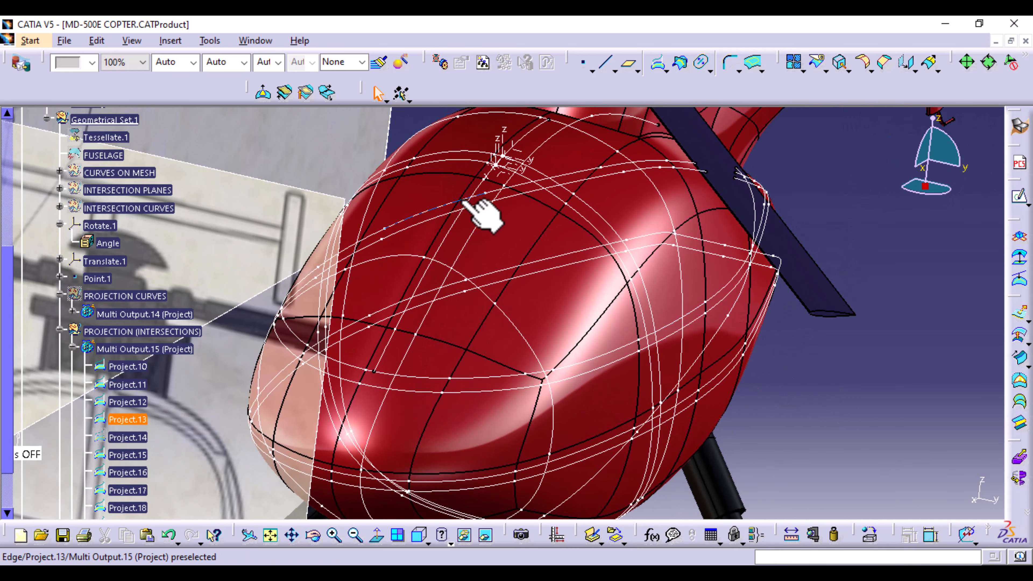
click(818, 62)
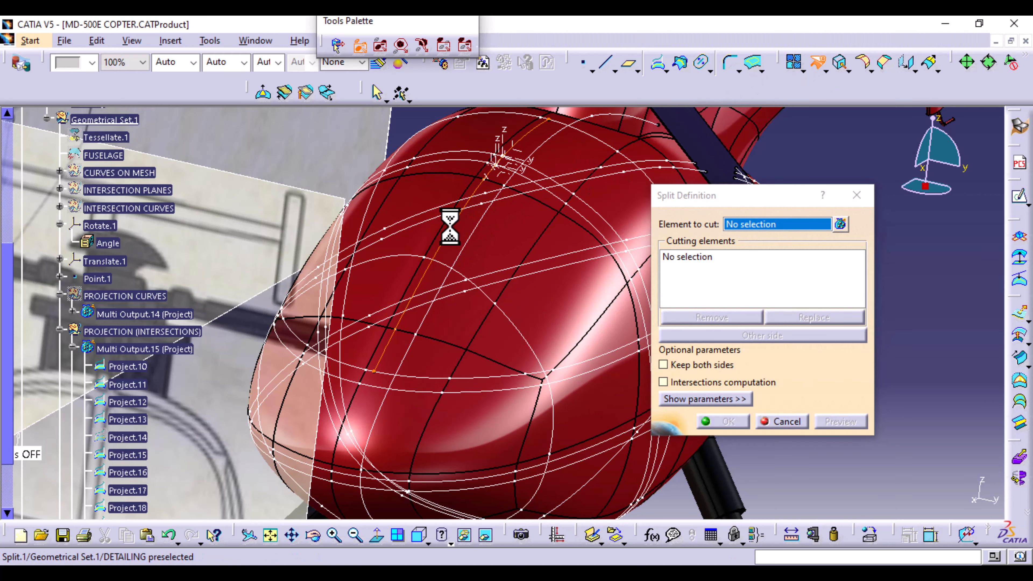
click(450, 226)
middle_drag(546, 259, 484, 317)
click(521, 283)
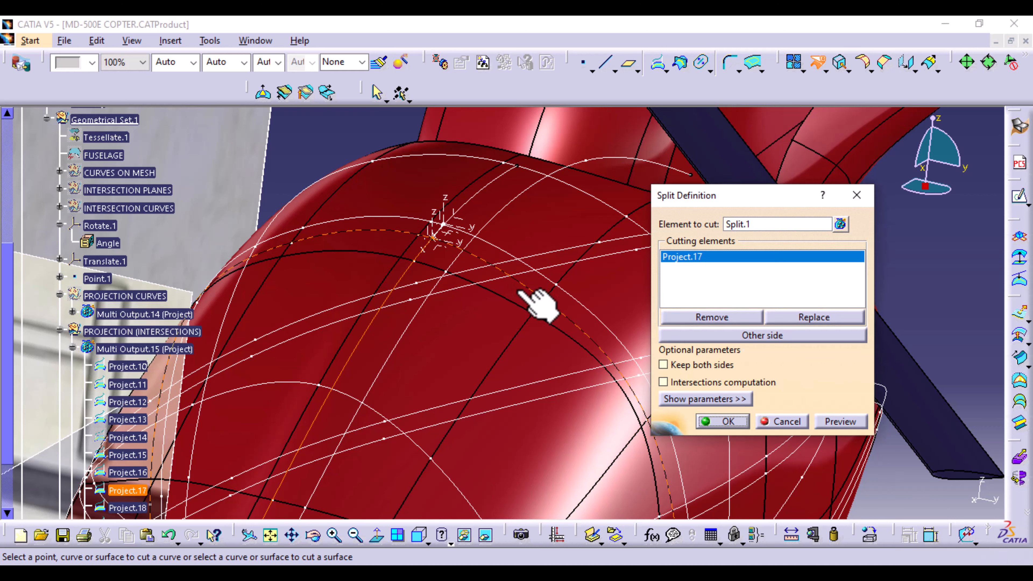
middle_drag(495, 415, 380, 385)
click(728, 421)
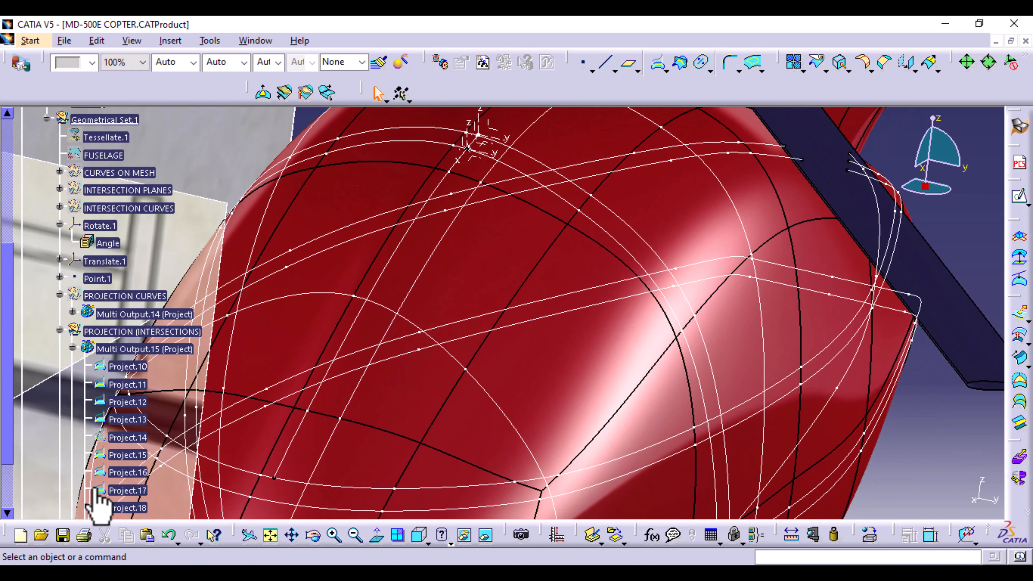
- Edit the Split.2 definition to keep both sides of the curve cut by Project.17
scroll(110, 494, down, 2)
double_click(98, 496)
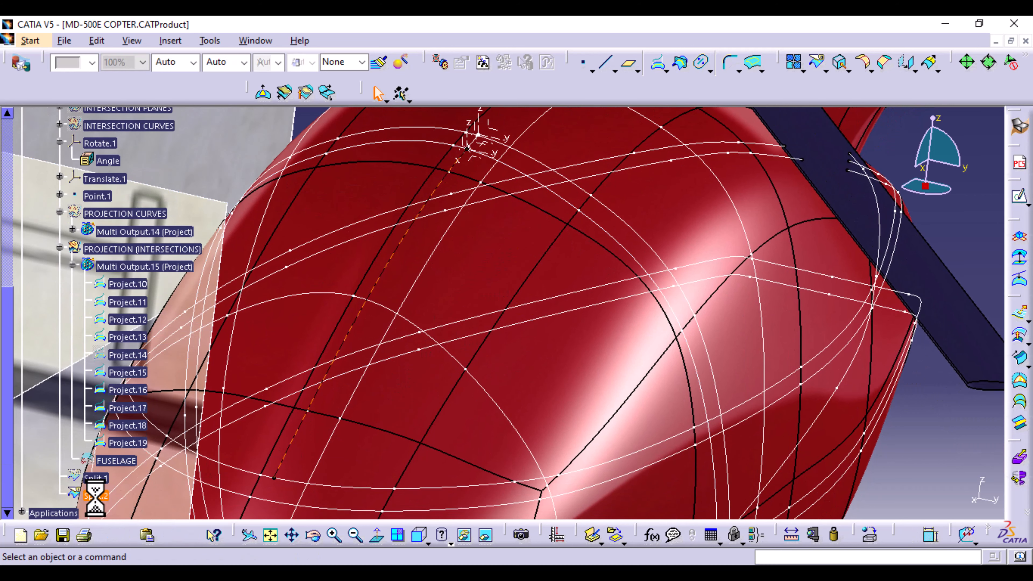
click(717, 365)
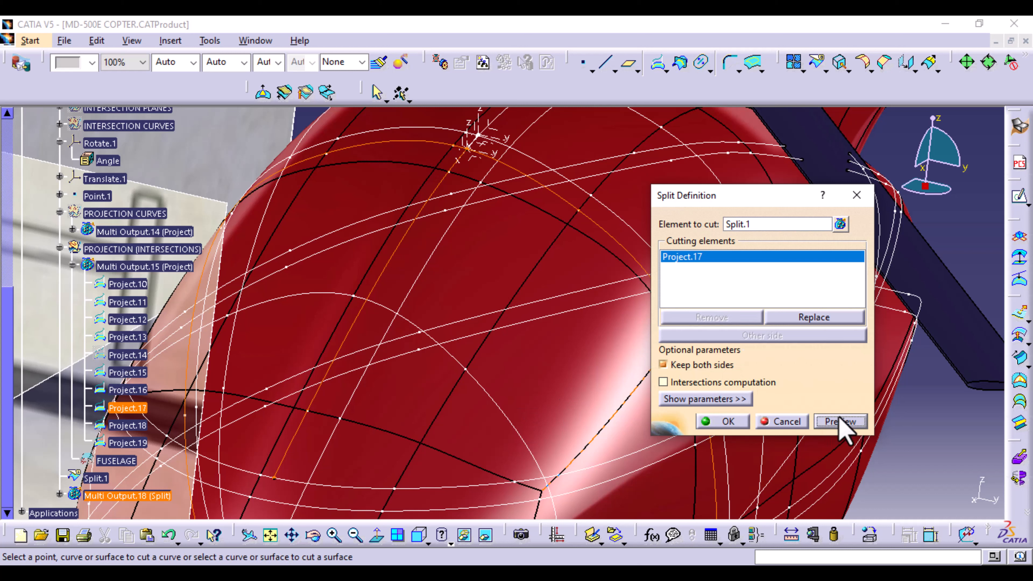
click(726, 422)
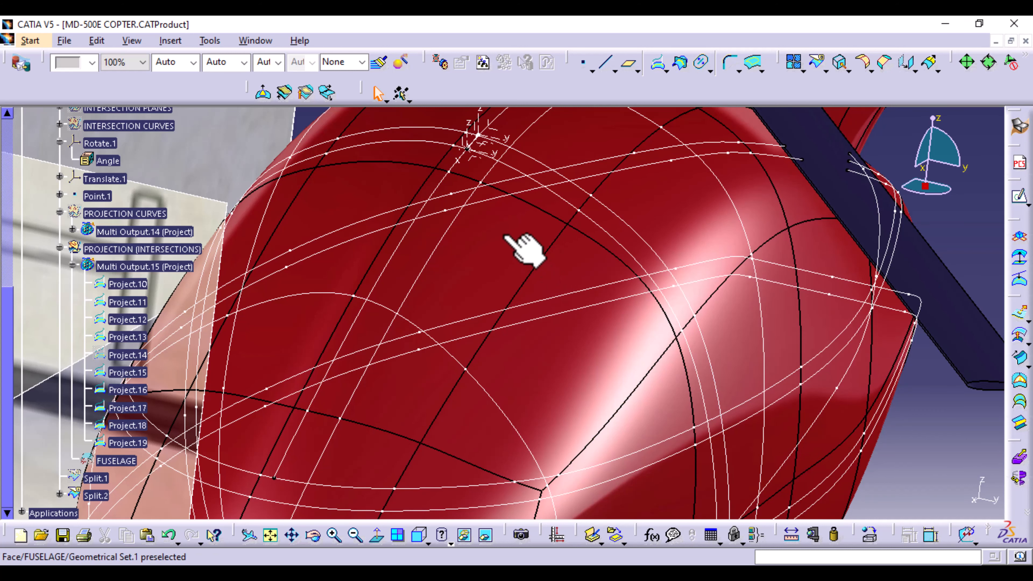
- Split the Split.3 curve on the fuselage, using Project.18 as the cutting element
middle_drag(505, 236, 452, 277)
click(459, 257)
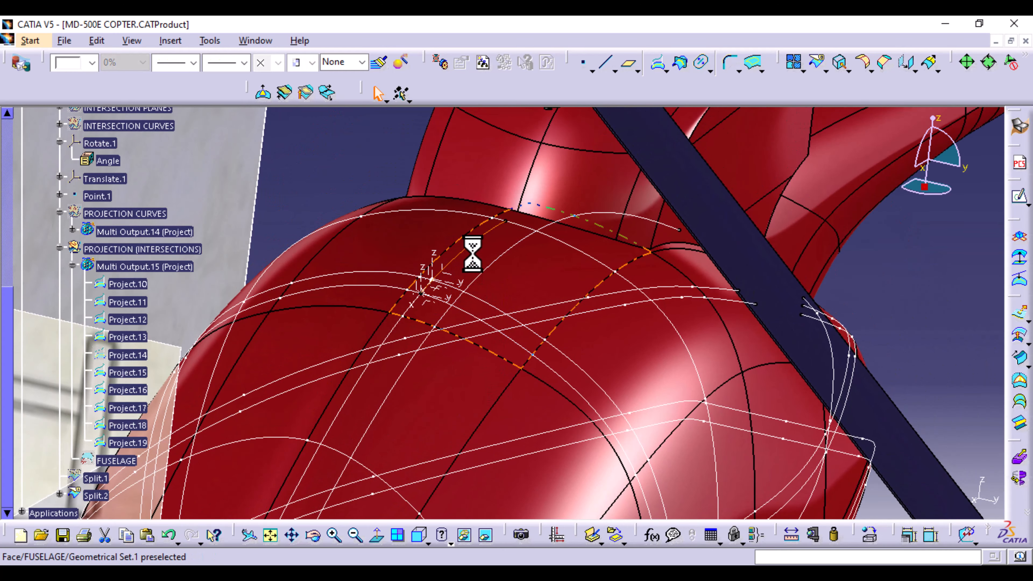
click(816, 63)
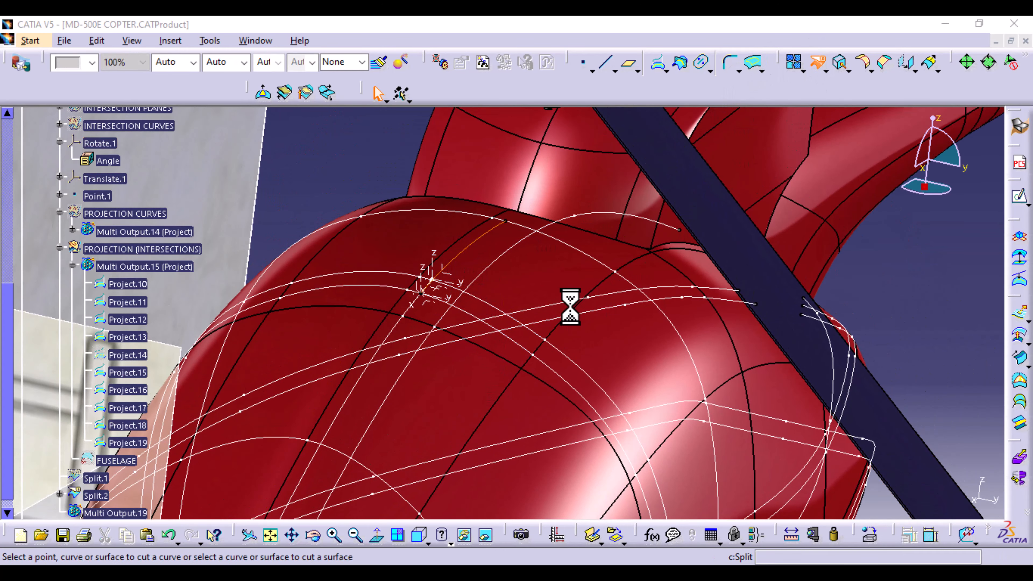
click(492, 306)
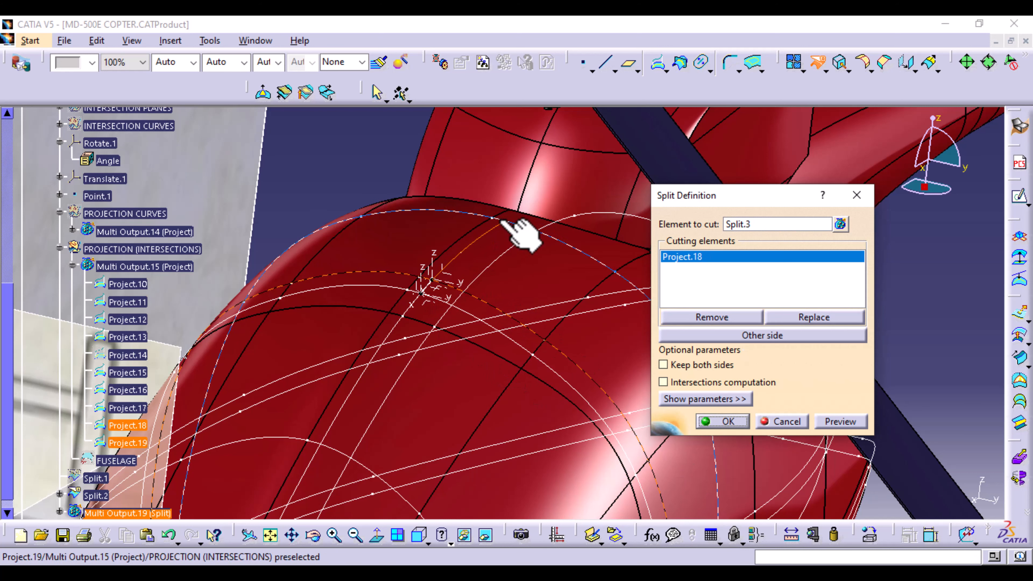
click(723, 421)
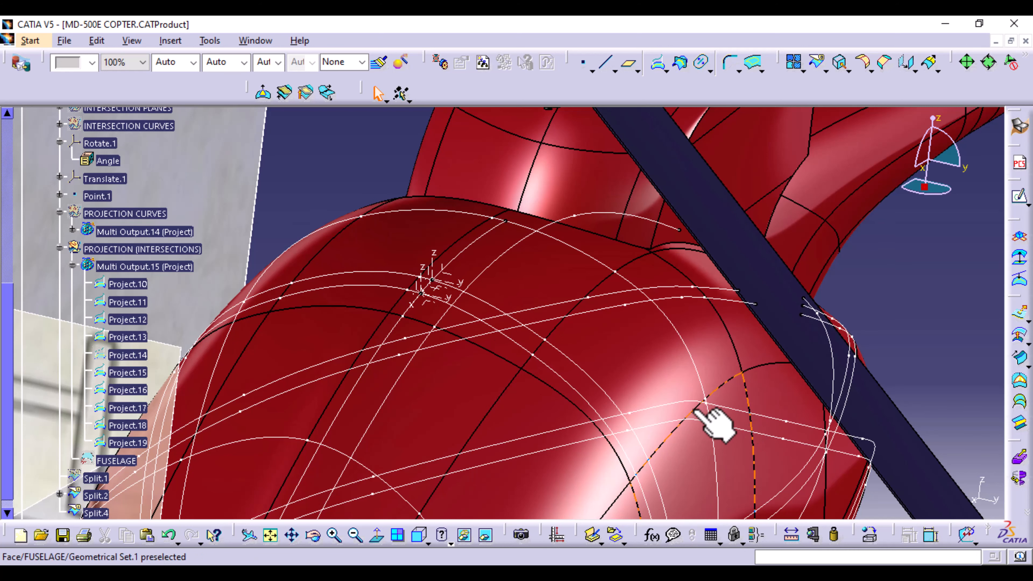
- Hide Rotate.1, Translate.1 and Point.1 to clear the axis markers from the fuselage
middle_drag(451, 364, 422, 242)
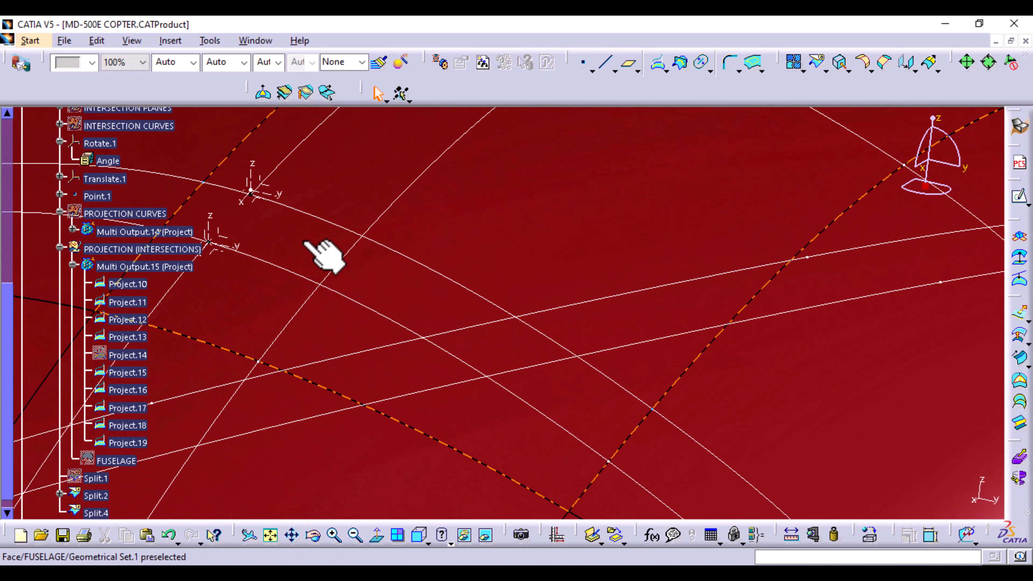
middle_drag(306, 242, 345, 259)
click(311, 239)
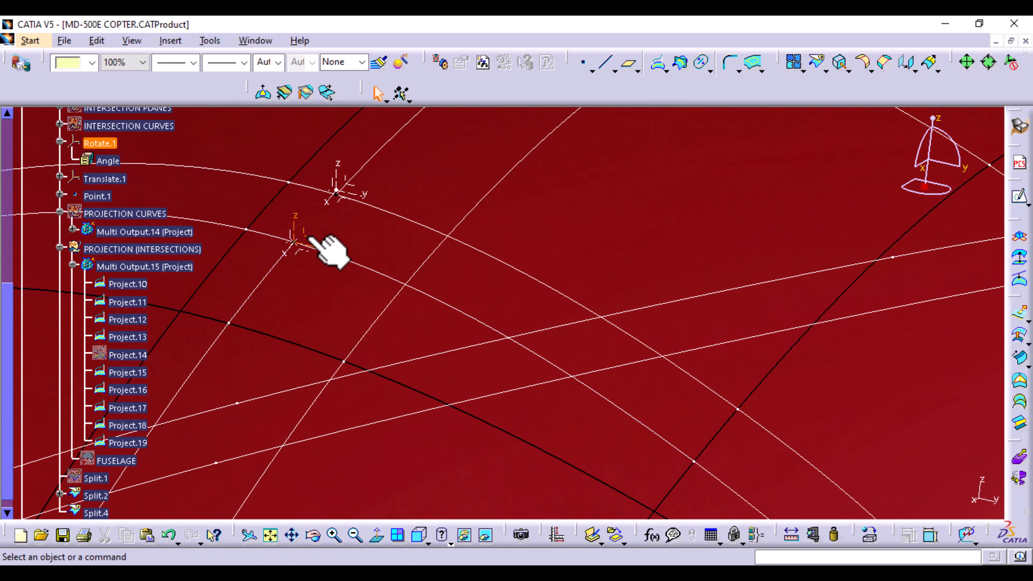
right_click(310, 238)
click(382, 284)
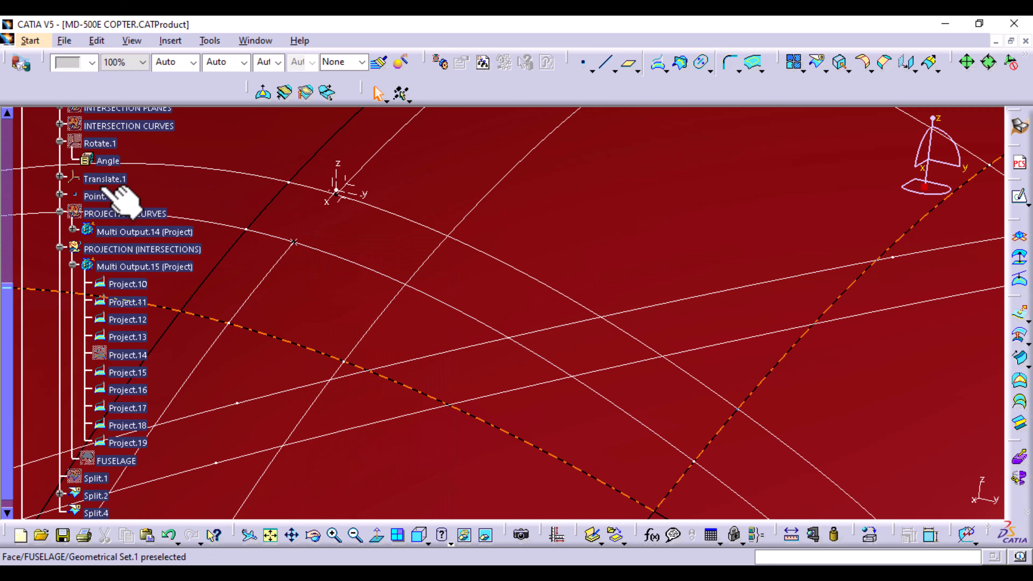
right_click(109, 182)
click(165, 225)
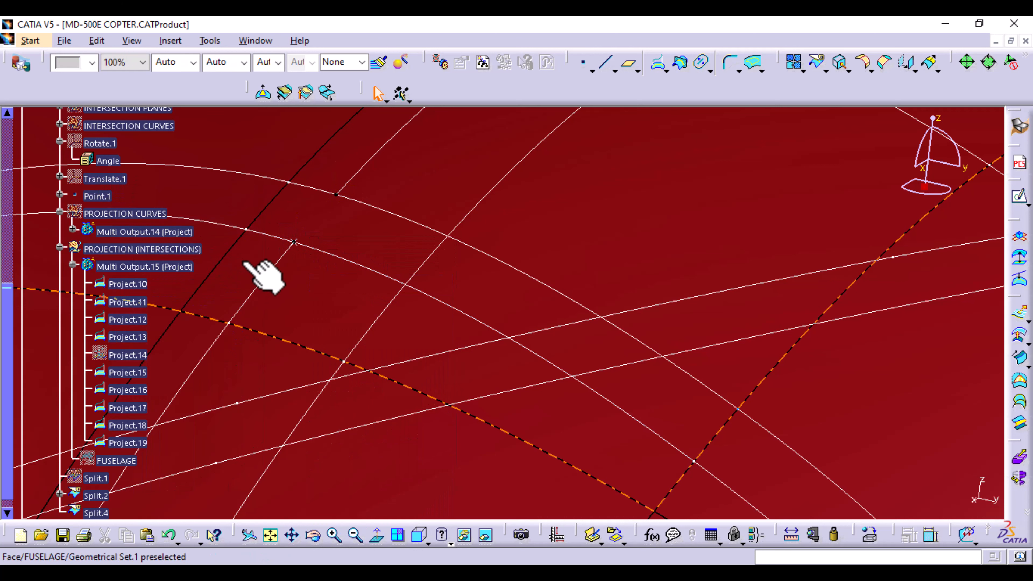
right_click(106, 196)
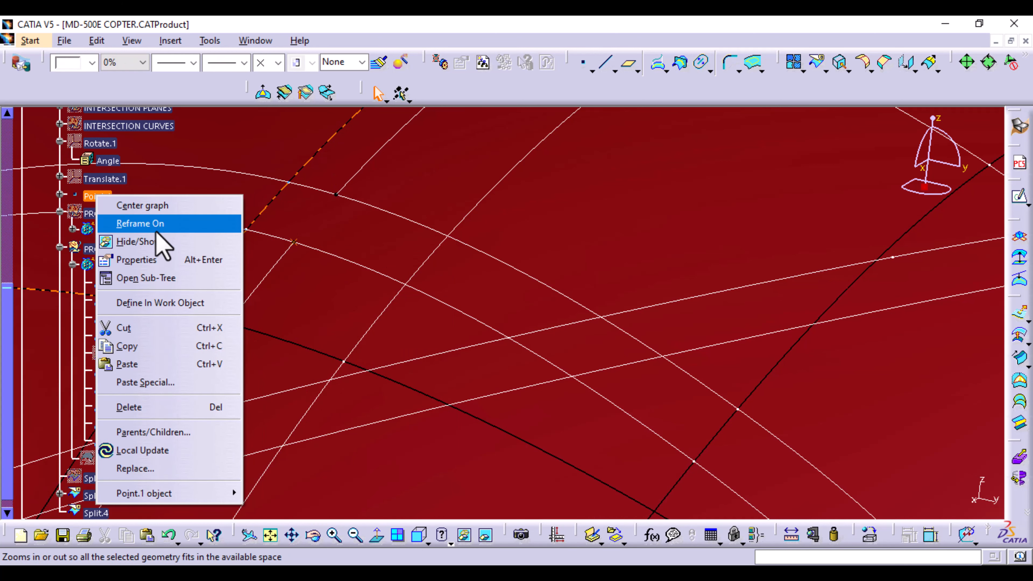
click(161, 240)
- Examine the projected curves on the fuselage against the blueprint images in front view and from several angles
middle_drag(436, 181, 445, 369)
middle_drag(524, 364, 513, 238)
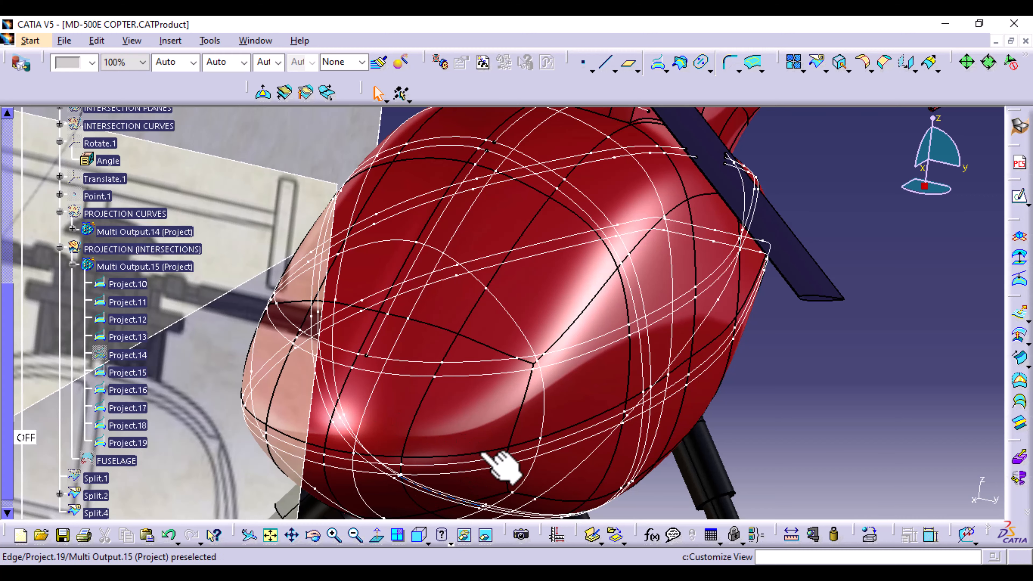
middle_drag(495, 461, 535, 472)
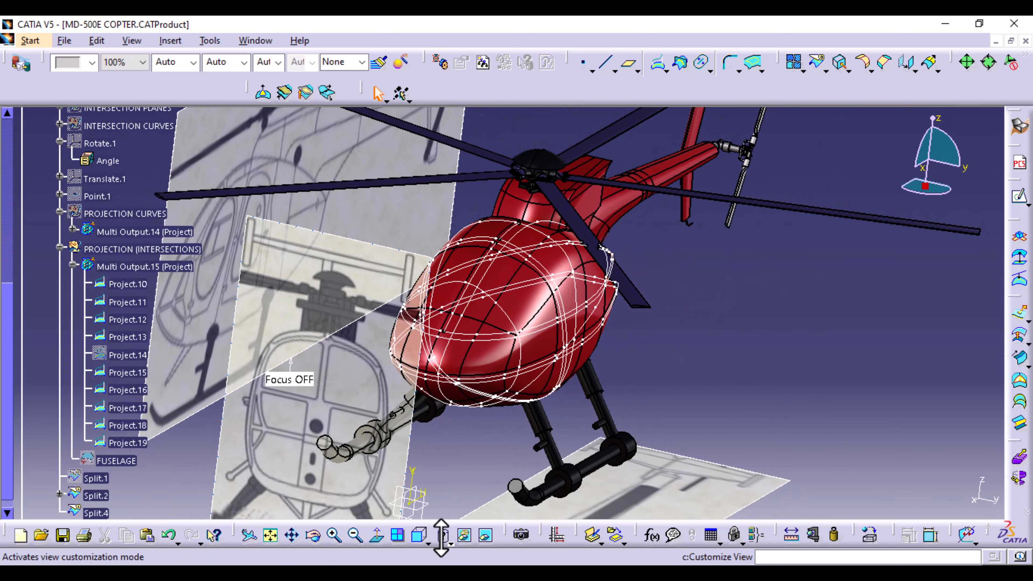
click(414, 541)
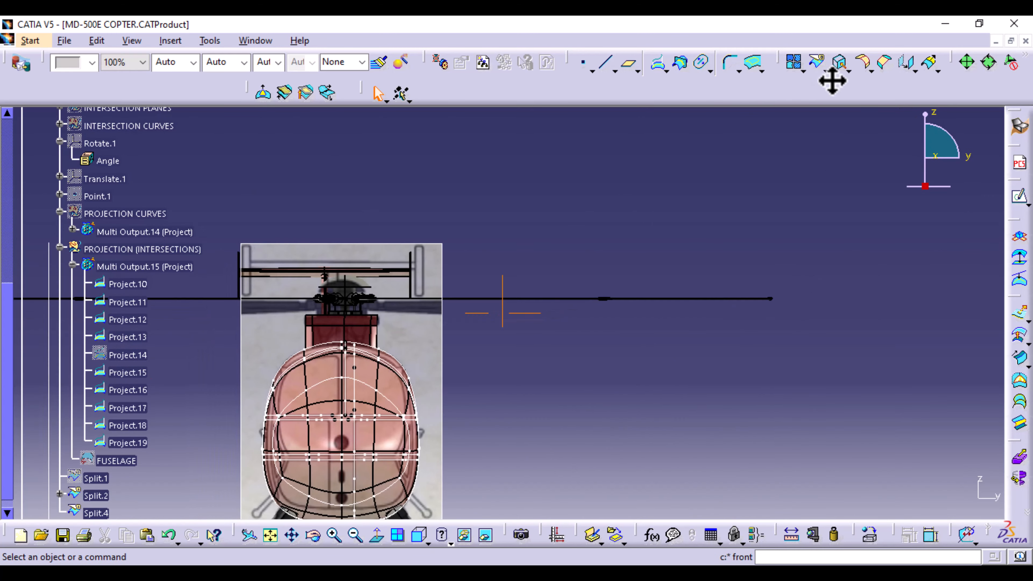
middle_drag(590, 399, 722, 329)
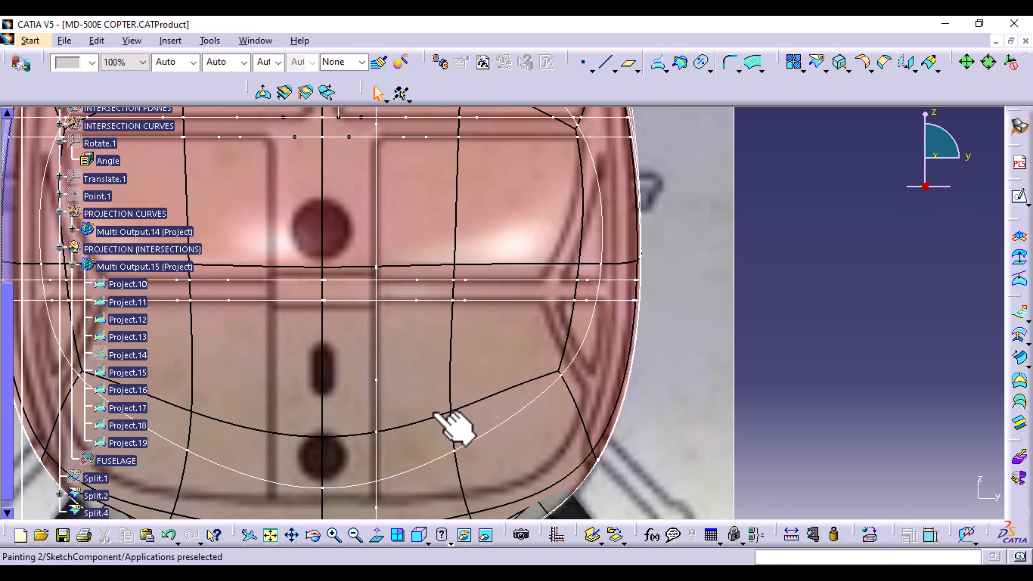
middle_drag(454, 427, 463, 363)
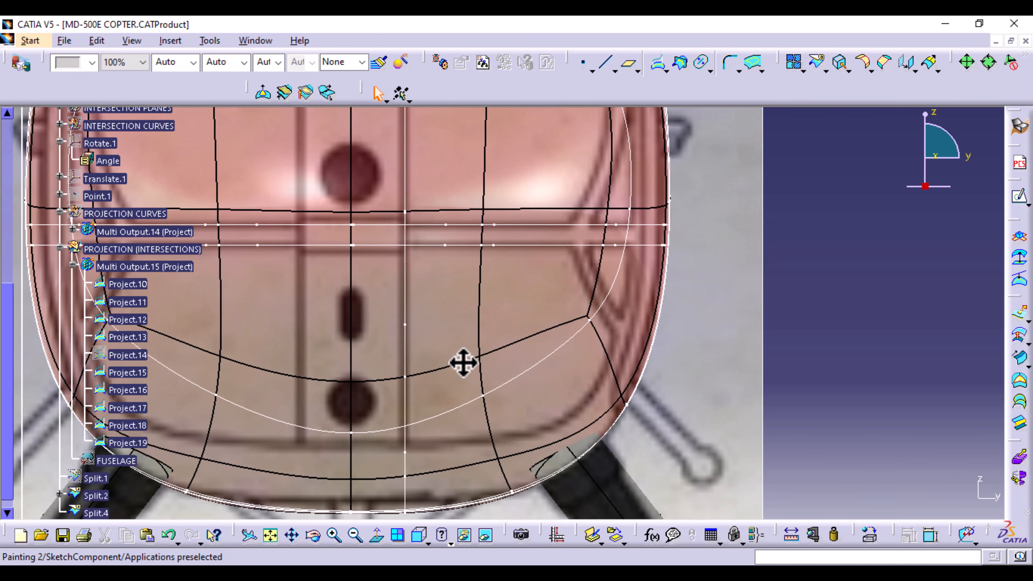
middle_drag(484, 296, 451, 343)
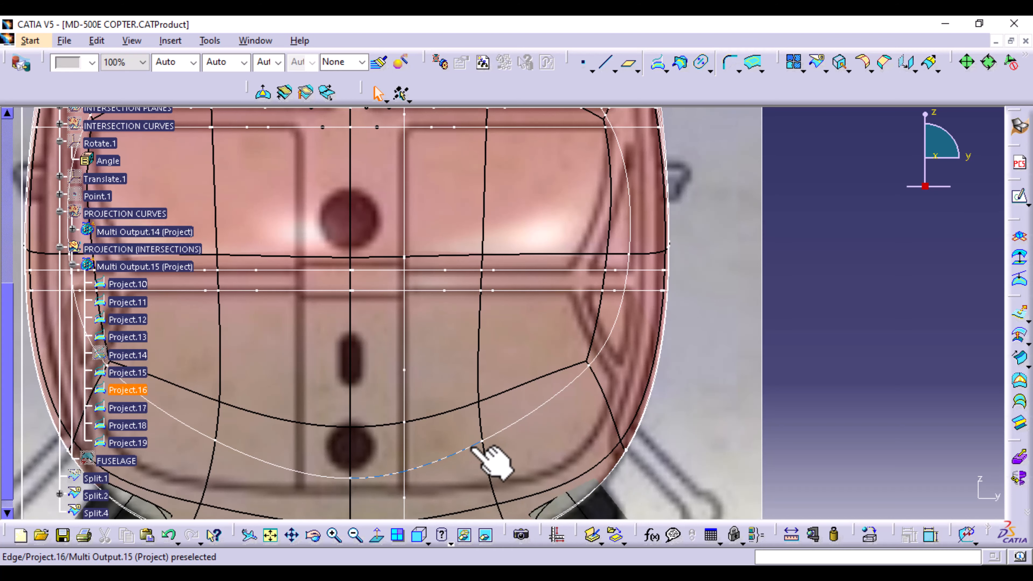
mouse_move(809, 325)
middle_down()
mouse_move(805, 369)
mouse_move(809, 331)
middle_up()
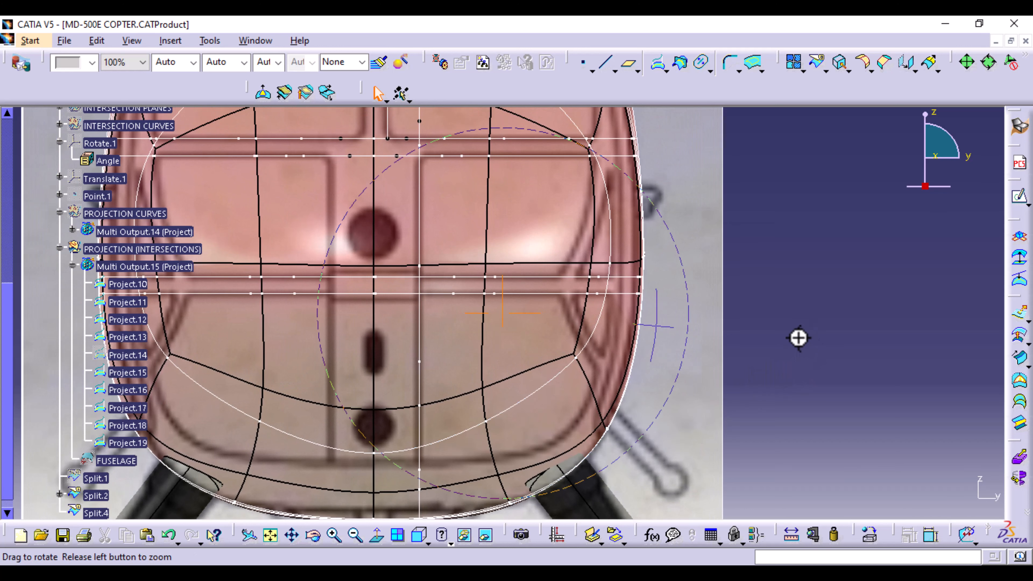
middle_drag(798, 337, 793, 405)
middle_drag(790, 404, 794, 372)
middle_drag(755, 421, 508, 454)
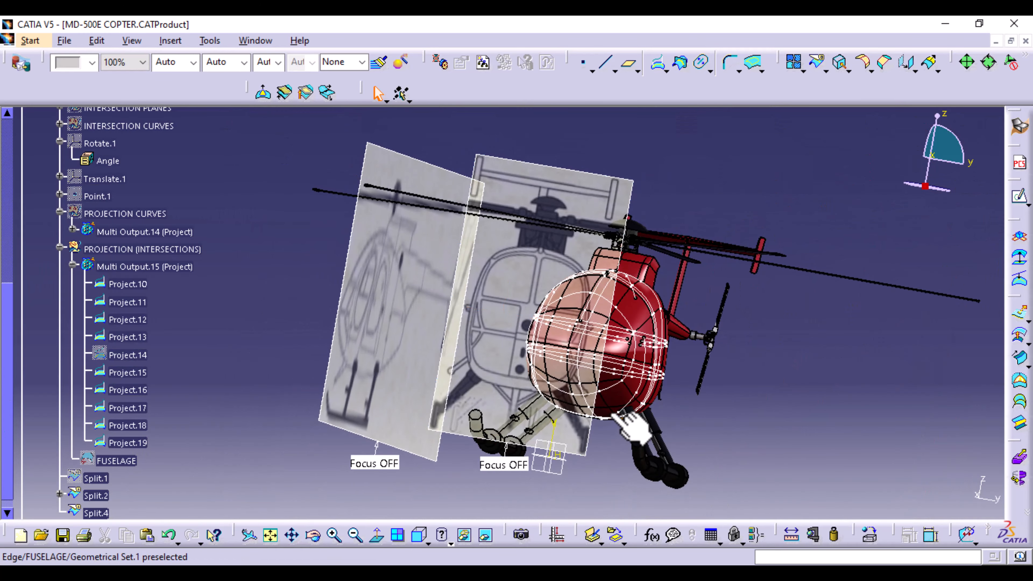
middle_drag(624, 411, 548, 447)
middle_drag(561, 374, 309, 452)
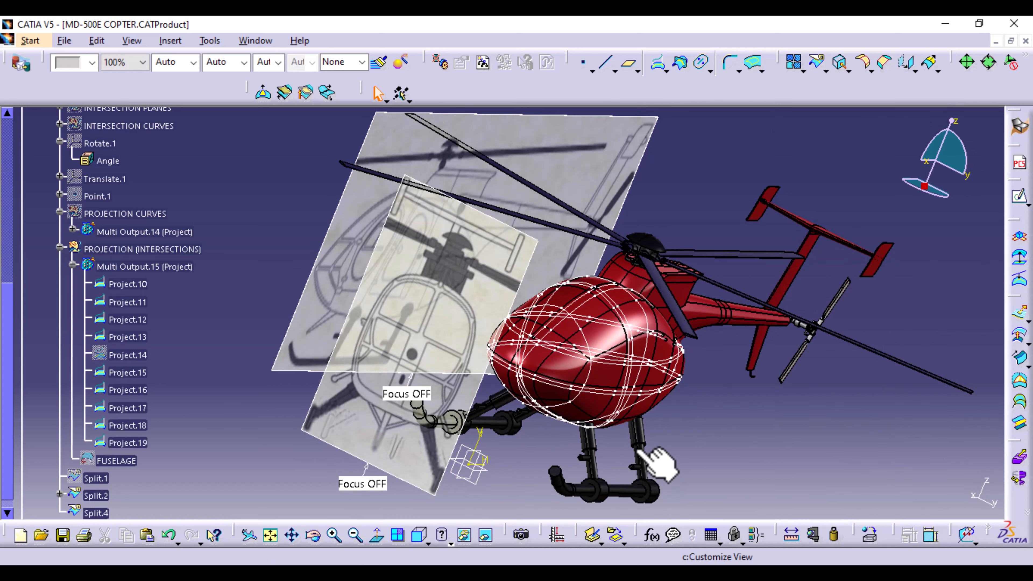
middle_drag(657, 461, 617, 310)
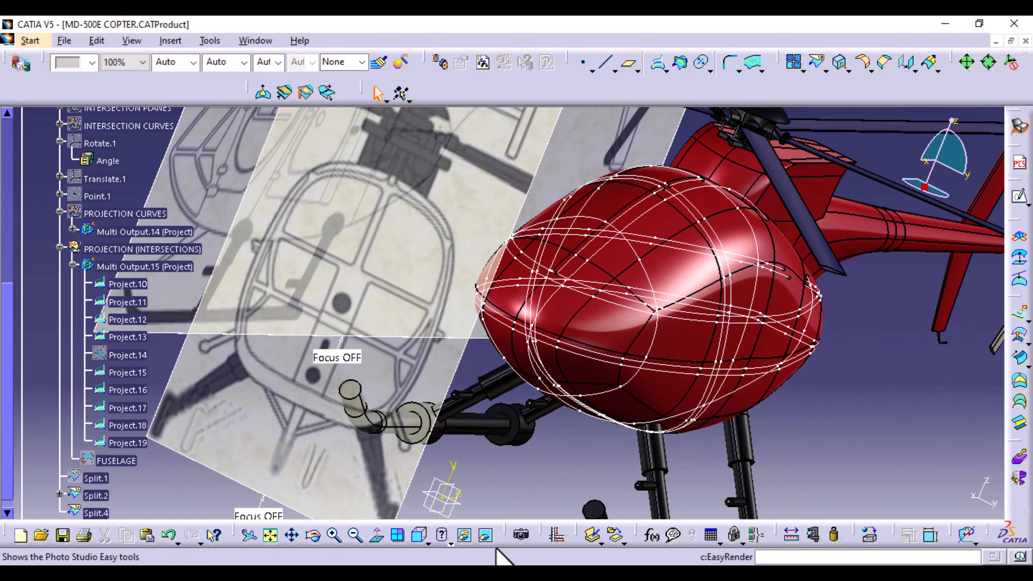
- In front view, split the vertical Project.15 curve, using Project.12 and Project.16 as cutting elements
click(420, 539)
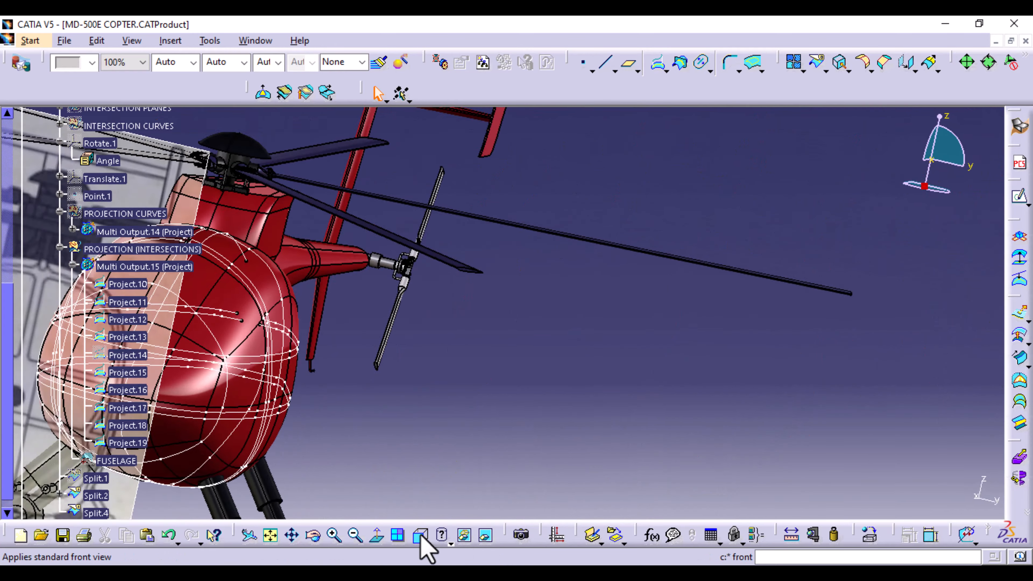
middle_drag(400, 452, 856, 280)
middle_drag(364, 456, 760, 263)
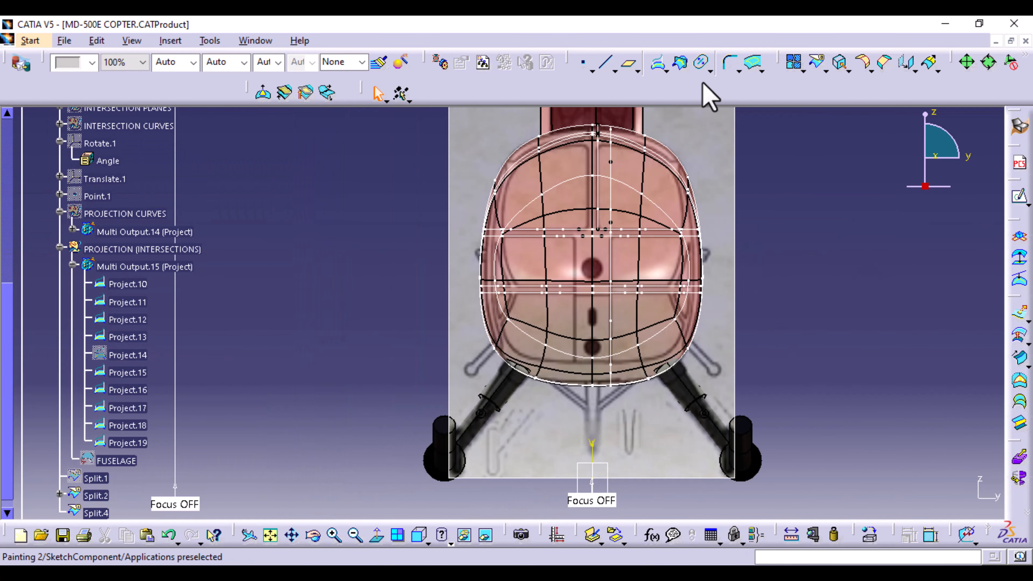
click(818, 63)
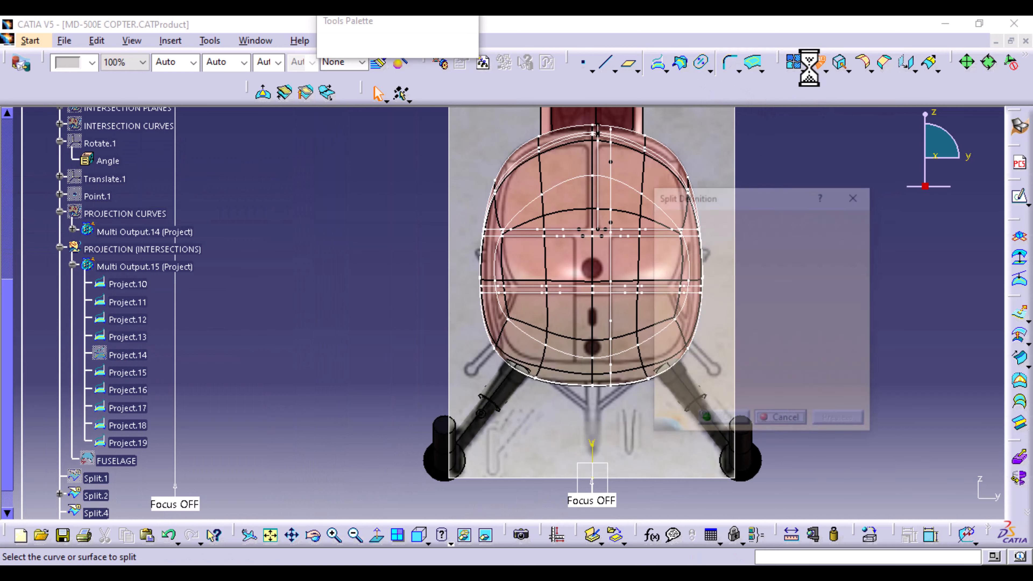
middle_drag(574, 424, 415, 360)
click(328, 290)
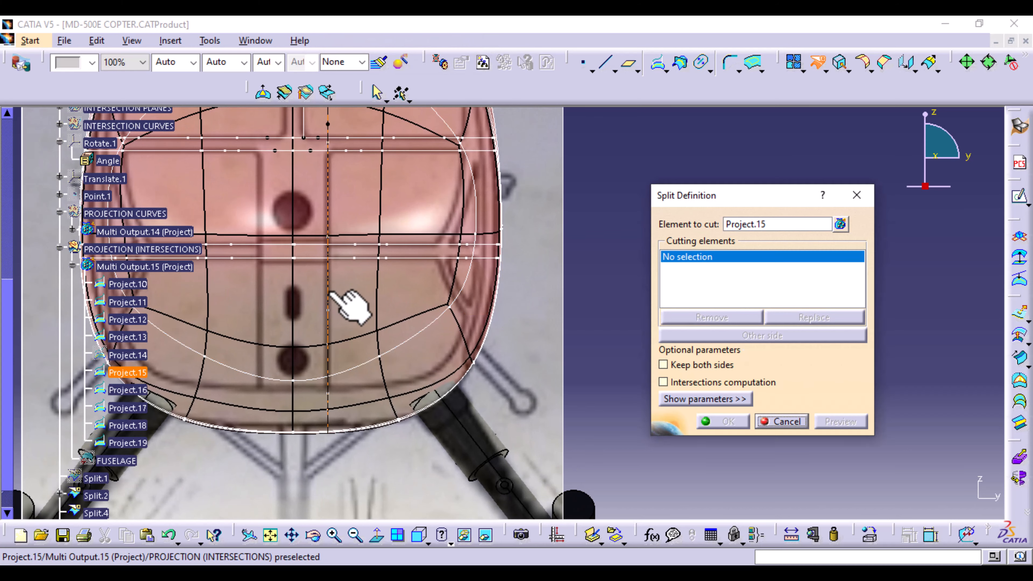
middle_drag(387, 277, 417, 393)
middle_drag(416, 348, 393, 281)
click(394, 272)
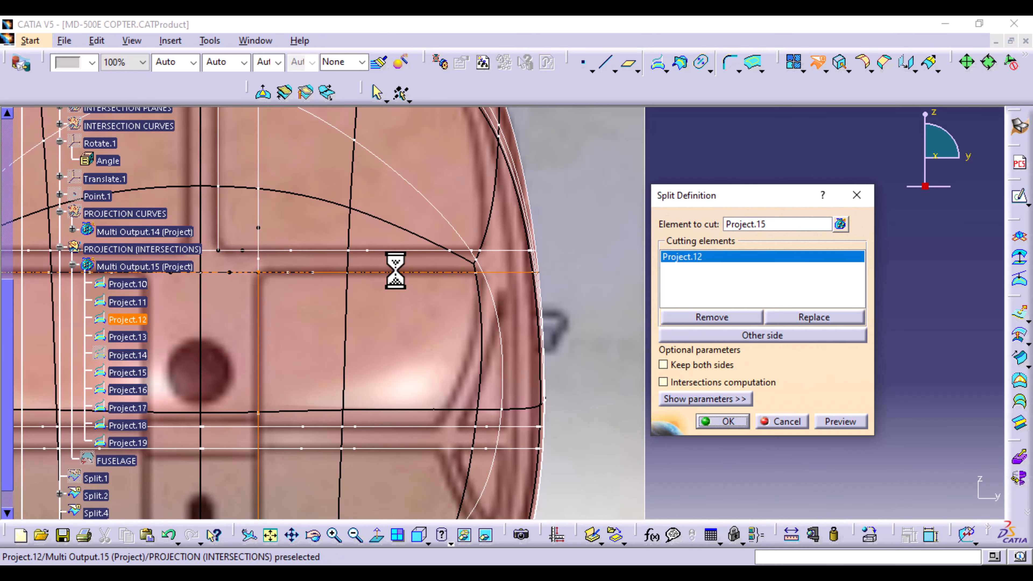
middle_drag(378, 399, 405, 369)
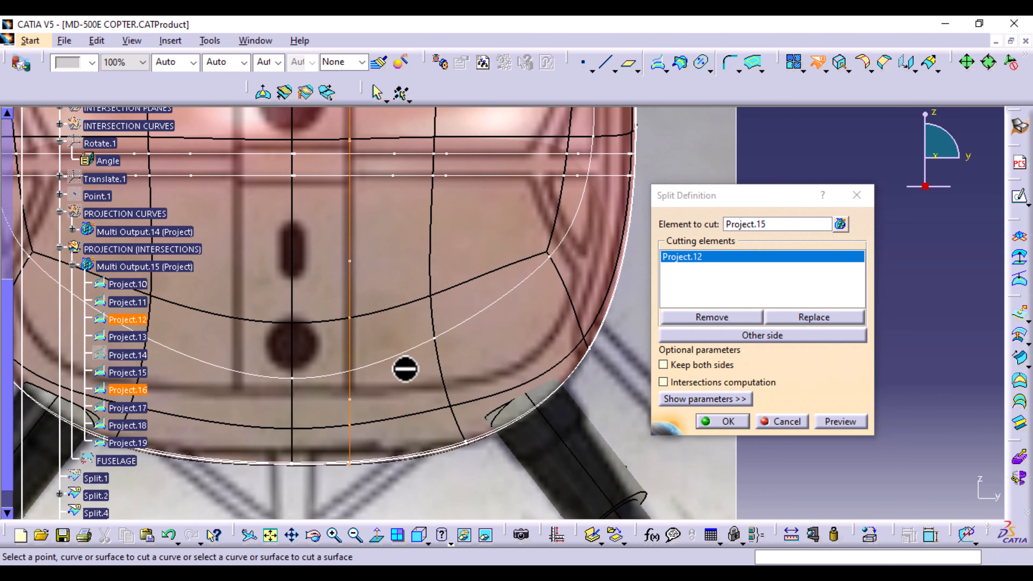
click(399, 356)
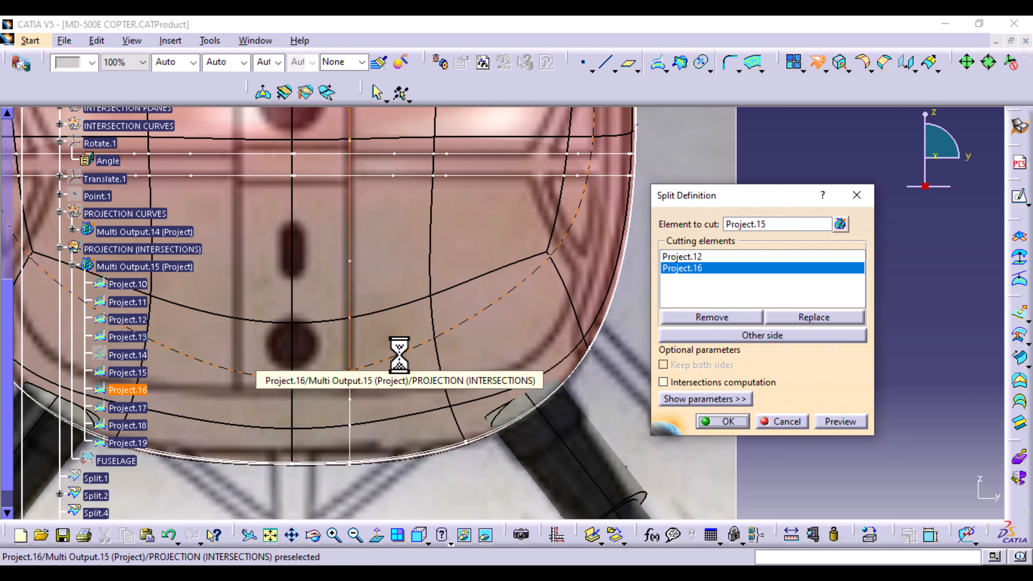
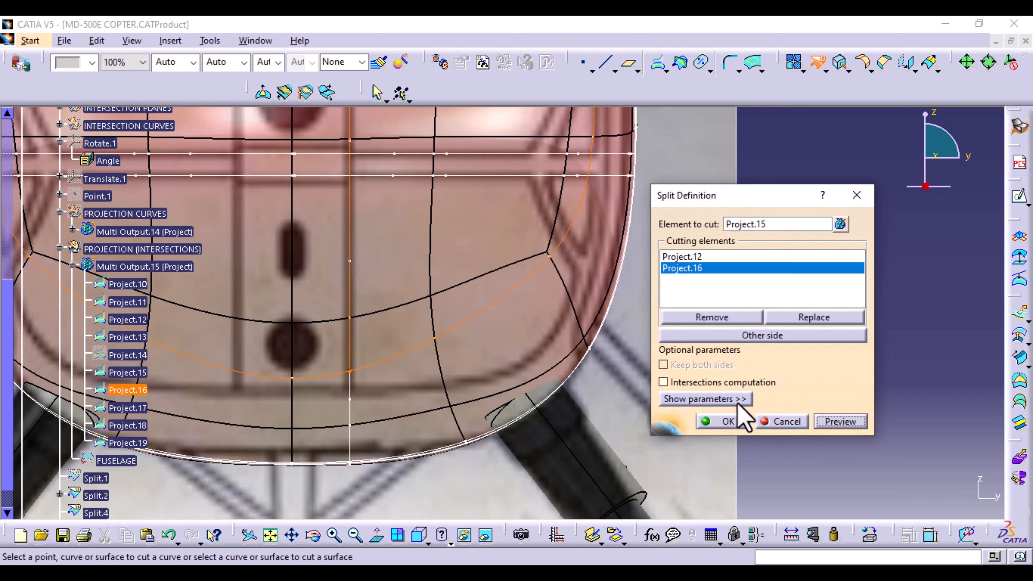
click(728, 422)
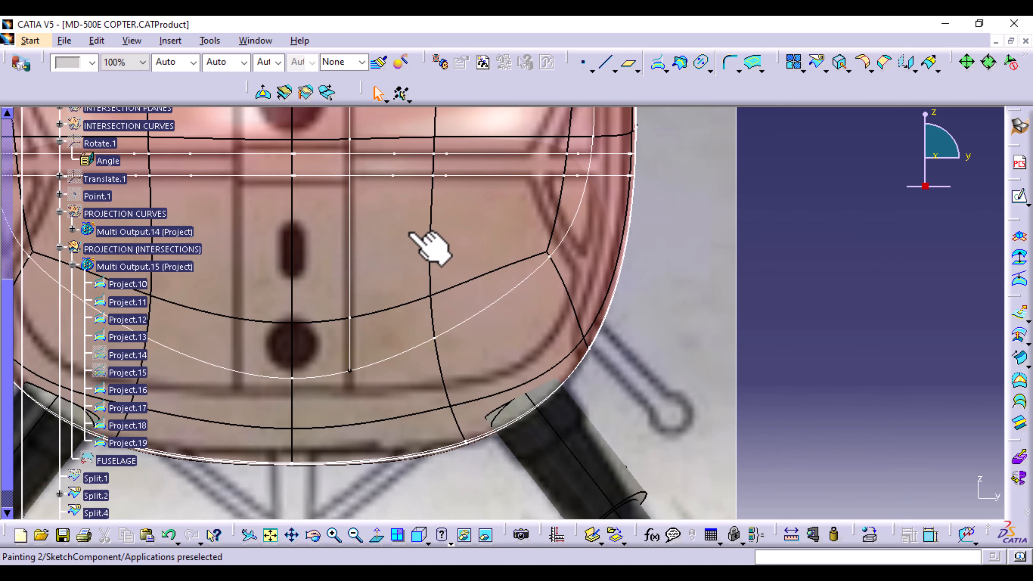
- Split the trimmed vertical curve Split.5 with Project.11 as the cutting element, keeping both sides
middle_drag(426, 247, 438, 369)
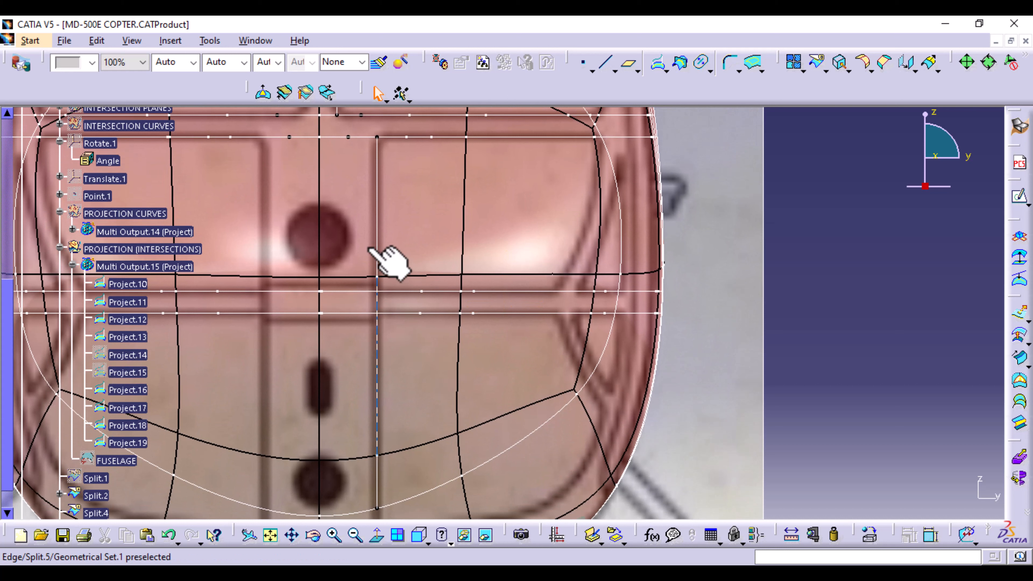
click(817, 69)
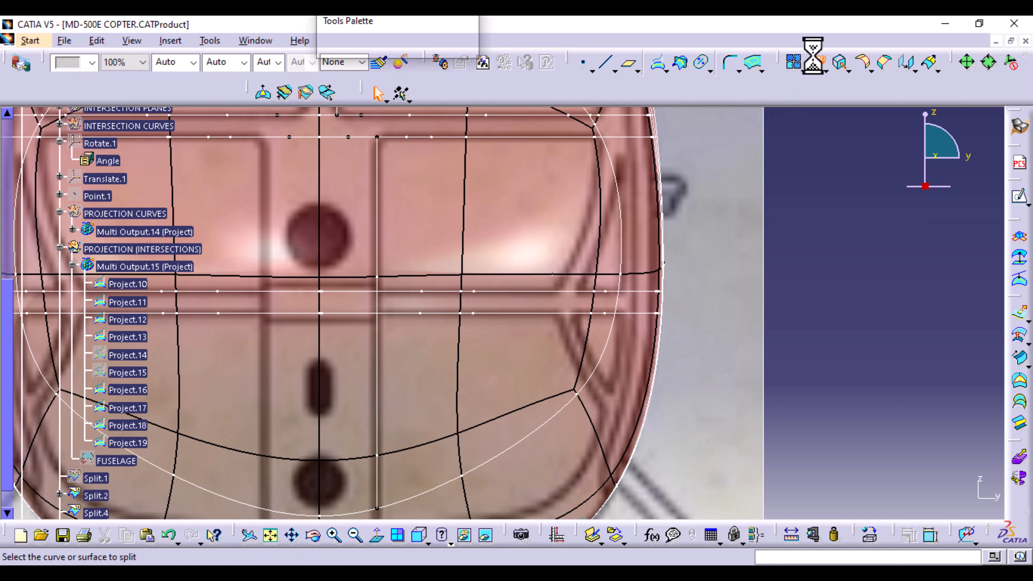
click(381, 265)
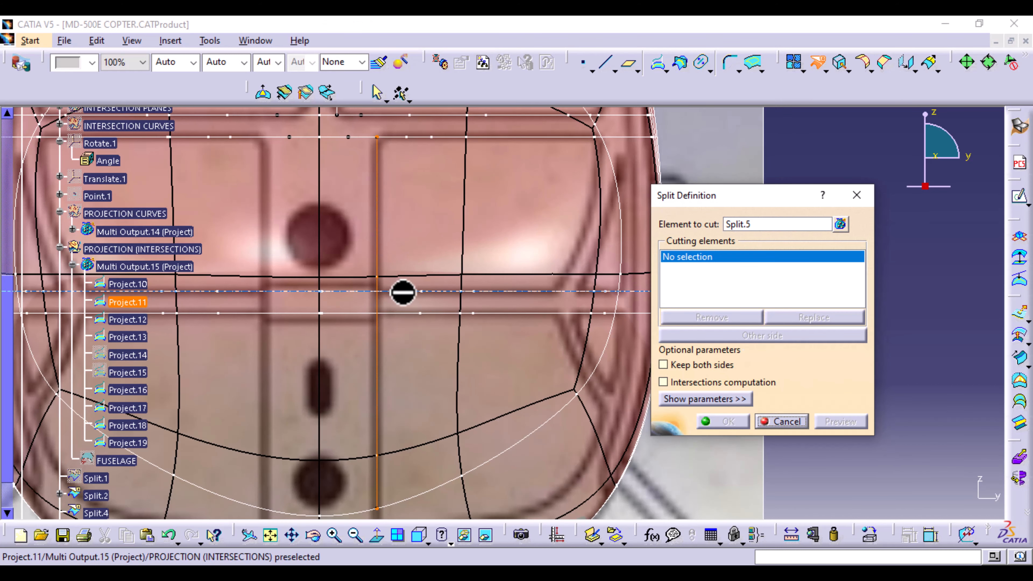
click(400, 291)
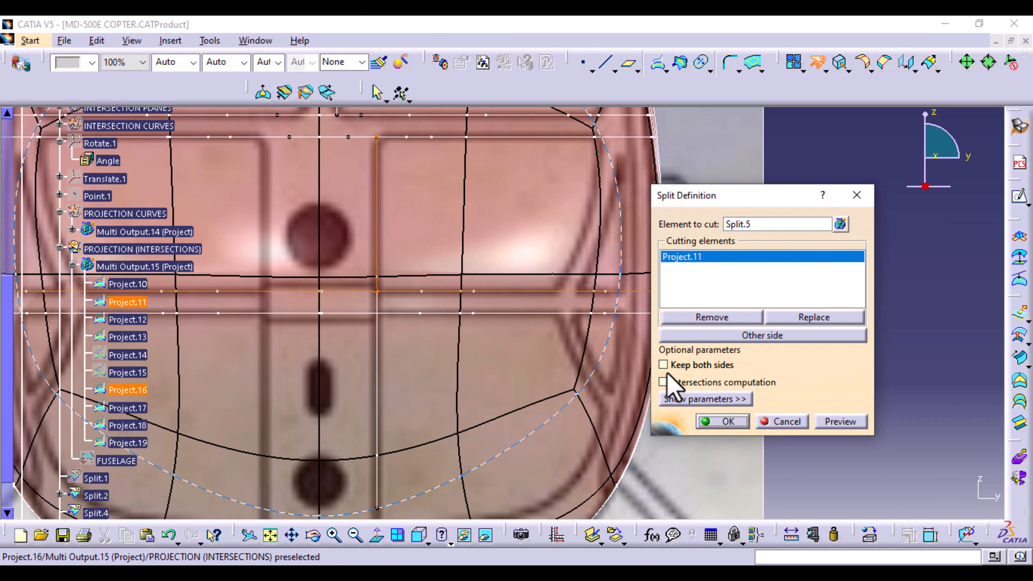
click(663, 365)
click(731, 423)
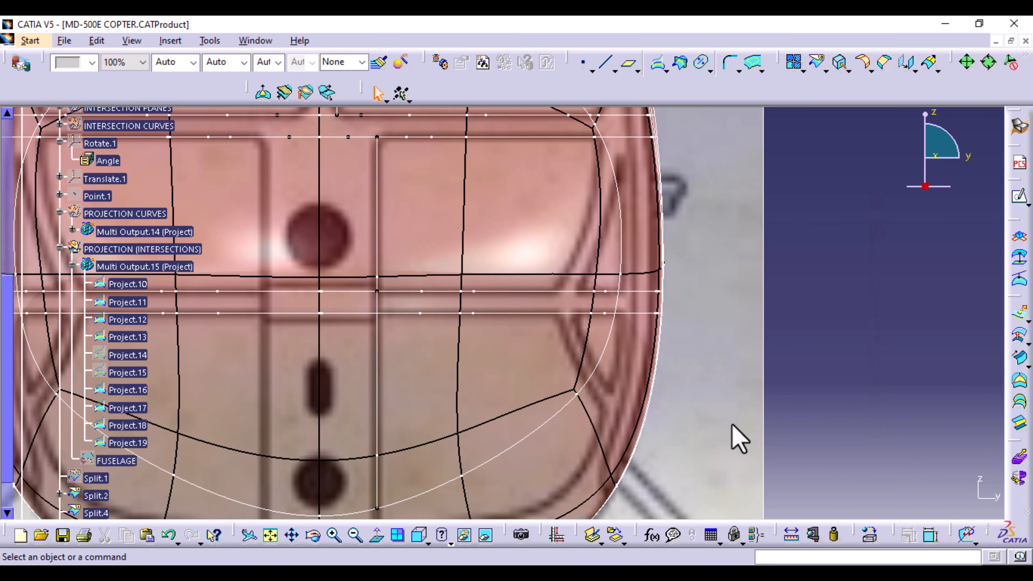
- Split the lower vertical curve Split.7 with Project.10 as the cutting element, keeping the portion below it
click(816, 63)
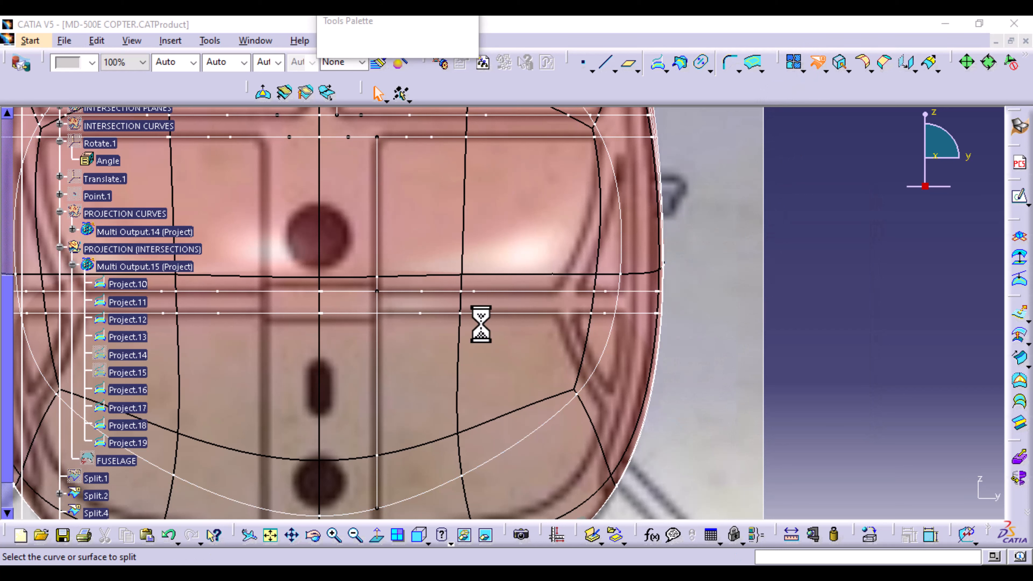
click(379, 401)
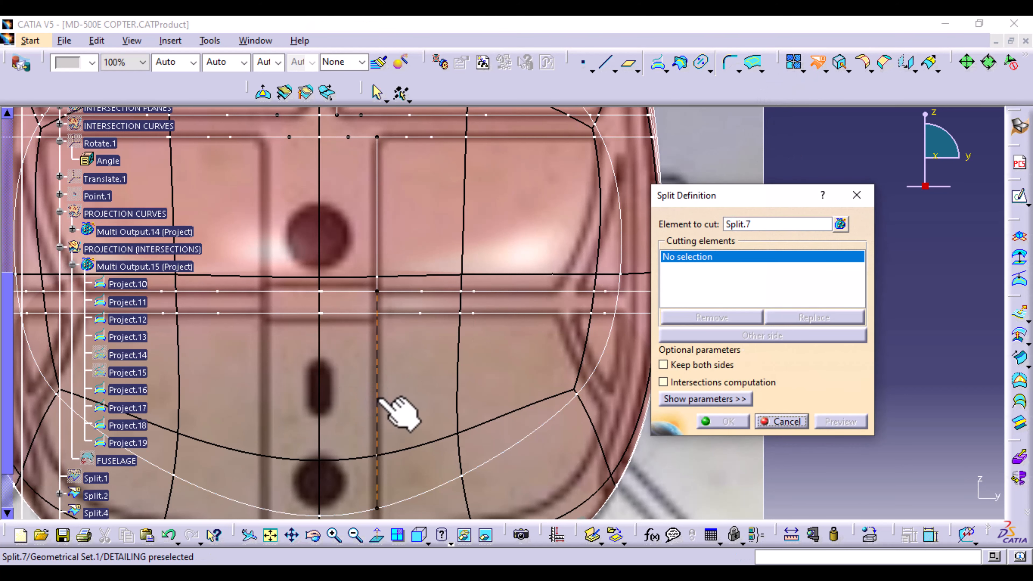
click(404, 313)
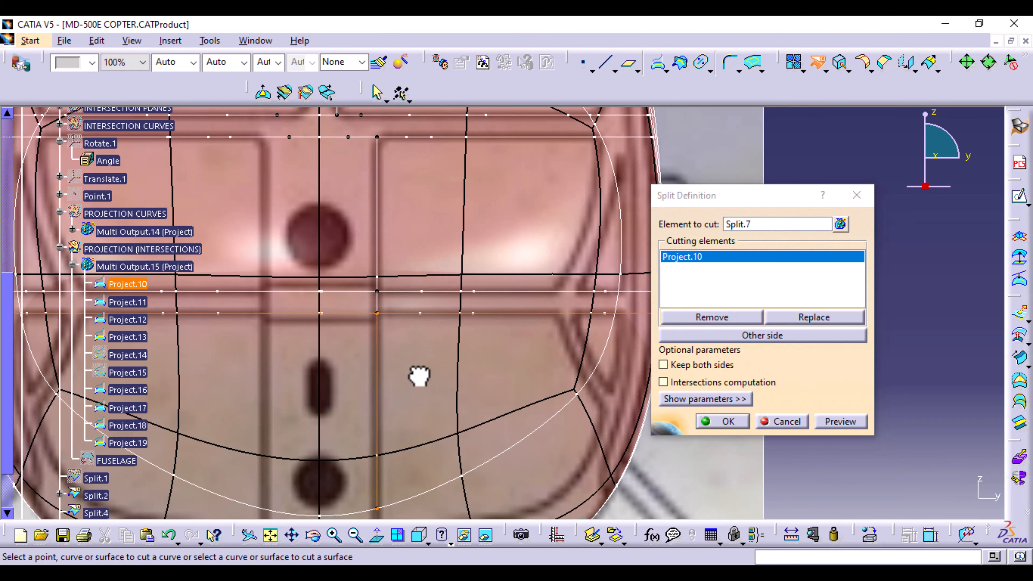
middle_drag(417, 376, 417, 322)
click(726, 422)
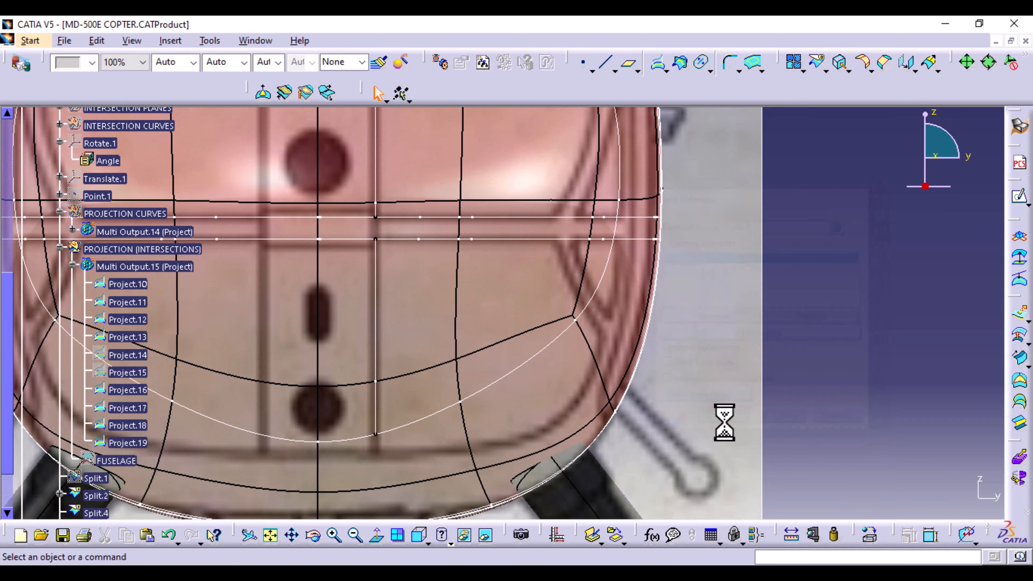
- Examine the trimmed vertical curves against the front blueprint, and check the fuselage nose from an angled view
middle_drag(515, 365, 499, 331)
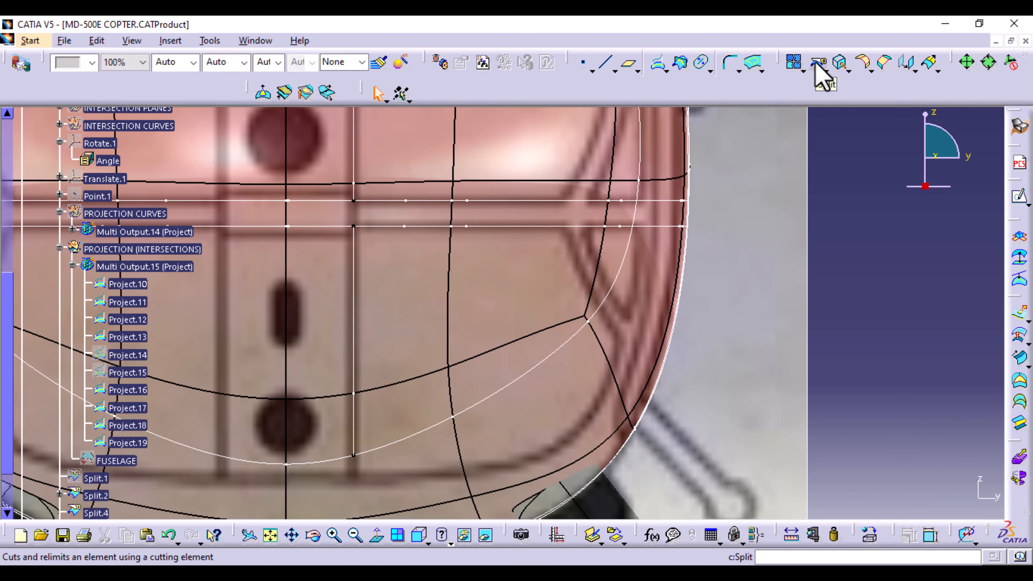
middle_drag(555, 270, 437, 360)
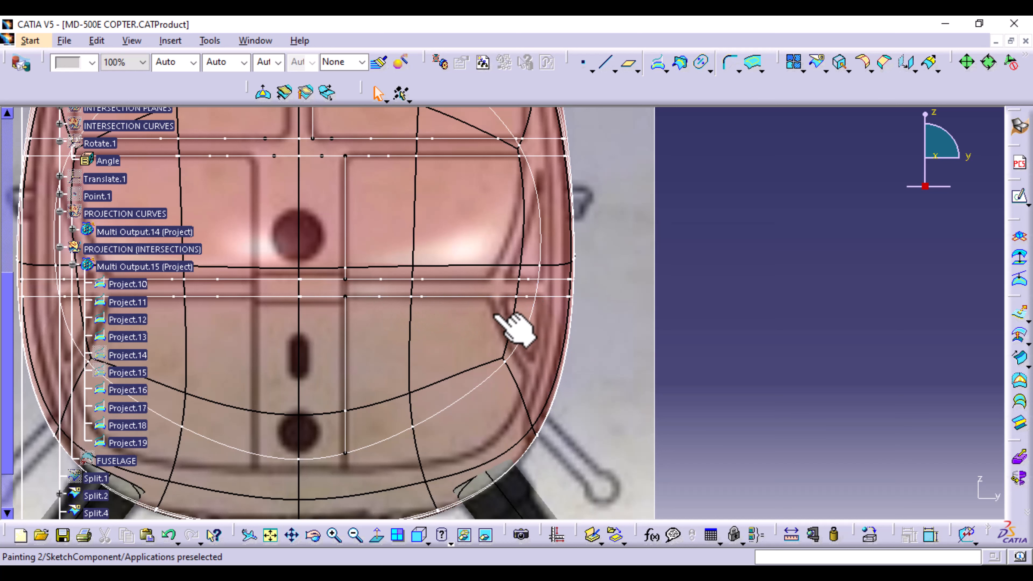
middle_drag(492, 297, 481, 389)
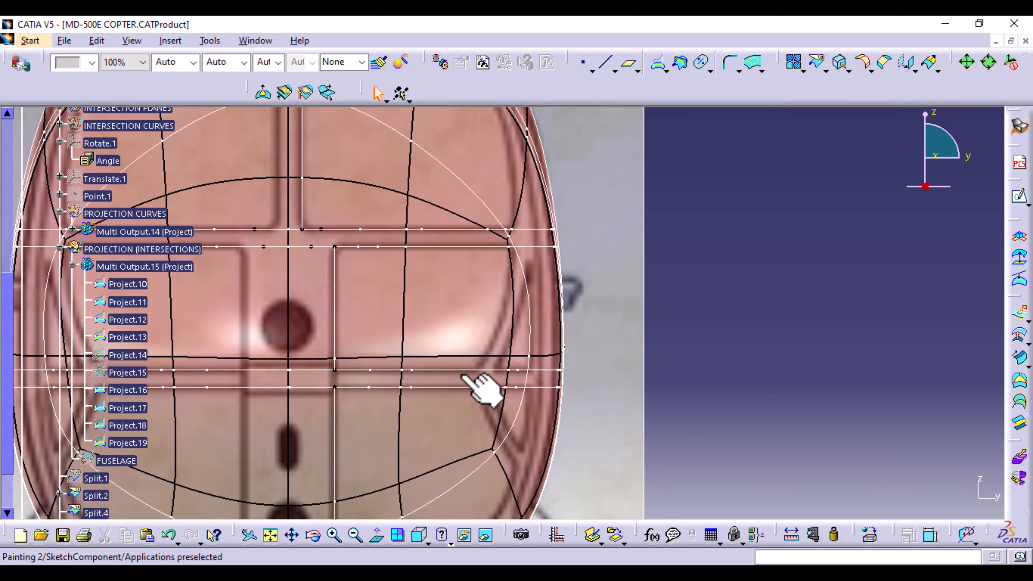
middle_drag(421, 295, 465, 365)
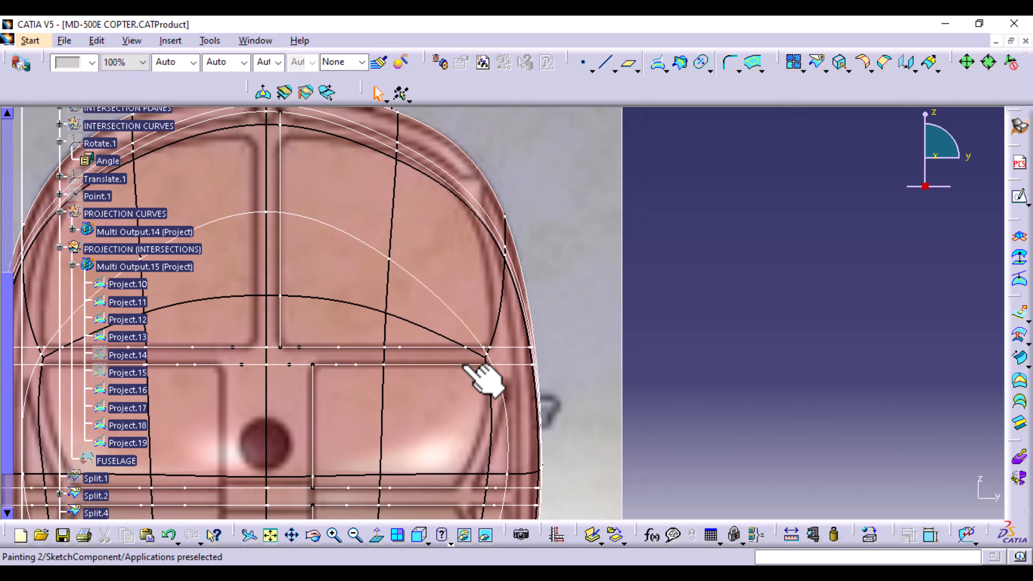
middle_drag(383, 348, 510, 368)
middle_drag(633, 362, 418, 373)
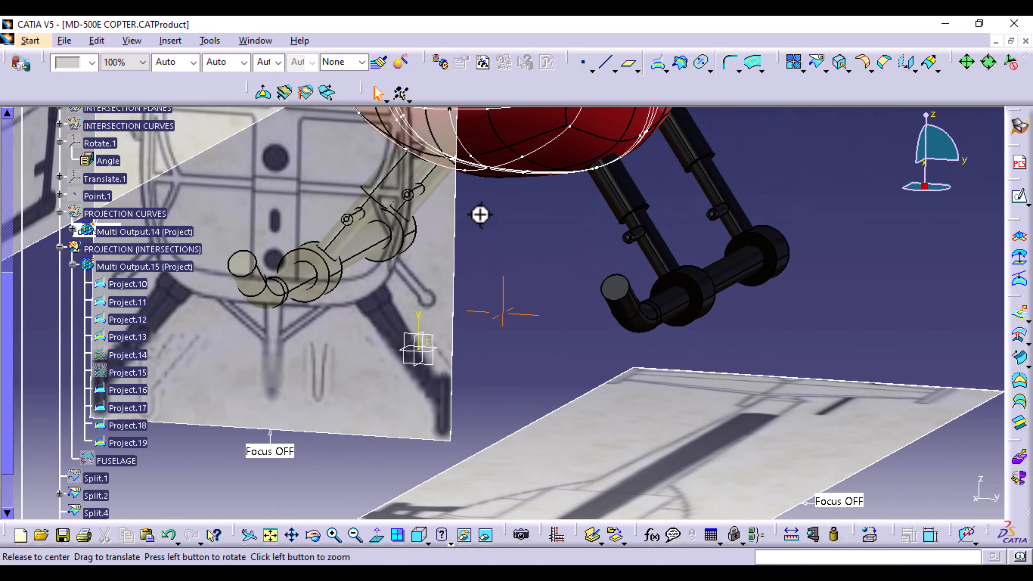
middle_drag(479, 214, 320, 561)
middle_drag(399, 383, 376, 456)
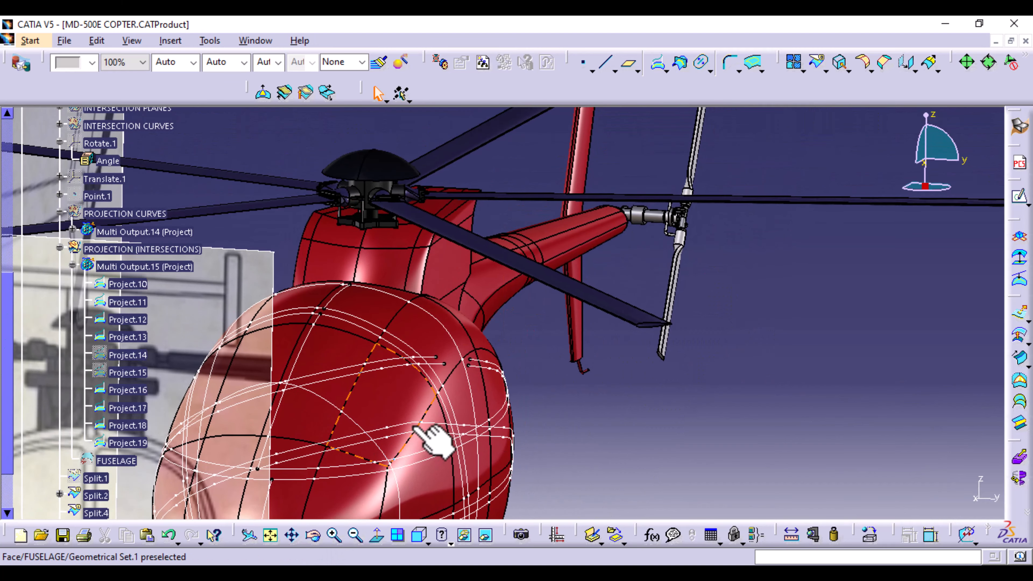
middle_drag(431, 438, 526, 279)
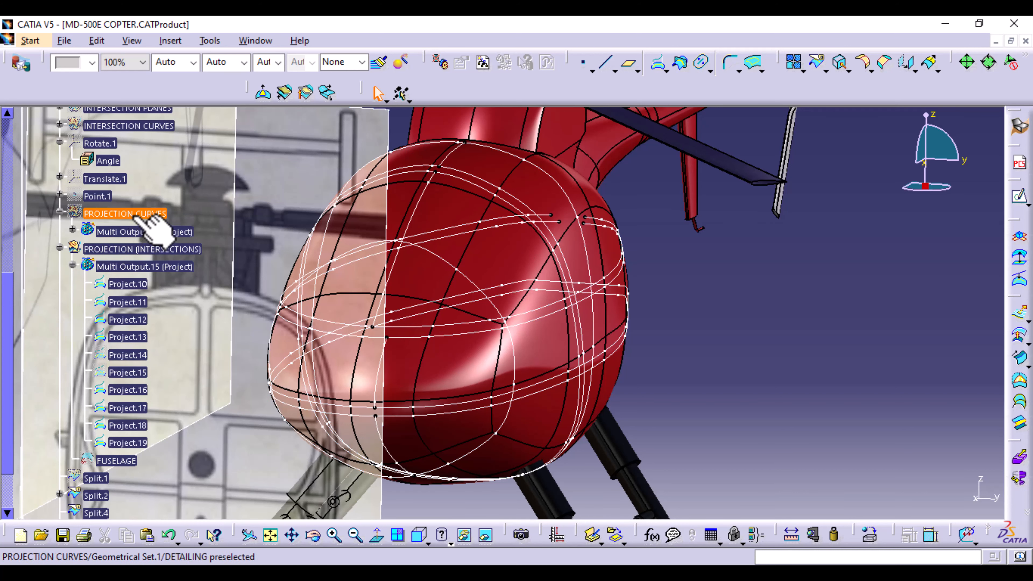
- Show the PROJECTION CURVES geometrical set on the fuselage
right_click(165, 212)
click(195, 264)
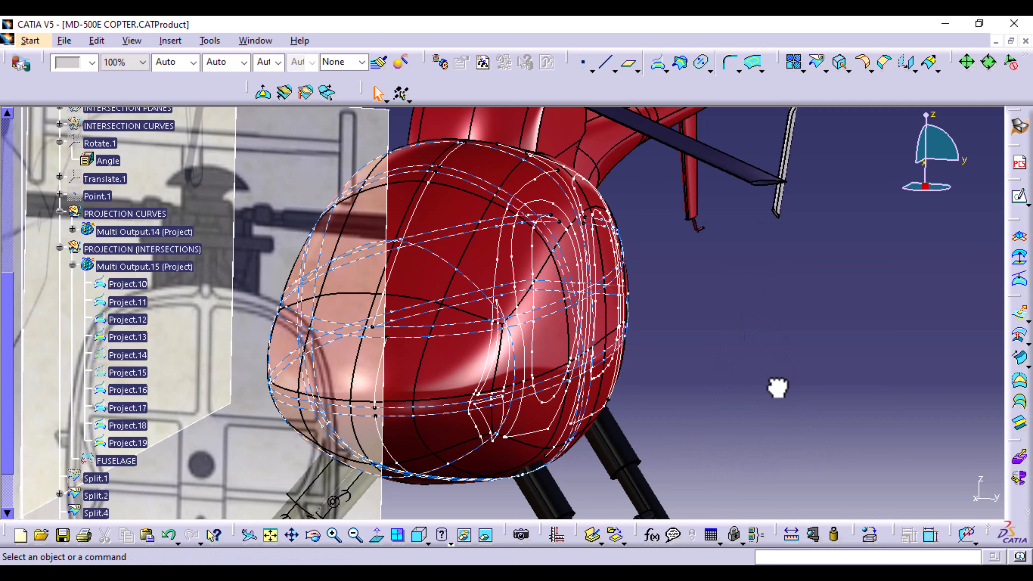
mouse_move(703, 310)
middle_down()
mouse_move(710, 421)
mouse_move(657, 293)
mouse_move(671, 355)
mouse_move(778, 391)
middle_up()
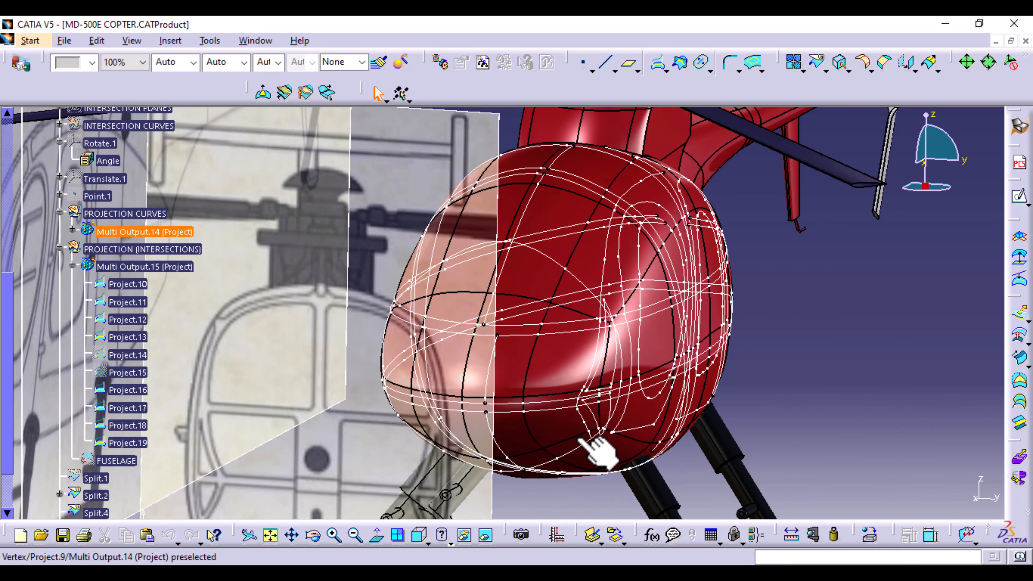
- Set up a split of the Project.16 curve with the lower vertical curve Split.8 as the first cutting element
click(549, 471)
middle_drag(543, 463, 538, 331)
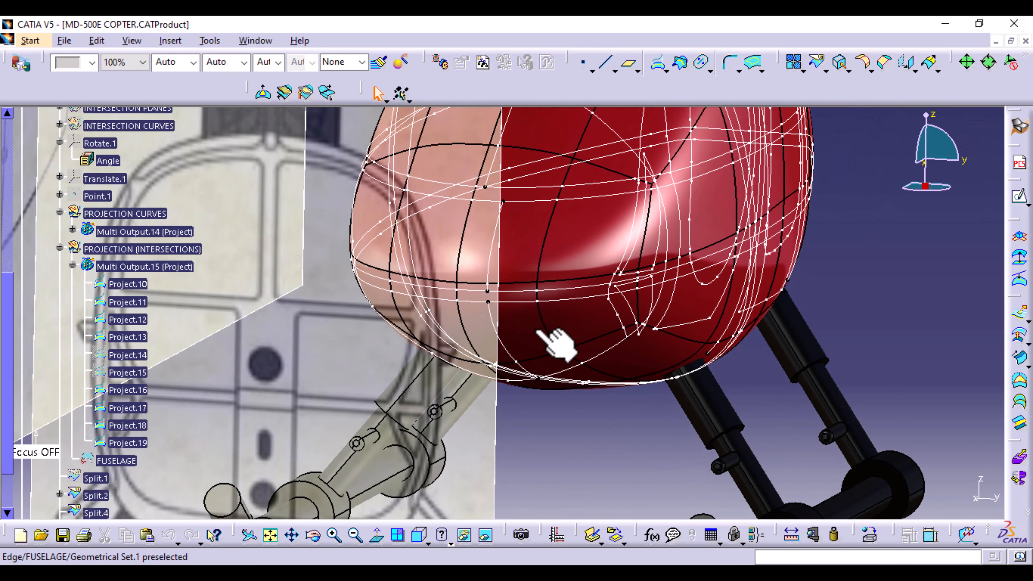
middle_drag(524, 401, 526, 393)
middle_drag(538, 452, 564, 138)
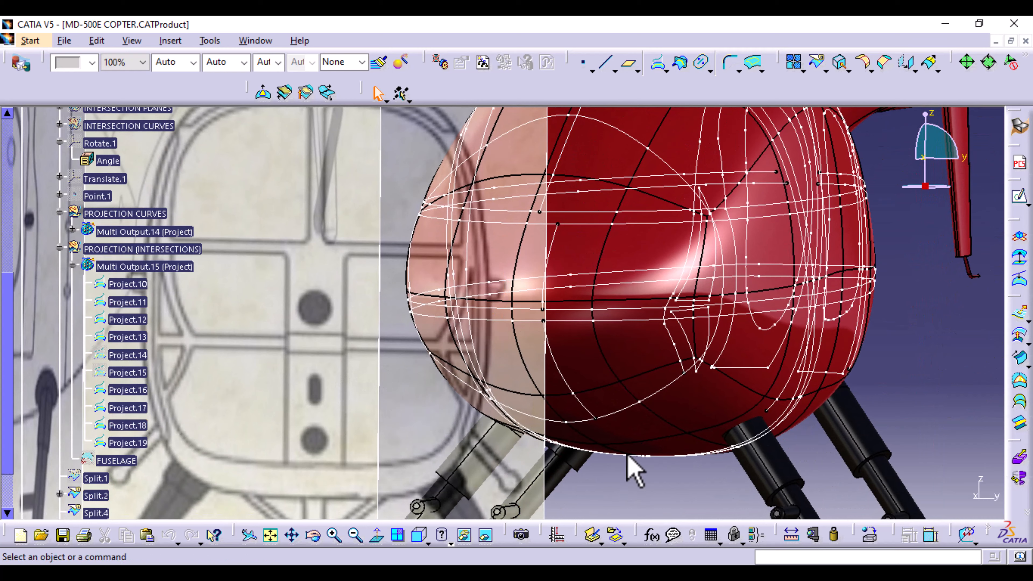
middle_drag(652, 421, 659, 423)
middle_drag(417, 399, 555, 487)
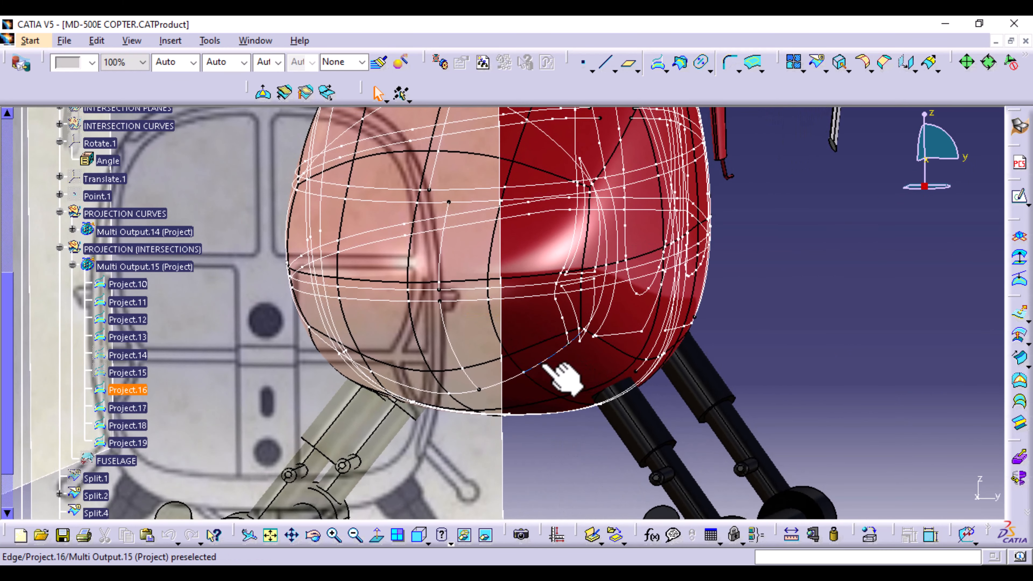
click(127, 389)
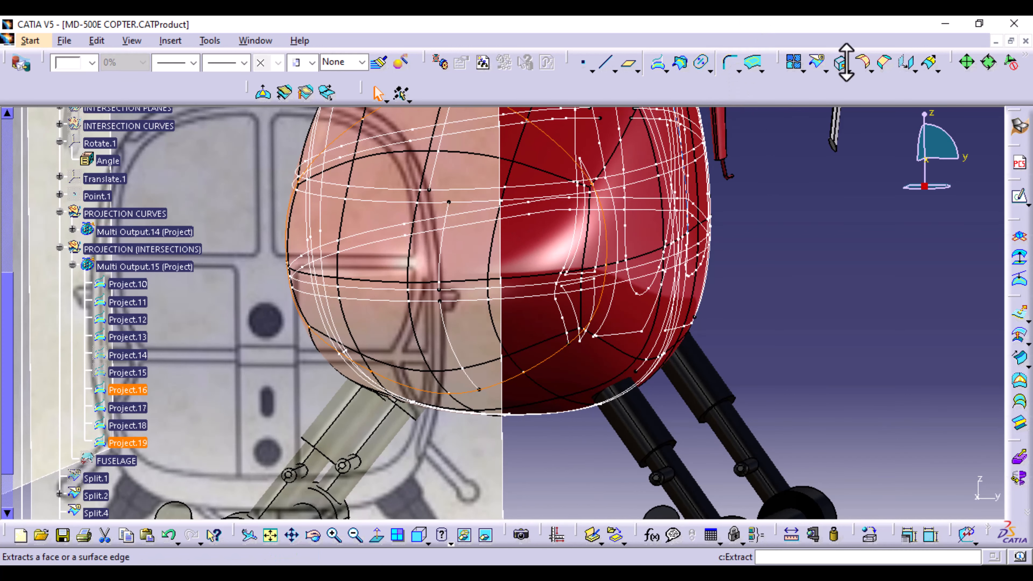
click(817, 65)
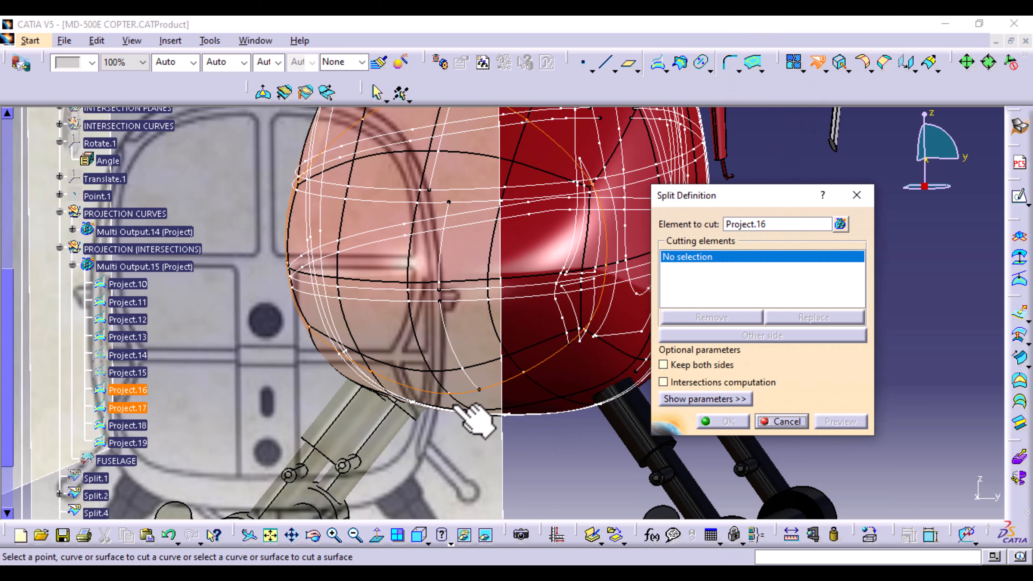
click(454, 353)
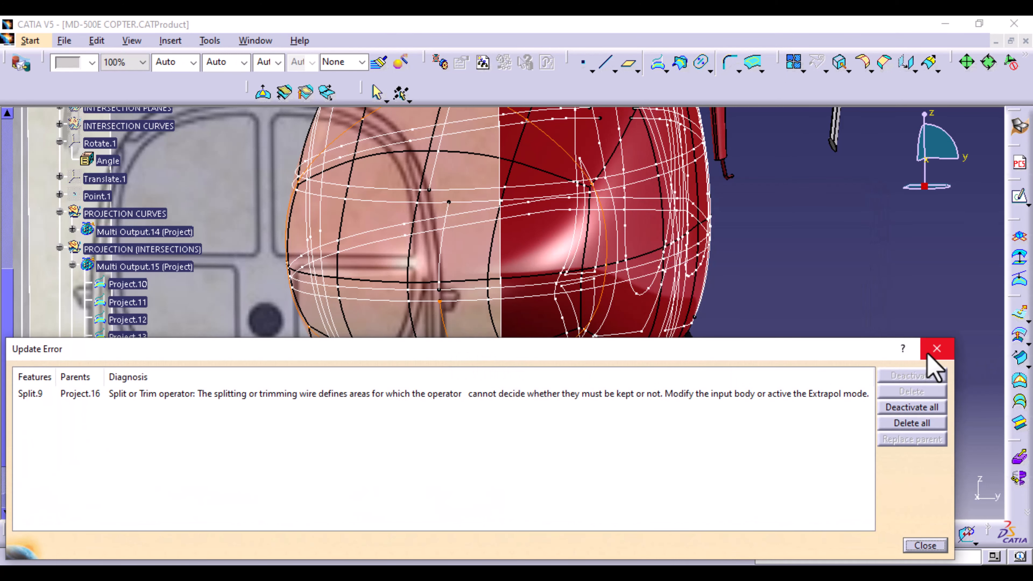
click(928, 354)
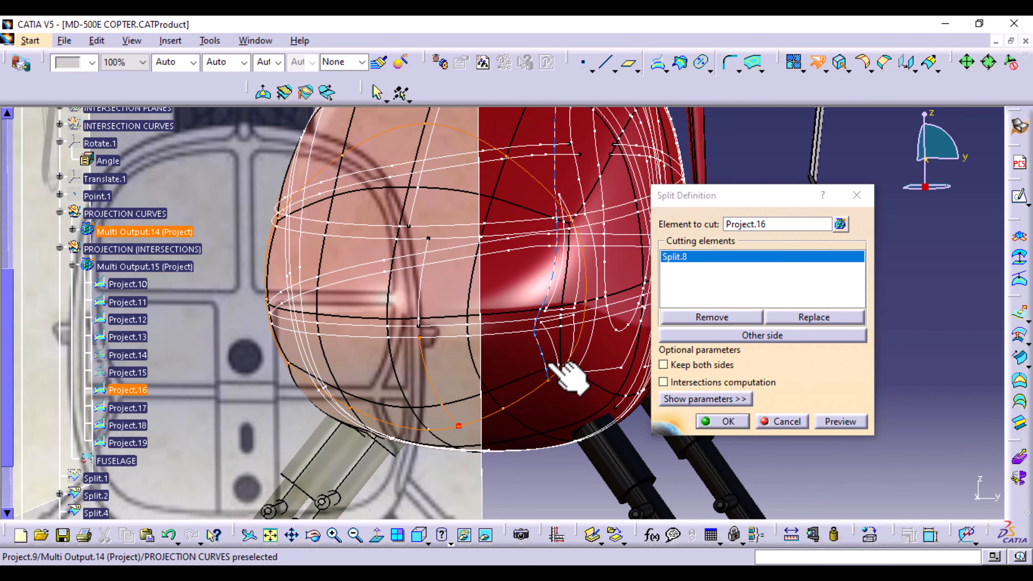
- Add Project.9 as a second cutting element for Project.16 and switch the kept side to compare the resulting segments
click(549, 360)
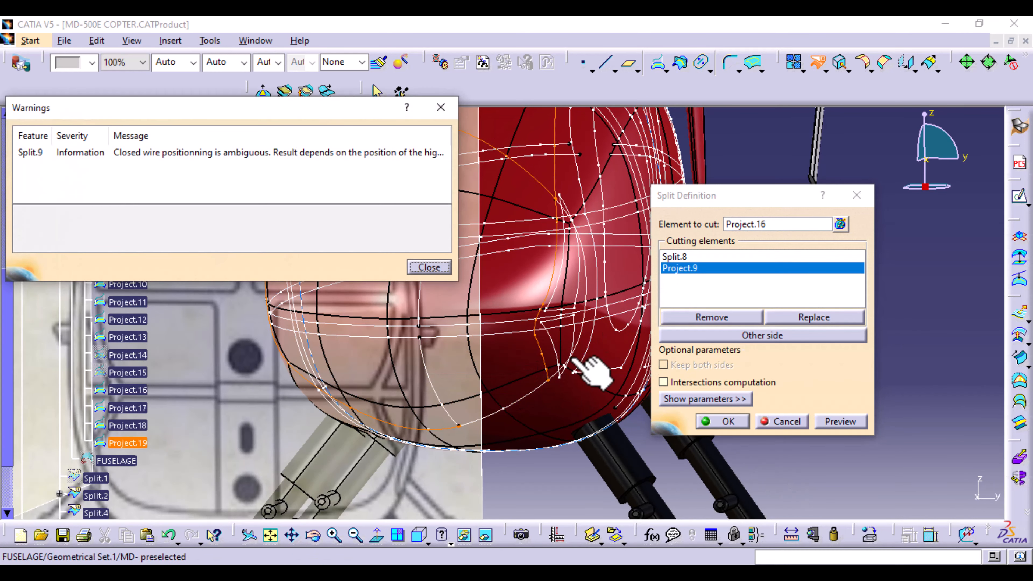
click(428, 268)
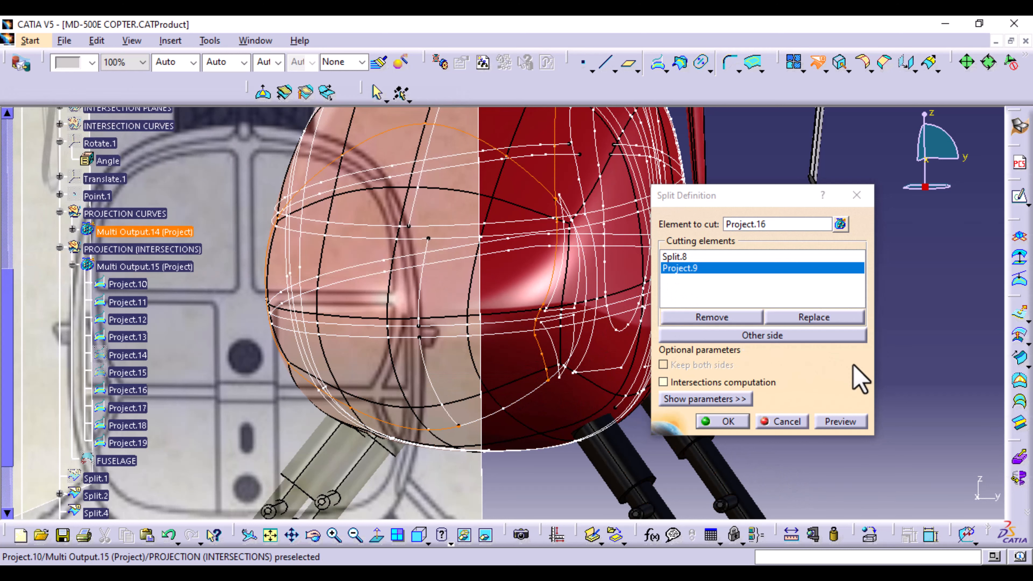
click(800, 331)
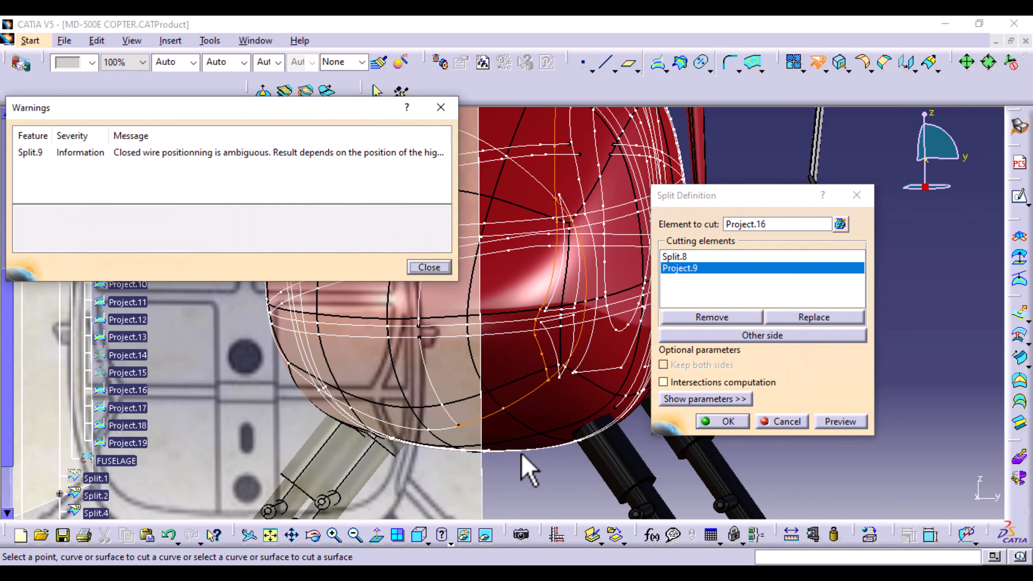
middle_drag(535, 431, 553, 268)
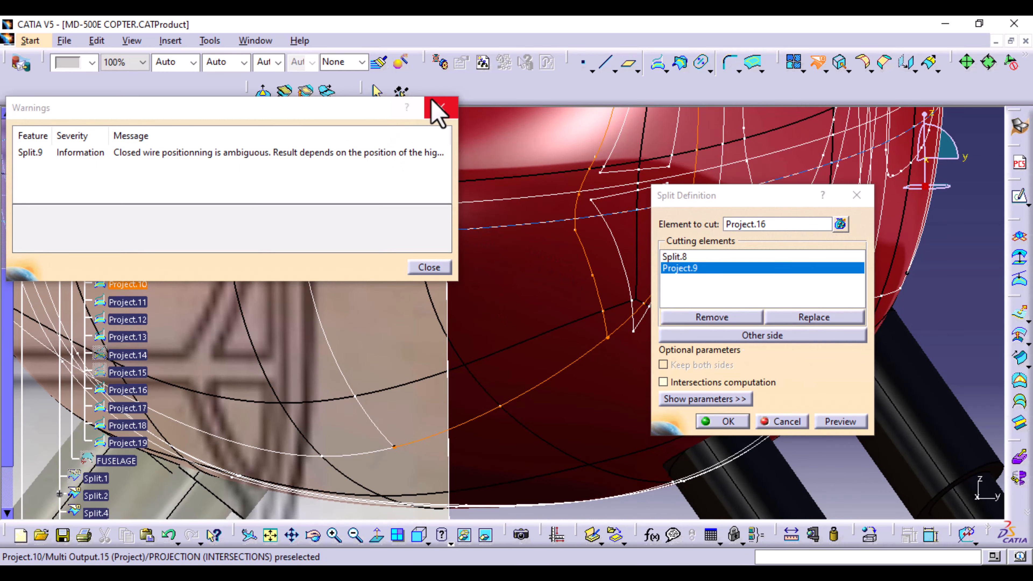
click(439, 108)
middle_drag(605, 378, 569, 382)
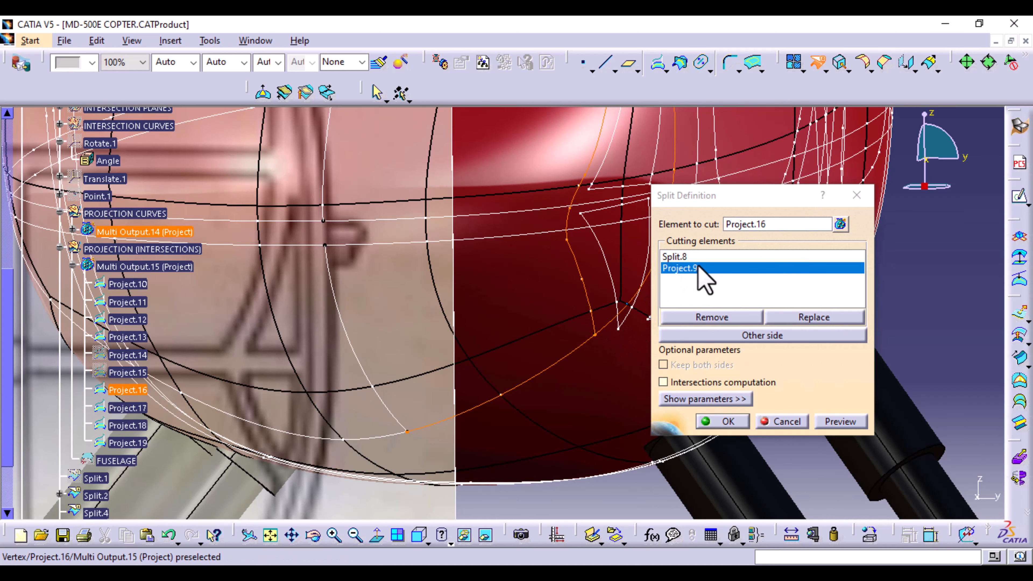
click(854, 423)
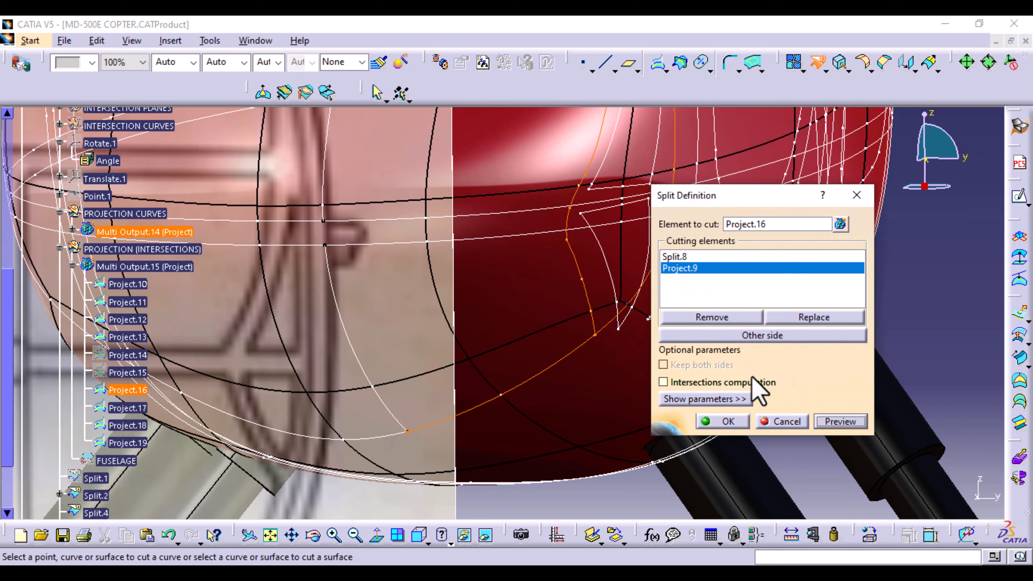
click(758, 336)
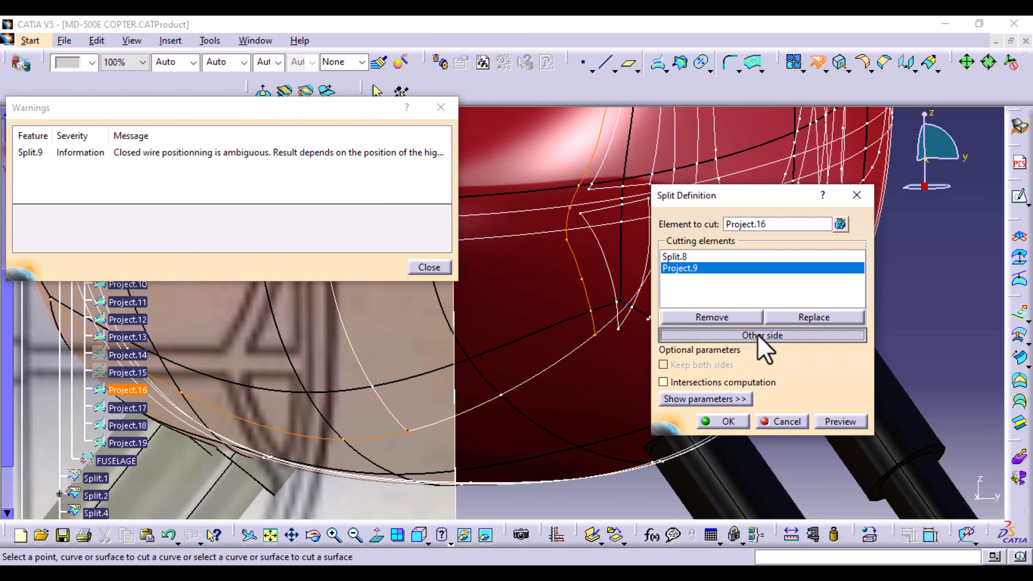
click(440, 107)
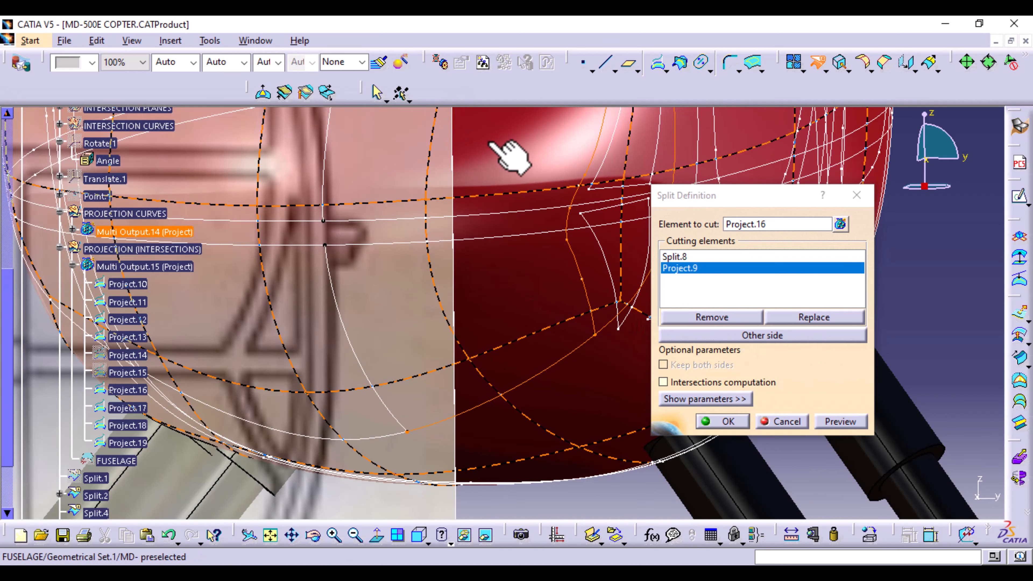
- Replace the Project.9 cutting element with its lower corner vertex and complete the split of Project.16
click(811, 318)
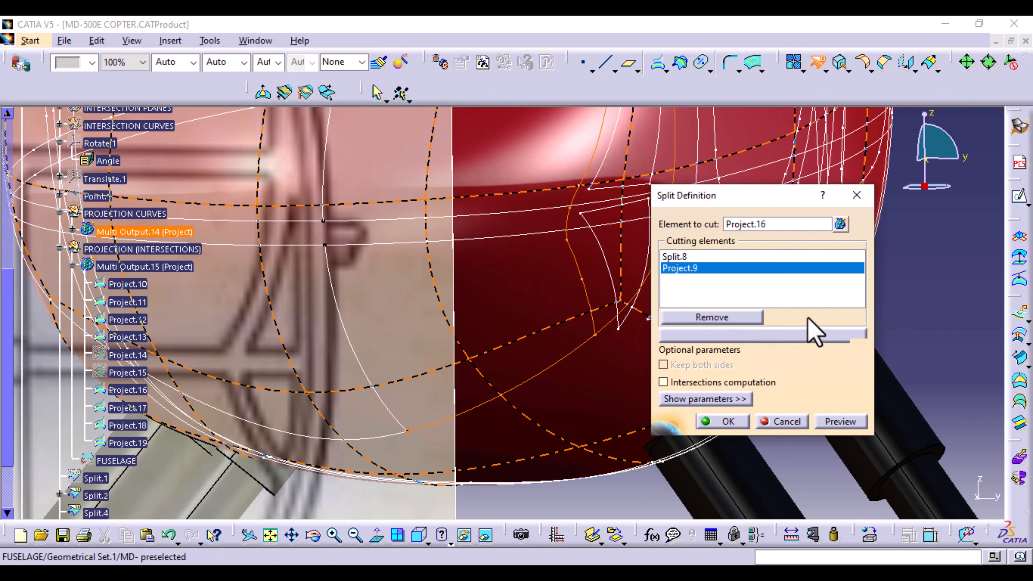
click(595, 334)
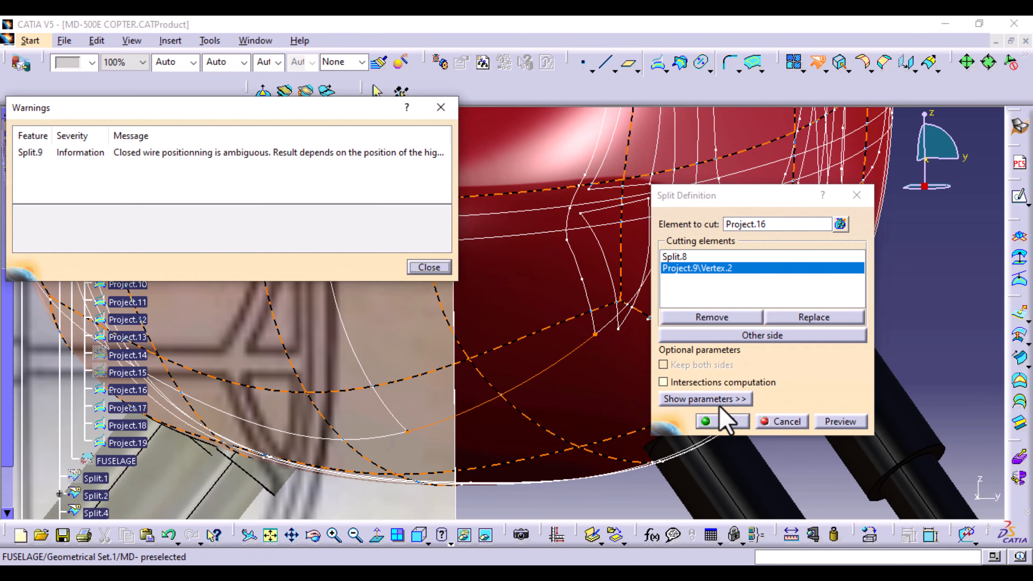
click(430, 268)
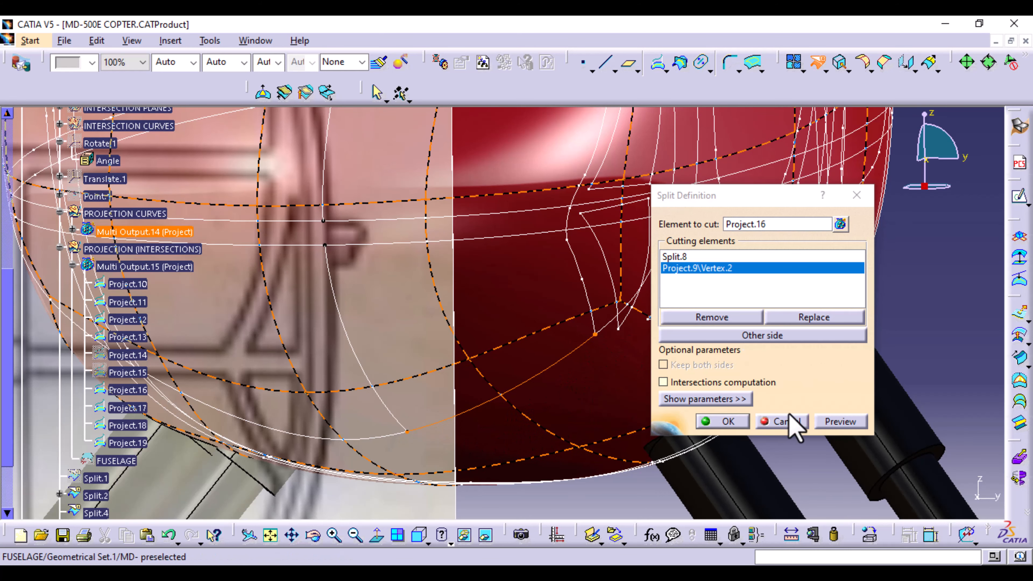
click(732, 422)
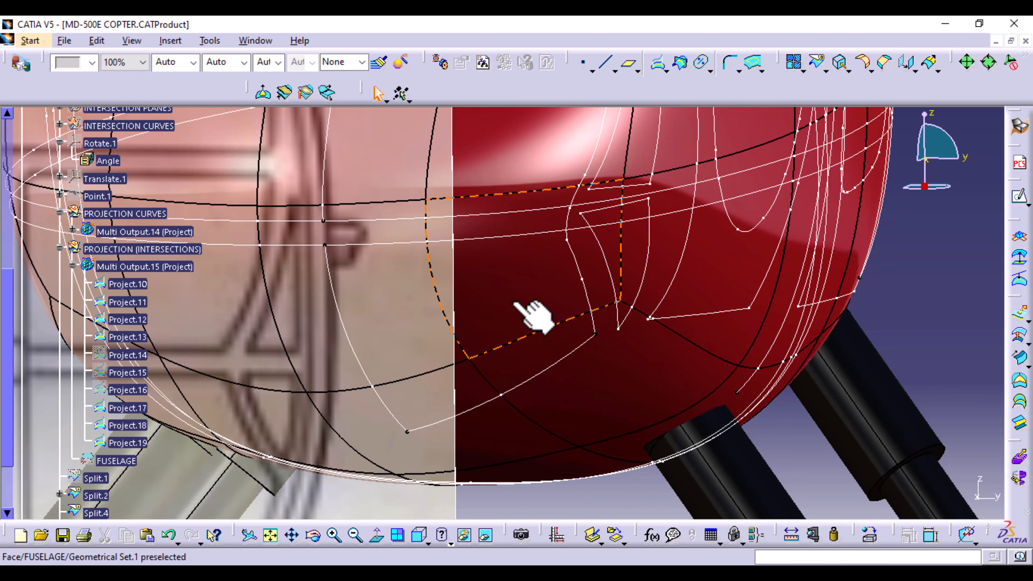
- Split the lower horizontal curve Project.10 using Split.8 and Project.9 as cutting elements, keeping the segment between them
middle_drag(516, 303, 477, 374)
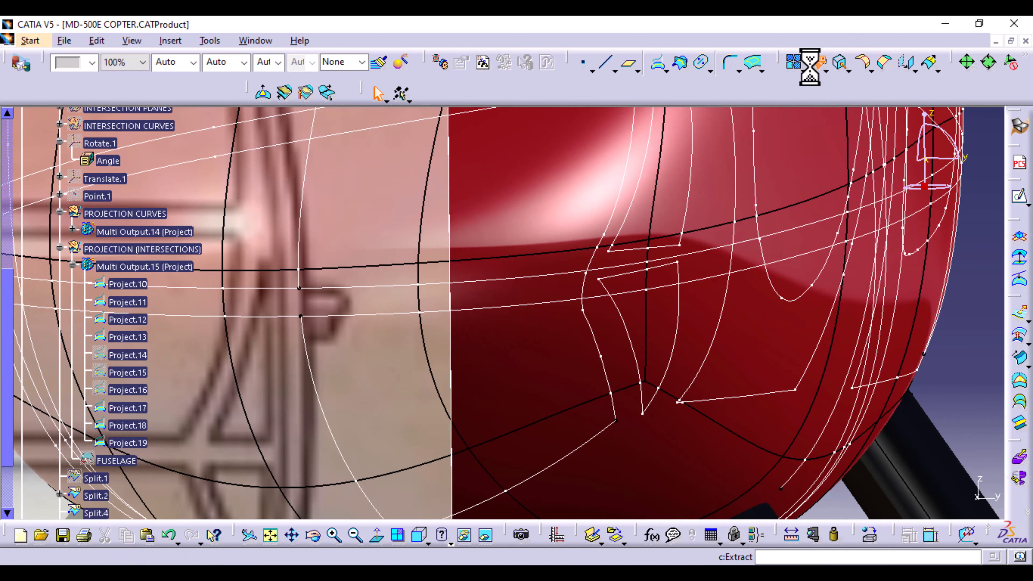
click(437, 311)
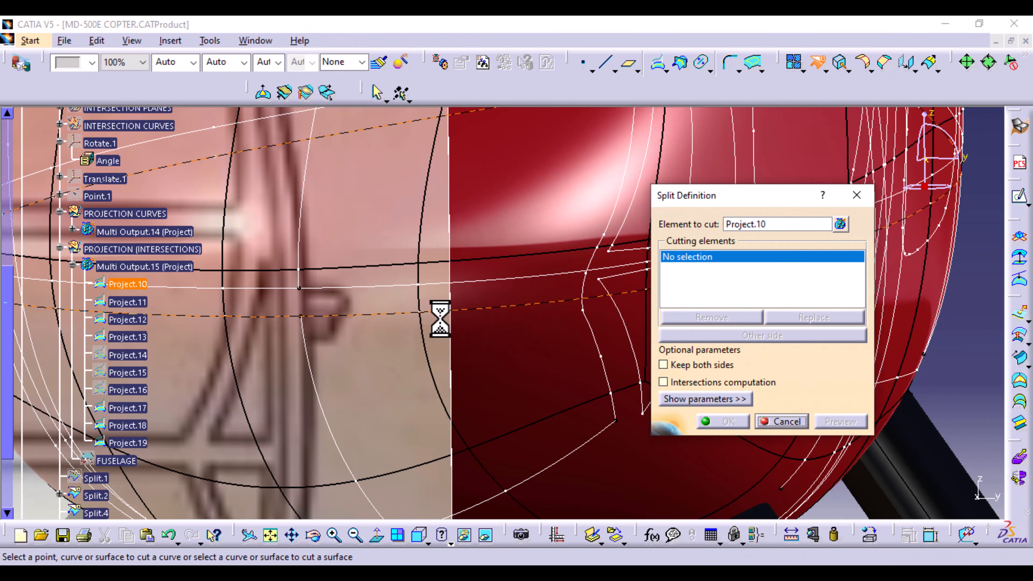
click(309, 353)
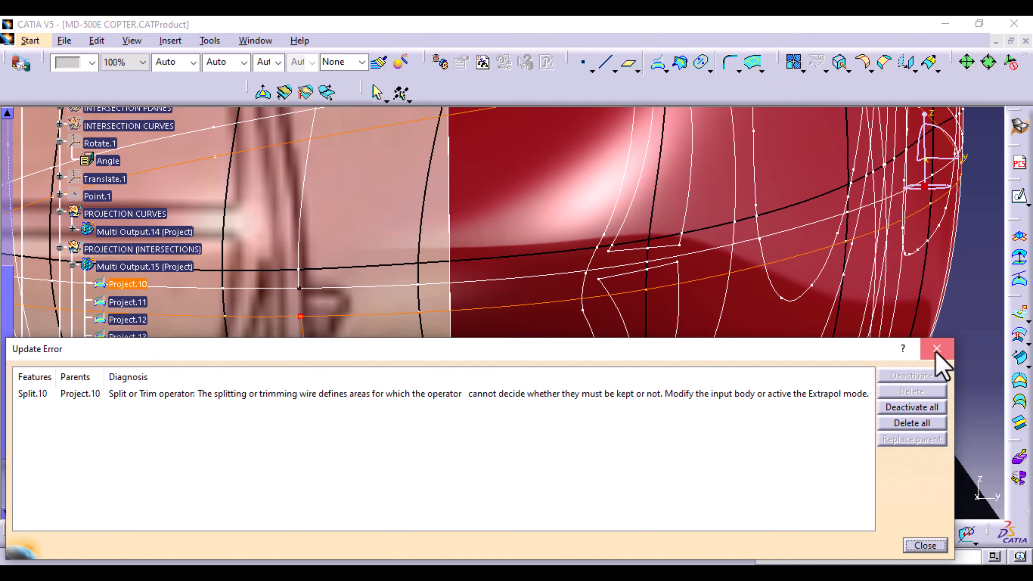
click(936, 350)
click(588, 320)
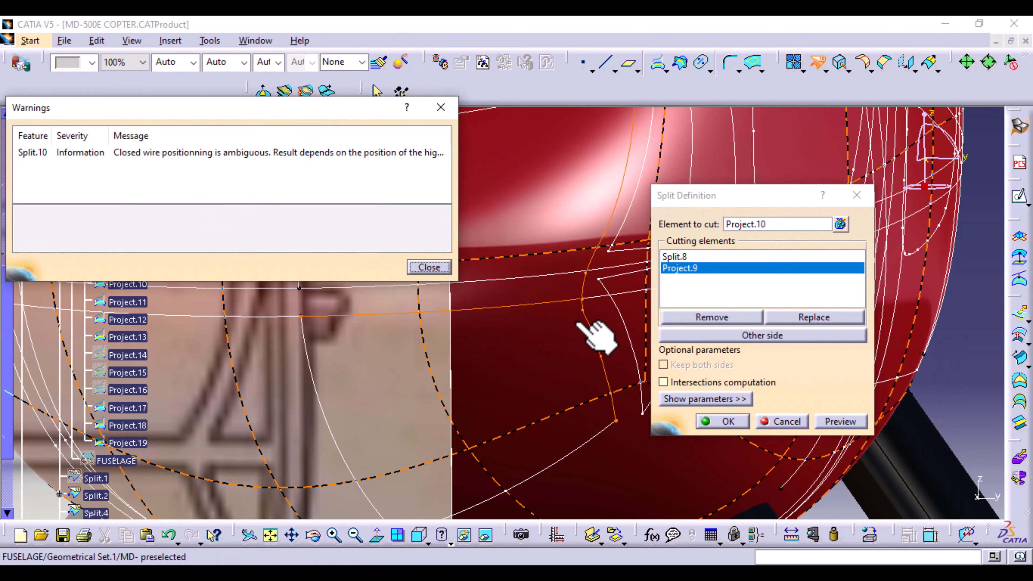
click(431, 267)
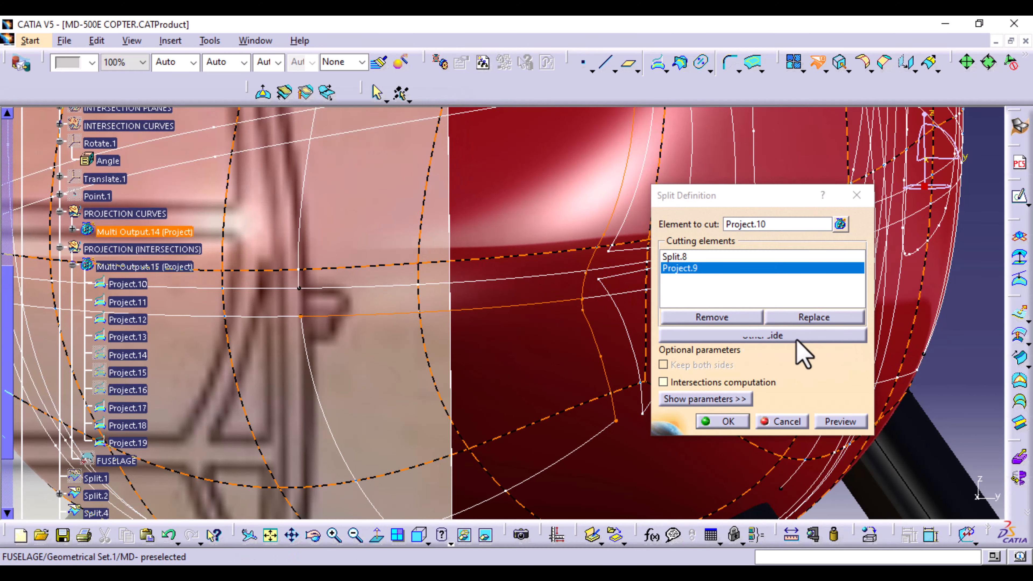
mouse_move(462, 191)
middle_down()
mouse_move(461, 265)
mouse_move(463, 187)
middle_up()
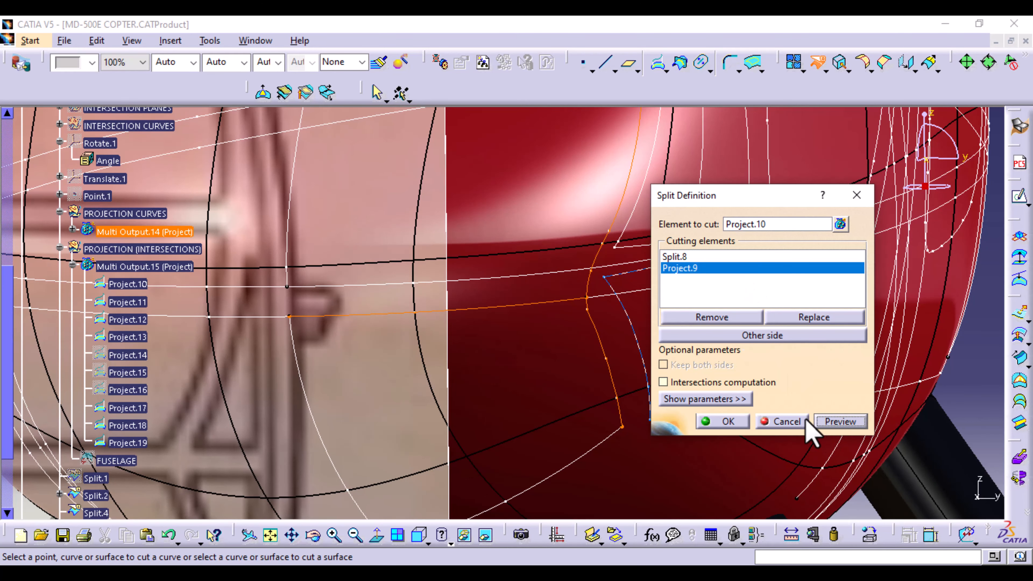
click(728, 421)
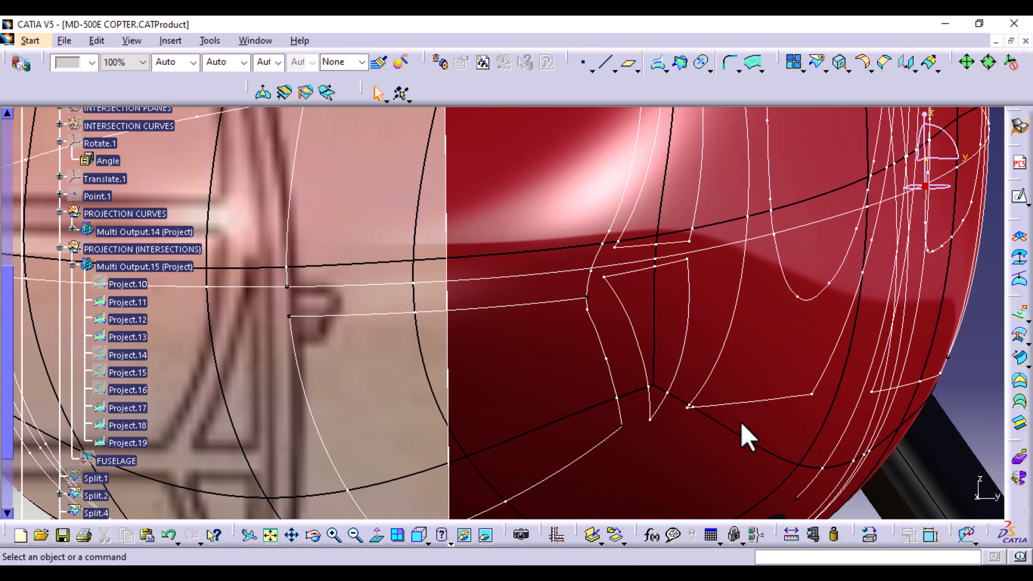
- Split Project.11, the horizontal curve just above the trimmed Project.10 segment, using Split.6 and Project.9 as cutting elements
middle_drag(546, 362, 512, 484)
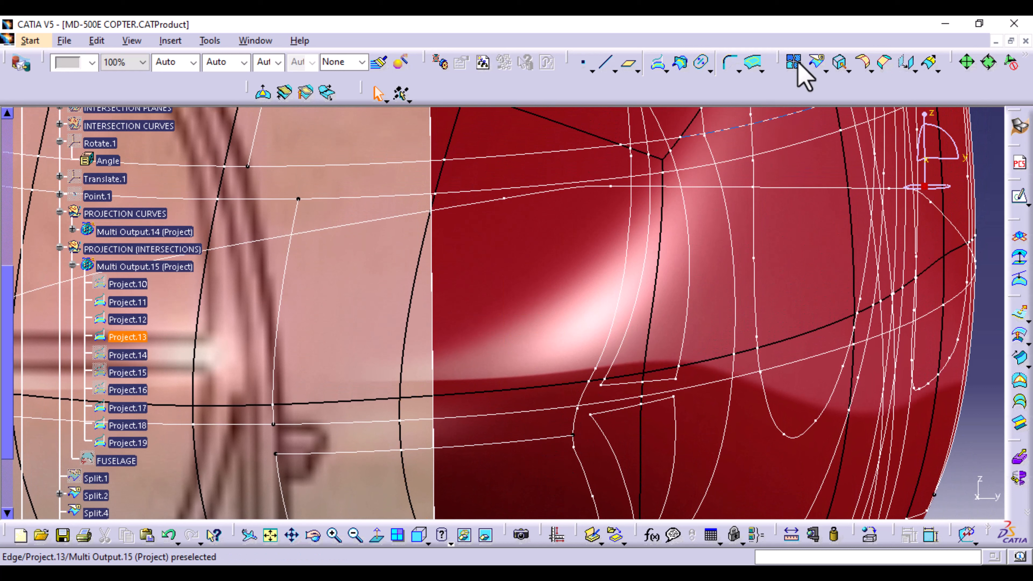
click(816, 65)
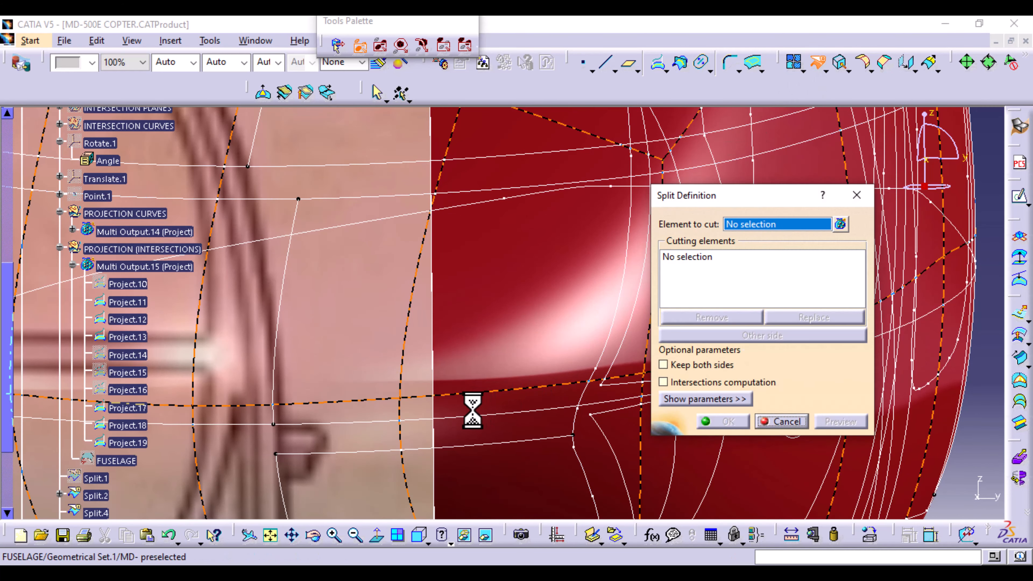
click(458, 416)
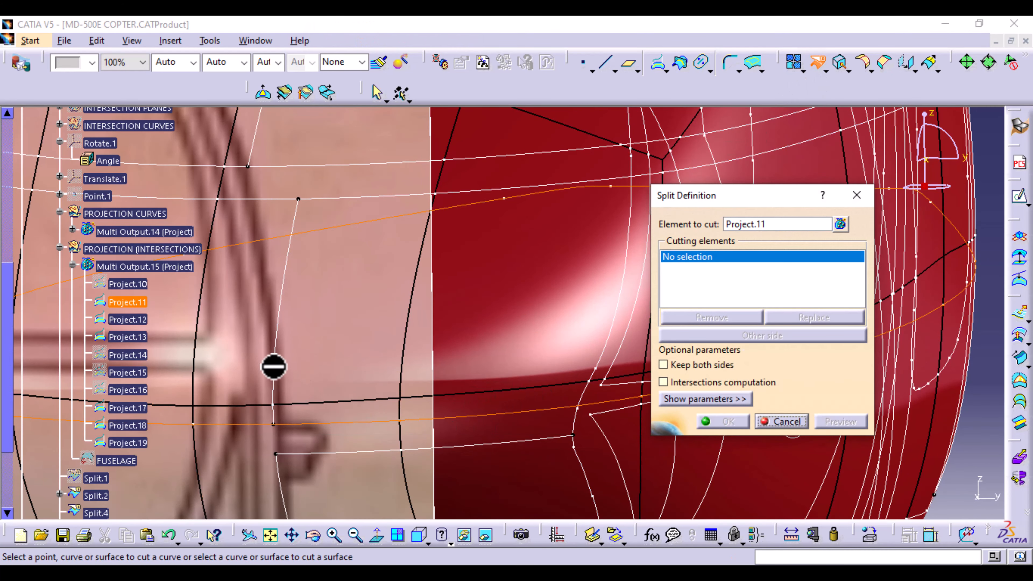
click(273, 368)
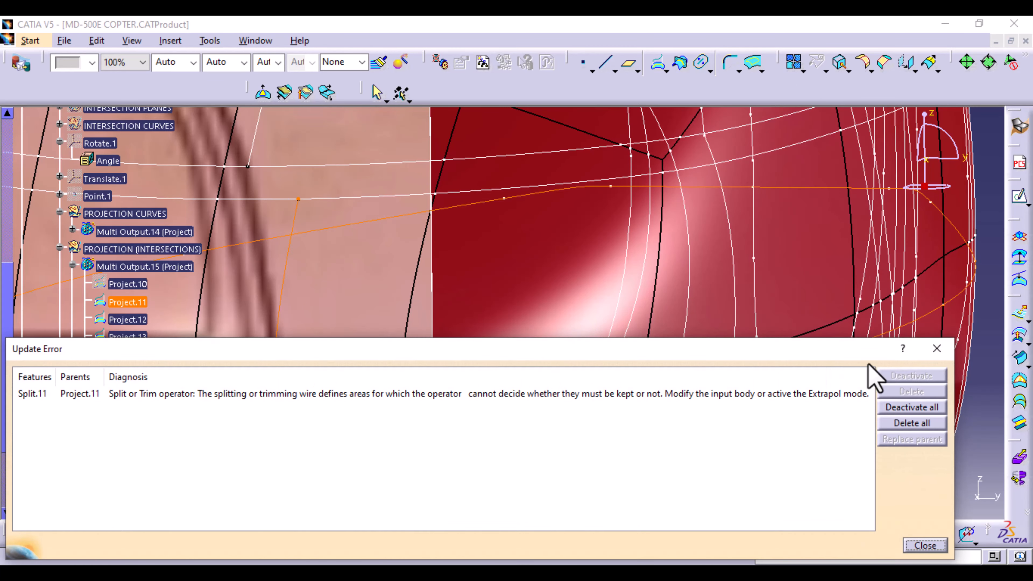
click(937, 349)
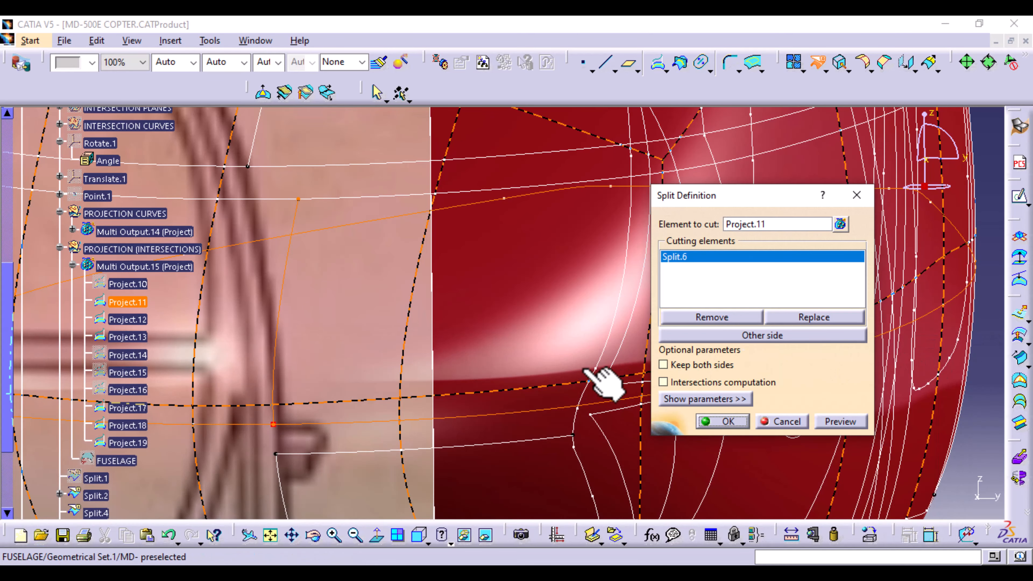
click(603, 350)
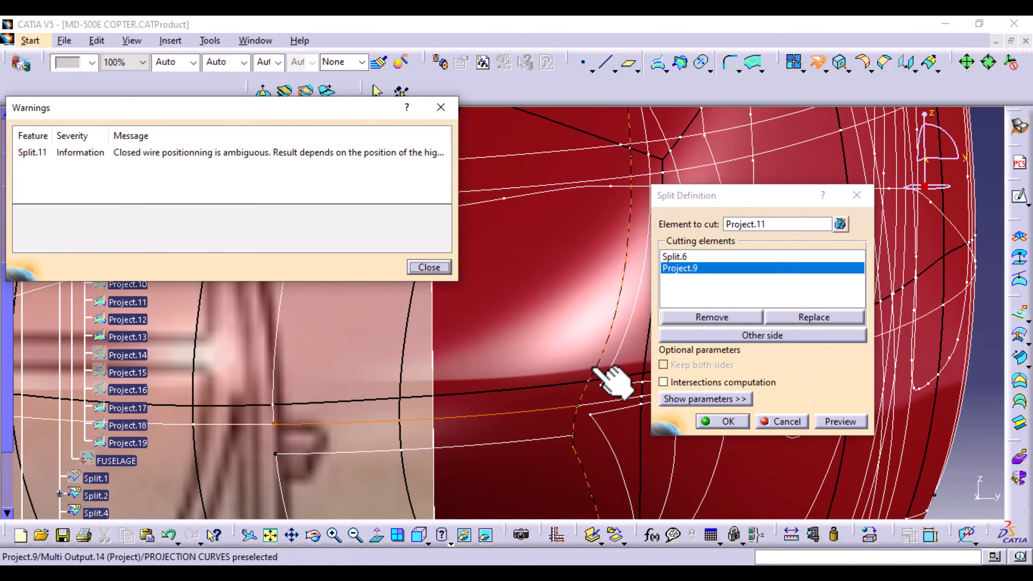
click(722, 421)
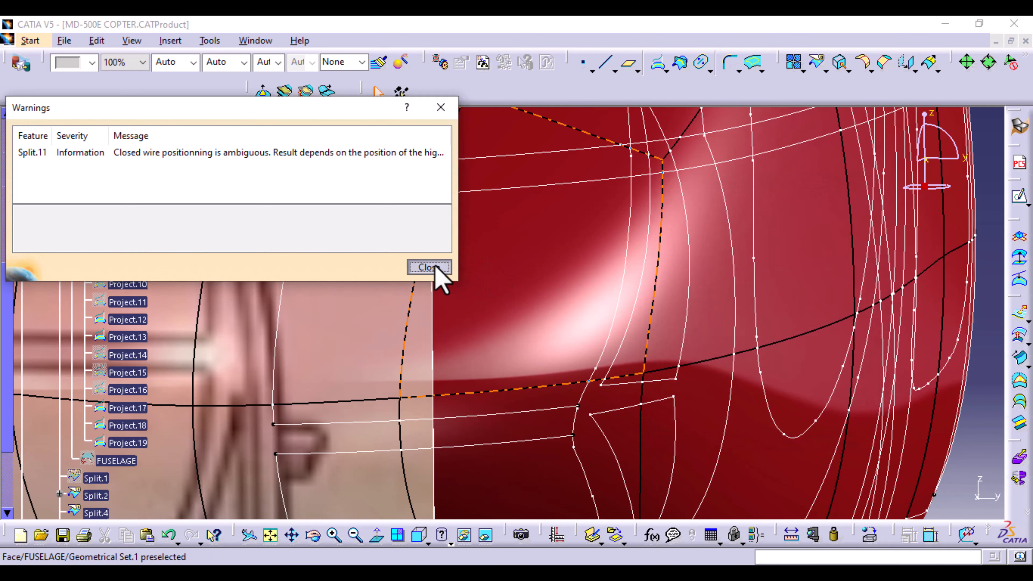
click(429, 267)
- Split the Project.12 curve at the upper end of Split.6, using Split.6 and Project.9 as cutting elements
middle_drag(532, 244, 528, 366)
click(817, 62)
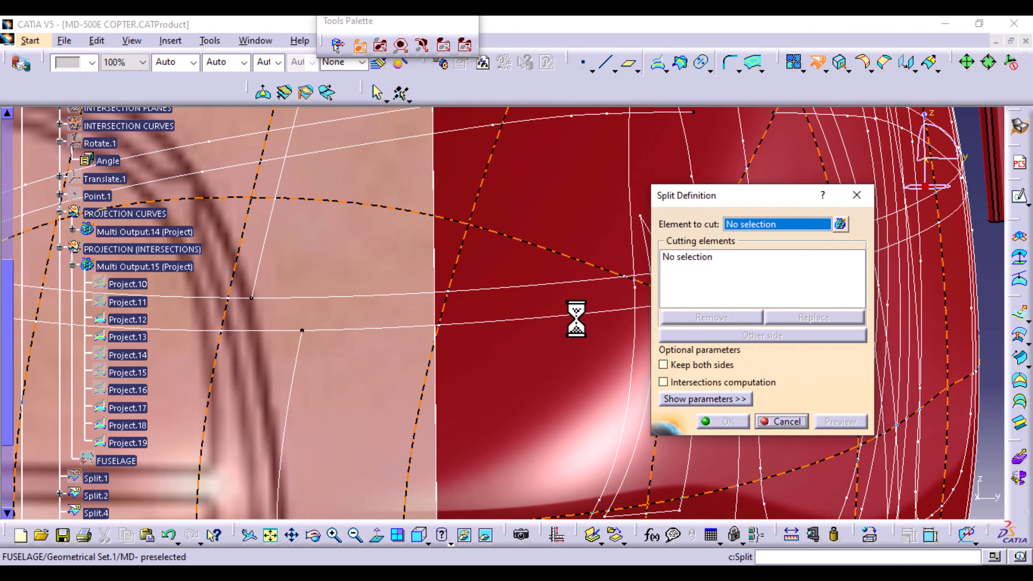
click(562, 322)
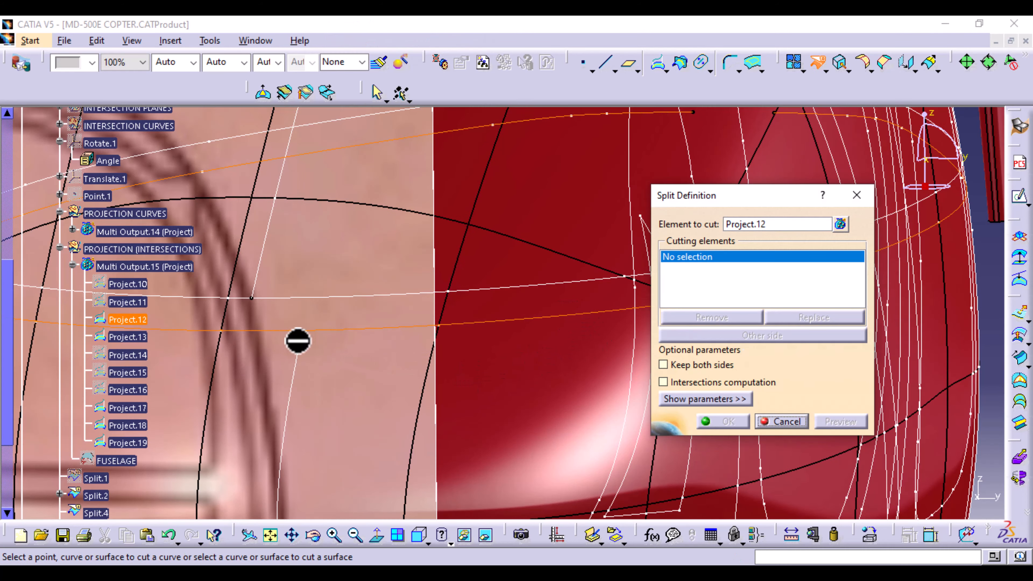
click(302, 338)
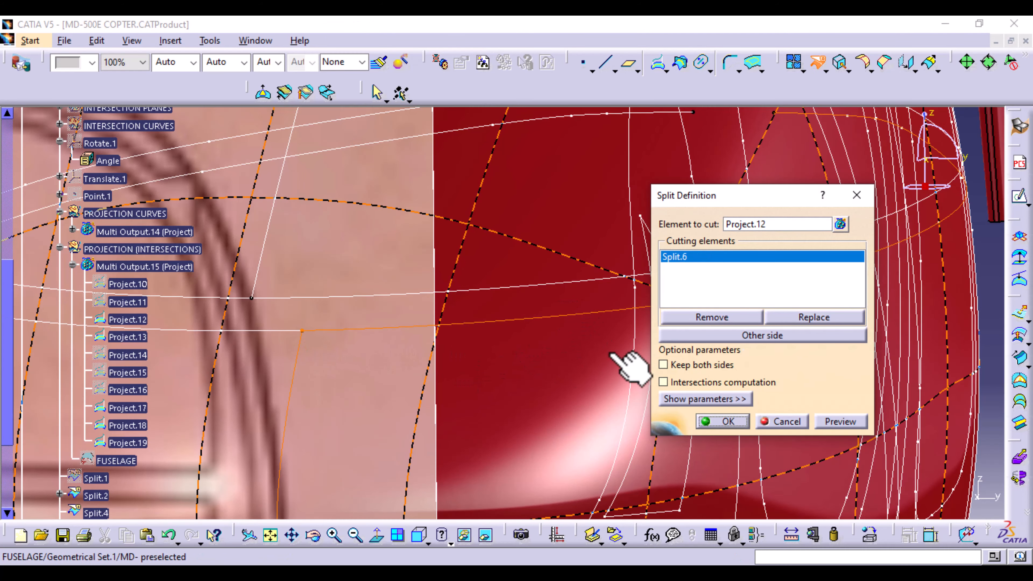
click(630, 323)
click(725, 421)
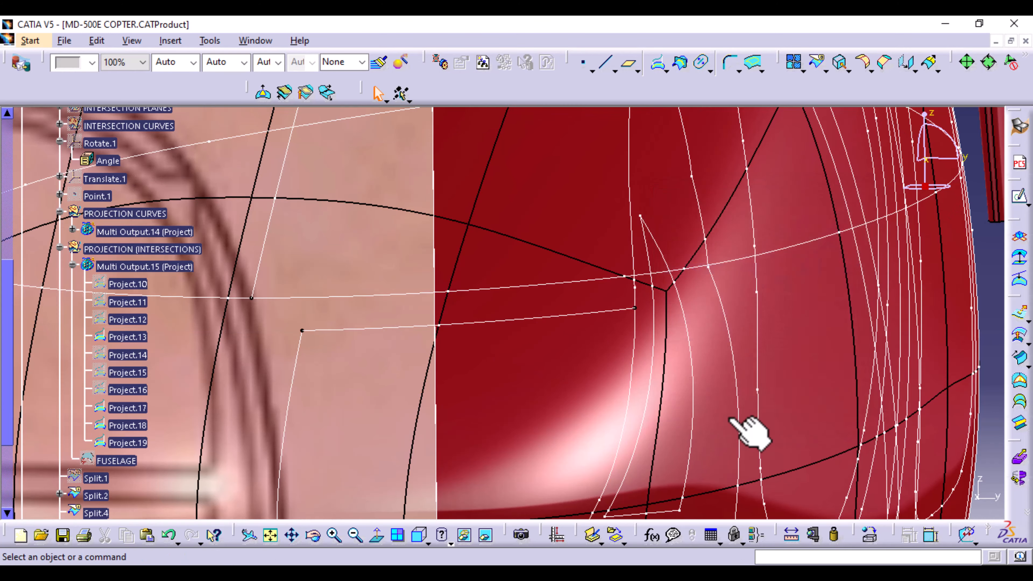
- Split the Project.13 curve just above the trimmed Project.12 segment, using Split.2 and Project.9 as cutting elements
ctrl+middle_drag(589, 389, 553, 397)
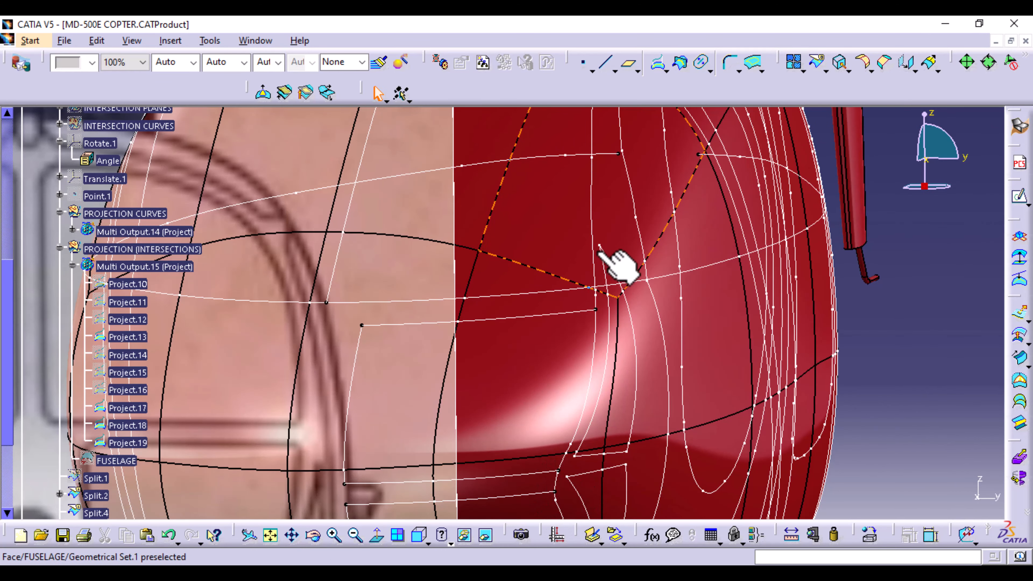
middle_drag(545, 393, 530, 471)
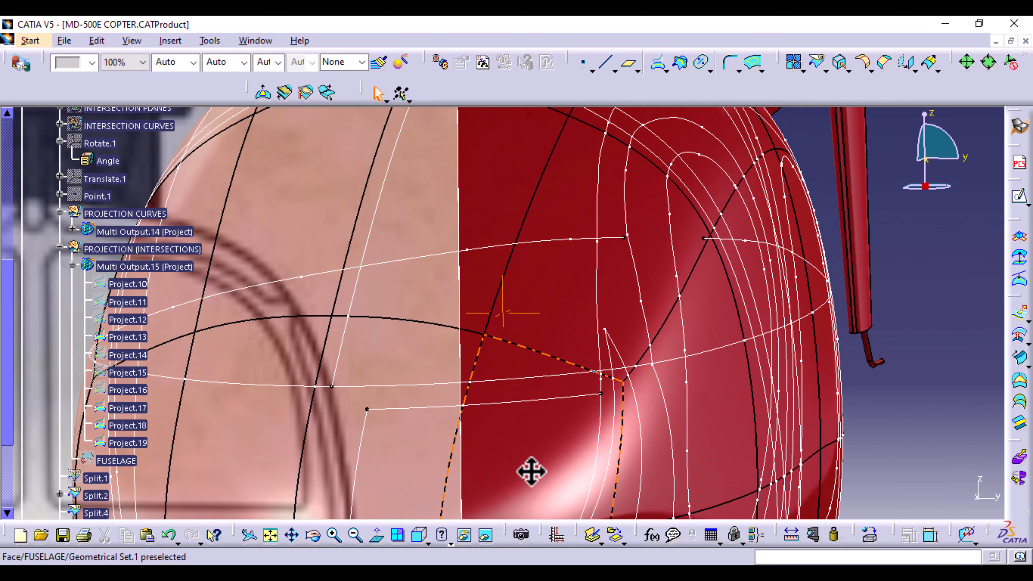
click(817, 61)
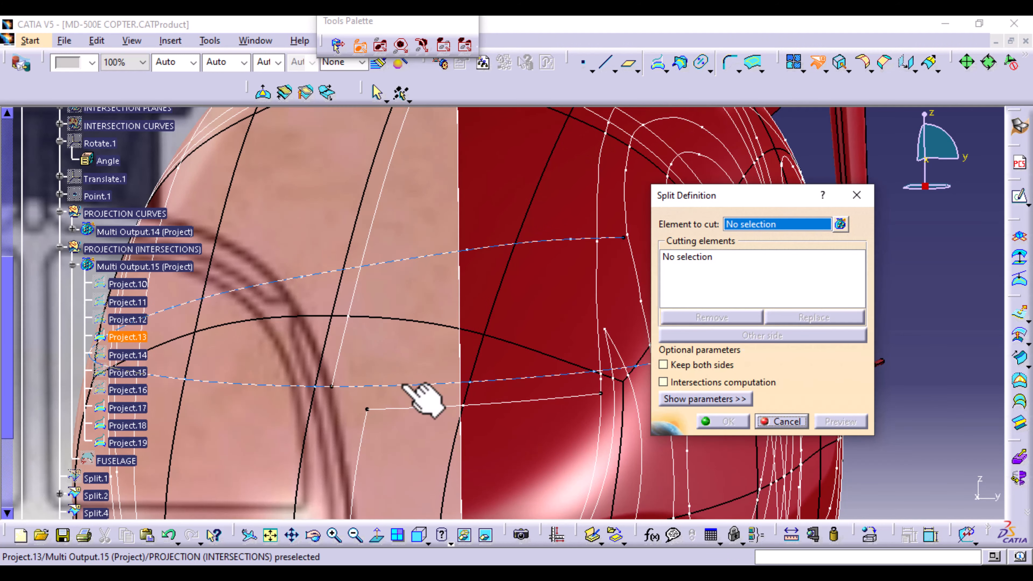
click(407, 384)
click(358, 289)
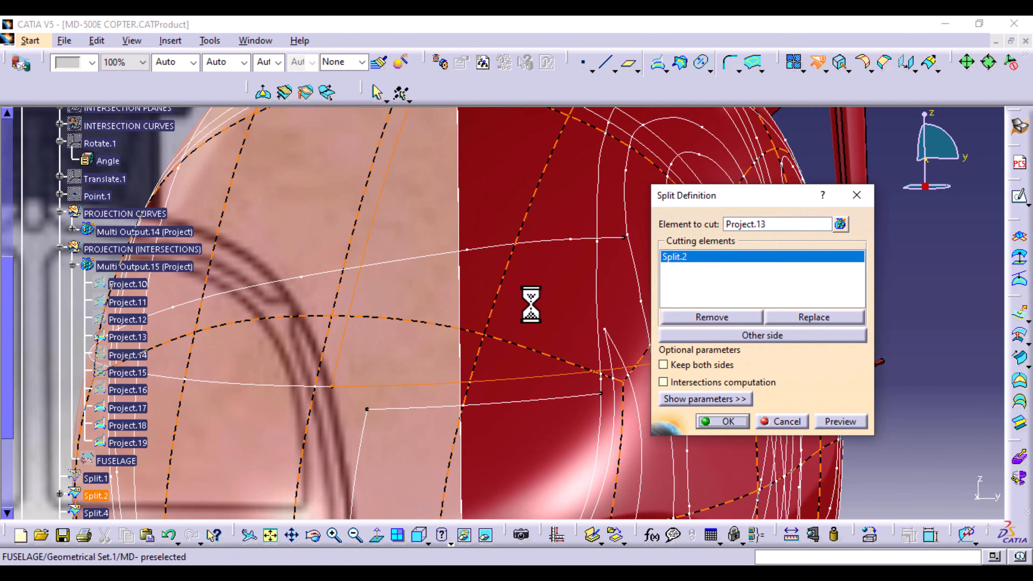
click(598, 304)
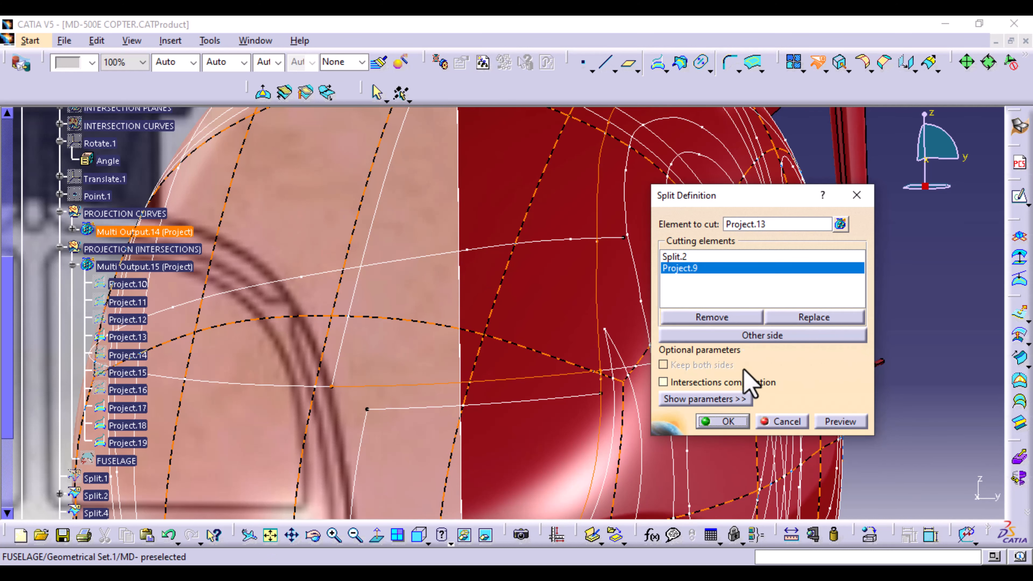
click(726, 421)
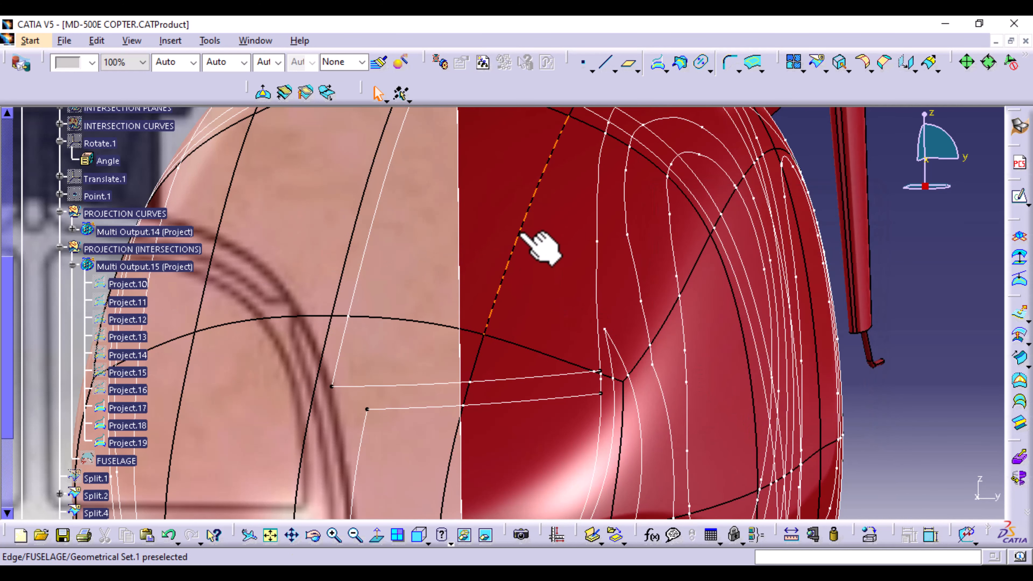
- Split the Project.17 curve across the upper fuselage using Split.2 and Project.9 as cutting elements
middle_drag(541, 247, 524, 382)
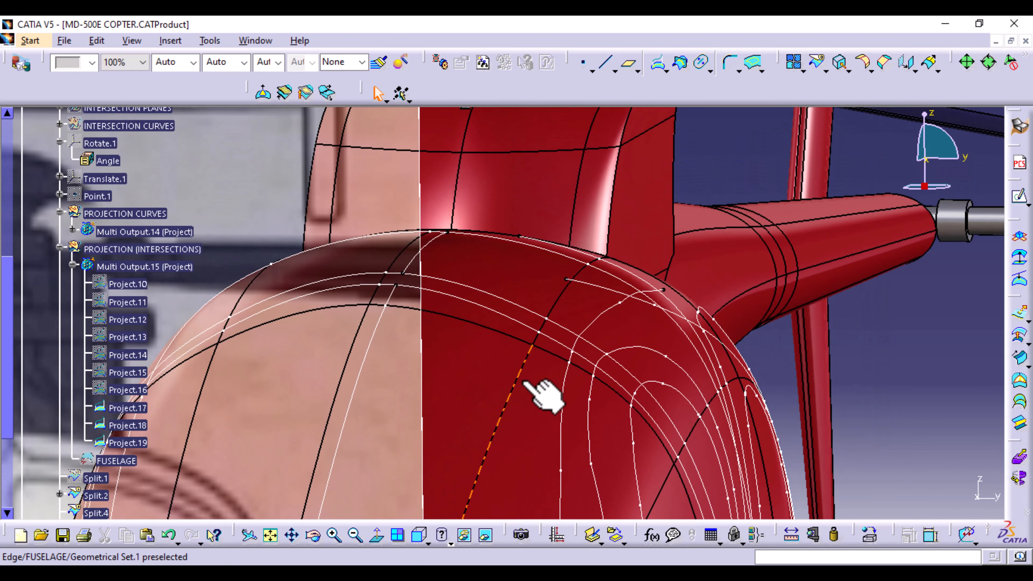
click(811, 63)
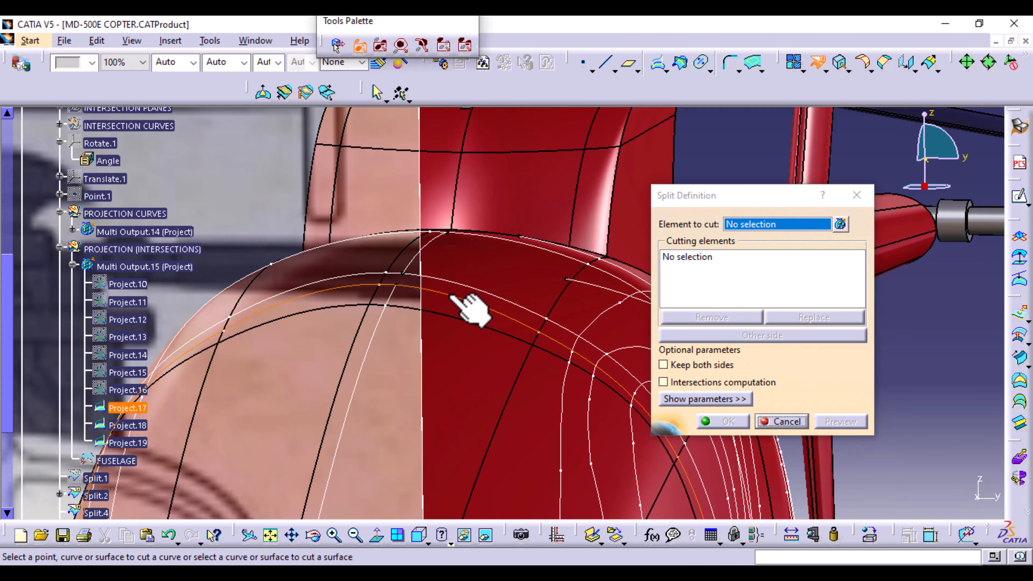
click(472, 308)
middle_drag(376, 345, 376, 346)
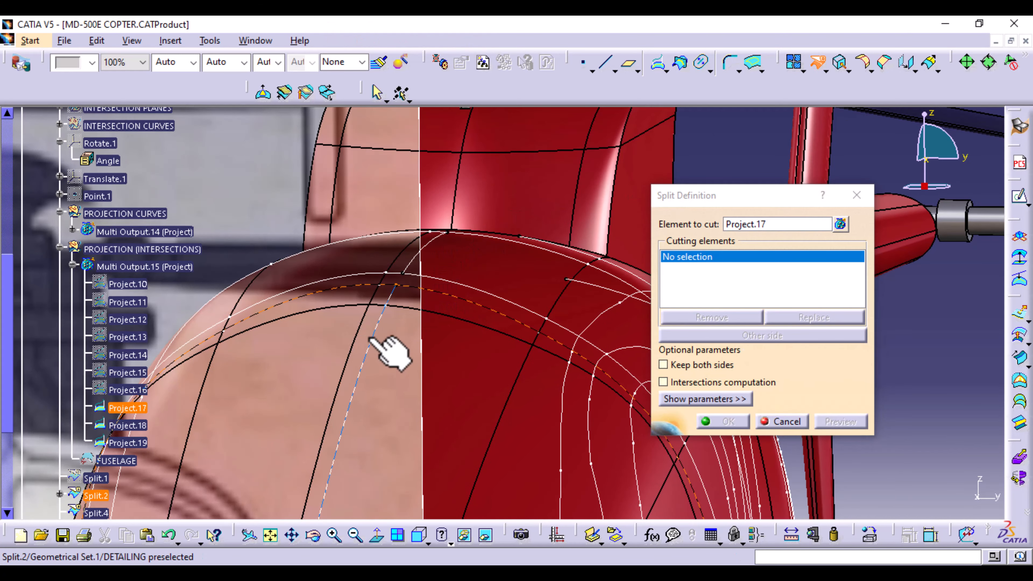
click(372, 337)
click(937, 349)
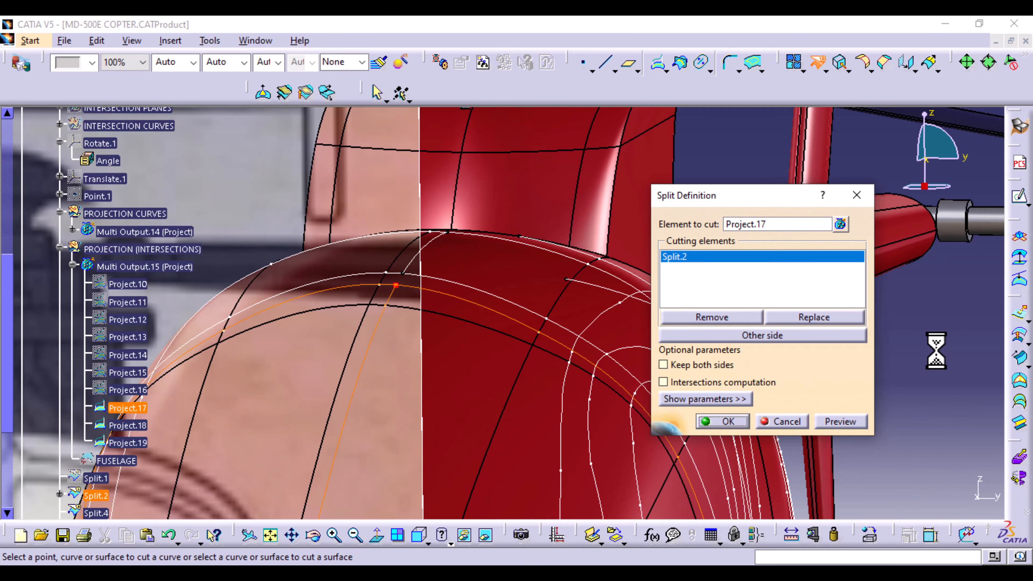
click(581, 394)
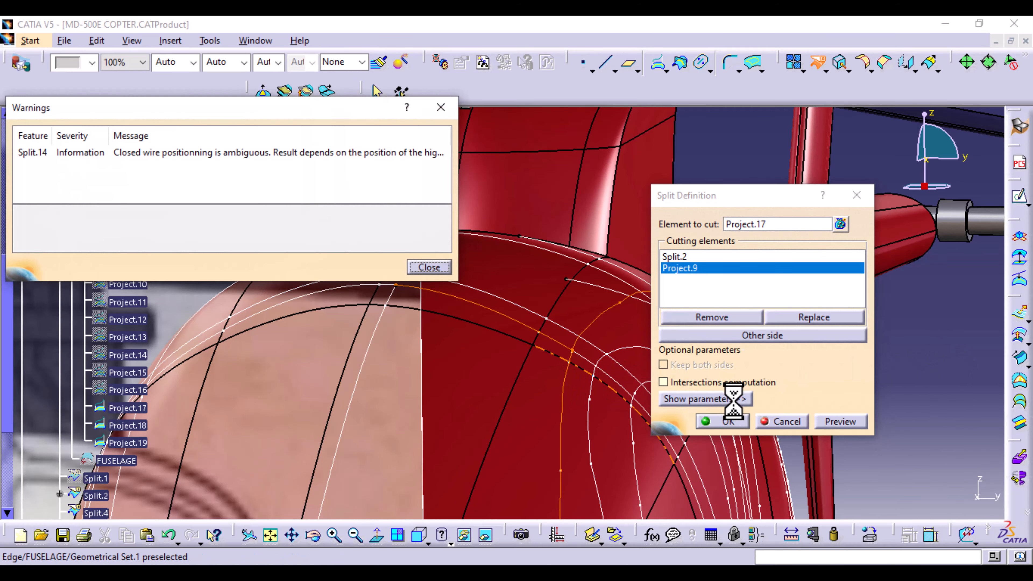
click(727, 422)
click(426, 265)
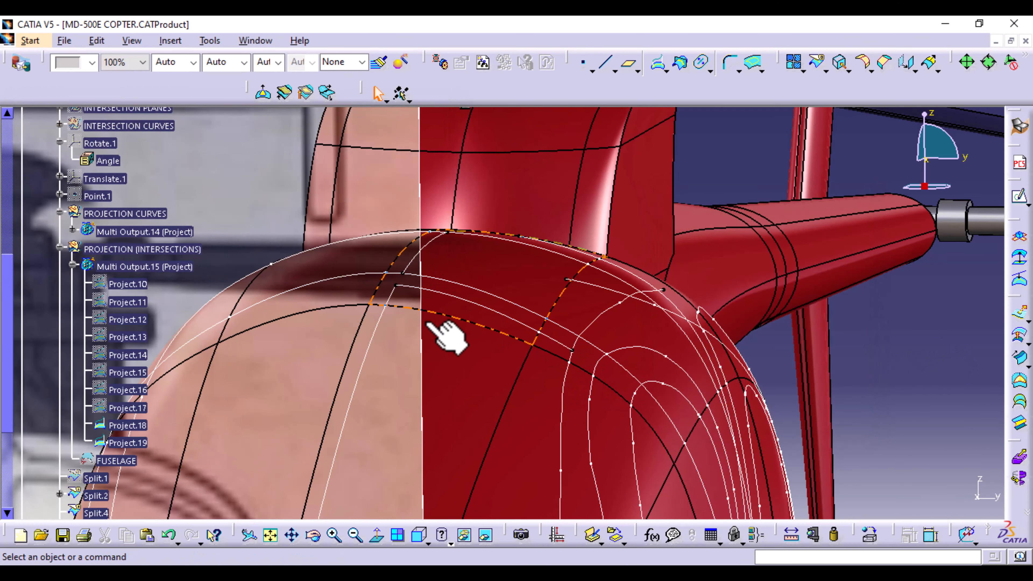
- Split the Project.18 curve near the fuselage top using Split.4 and Project.9 as cutting elements
click(817, 65)
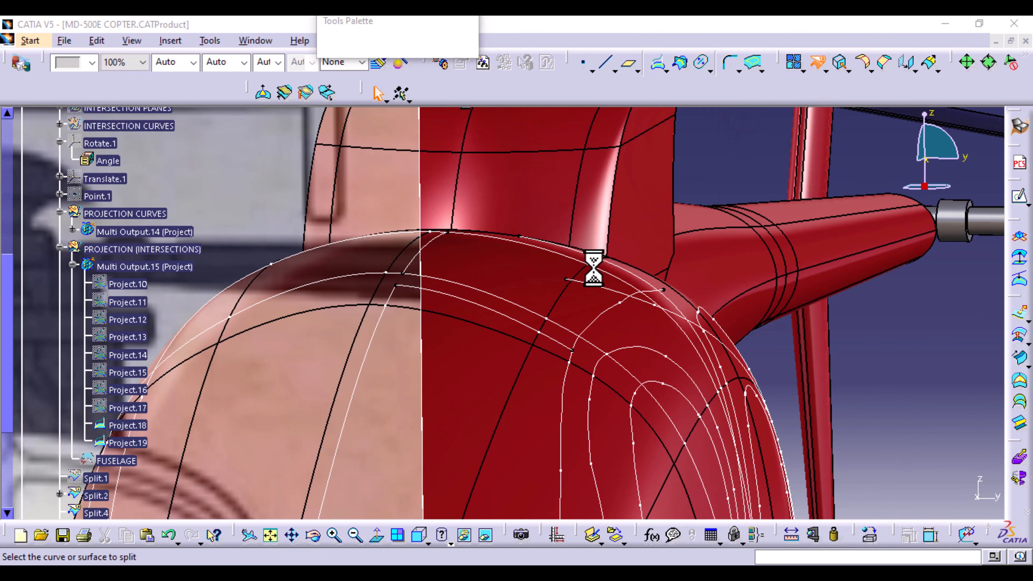
click(543, 326)
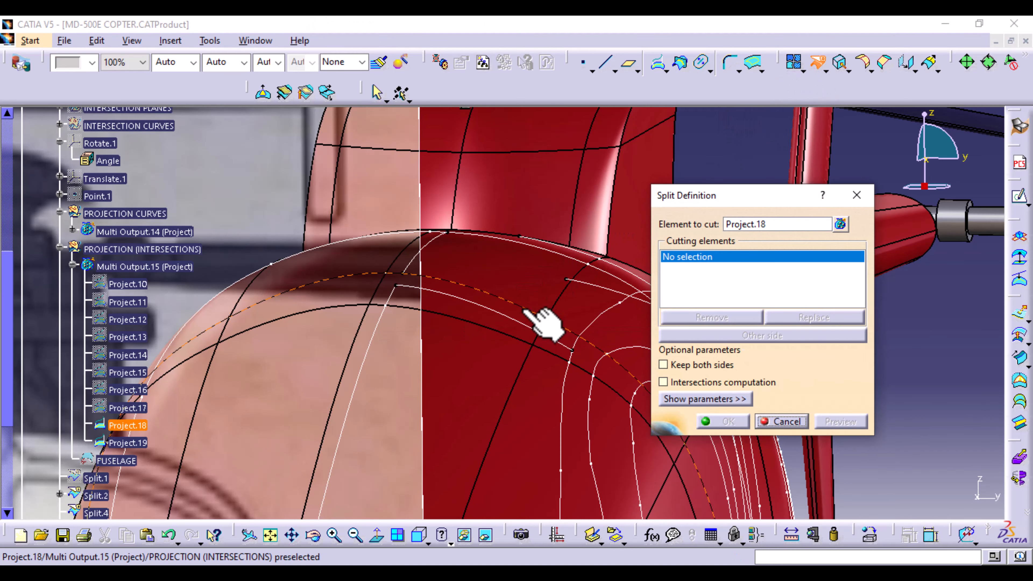
click(451, 258)
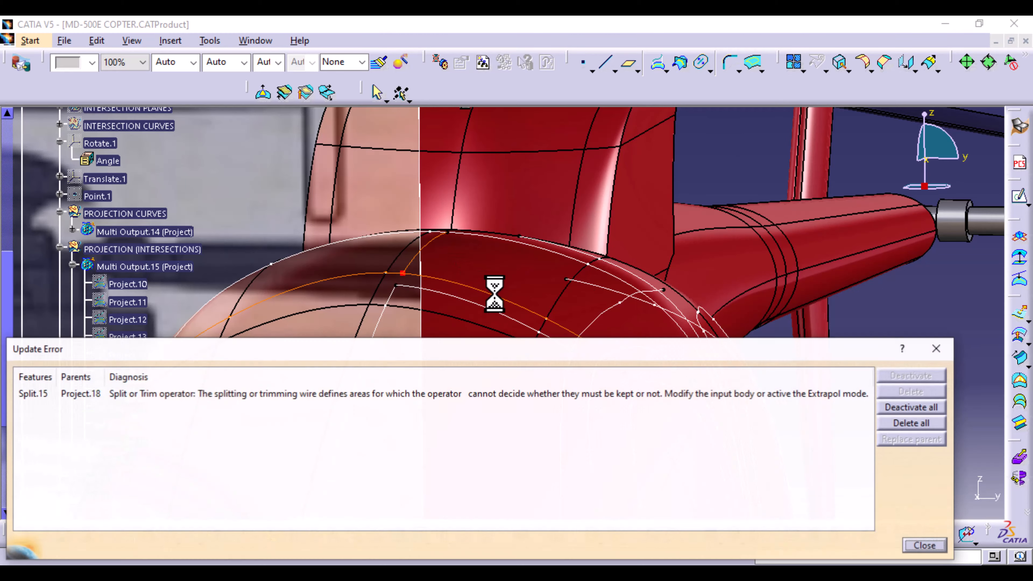
click(937, 349)
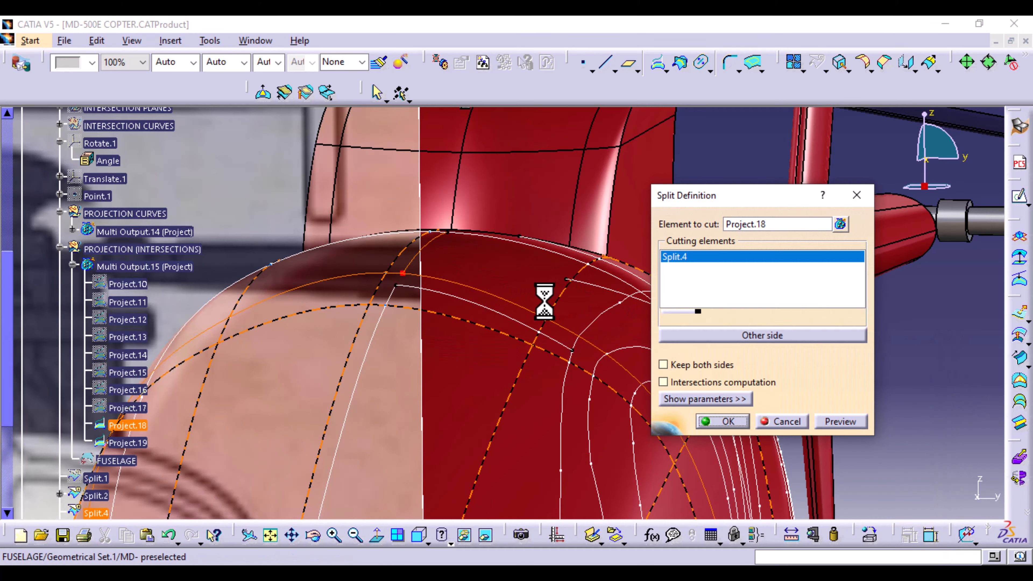
click(602, 322)
click(726, 421)
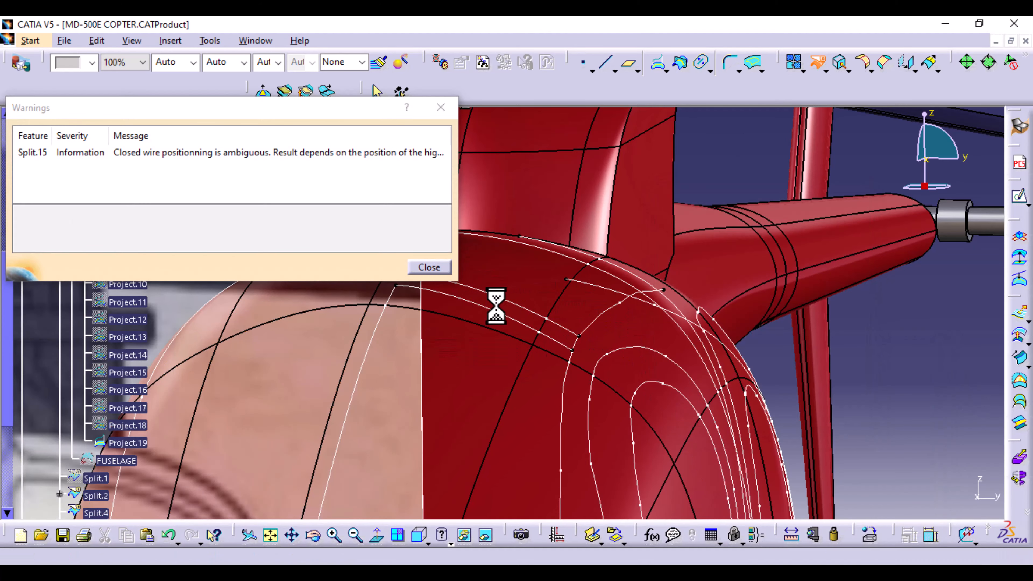
- Split the Project.19 curve near the fuselage top, using Split.4 and Project.9 as cutting elements
click(447, 268)
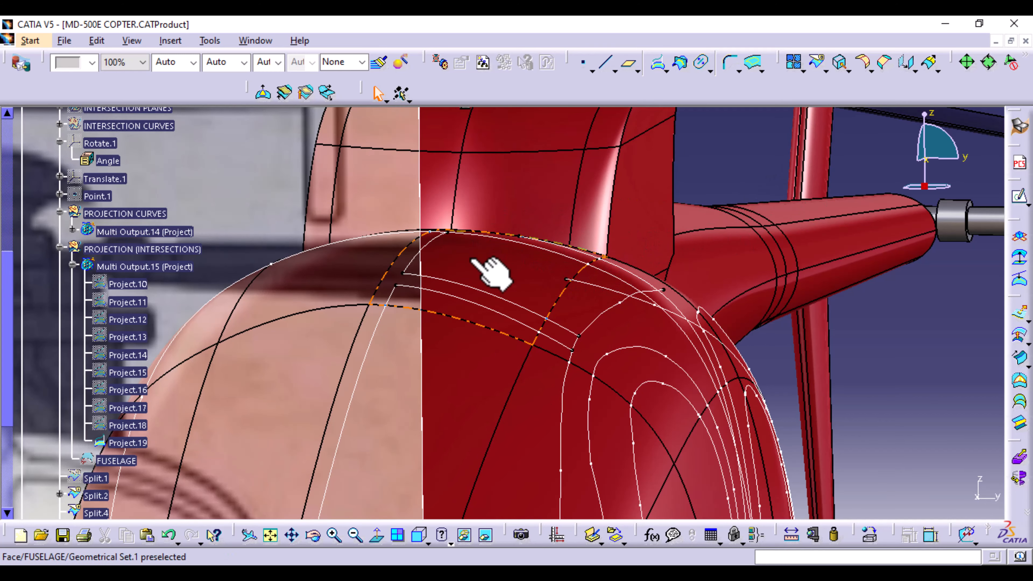
mouse_move(472, 260)
middle_down()
mouse_move(468, 288)
mouse_move(470, 270)
middle_up()
middle_drag(546, 210, 570, 397)
middle_drag(448, 344, 450, 369)
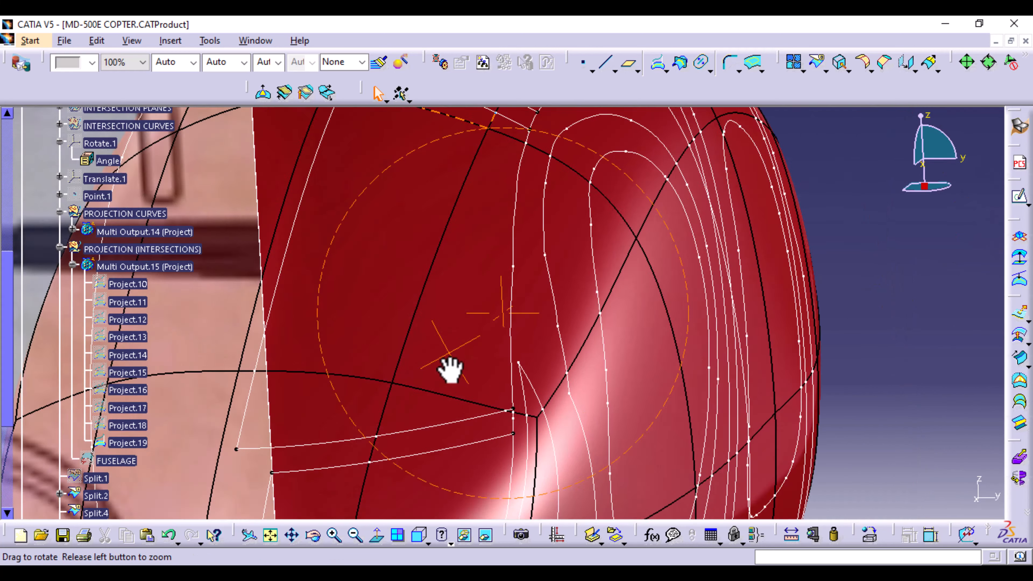
middle_drag(433, 328, 424, 394)
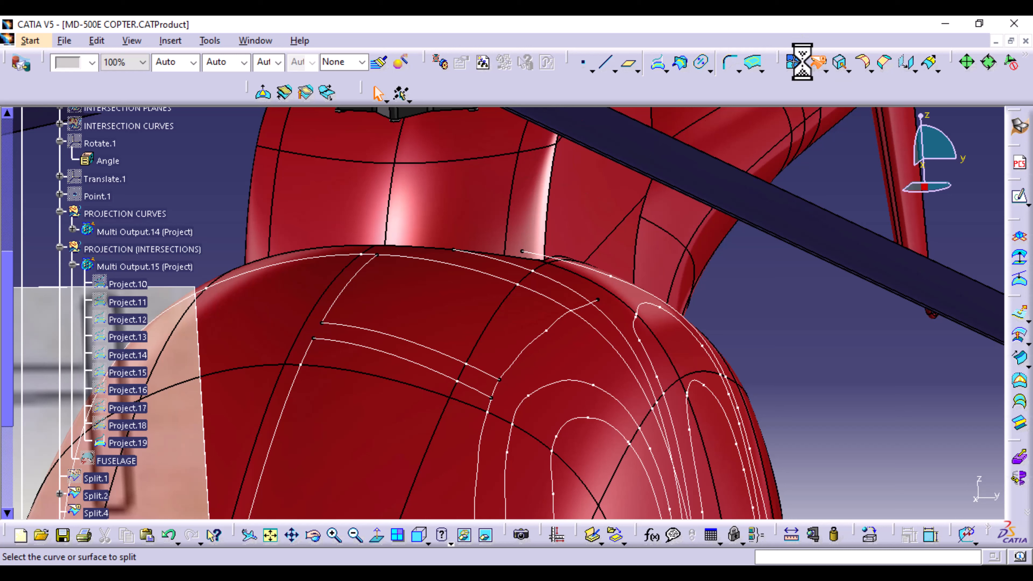
click(430, 259)
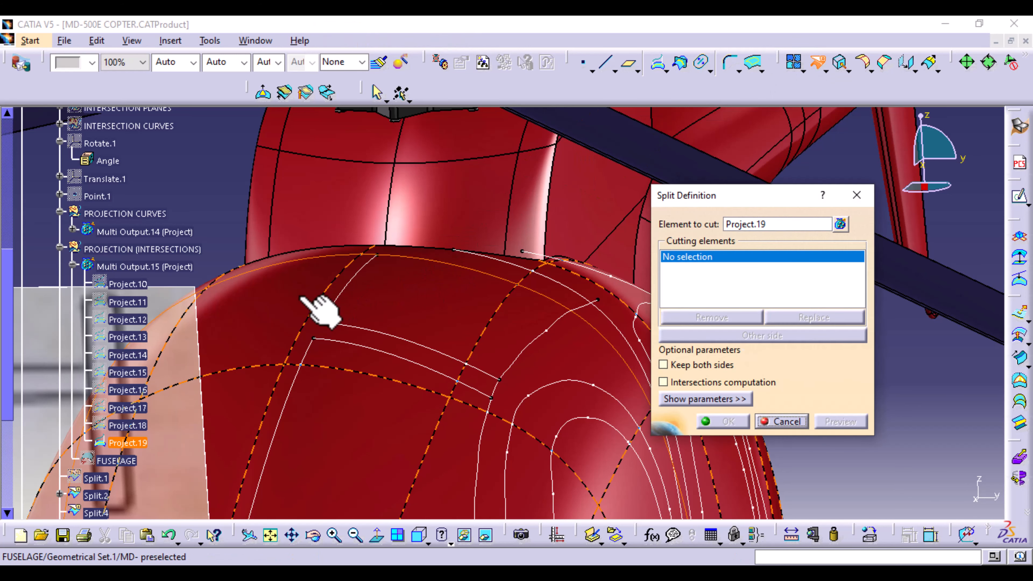
click(351, 281)
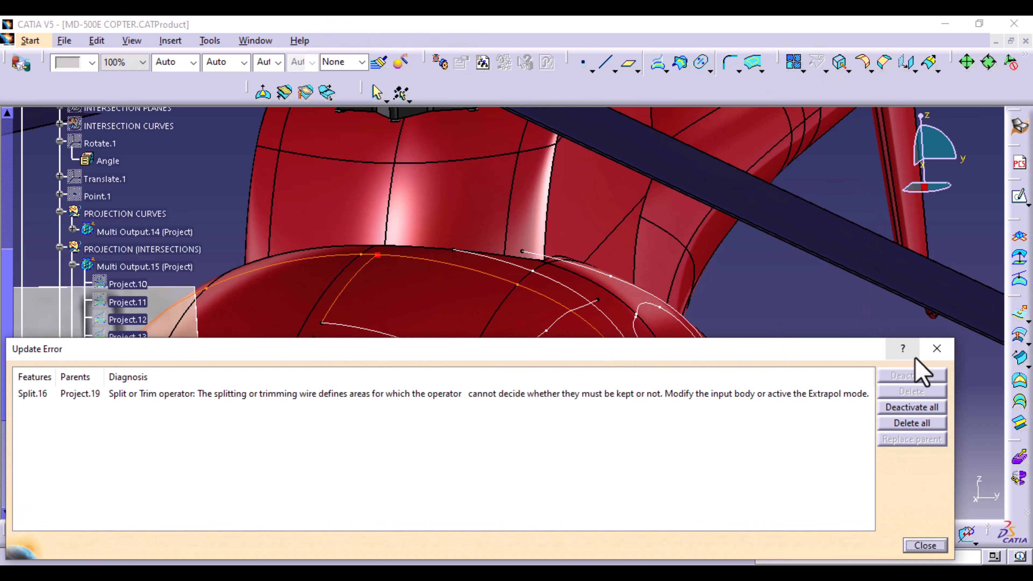
click(935, 351)
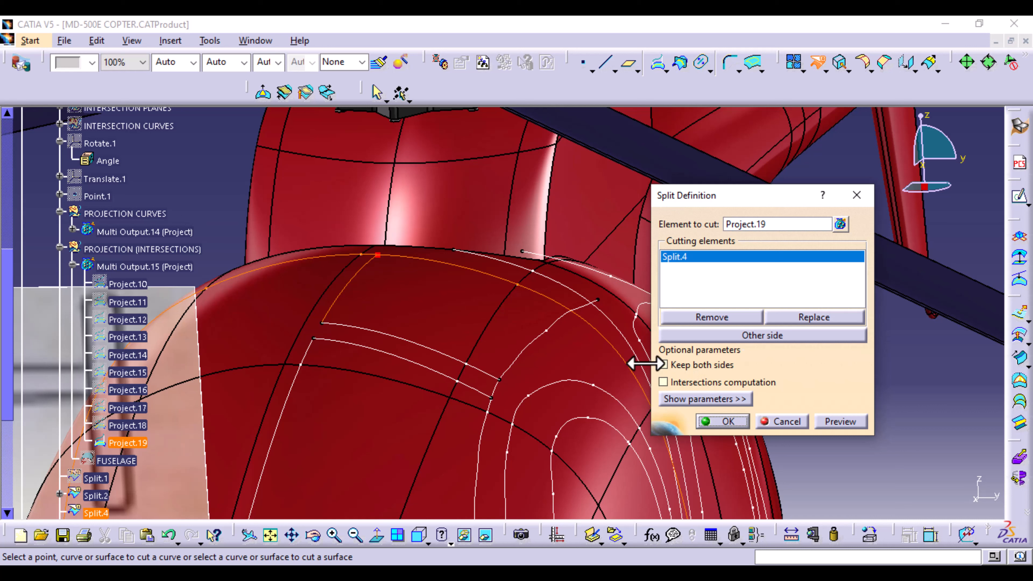
click(561, 324)
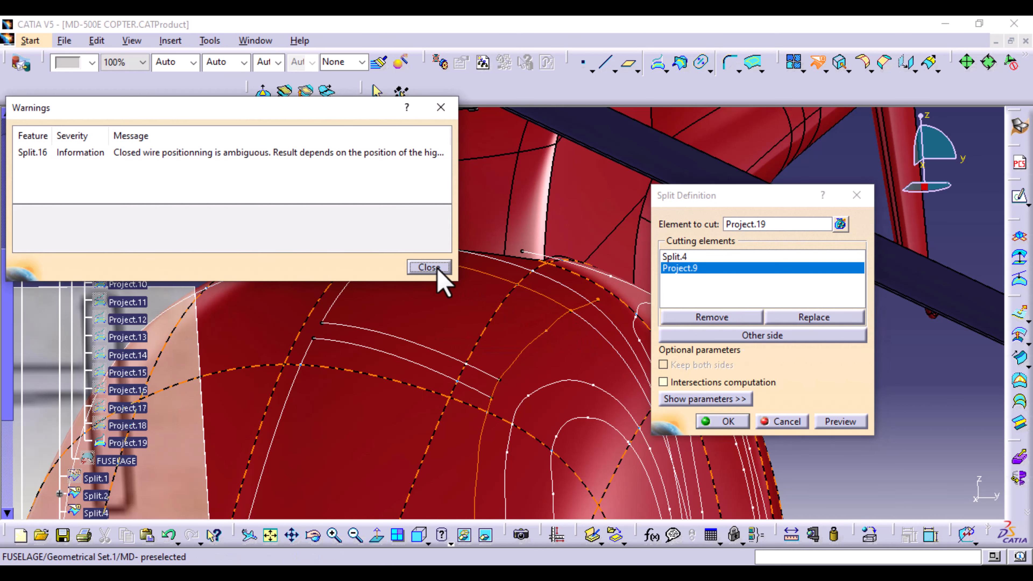
click(432, 268)
click(726, 422)
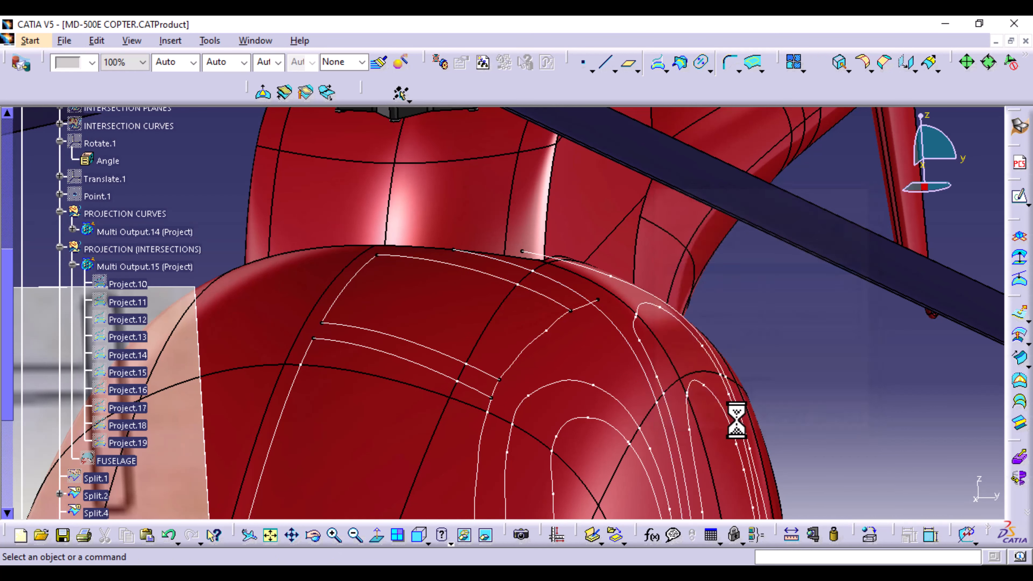
- Split the Project.9 side curve at the corner where it meets the trimmed upper curve, using Split.16 as the cutting element
middle_drag(463, 304, 390, 372)
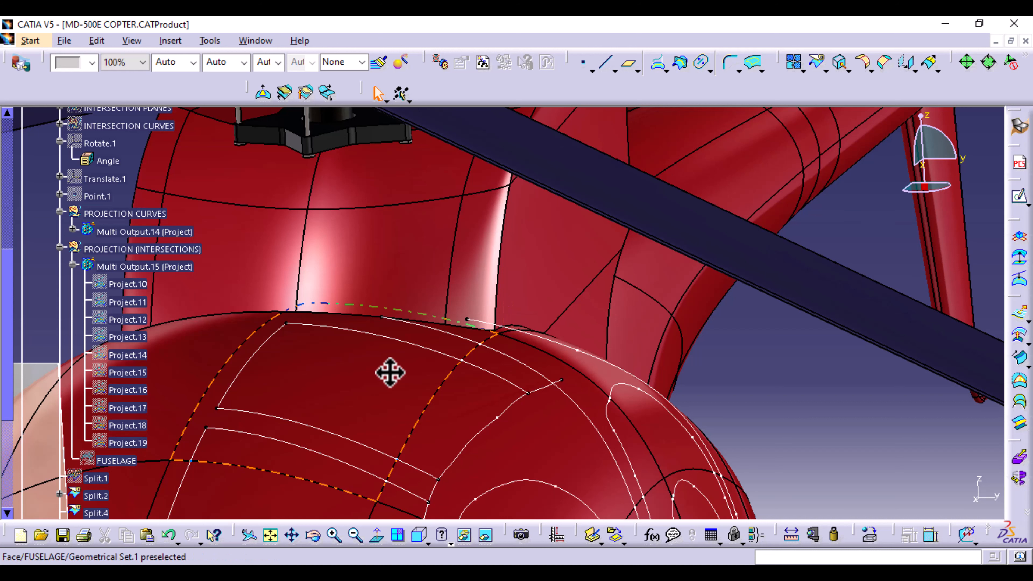
middle_drag(405, 433, 409, 281)
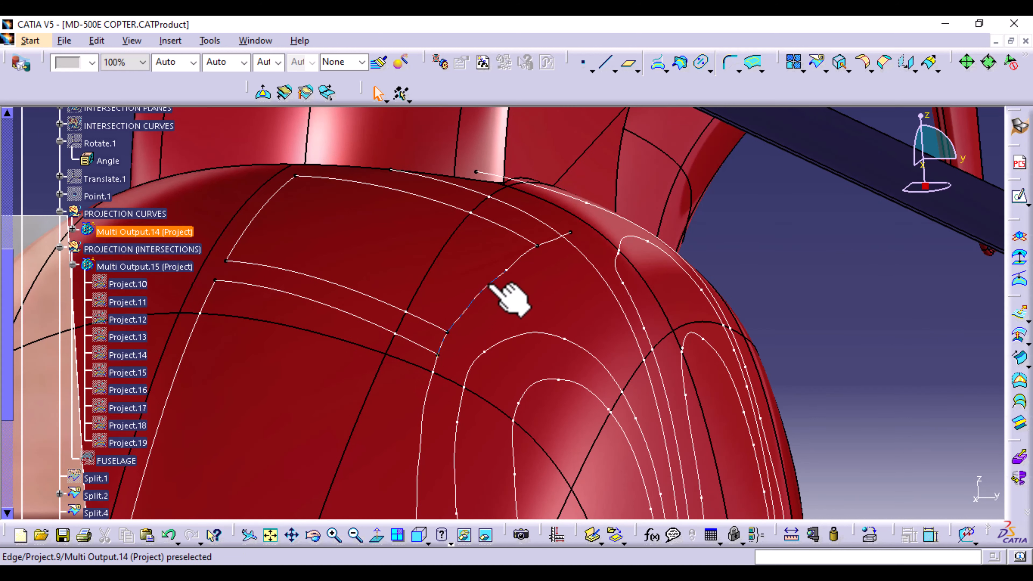
click(821, 61)
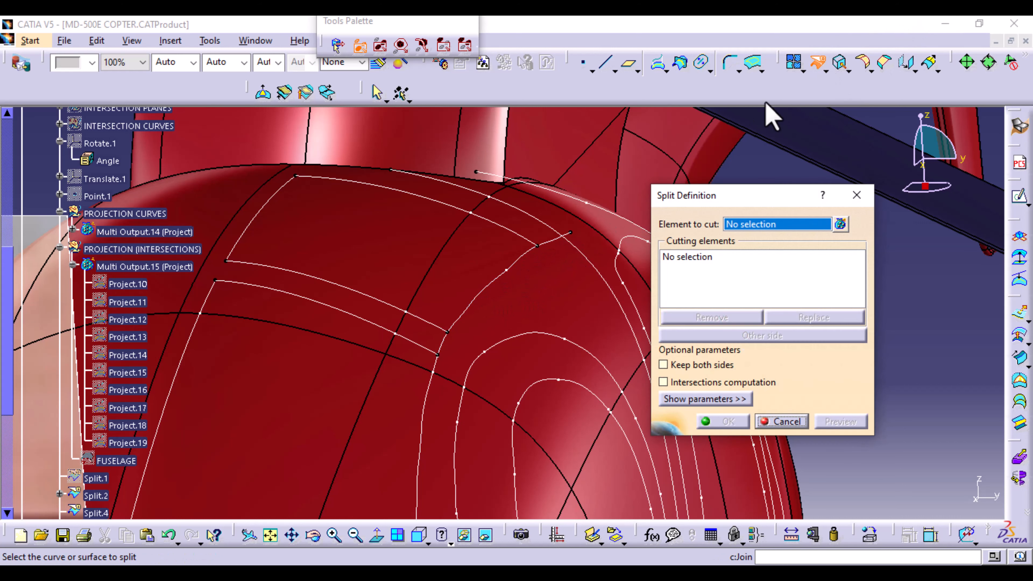
click(541, 243)
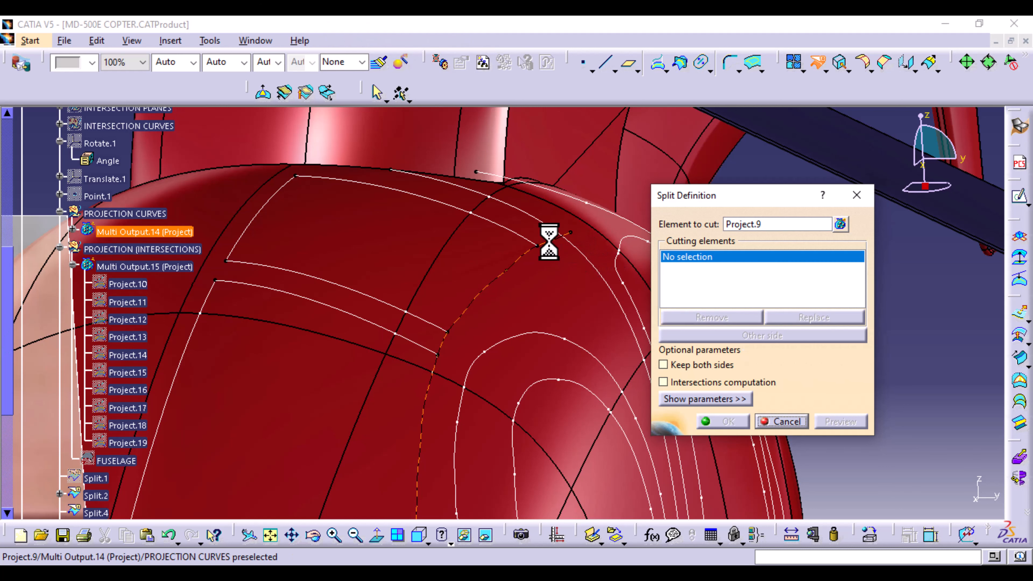
click(527, 241)
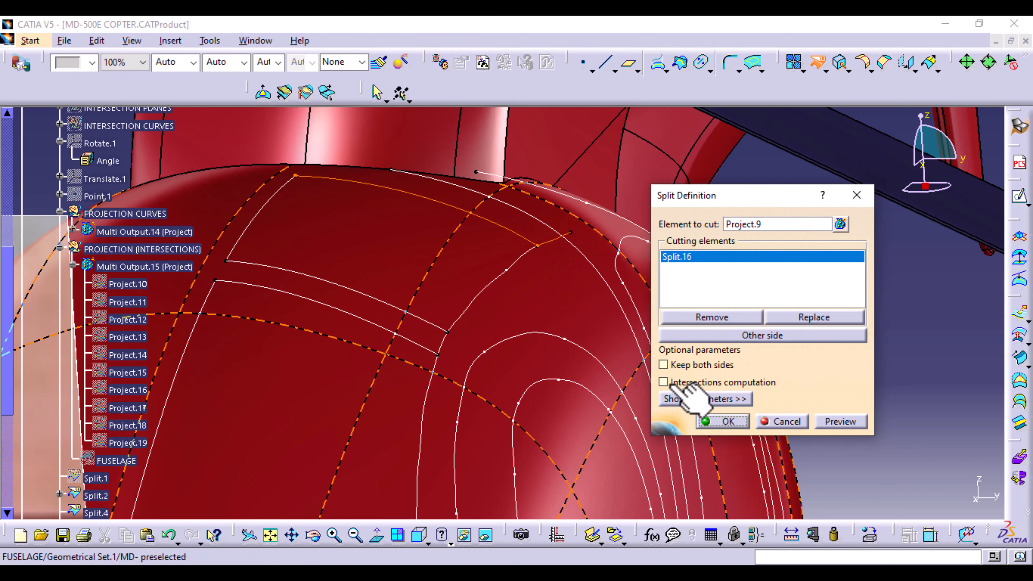
click(726, 421)
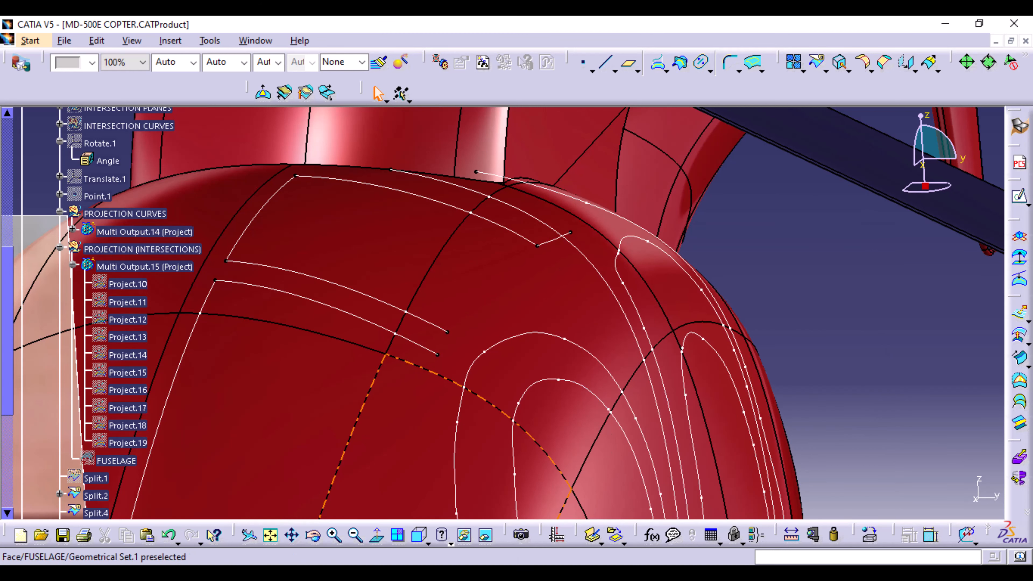
- Edit the Split.17 feature to keep the other side, retaining the long portion of Project.9 below Split.16
scroll(150, 481, down, 6)
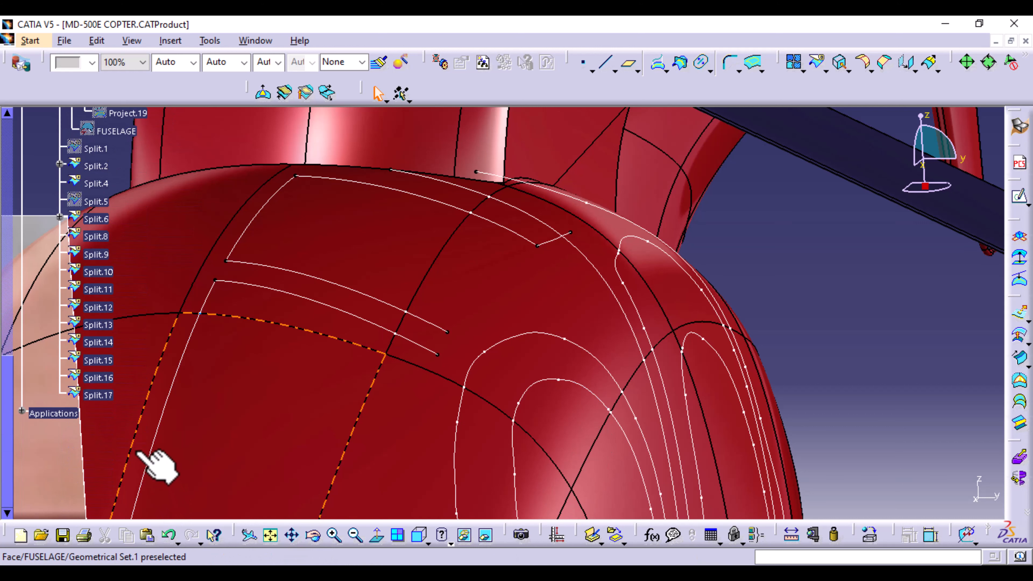
double_click(100, 393)
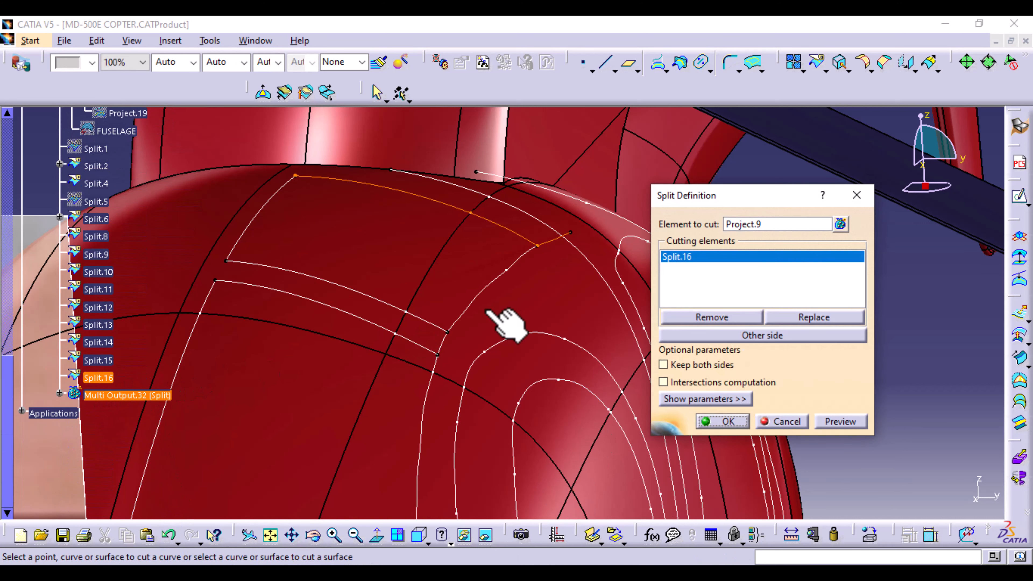
click(749, 336)
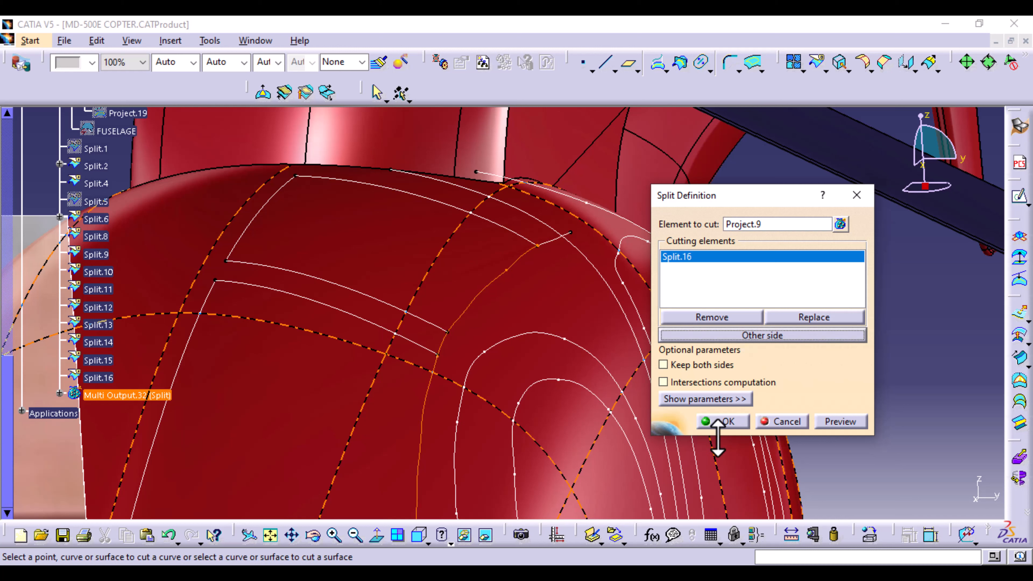
click(727, 422)
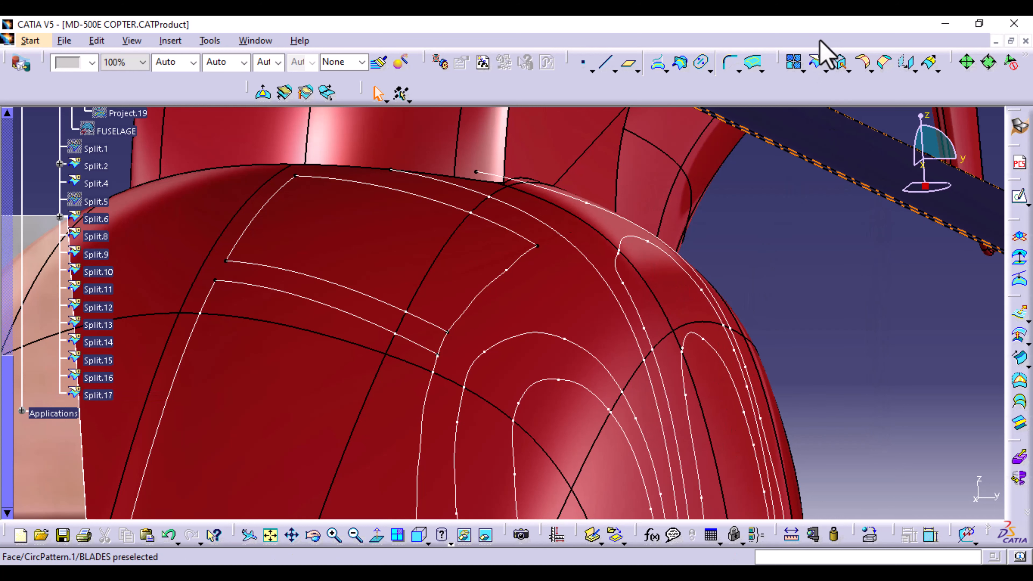
- Split the Split.17 side curve with Split.15 as the cutting element, keeping both sides
click(818, 63)
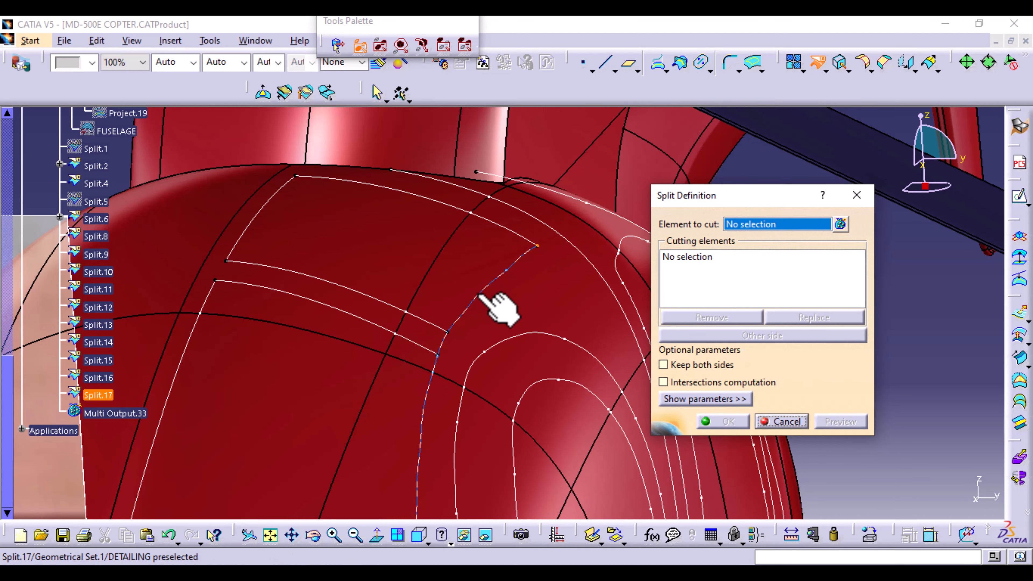
click(477, 294)
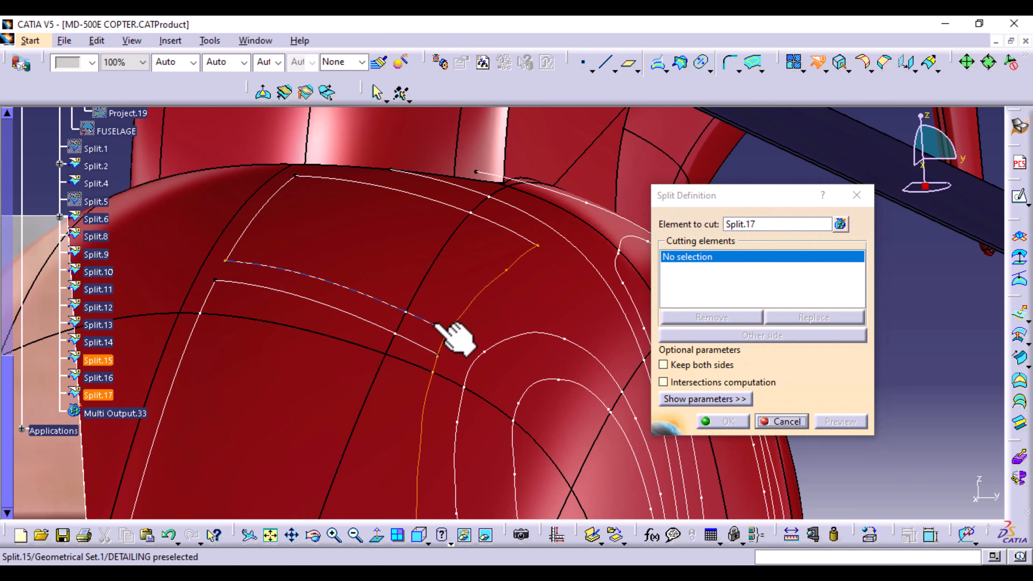
click(456, 340)
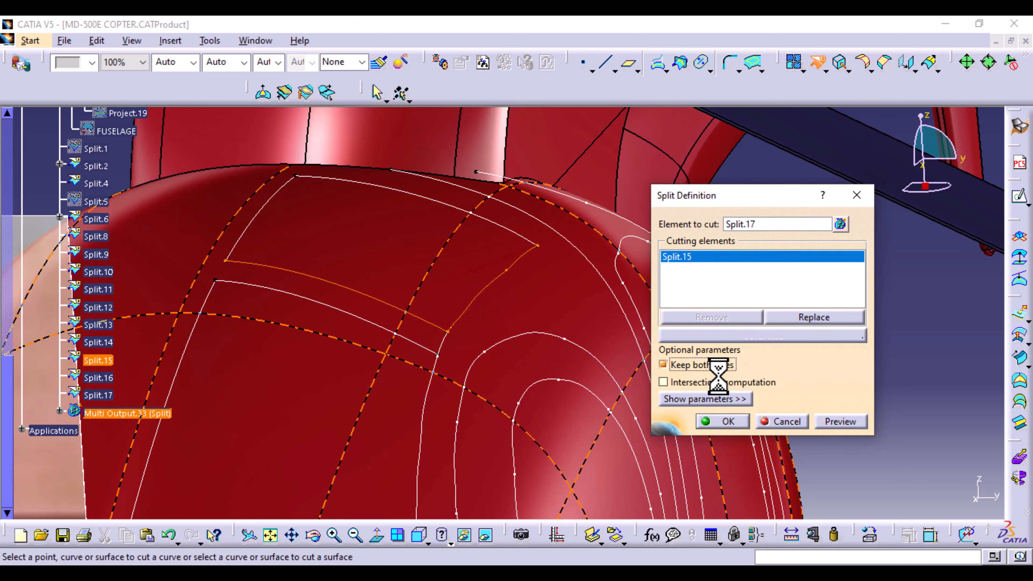
click(731, 423)
- Split the lower side curve Split.19 using Split.14 as the cutting element, leaving a gap between the two upper cross curves
middle_drag(560, 321, 615, 192)
click(818, 63)
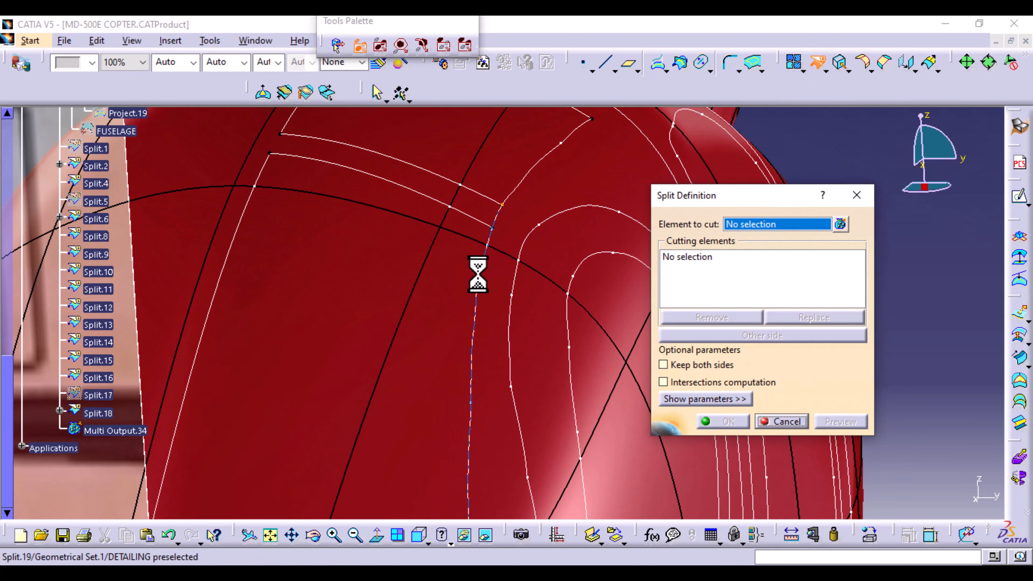
click(481, 272)
click(479, 222)
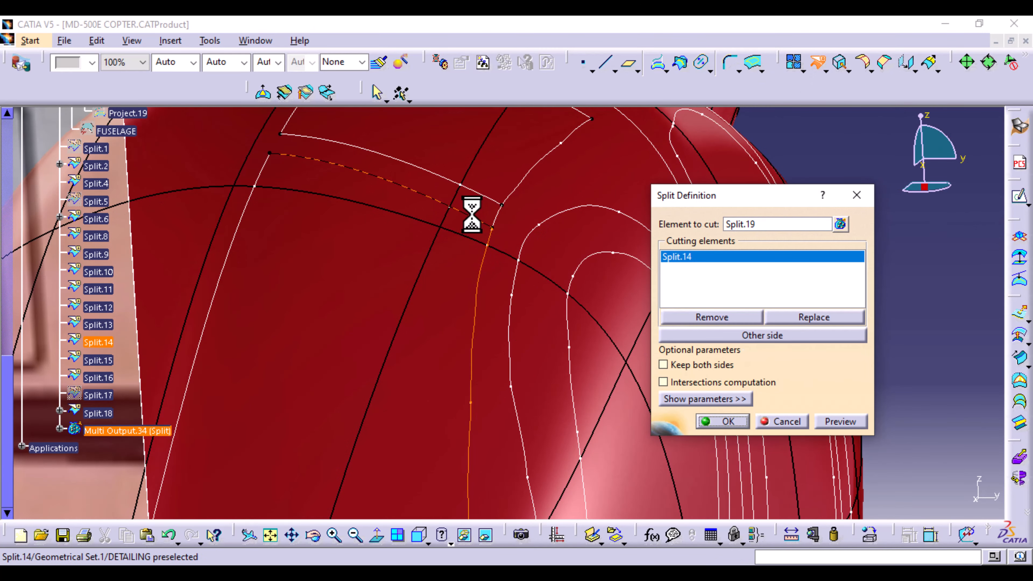
click(727, 422)
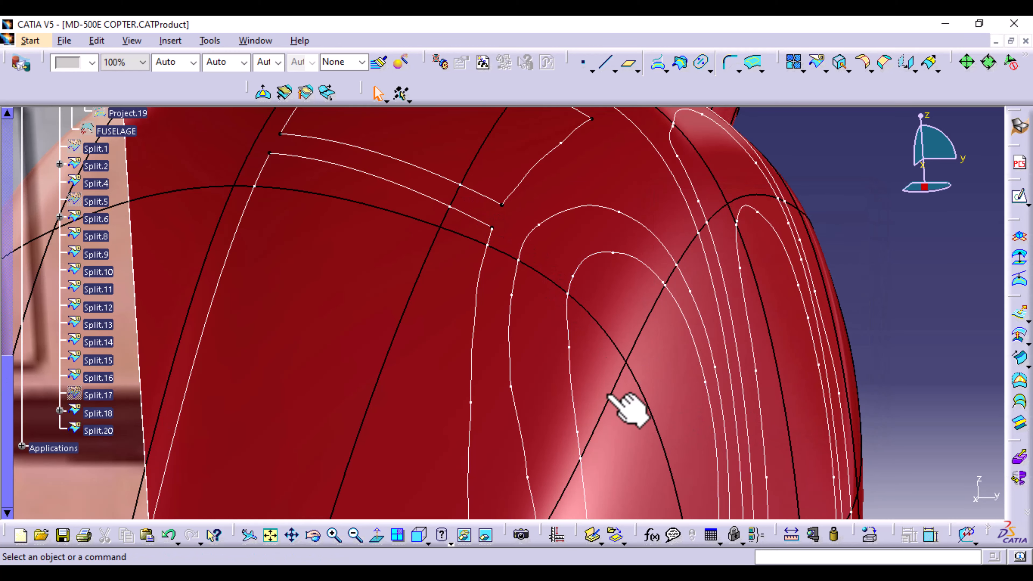
- Split the Split.20 side curve at the mid-fuselage cross curve Split.13, keeping both sides
middle_drag(622, 410, 547, 238)
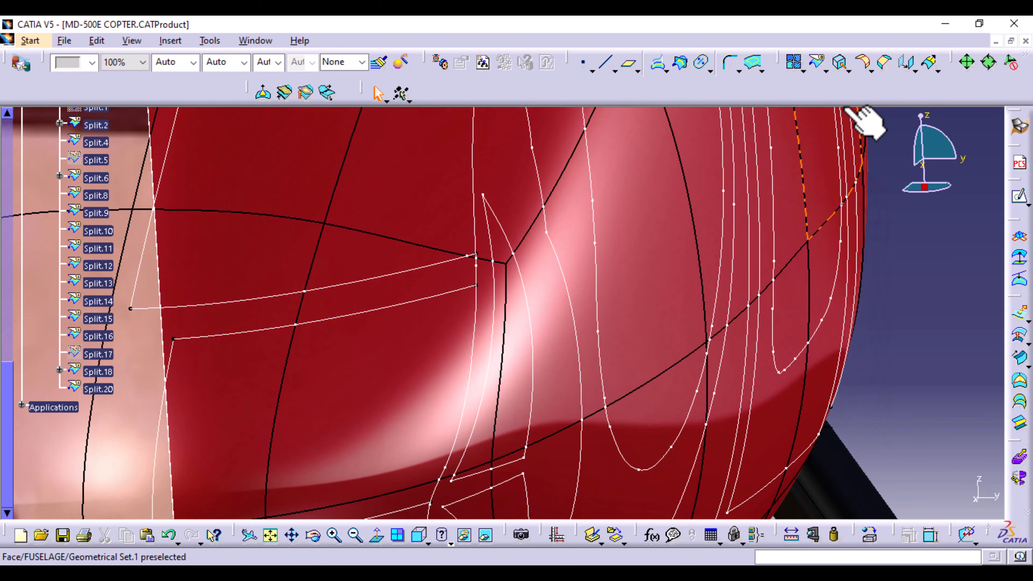
click(818, 62)
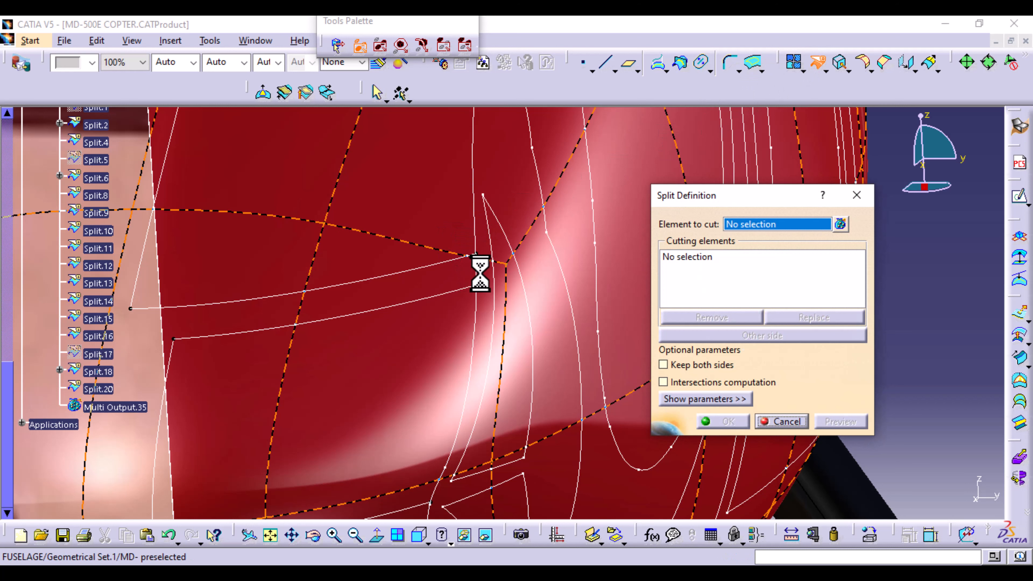
click(474, 254)
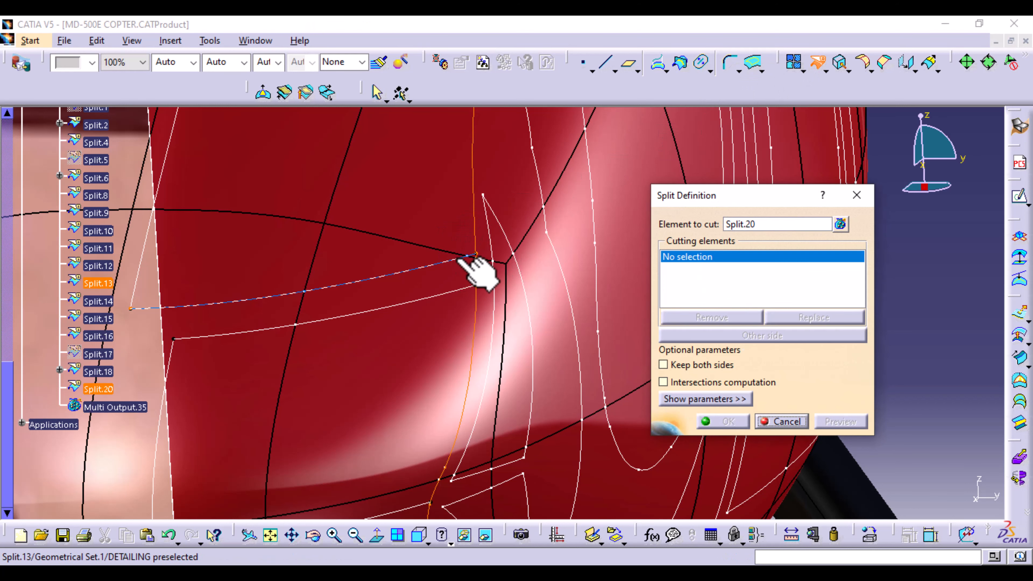
click(476, 259)
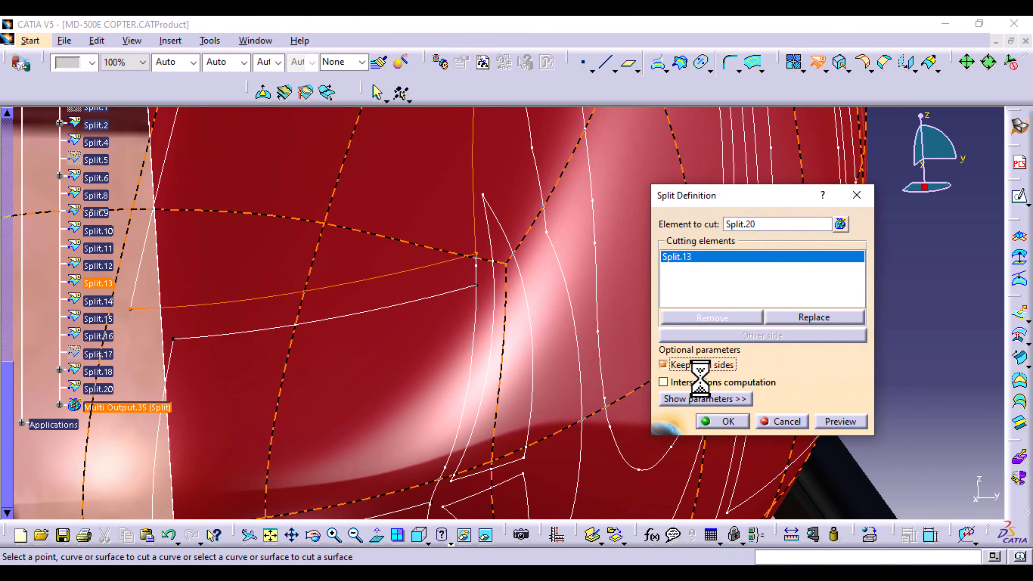
click(726, 421)
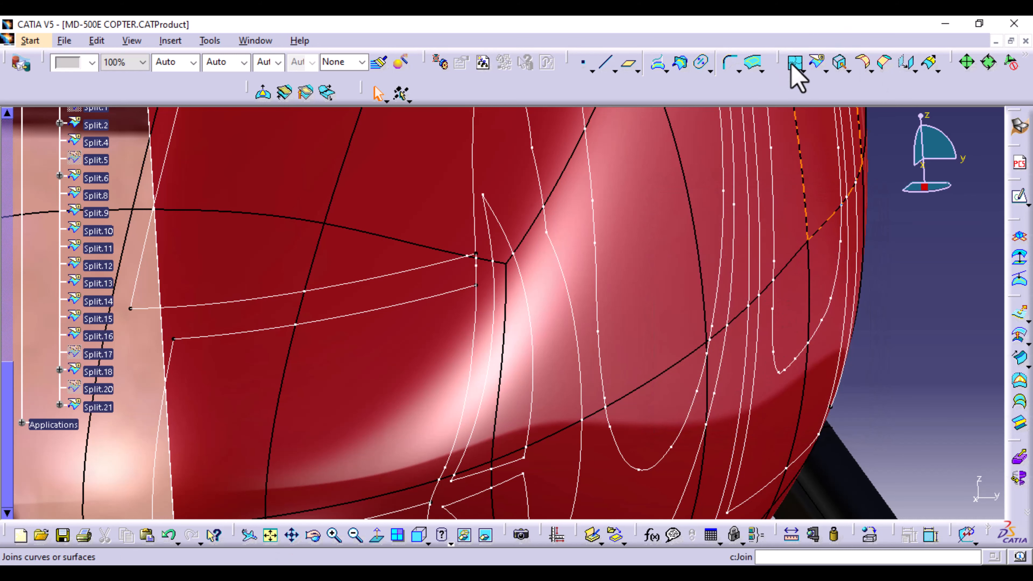
- Split the Split.22 side curve using Split.12 as the cutting element, keeping the portion below it
click(819, 63)
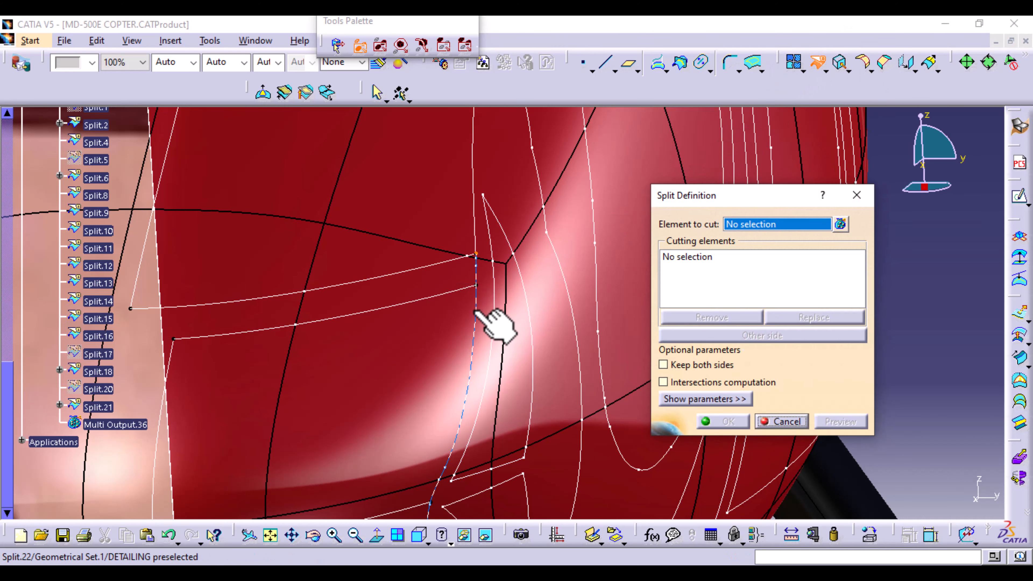
click(476, 312)
click(476, 295)
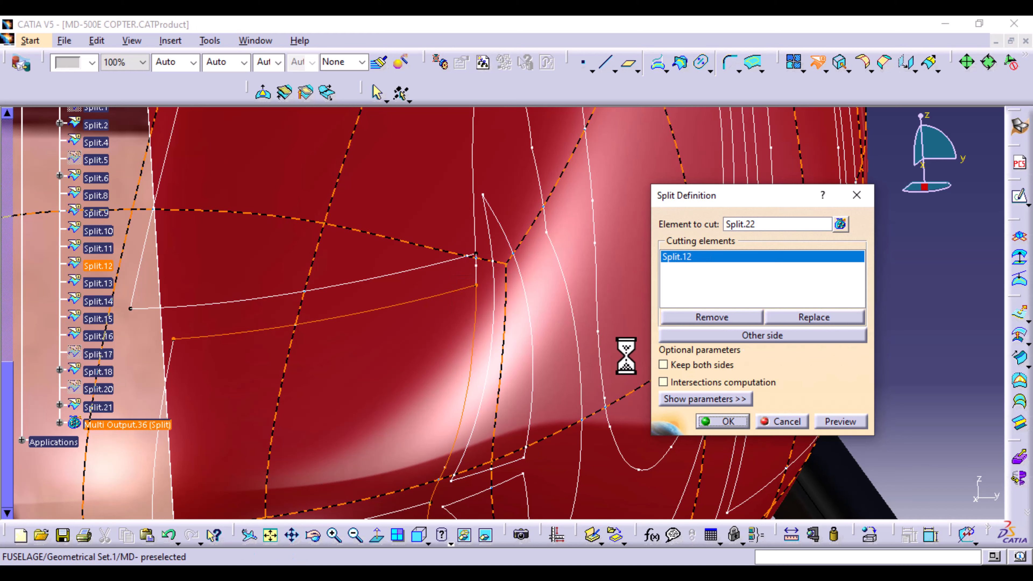
click(727, 421)
- Split the Split.23 side curve on the lower fuselage with Split.11 as the cutting element, keeping both sides
middle_drag(588, 387, 593, 110)
click(815, 65)
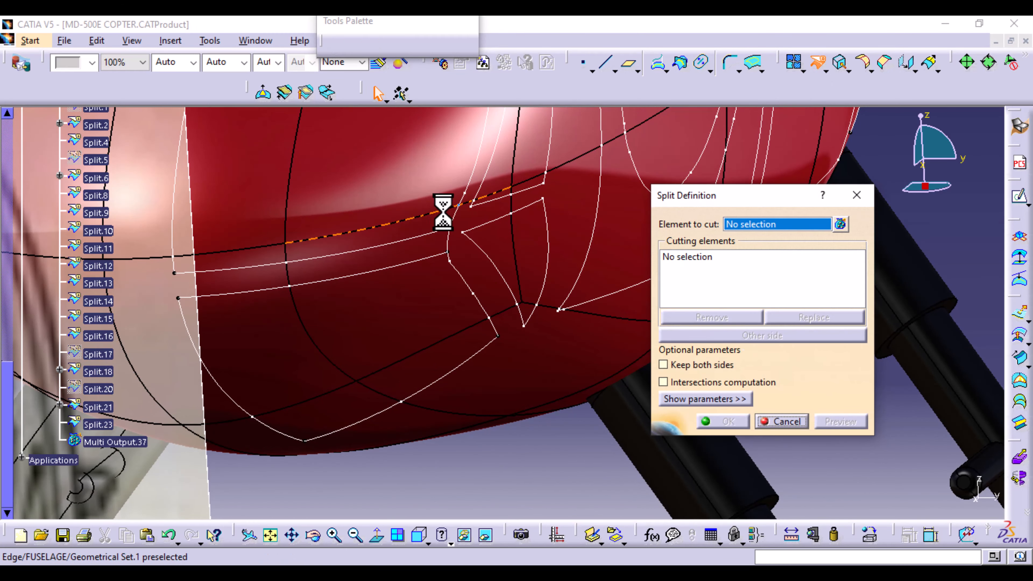
click(455, 214)
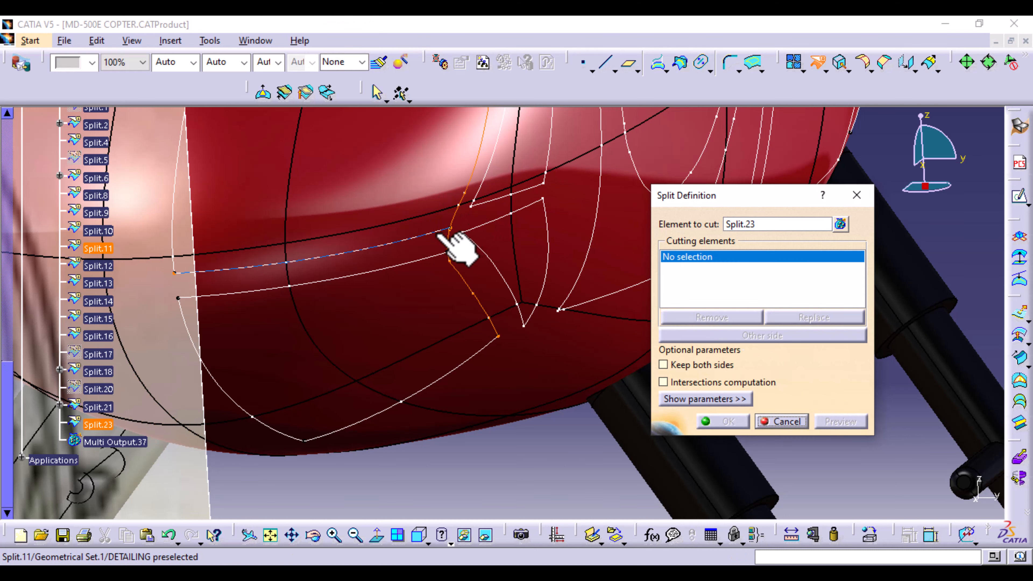
click(637, 319)
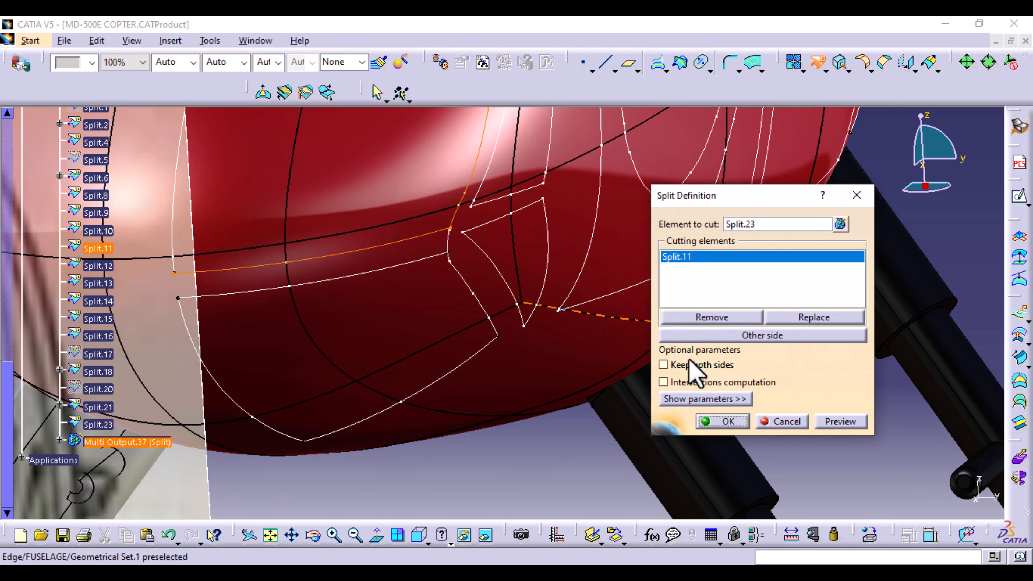
click(727, 421)
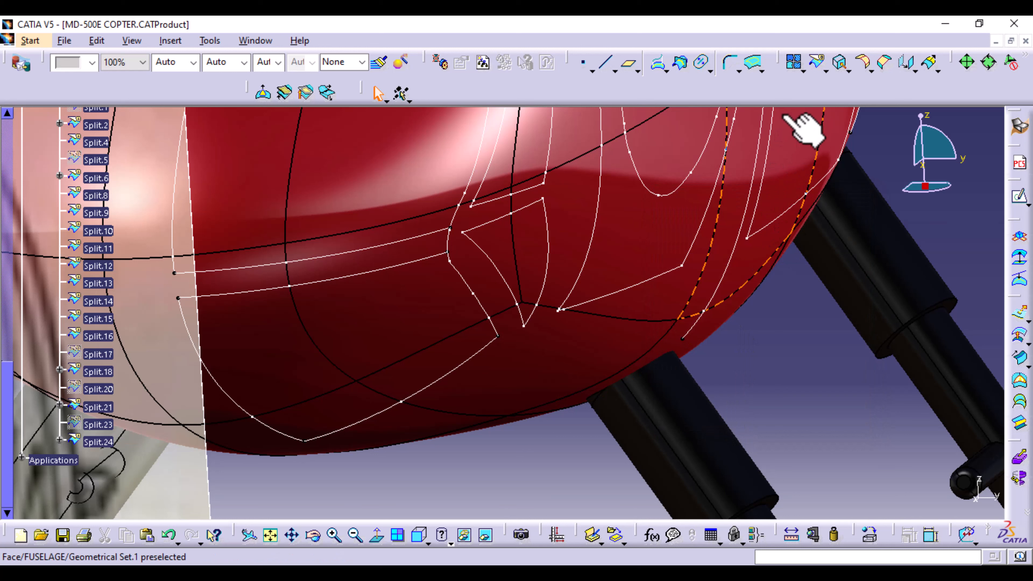
- Split the Split.25 side curve on the lower fuselage using Split.10 as the cutting element, keeping the portion below it
click(816, 61)
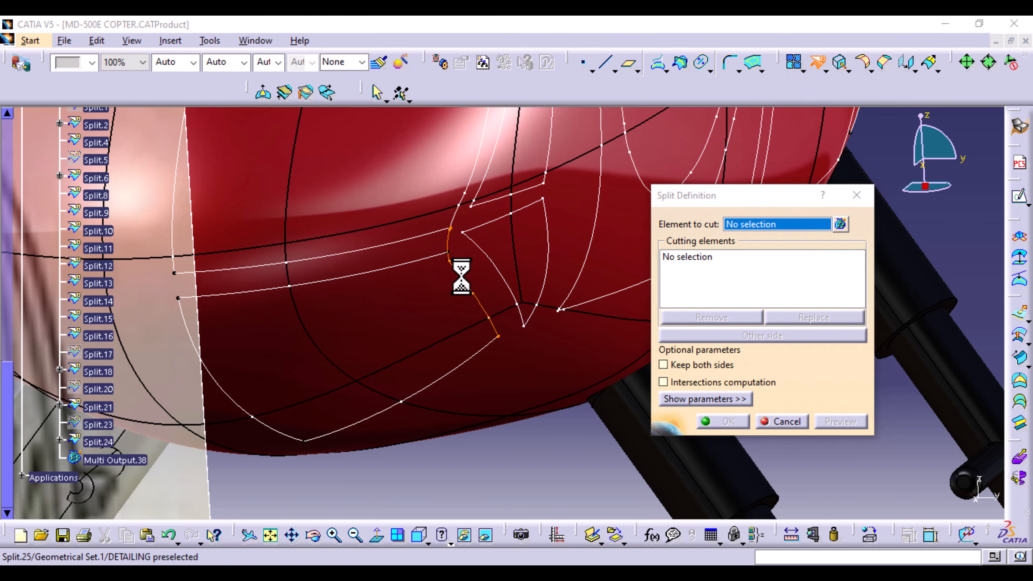
click(435, 256)
click(435, 257)
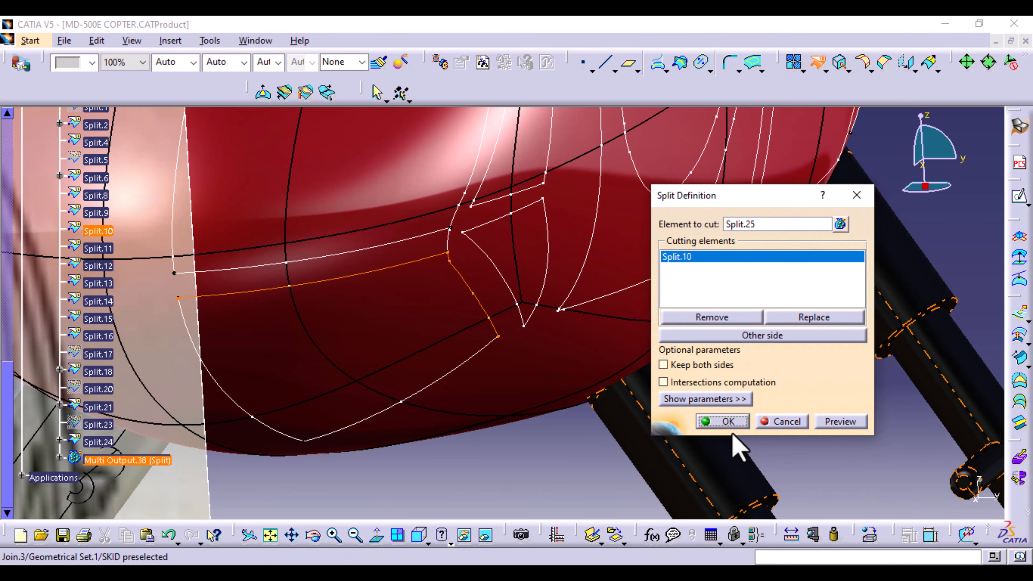
click(728, 421)
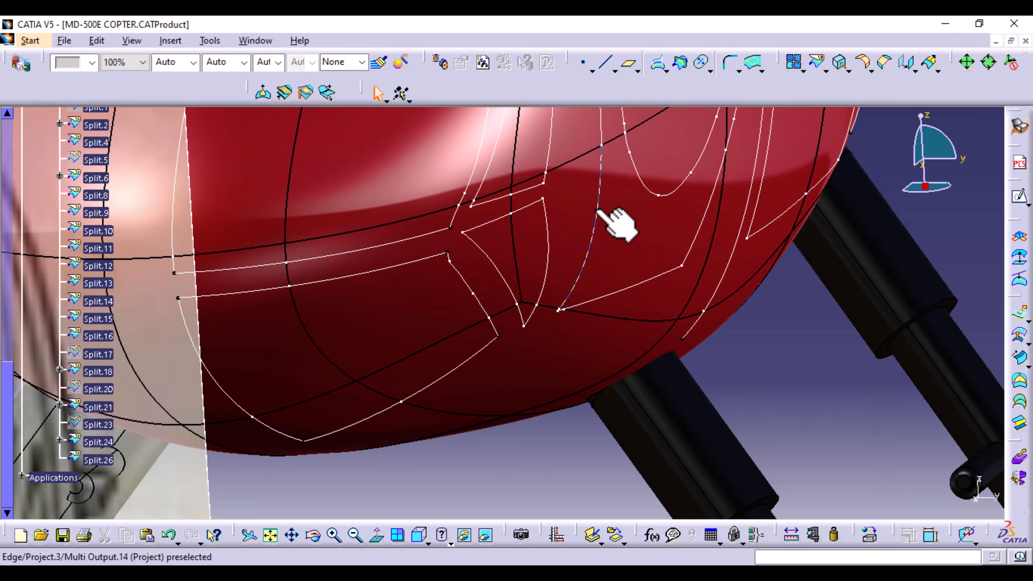
- Examine the trimmed window and panel outlines around the fuselage nose, roof, side and underside for gaps and leftover segments
middle_drag(599, 211, 587, 157)
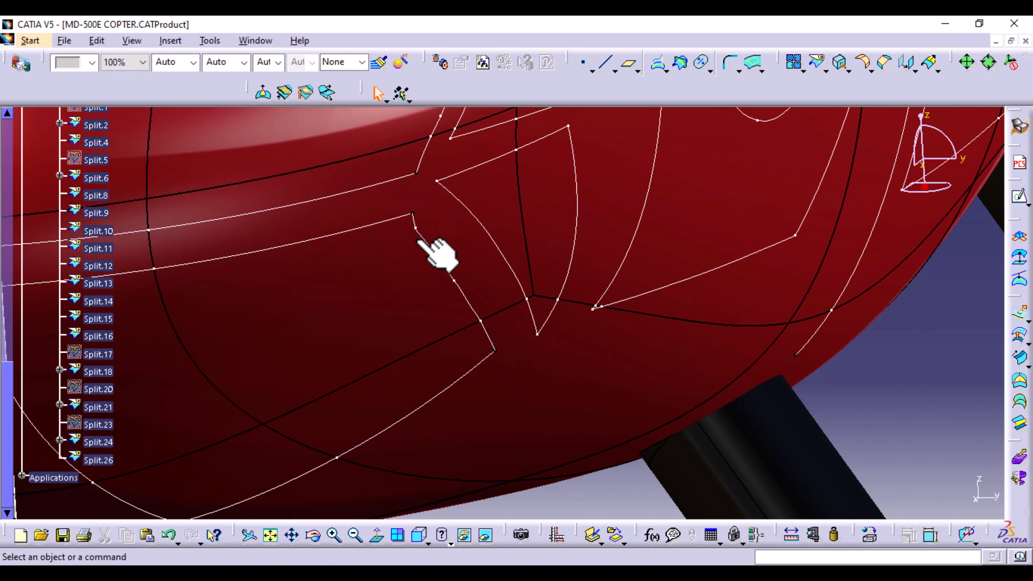
middle_drag(565, 212, 520, 514)
middle_drag(541, 301, 508, 557)
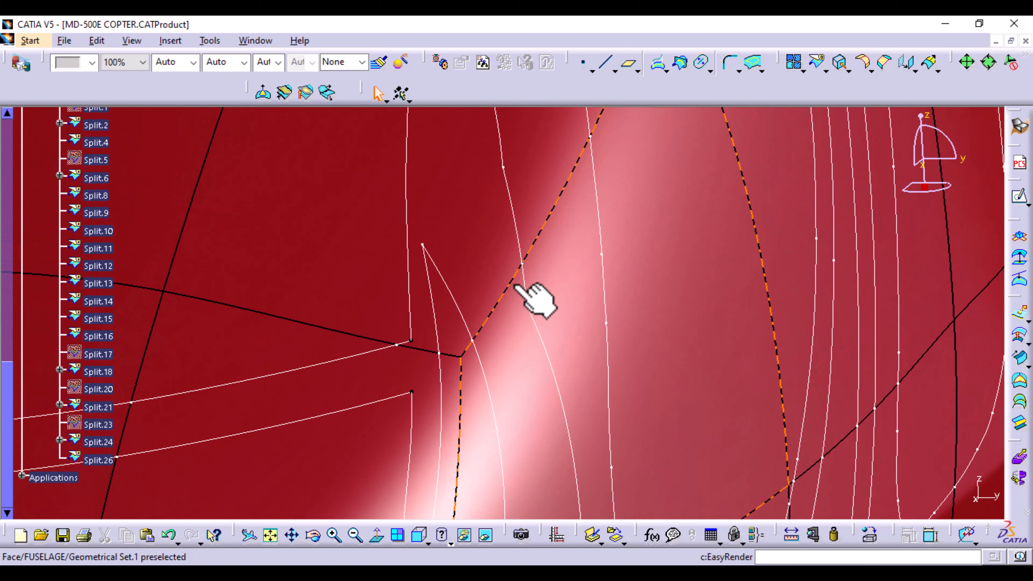
middle_drag(516, 287, 513, 480)
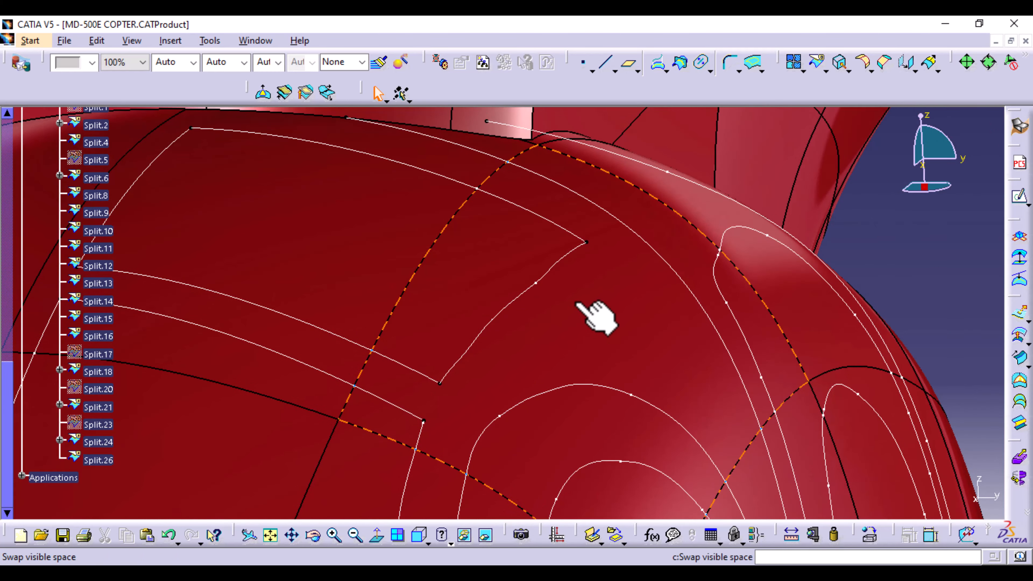
middle_drag(621, 305, 590, 423)
middle_drag(561, 491, 565, 274)
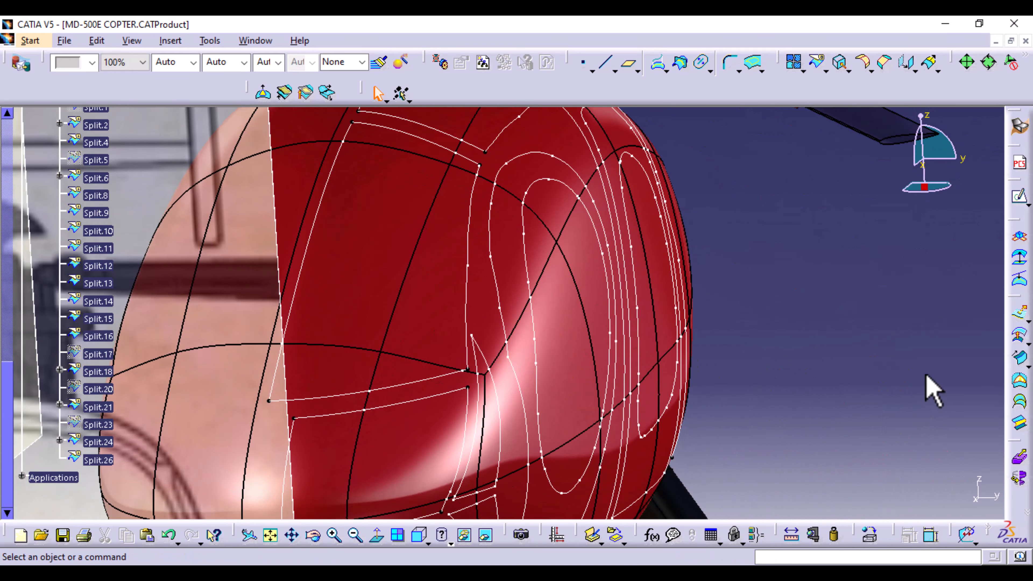
scroll(926, 375, up, 1)
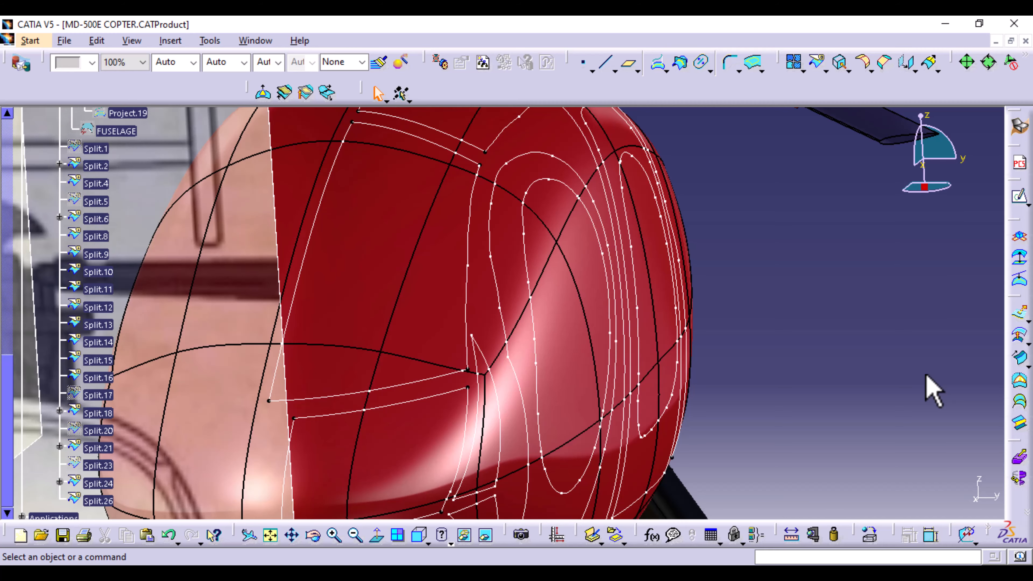
middle_drag(848, 303, 832, 437)
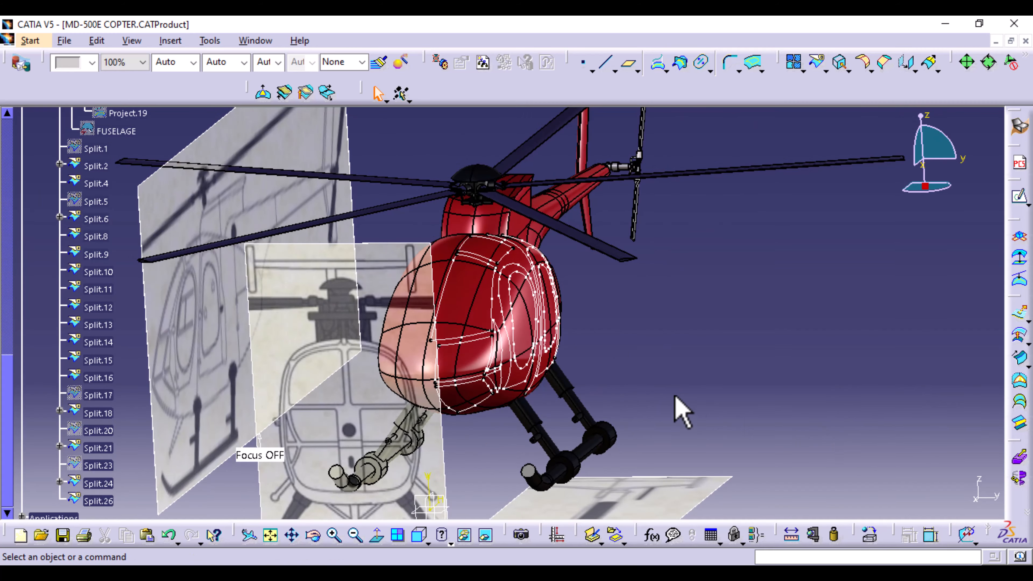
middle_drag(680, 411, 683, 226)
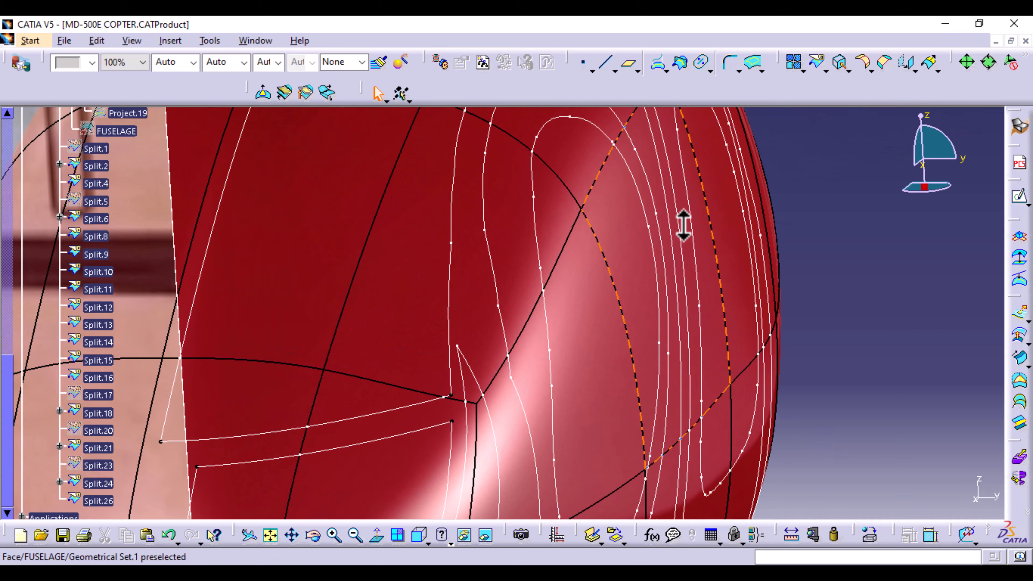
mouse_move(583, 345)
middle_down()
mouse_move(560, 422)
mouse_move(581, 328)
middle_up()
middle_drag(619, 240, 421, 429)
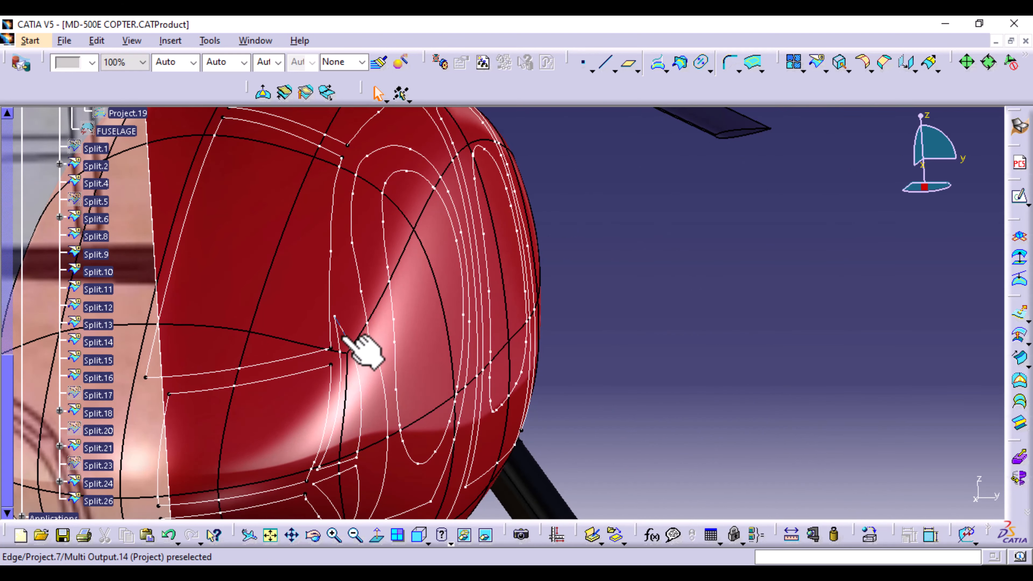
middle_drag(427, 426, 604, 296)
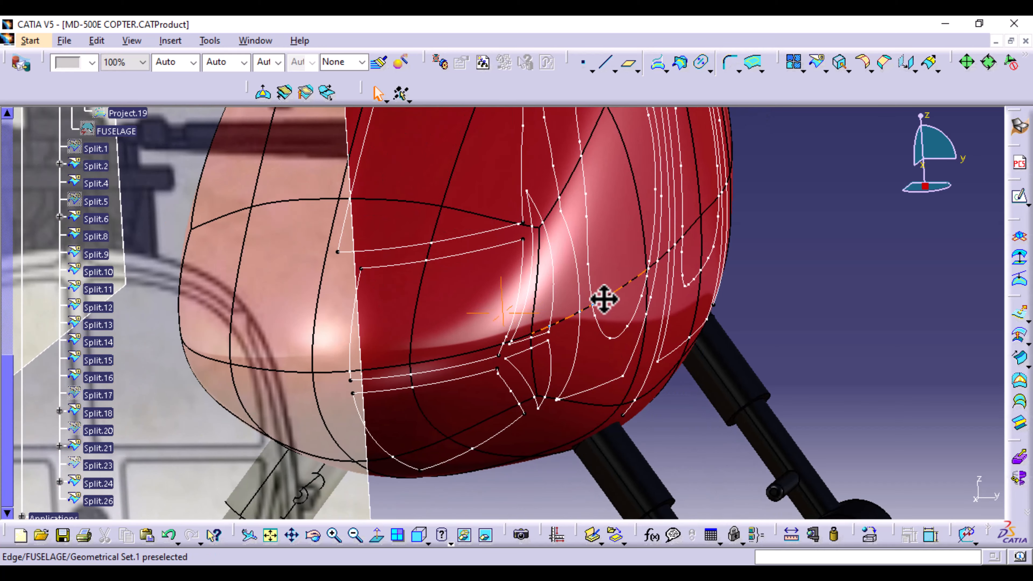
middle_drag(910, 335, 900, 431)
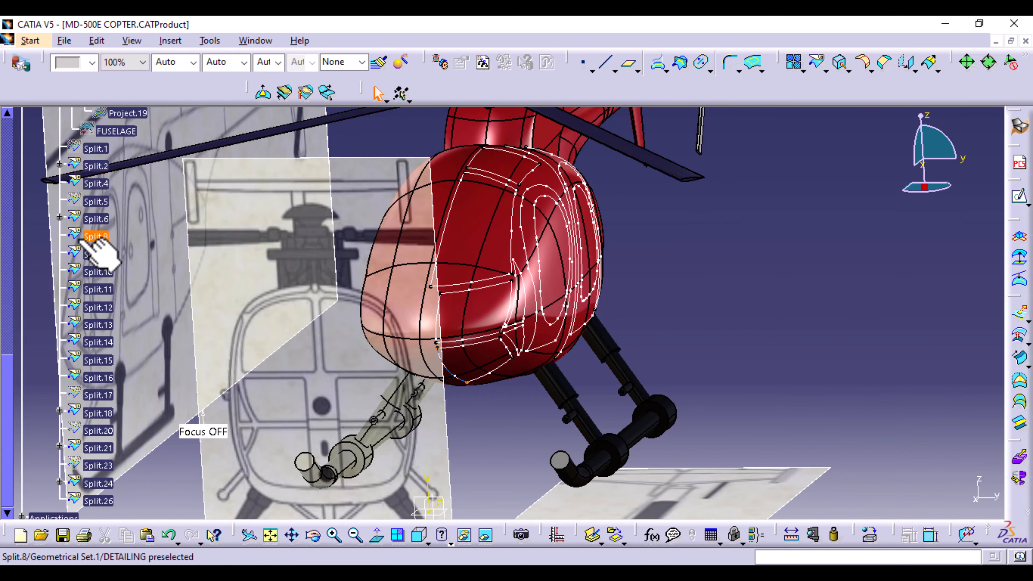
- Group all split features from Split.1 through Split.26 into a new geometrical set named SPLIT CURVES under Geometrical Set.1
scroll(106, 280, up, 1)
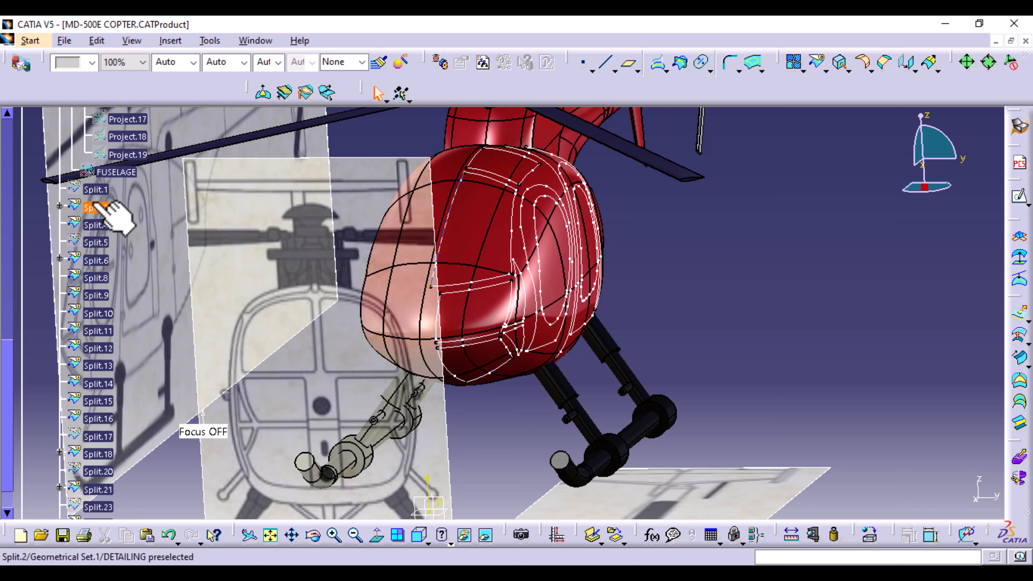
click(98, 191)
ctrl+click(97, 207)
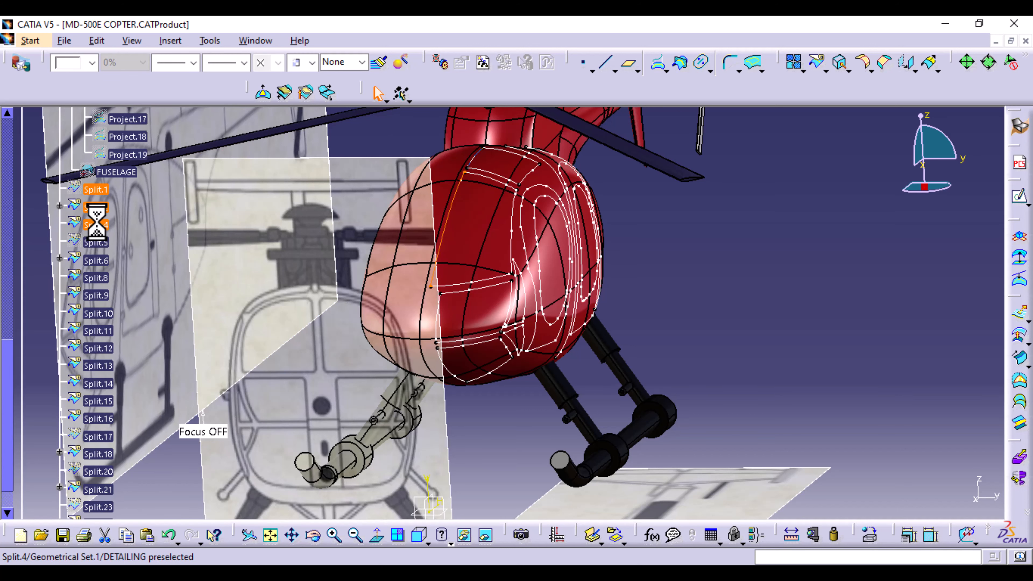
ctrl+click(102, 261)
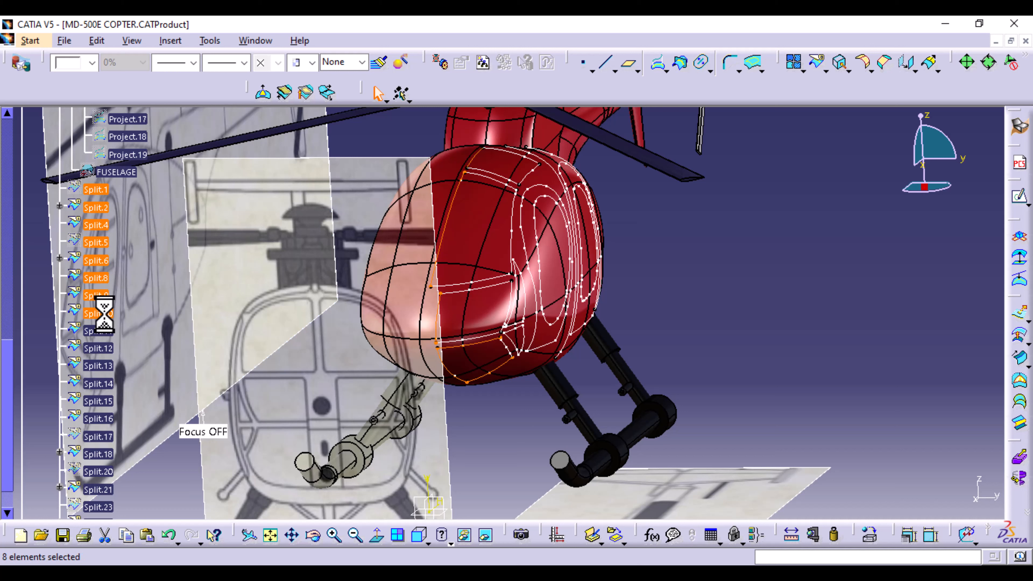
ctrl+click(105, 332)
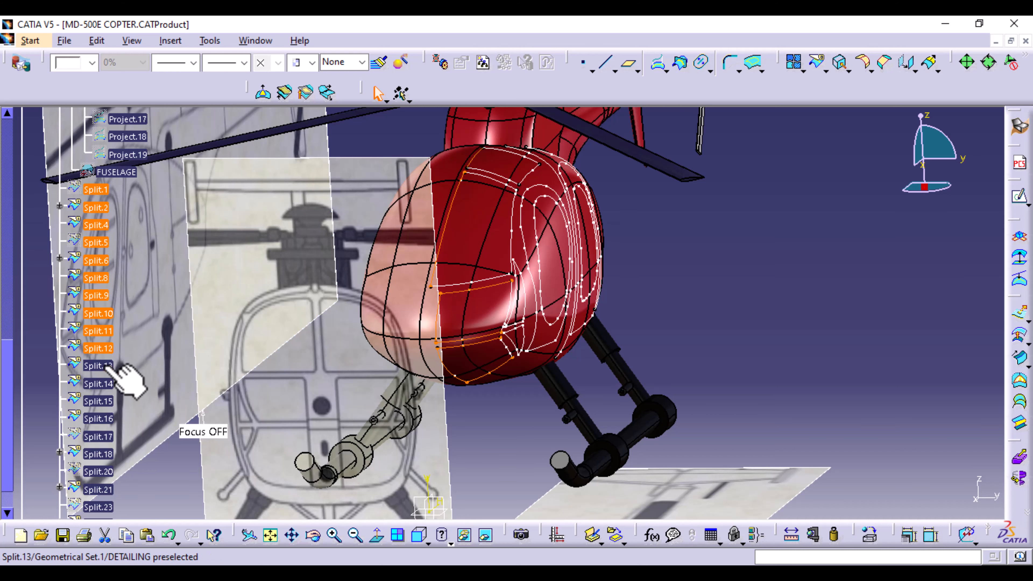
ctrl+click(104, 402)
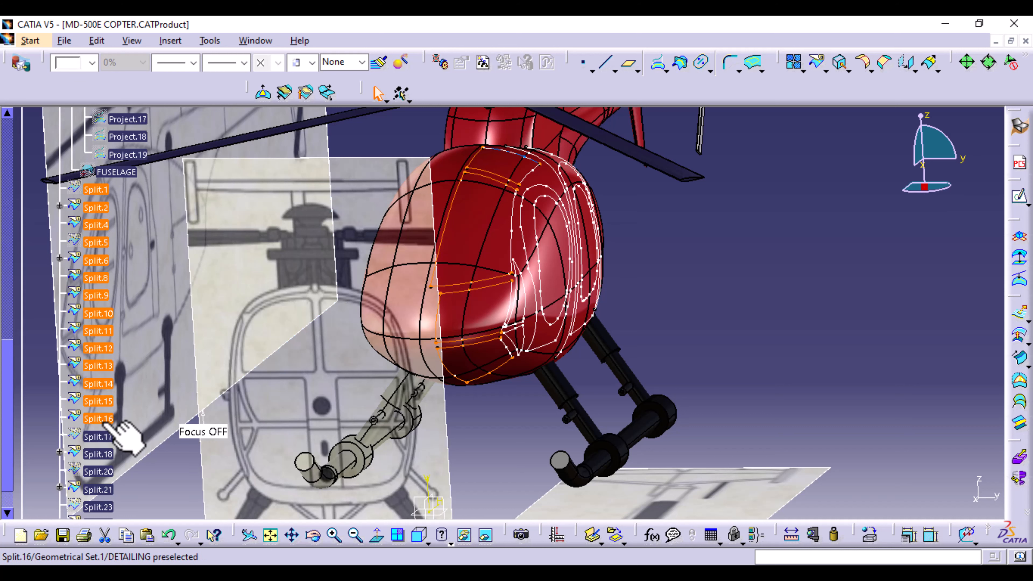
ctrl+click(105, 419)
ctrl+click(101, 436)
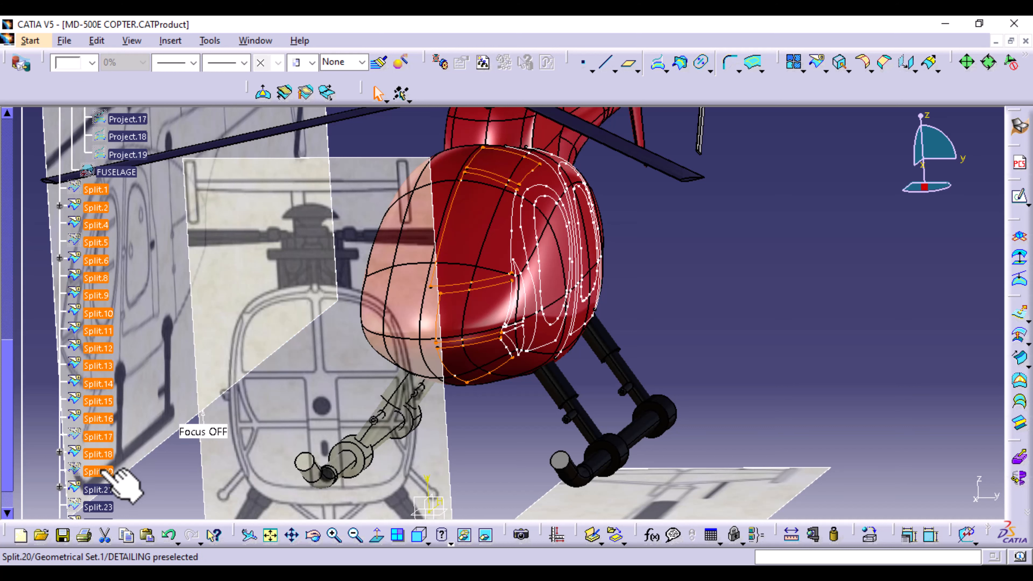
ctrl+click(100, 490)
ctrl+click(101, 507)
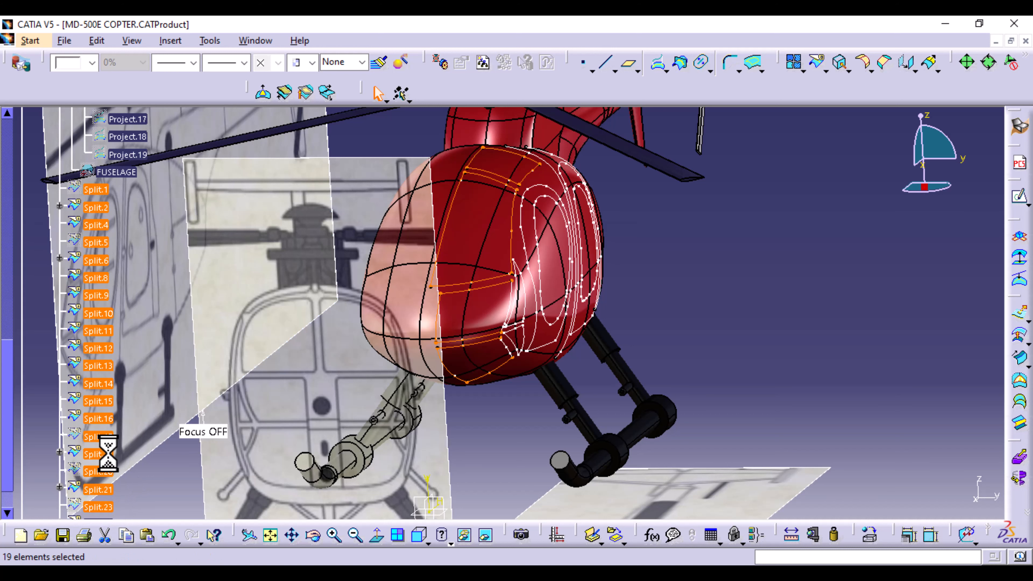
scroll(112, 453, down, 2)
ctrl+click(101, 485)
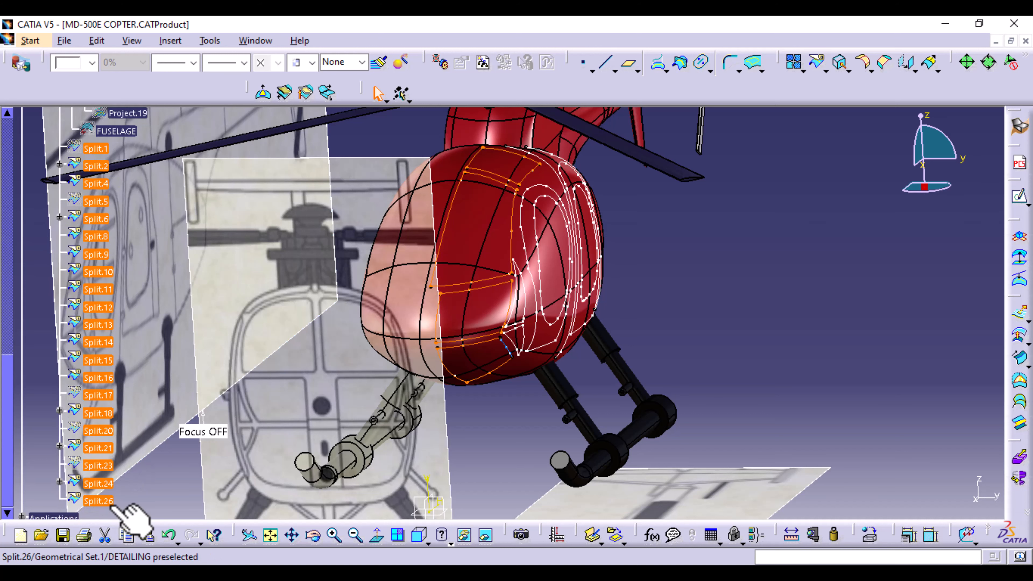
click(170, 41)
click(210, 96)
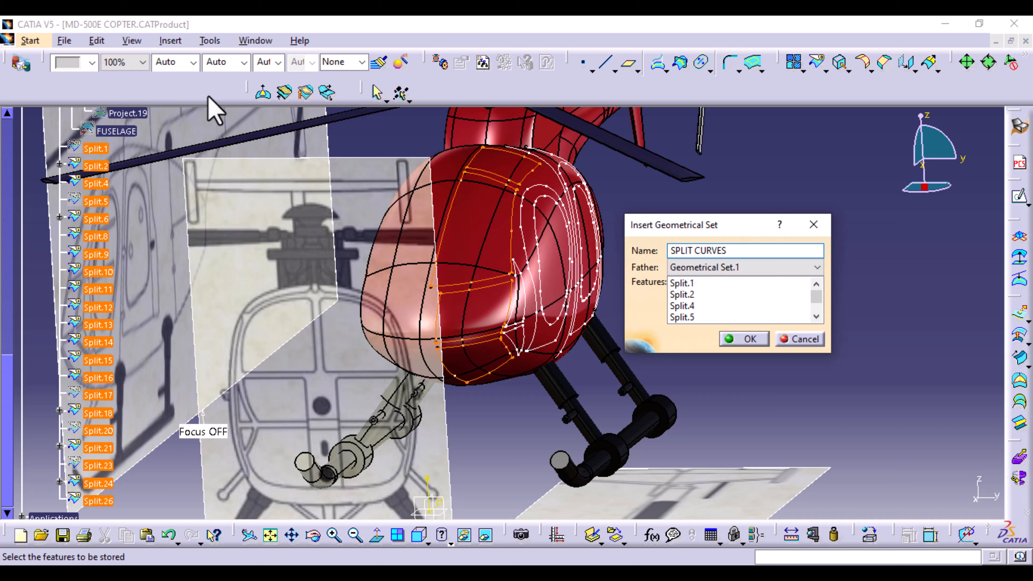
key(Return)
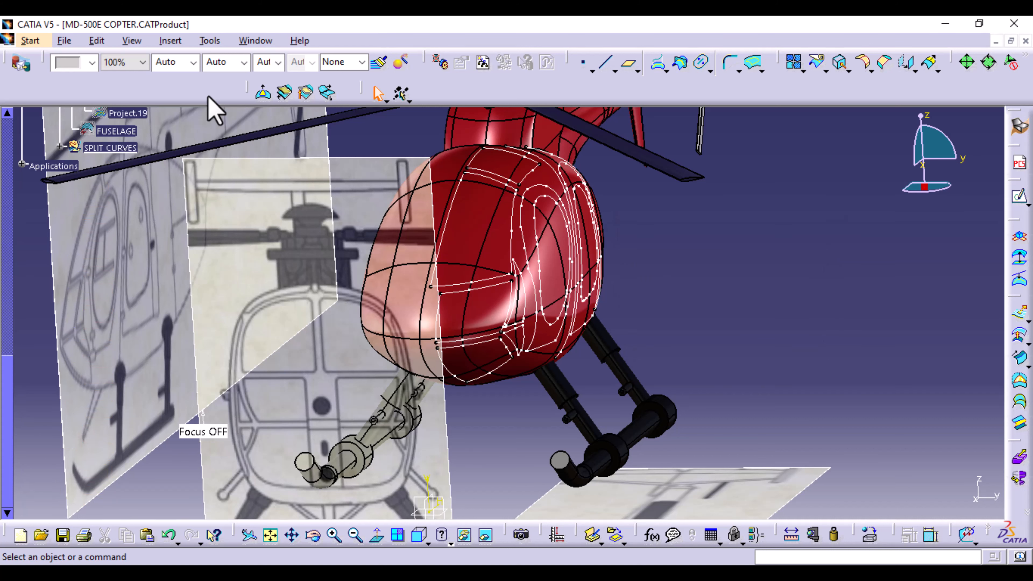
- Show the helicopter in the standard front view to compare the split curves with the front blueprint
middle_drag(670, 332, 648, 325)
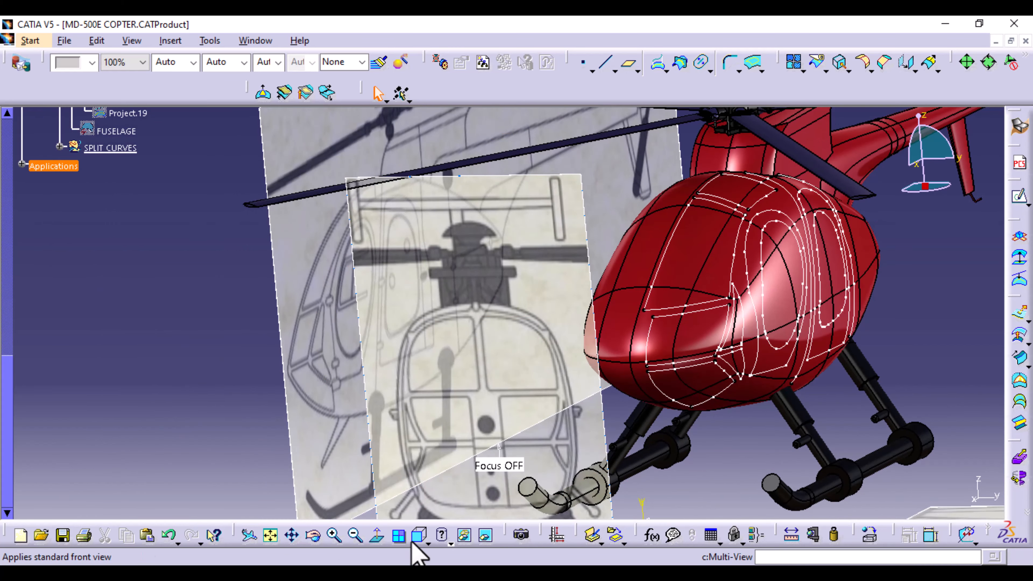
click(420, 536)
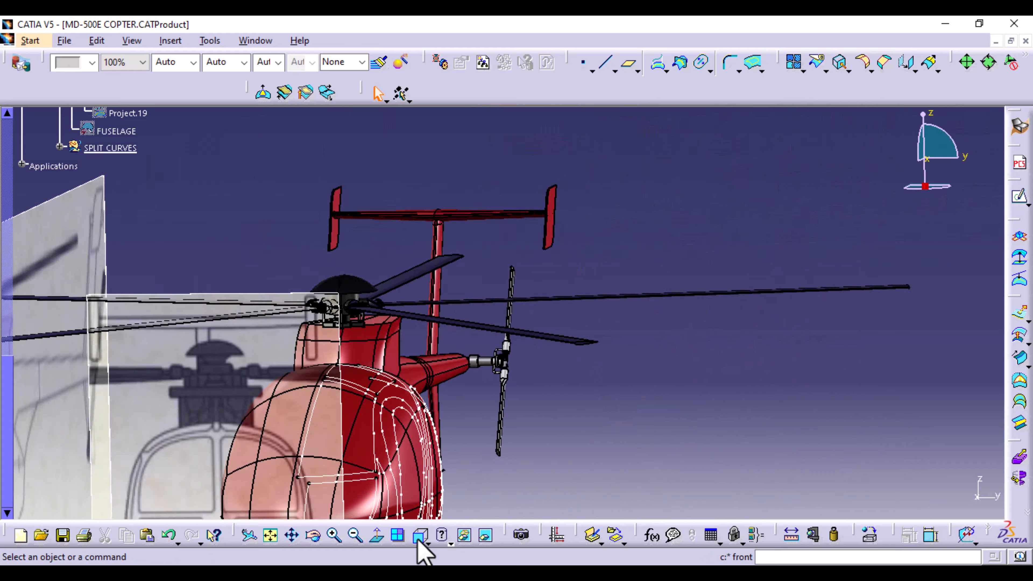
middle_drag(625, 143, 703, 189)
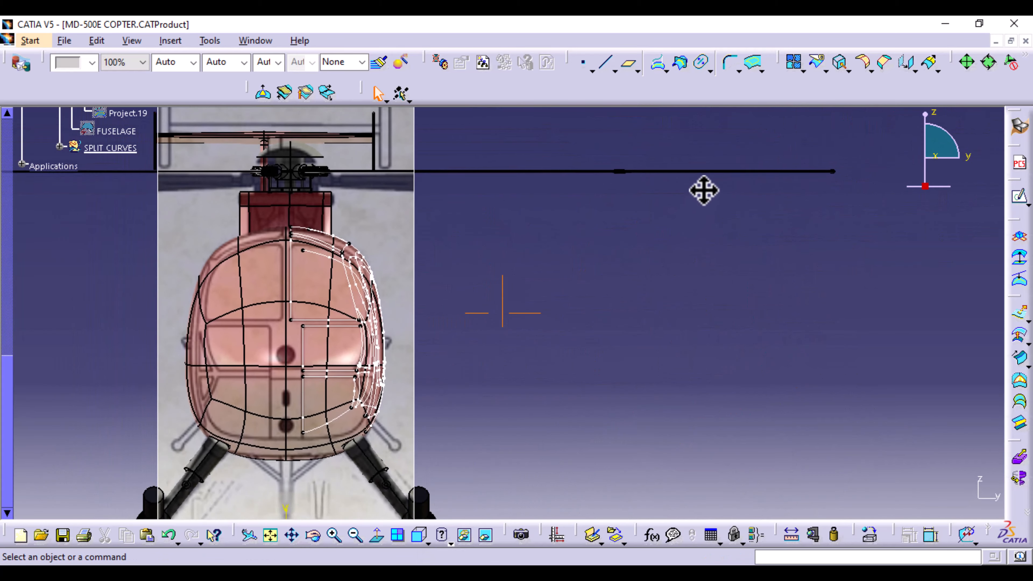